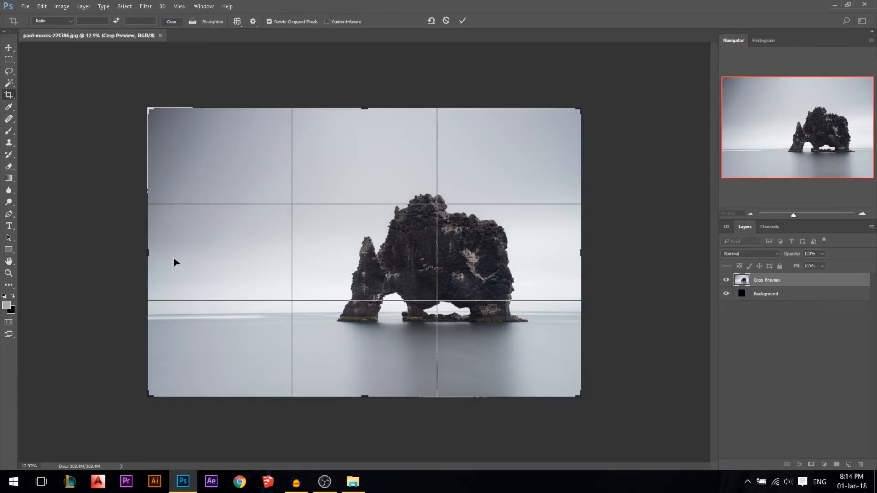
# Crop away the photo's left side and a strip of sky along its upper edge, extending the canvas well below the water.
pyautogui.moveTo(148, 255); pyautogui.dragTo(220, 257)
pyautogui.moveTo(365, 108); pyautogui.dragTo(364, 119)
pyautogui.moveTo(364, 385); pyautogui.dragTo(365, 462)
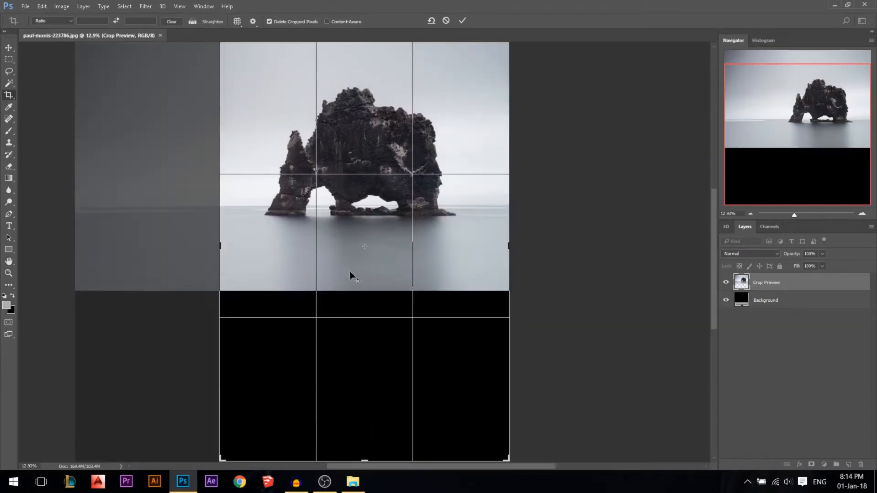
pyautogui.click(462, 21)
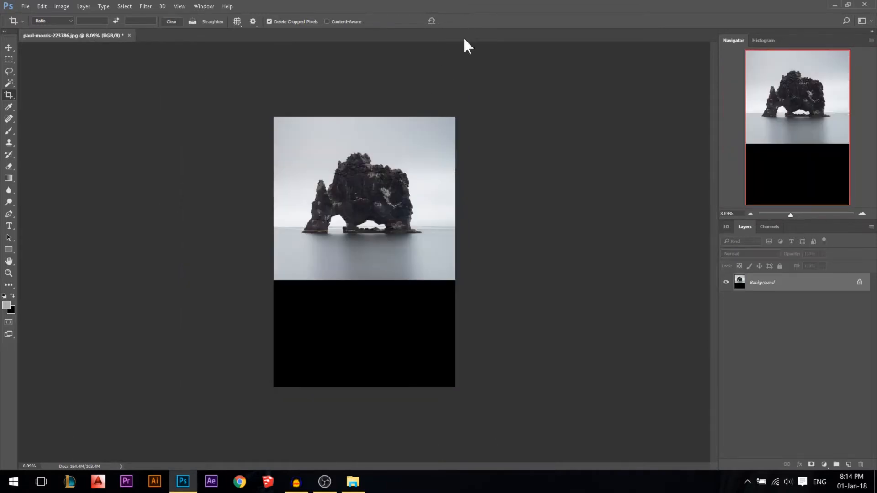
# Unlock the background layer and delete the black area together with the lower part of the water.
pyautogui.scroll(3, 391, 250)
pyautogui.click(9, 60)
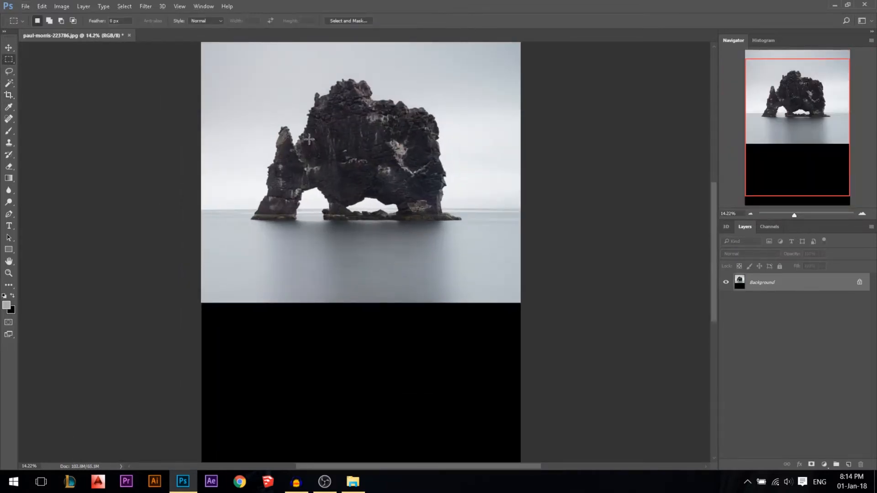
pyautogui.scroll(-2, 366, 252)
pyautogui.click(859, 284)
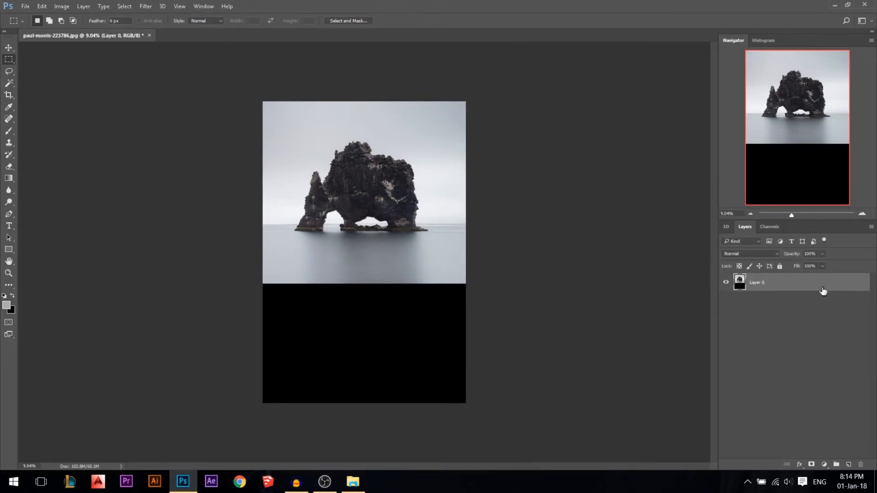
pyautogui.moveTo(511, 425); pyautogui.dragTo(231, 253)
pyautogui.press('Delete')
pyautogui.hotkey('ctrl', 'd')
pyautogui.press('v')
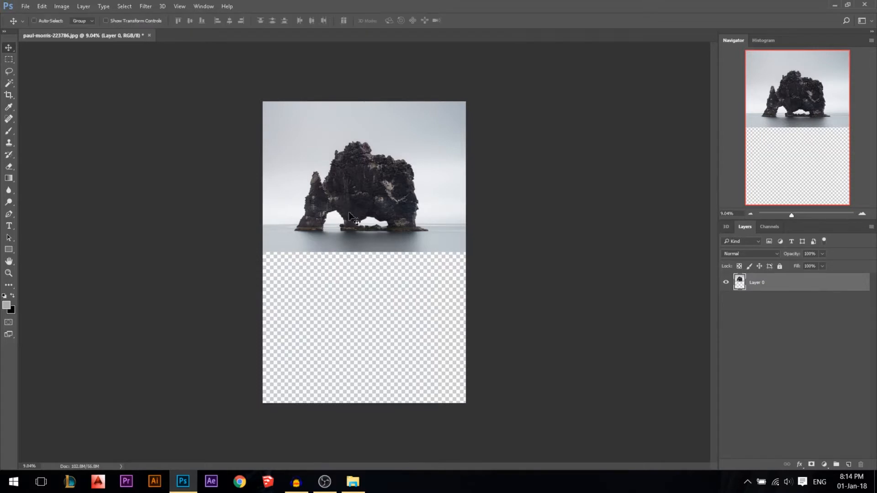
pyautogui.moveTo(374, 138); pyautogui.dragTo(373, 274)
pyautogui.hotkey('ctrl', 'z')
# Crop a strip off the lower edge of the empty canvas.
pyautogui.press('c')
pyautogui.moveTo(366, 404); pyautogui.dragTo(368, 386)
pyautogui.press('Return')
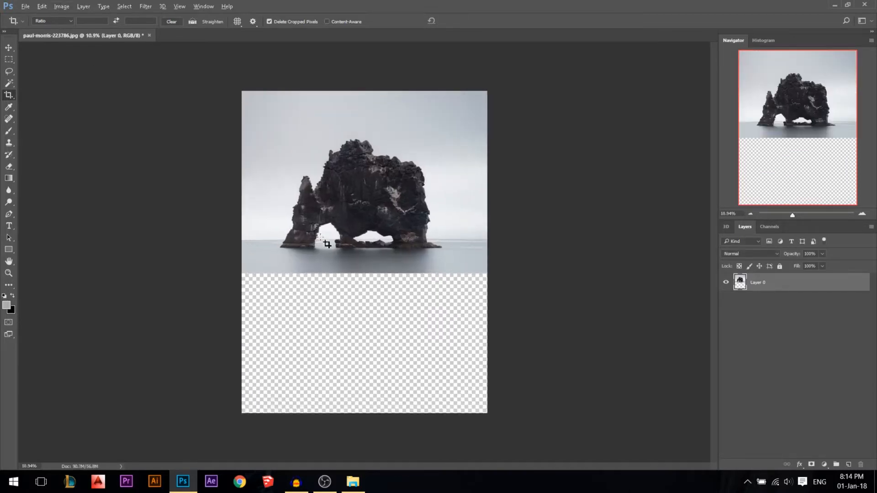
pyautogui.click(8, 48)
pyautogui.scroll(4, 359, 219)
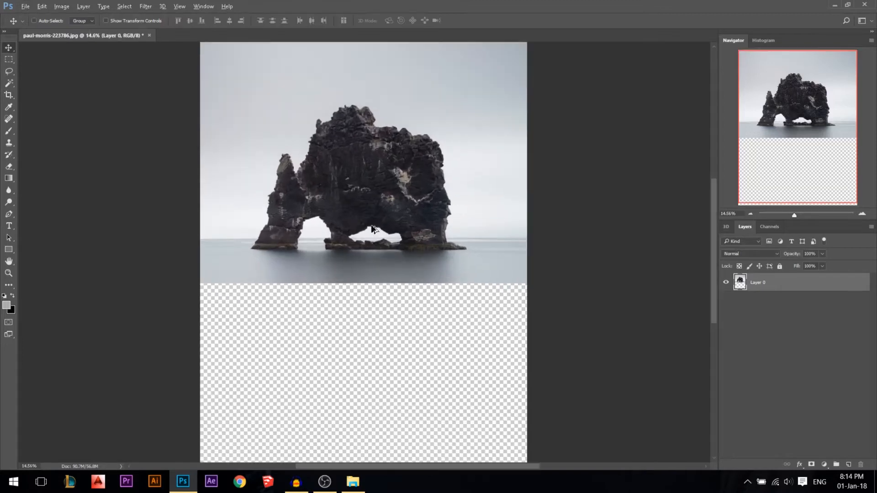
pyautogui.scroll(-4, 381, 227)
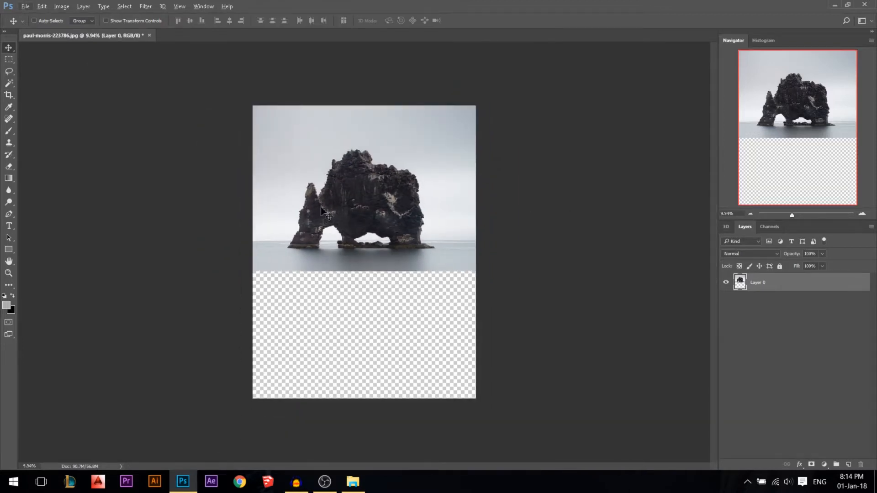
pyautogui.scroll(3, 359, 206)
pyautogui.scroll(5, 352, 171)
pyautogui.scroll(-4, 373, 189)
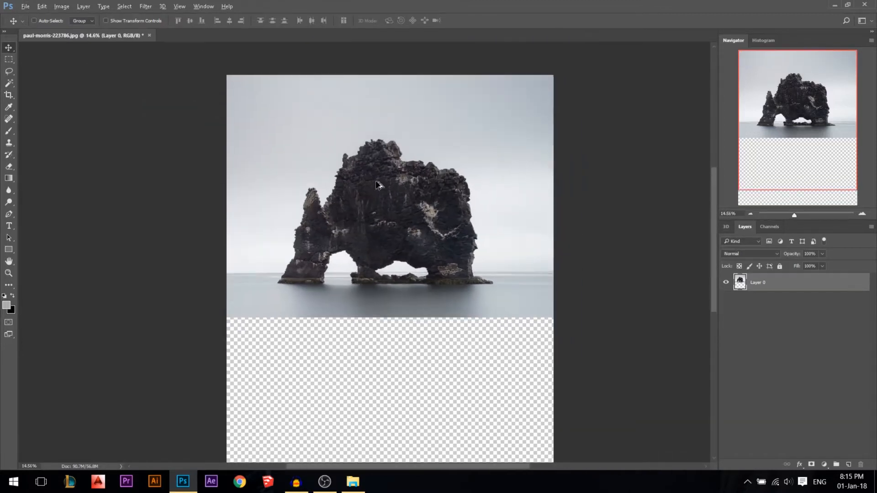
pyautogui.scroll(-1, 359, 171)
pyautogui.scroll(1, 363, 333)
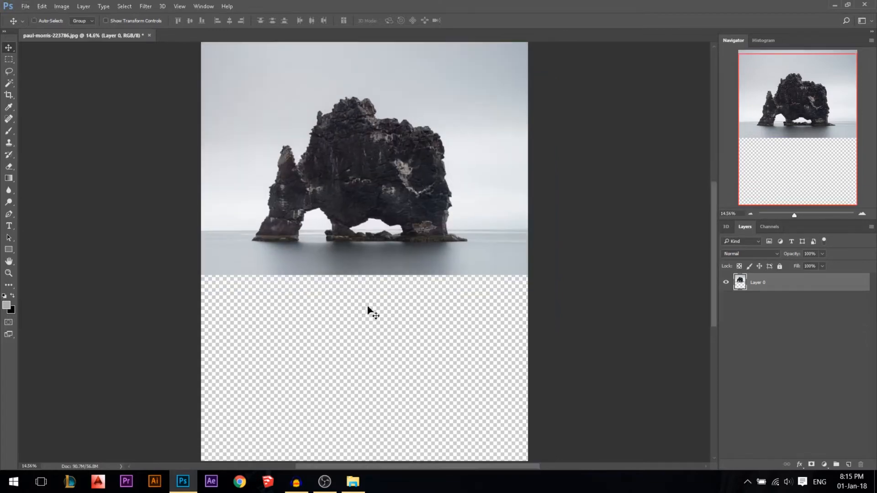
# Delete a thin full-width strip of water along the lower edge of the photo.
pyautogui.click(8, 59)
pyautogui.moveTo(562, 311); pyautogui.dragTo(161, 263)
pyautogui.hotkey('ctrl', 'h')
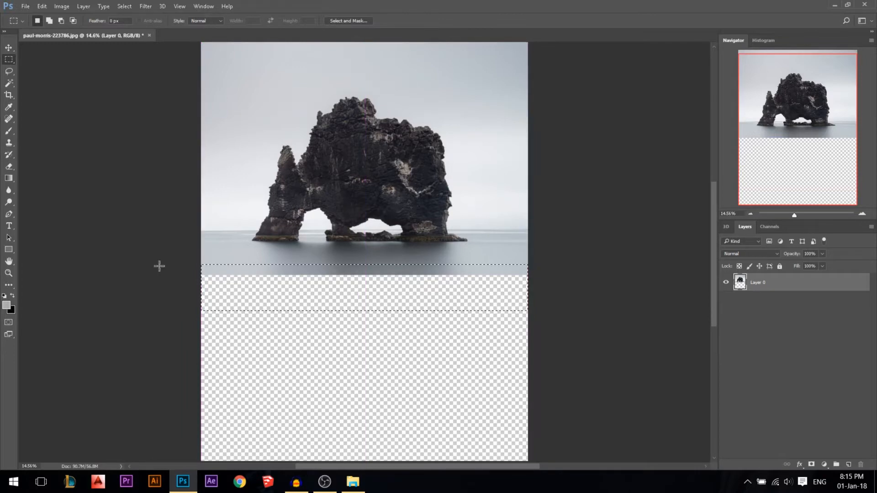
pyautogui.press('Delete')
pyautogui.press('v')
pyautogui.scroll(-5, 383, 281)
pyautogui.scroll(5, 437, 183)
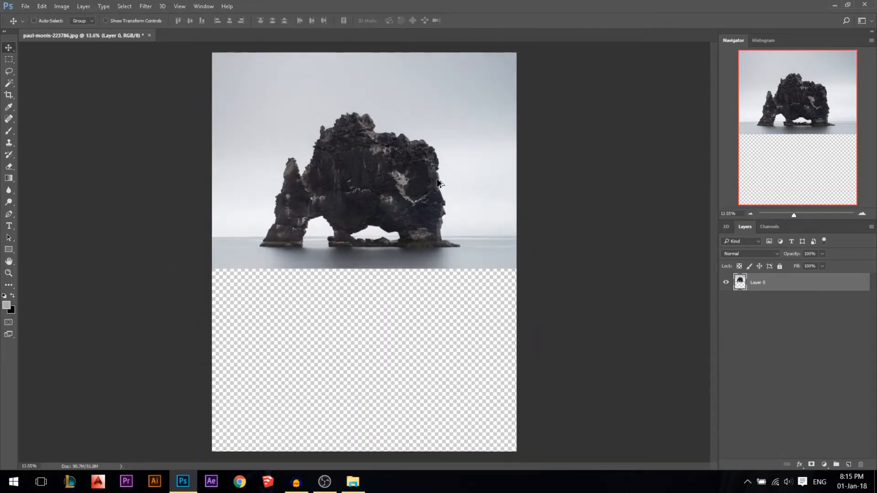
pyautogui.scroll(2, 447, 182)
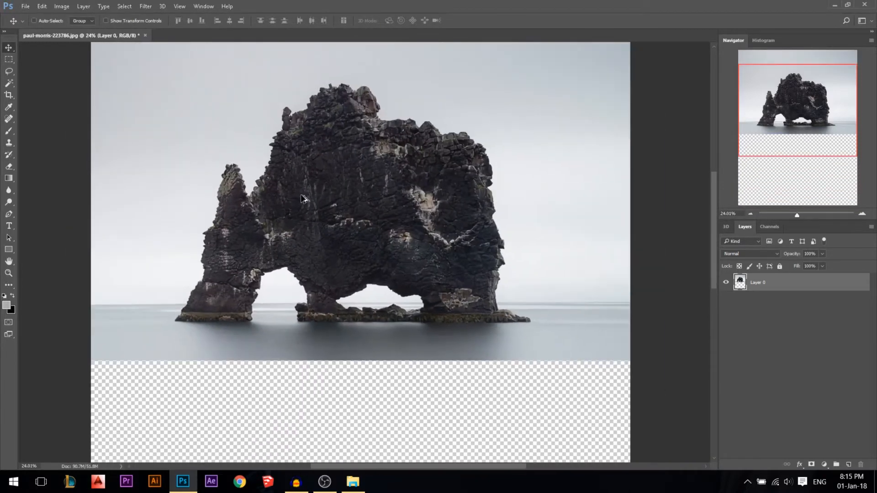
pyautogui.scroll(-1, 470, 244)
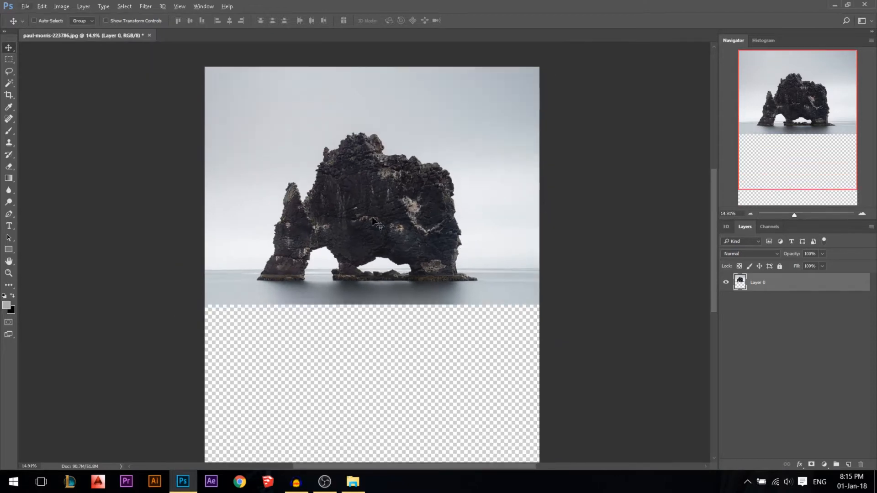
pyautogui.click(825, 464)
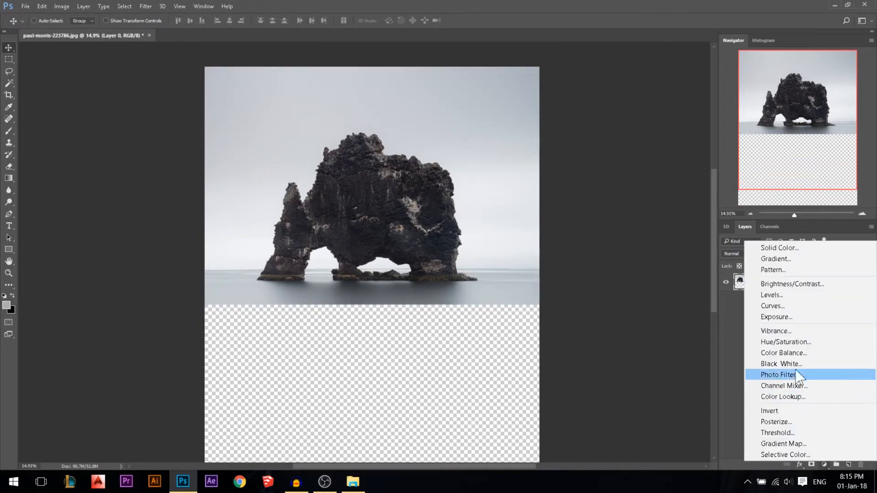
pyautogui.click(781, 292)
pyautogui.click(637, 243)
pyautogui.click(704, 53)
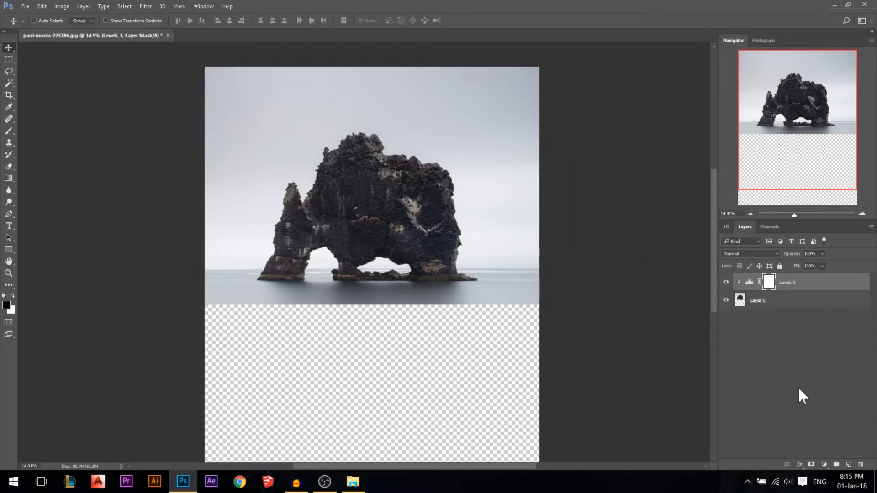
pyautogui.press('Delete')
# Add a Curves adjustment clipped to the photo and warm it by moving the Red channel's white point to input 239, output 255.
pyautogui.click(824, 464)
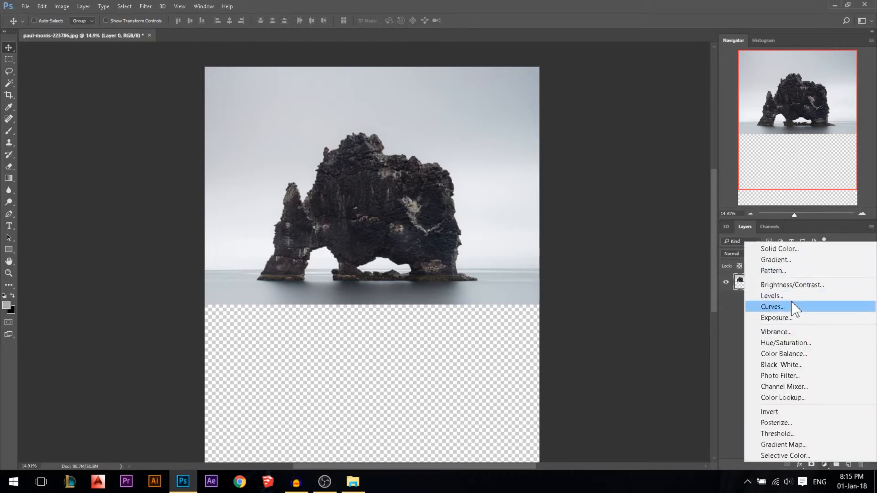
pyautogui.click(793, 304)
pyautogui.click(638, 243)
pyautogui.click(623, 103)
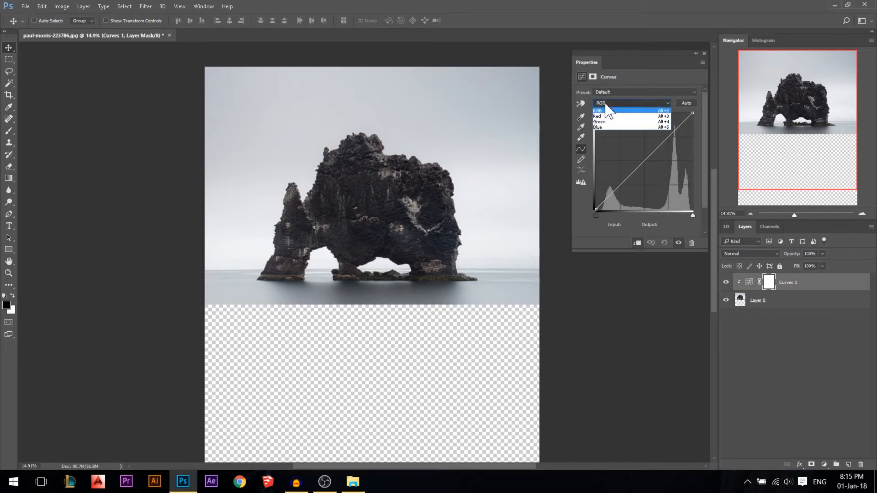
pyautogui.click(610, 116)
pyautogui.moveTo(692, 117)
pyautogui.mouseDown()
pyautogui.moveTo(691, 137)
pyautogui.moveTo(689, 105)
pyautogui.mouseUp()
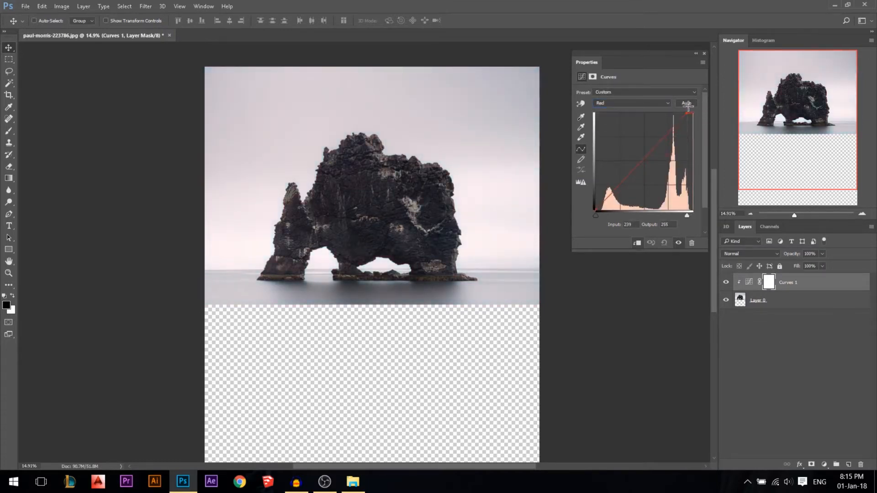
pyautogui.click(597, 215)
pyautogui.click(703, 53)
# Flip the photo layer and its Curves adjustment horizontally.
pyautogui.scroll(-3, 467, 198)
pyautogui.scroll(1, 468, 197)
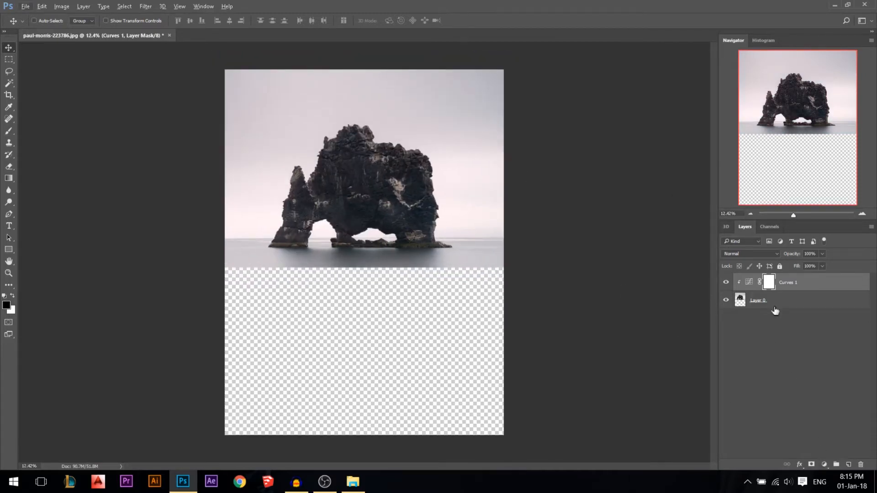
pyautogui.keyDown('shift'); pyautogui.click(753, 305); pyautogui.keyUp('shift')
pyautogui.hotkey('ctrl', 't')
pyautogui.rightClick(379, 198)
pyautogui.click(441, 348)
pyautogui.press('Return')
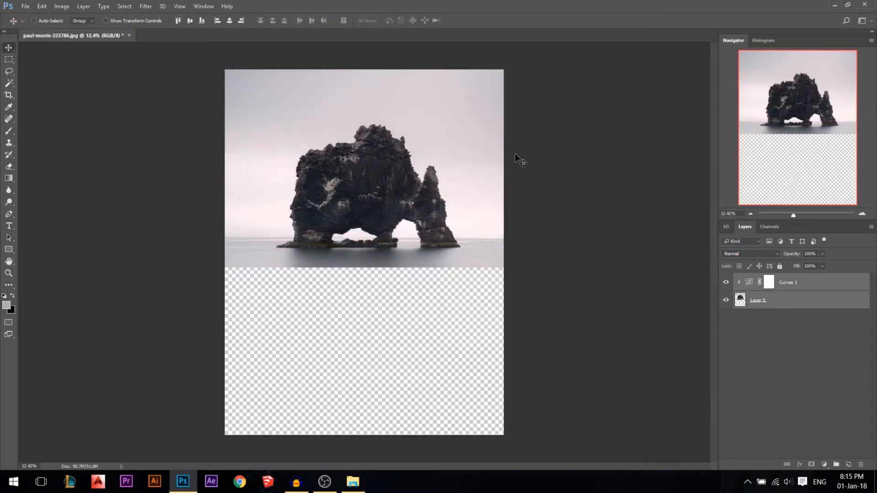
# Add a second Curves adjustment above the first and pull its RGB curve slightly down in the shadows.
pyautogui.click(790, 291)
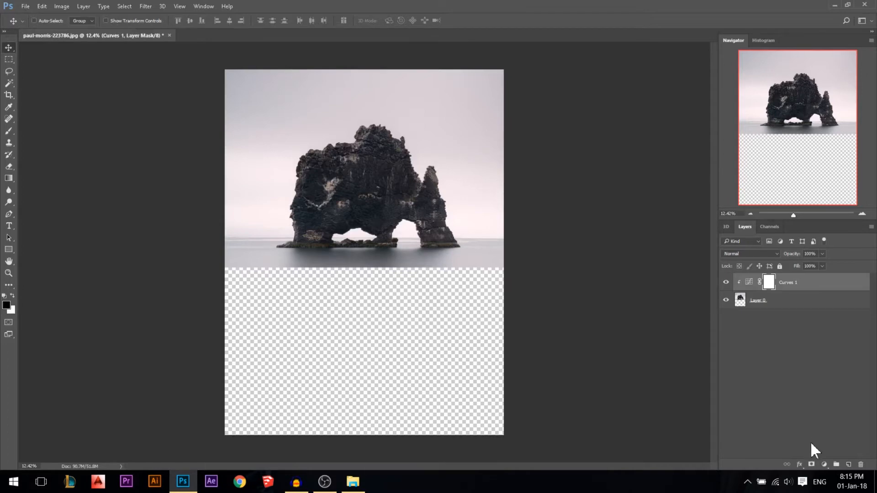
pyautogui.click(824, 464)
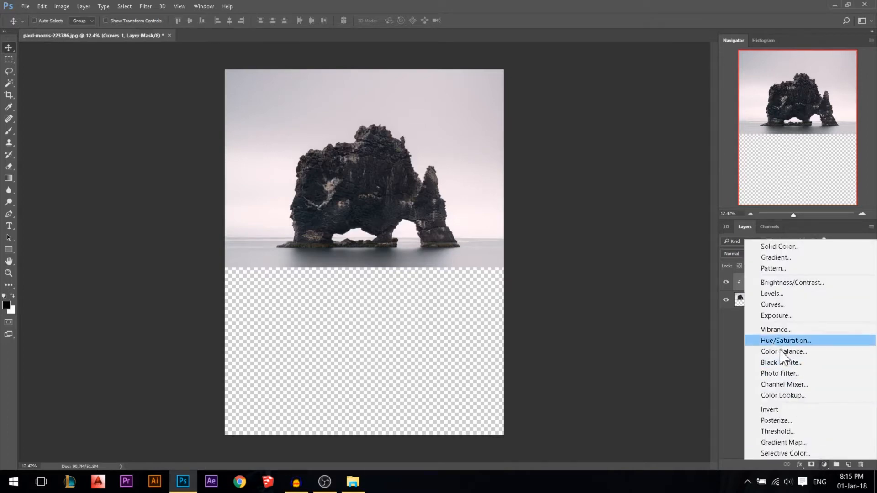
pyautogui.click(784, 306)
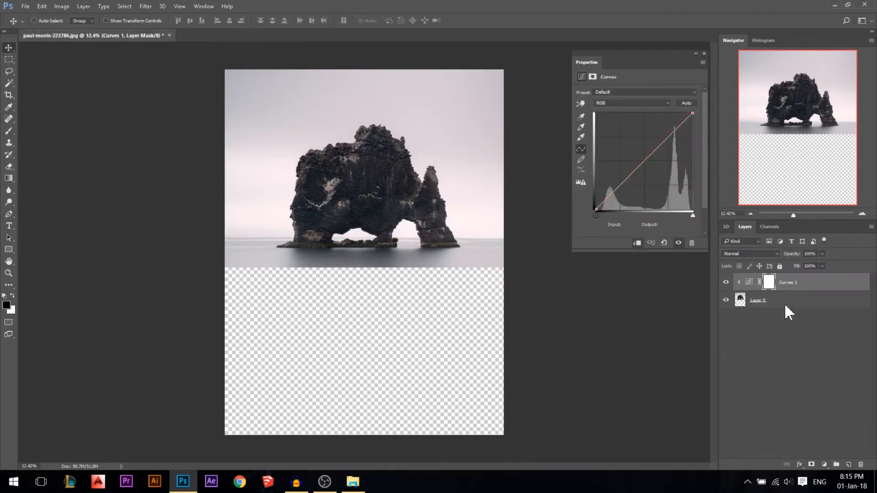
pyautogui.moveTo(618, 188); pyautogui.dragTo(621, 193)
pyautogui.click(703, 53)
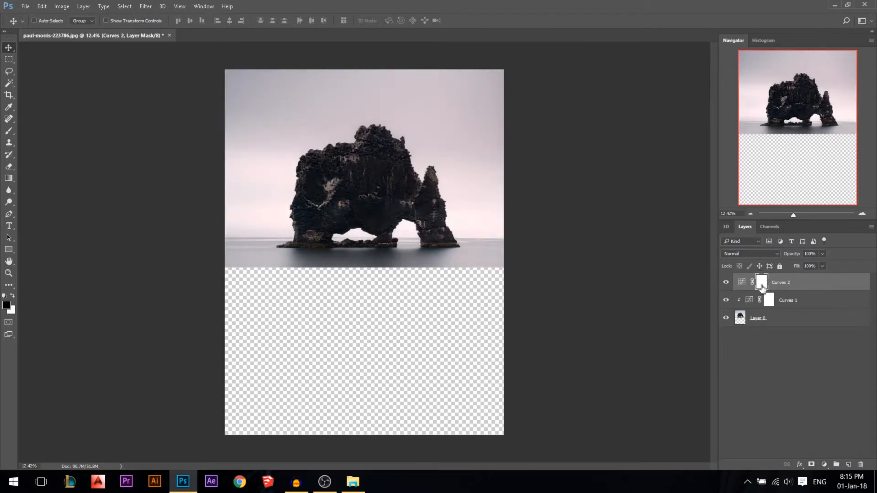
# Invert the new Curves mask to black and clip the adjustment to the photo.
pyautogui.hotkey('ctrl', 'i')
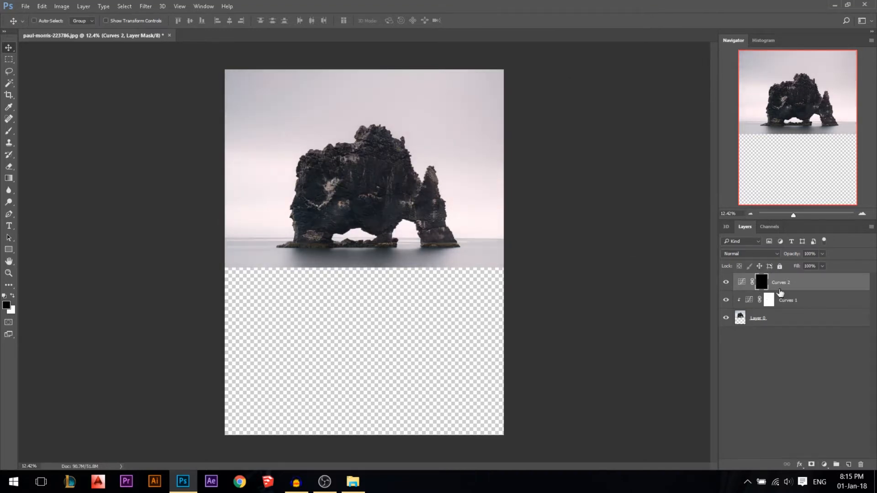
pyautogui.keyDown('alt'); pyautogui.click(784, 289); pyautogui.keyUp('alt')
# Choose a soft round brush, set its opacity to 100% and make white the foreground colour.
pyautogui.press('b')
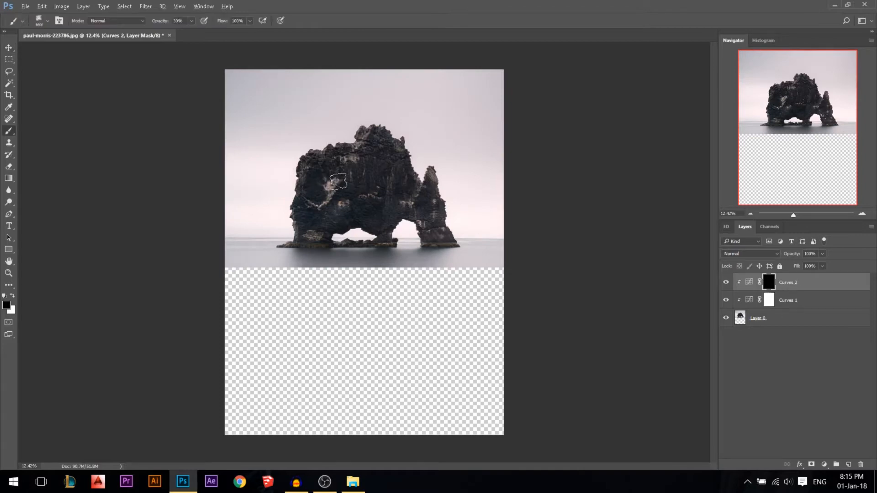
pyautogui.scroll(2, 344, 183)
pyautogui.rightClick(395, 212)
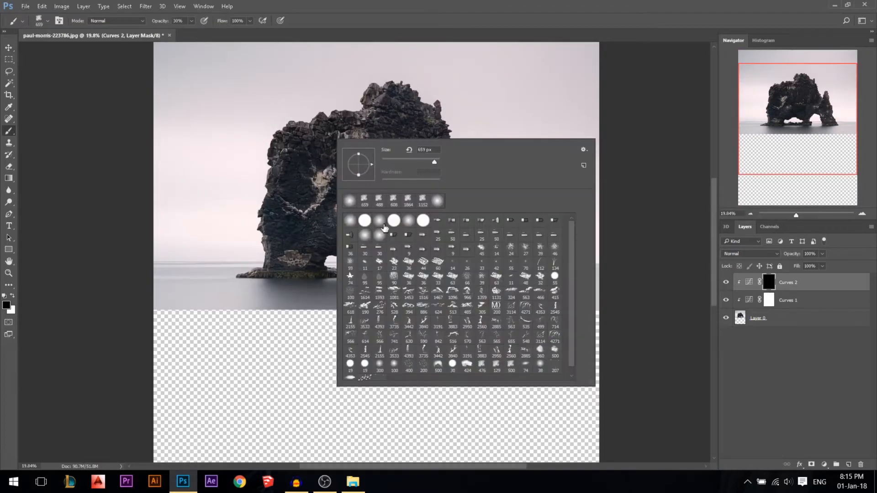
pyautogui.click(373, 222)
pyautogui.scroll(4, 247, 156)
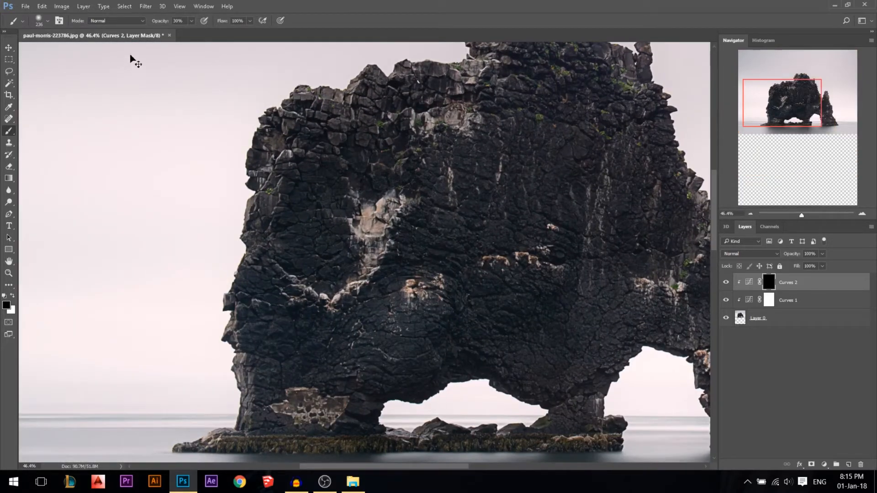
pyautogui.moveTo(156, 23); pyautogui.dragTo(388, 25)
pyautogui.press('x')
# Try a darkening stroke on the rock, undo it, and set the brush to 67% opacity and a 205 px diameter.
pyautogui.moveTo(372, 109)
pyautogui.mouseDown()
pyautogui.moveTo(347, 297)
pyautogui.moveTo(397, 110)
pyautogui.mouseUp()
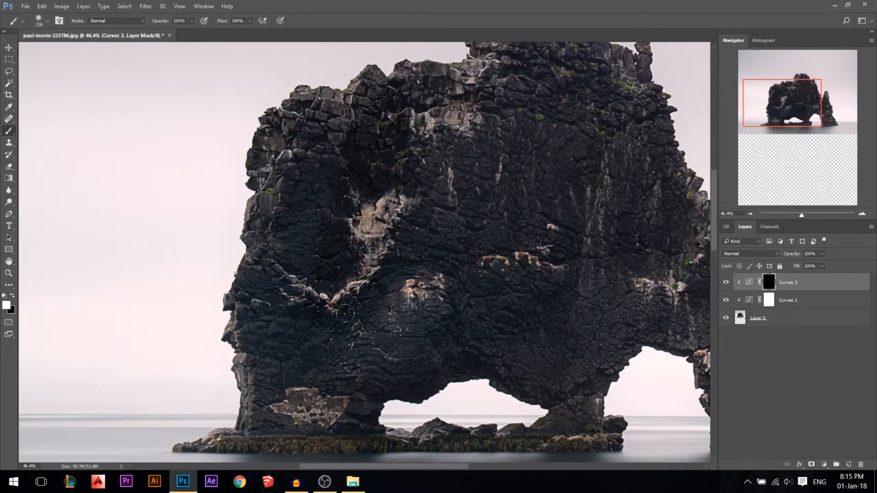
pyautogui.hotkey('ctrl', 'z')
pyautogui.moveTo(340, 191); pyautogui.dragTo(337, 221)
pyautogui.scroll(-2, 144, 96)
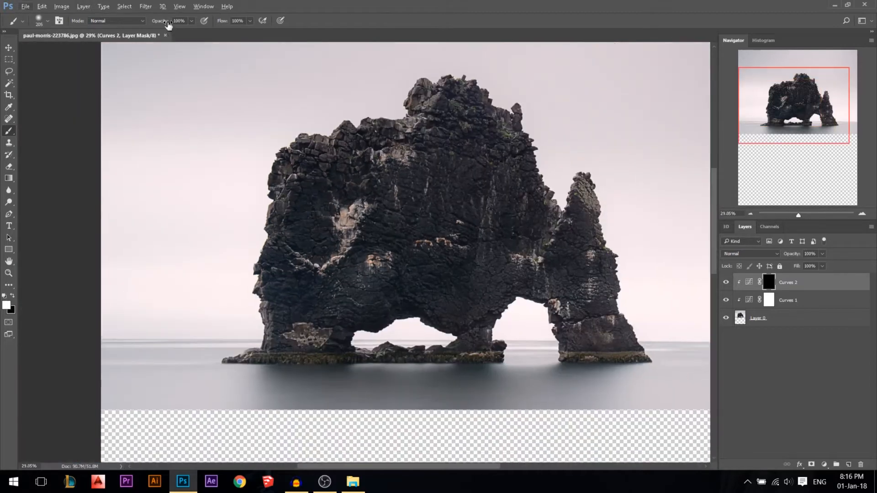
pyautogui.moveTo(351, 172); pyautogui.dragTo(354, 179)
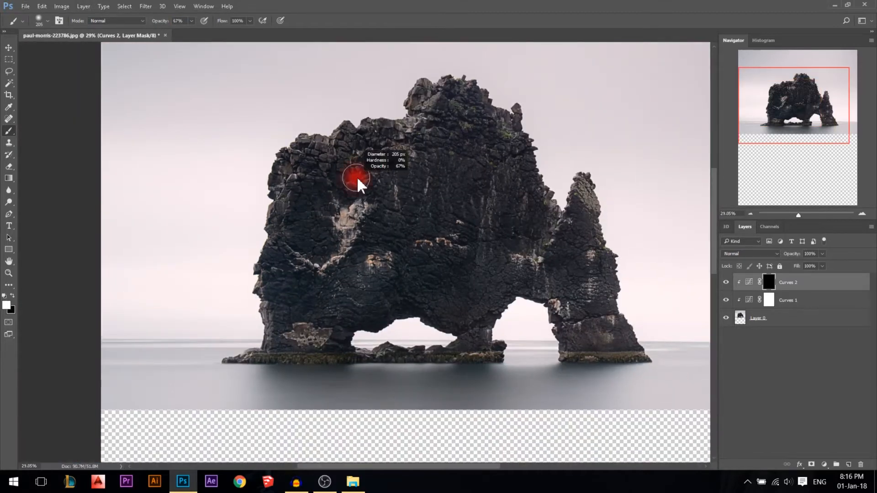
# Reduce the brush to about 90 px and paint white on the Curves 2 mask to darken parts of the rock face.
pyautogui.scroll(-1, 356, 183)
pyautogui.moveTo(366, 247)
pyautogui.mouseDown()
pyautogui.moveTo(408, 253)
pyautogui.moveTo(406, 244)
pyautogui.mouseUp()
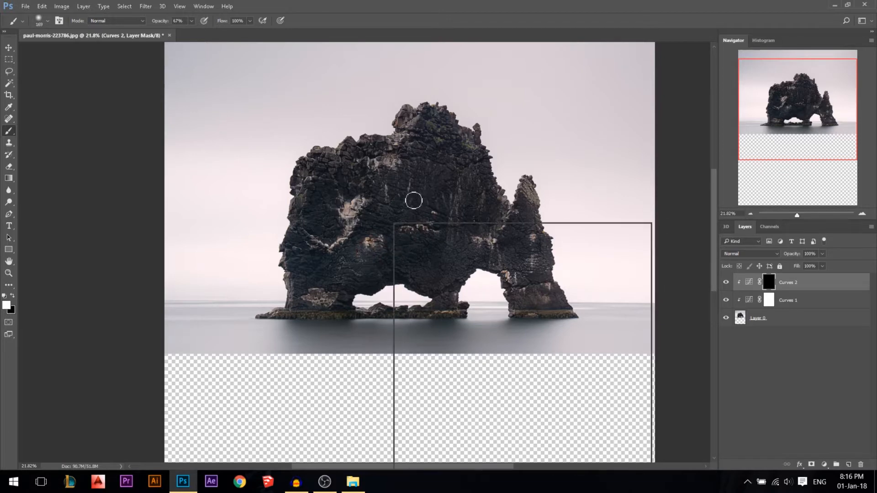
pyautogui.rightClick(417, 156)
pyautogui.moveTo(425, 153); pyautogui.dragTo(420, 153)
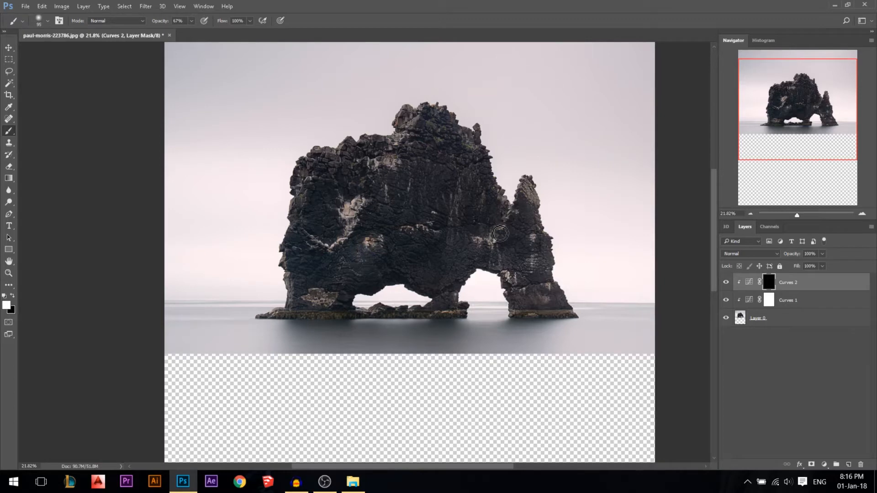
pyautogui.moveTo(512, 208)
pyautogui.mouseDown()
pyautogui.moveTo(499, 239)
pyautogui.moveTo(502, 261)
pyautogui.moveTo(440, 291)
pyautogui.moveTo(413, 287)
pyautogui.mouseUp()
pyautogui.moveTo(368, 238)
pyautogui.mouseDown()
pyautogui.moveTo(341, 254)
pyautogui.moveTo(362, 225)
pyautogui.moveTo(390, 141)
pyautogui.moveTo(436, 134)
pyautogui.mouseUp()
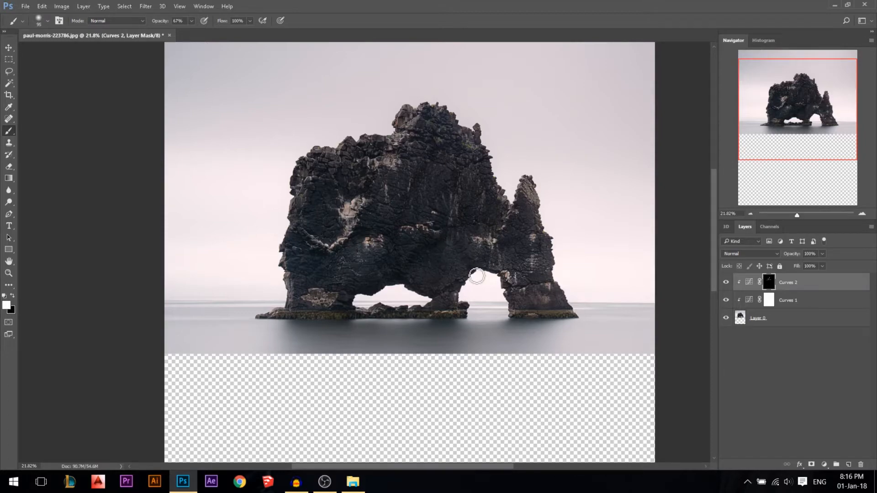
# Reduce the brush to about 25 px, set its opacity to 100% and paint over the pale patch at the rock's base.
pyautogui.scroll(10, 342, 266)
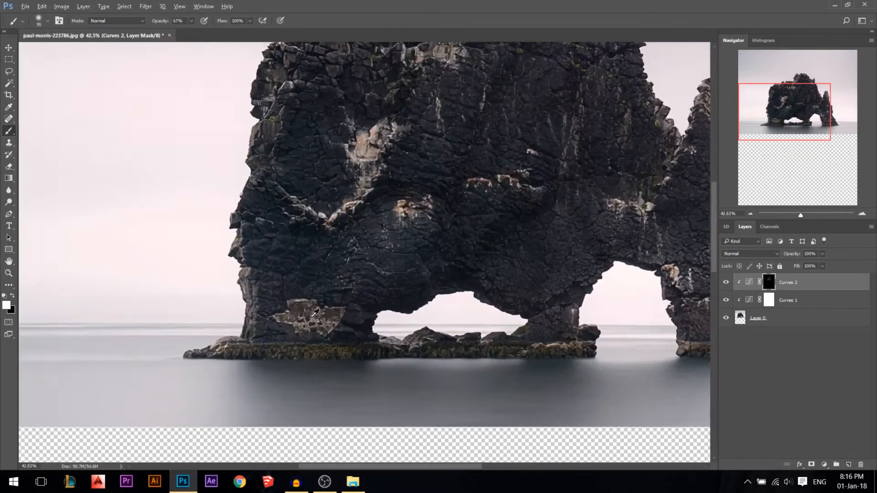
pyautogui.press('[')
pyautogui.press('[')
pyautogui.press('[')
pyautogui.press('[')
pyautogui.press('[')
pyautogui.press('[')
pyautogui.press('[')
pyautogui.scroll(3, 311, 329)
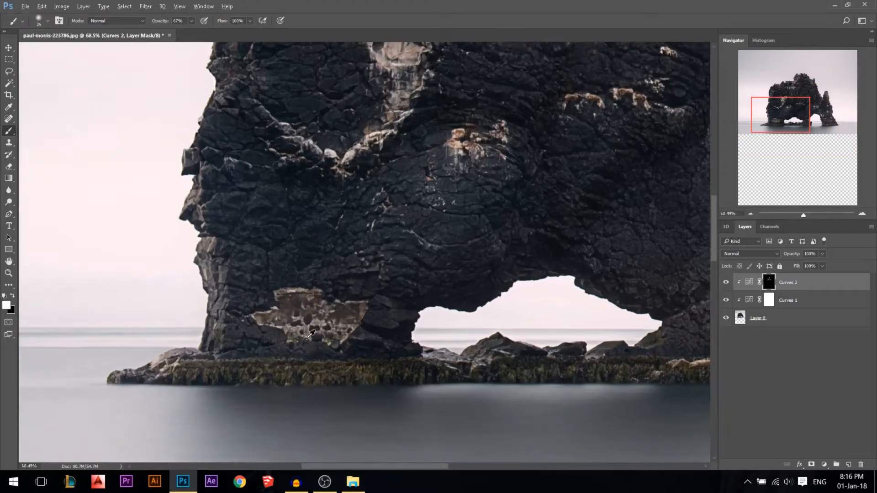
pyautogui.moveTo(155, 21); pyautogui.dragTo(168, 21)
pyautogui.moveTo(324, 349)
pyautogui.mouseDown()
pyautogui.moveTo(382, 307)
pyautogui.moveTo(328, 336)
pyautogui.mouseUp()
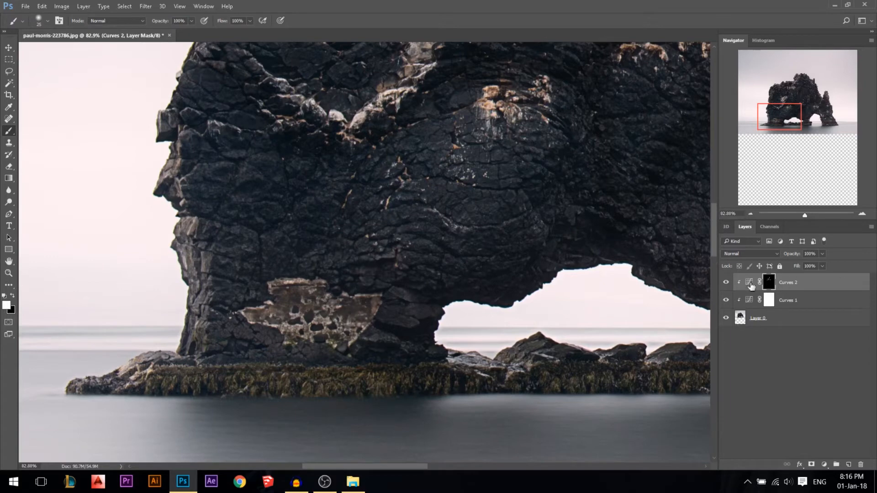
# Add a Curves adjustment clipped to the photo, with a darkening point at input 62, output 18.
pyautogui.click(824, 463)
pyautogui.click(791, 304)
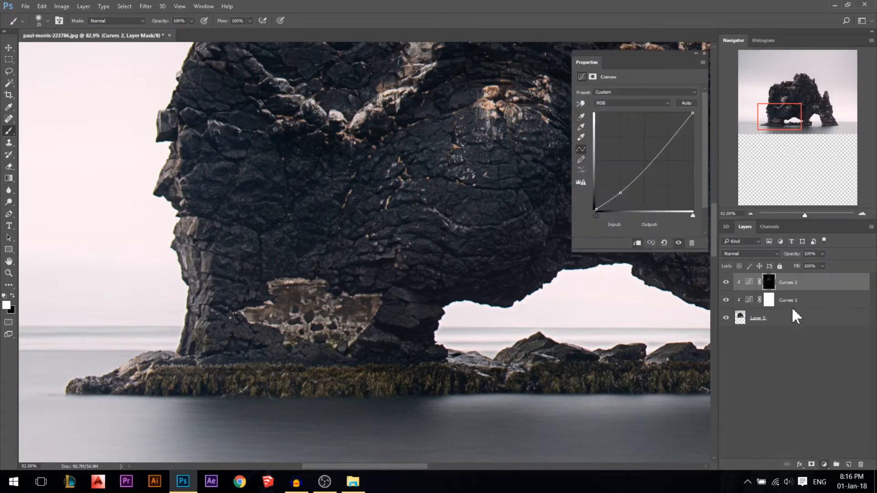
pyautogui.moveTo(619, 187); pyautogui.dragTo(621, 204)
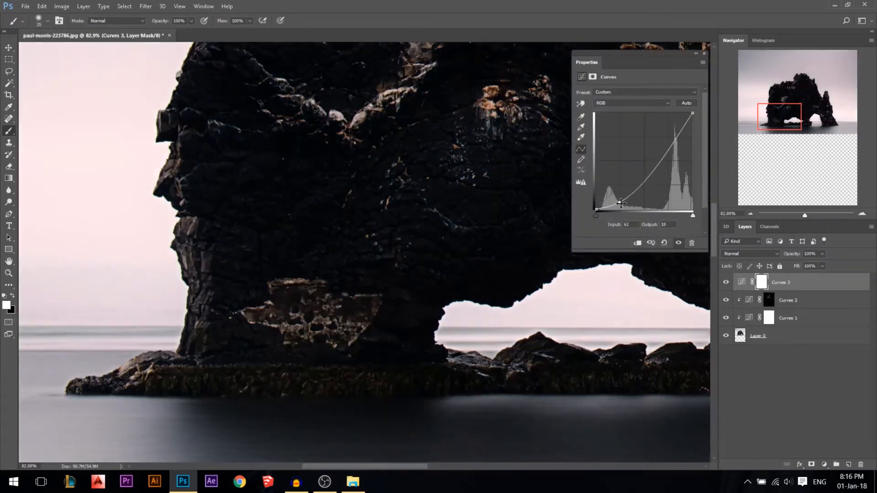
pyautogui.click(638, 244)
pyautogui.click(699, 54)
# Invert the new Curves 3 mask to black and paint white along the upper edge of the pale patch.
pyautogui.hotkey('ctrl', 'i')
pyautogui.moveTo(380, 299)
pyautogui.mouseDown()
pyautogui.moveTo(332, 307)
pyautogui.moveTo(363, 300)
pyautogui.moveTo(324, 302)
pyautogui.moveTo(334, 295)
pyautogui.moveTo(327, 290)
pyautogui.moveTo(280, 288)
pyautogui.mouseUp()
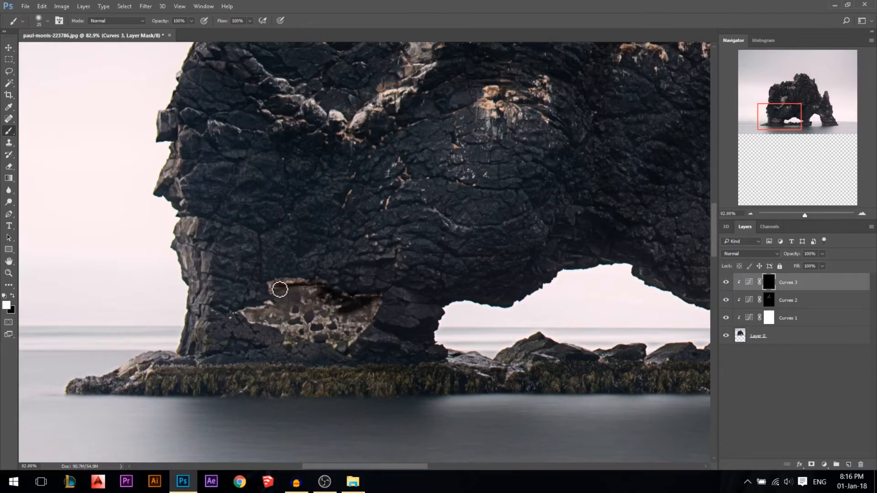
pyautogui.click(765, 338)
pyautogui.click(9, 83)
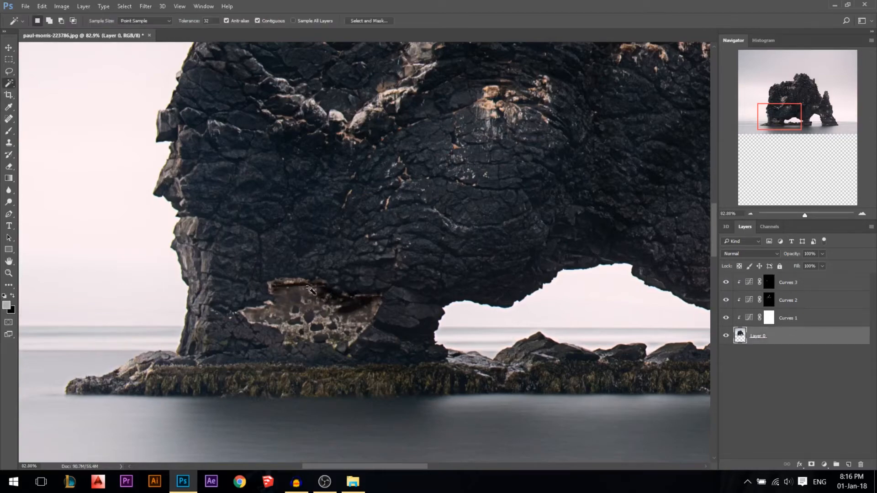
pyautogui.click(288, 315)
pyautogui.click(320, 228)
pyautogui.hotkey('ctrl', 'd')
# Paint white on the Curves 3 mask to darken the rest of the pale patch at the rock's base.
pyautogui.click(771, 286)
pyautogui.press('b')
pyautogui.moveTo(374, 316)
pyautogui.mouseDown()
pyautogui.moveTo(353, 347)
pyautogui.moveTo(340, 345)
pyautogui.moveTo(371, 317)
pyautogui.moveTo(355, 328)
pyautogui.moveTo(354, 315)
pyautogui.moveTo(279, 289)
pyautogui.moveTo(290, 295)
pyautogui.moveTo(264, 313)
pyautogui.moveTo(306, 328)
pyautogui.moveTo(295, 315)
pyautogui.moveTo(330, 324)
pyautogui.moveTo(357, 317)
pyautogui.moveTo(352, 330)
pyautogui.moveTo(366, 304)
pyautogui.moveTo(377, 310)
pyautogui.moveTo(374, 302)
pyautogui.moveTo(331, 304)
pyautogui.moveTo(274, 285)
pyautogui.moveTo(289, 295)
pyautogui.moveTo(249, 314)
pyautogui.moveTo(296, 332)
pyautogui.mouseUp()
pyautogui.keyDown('alt'); pyautogui.rightClick(365, 314); pyautogui.keyUp('alt')
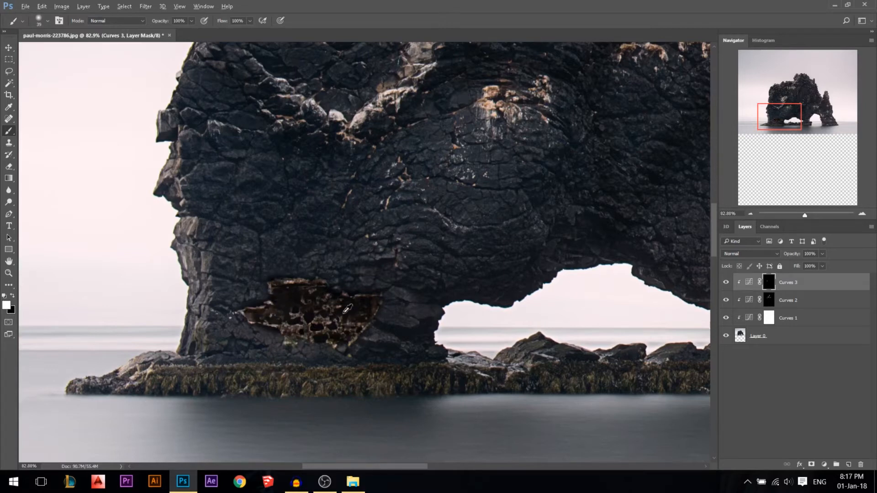
# Lower the white point of the Curves 3 curve to output 42.
pyautogui.hotkey('ctrl', '0')
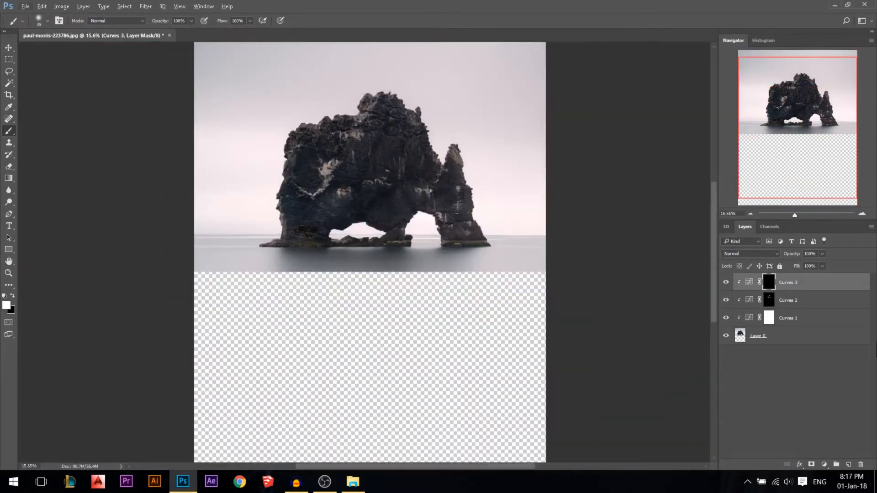
pyautogui.doubleClick(749, 282)
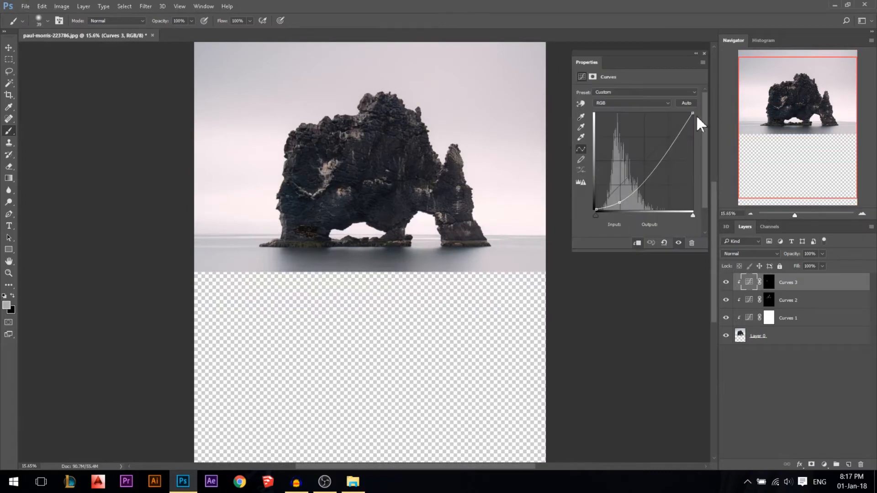
pyautogui.moveTo(697, 116); pyautogui.dragTo(704, 194)
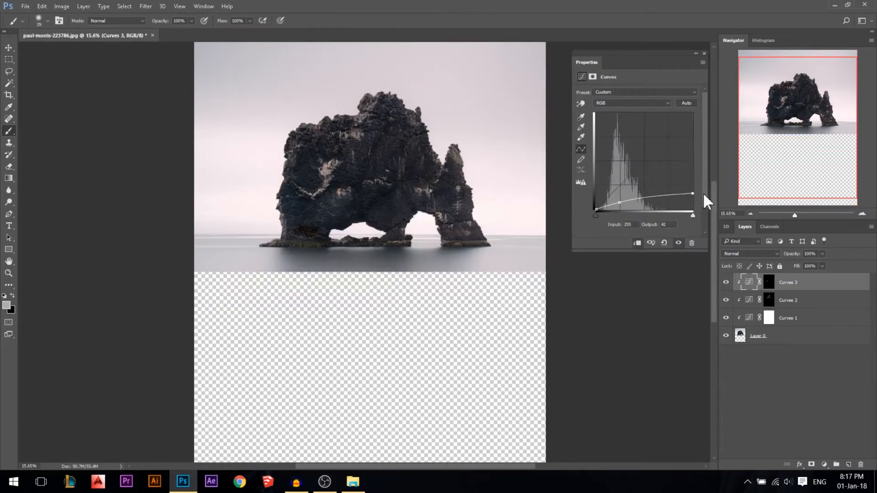
pyautogui.click(704, 54)
# Select the Curves 2 mask and choose a textured crack brush at 1679 px for painting.
pyautogui.scroll(3, 315, 230)
pyautogui.press('v')
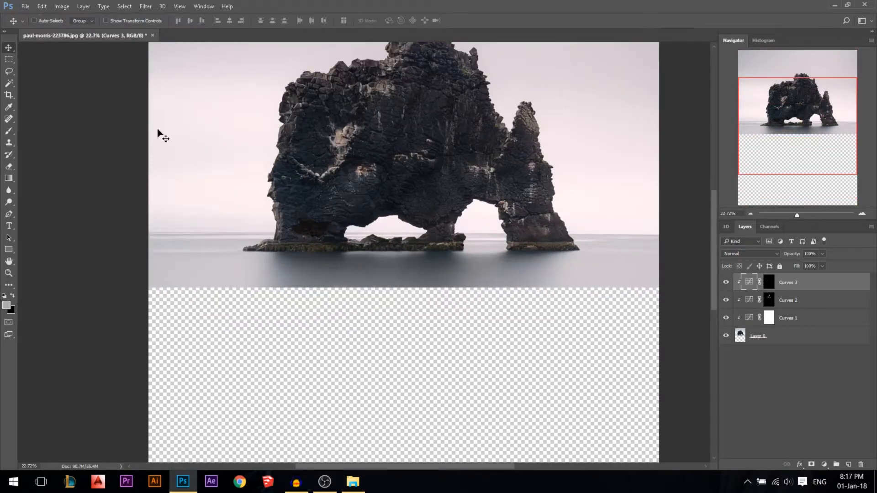
pyautogui.scroll(-2, 319, 238)
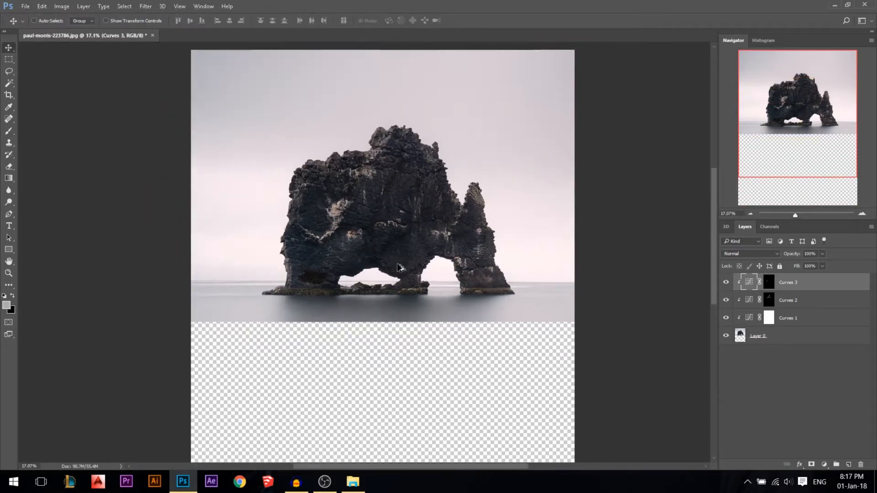
pyautogui.scroll(1, 424, 204)
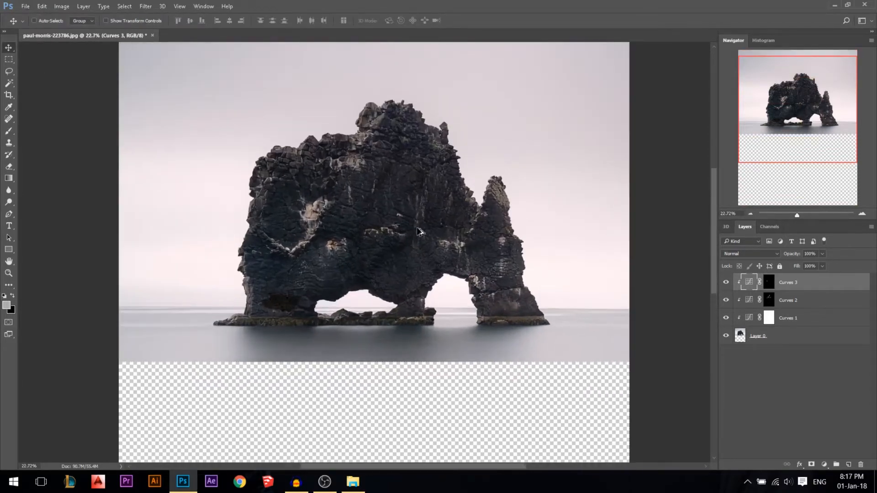
pyautogui.click(768, 300)
pyautogui.click(9, 131)
pyautogui.rightClick(424, 198)
pyautogui.scroll(-1, 601, 343)
pyautogui.click(622, 370)
pyautogui.press('Return')
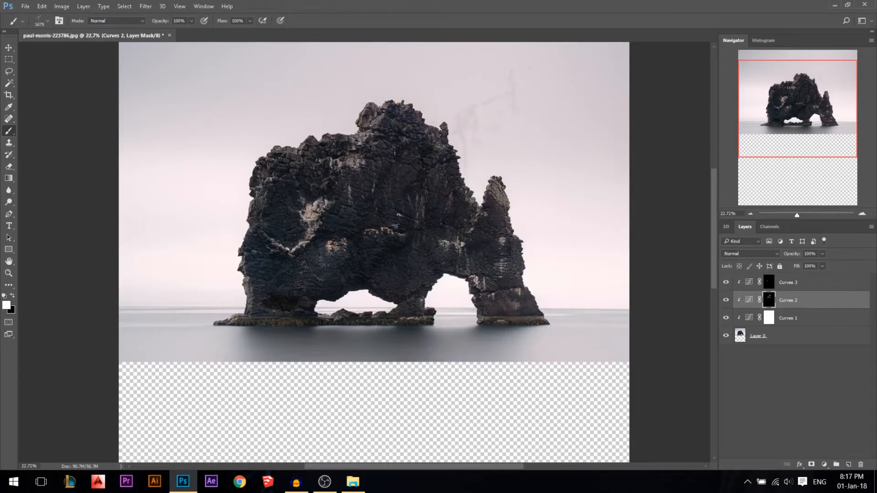
# Reduce the textured brush to about 798 px and paint its pattern on the upper rock face.
pyautogui.rightClick(466, 242)
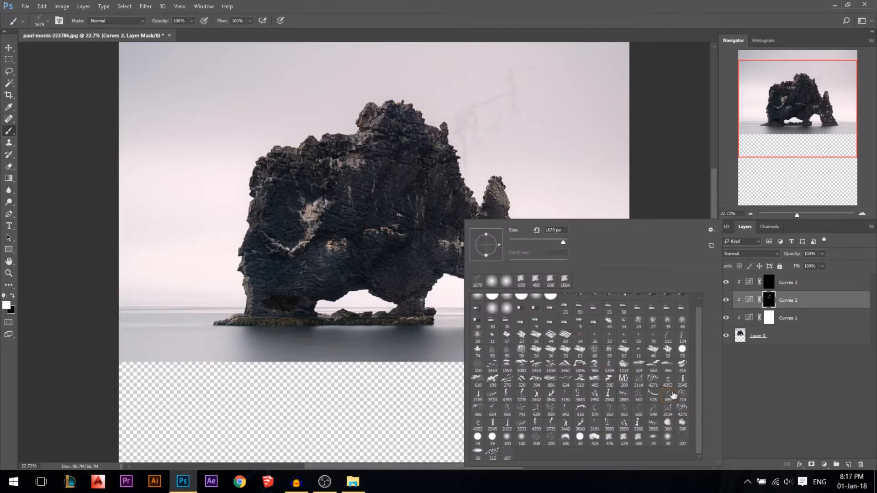
pyautogui.press('Escape')
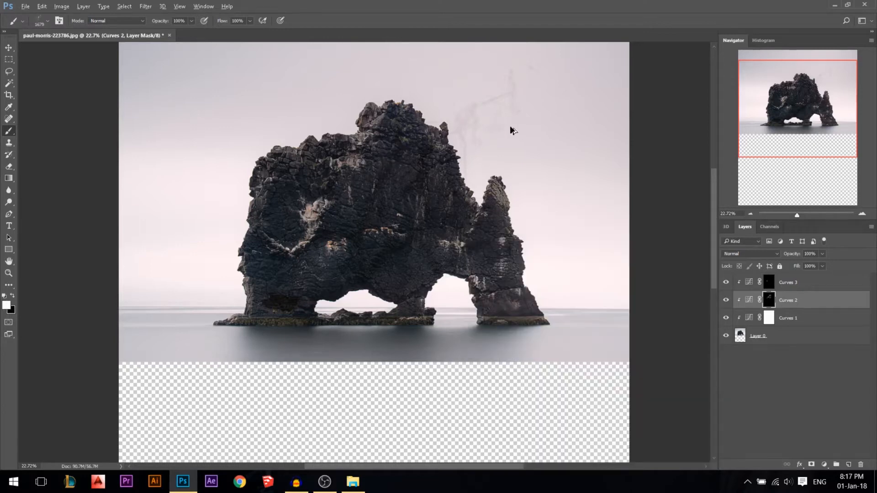
pyautogui.moveTo(509, 113); pyautogui.dragTo(475, 121)
pyautogui.moveTo(368, 149); pyautogui.dragTo(381, 182)
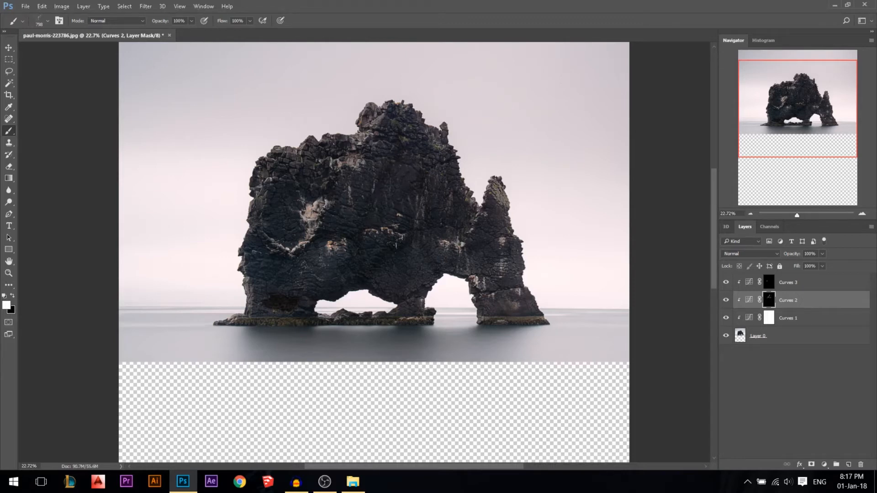
pyautogui.rightClick(358, 212)
pyautogui.click(577, 403)
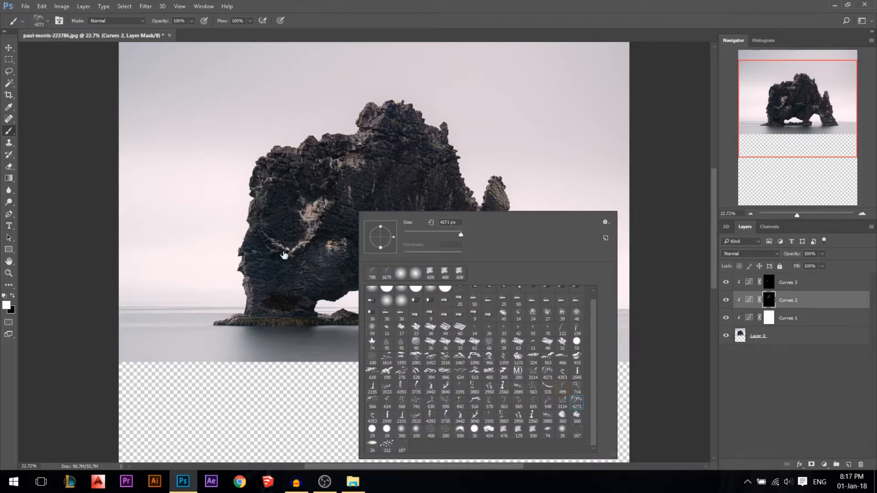
pyautogui.click(327, 196)
# Choose another textured brush at about 662 px and paint white texture on both sides of the rock on the Curves 2 mask.
pyautogui.rightClick(364, 220)
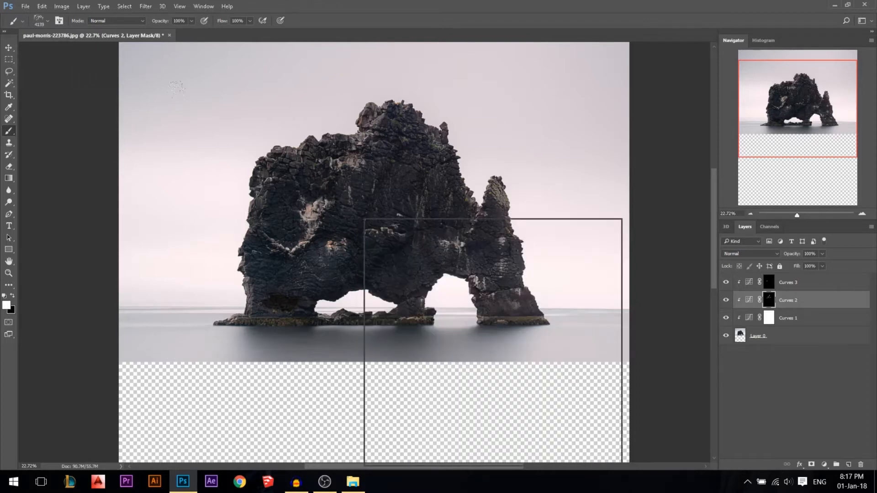
pyautogui.click(432, 415)
pyautogui.click(300, 226)
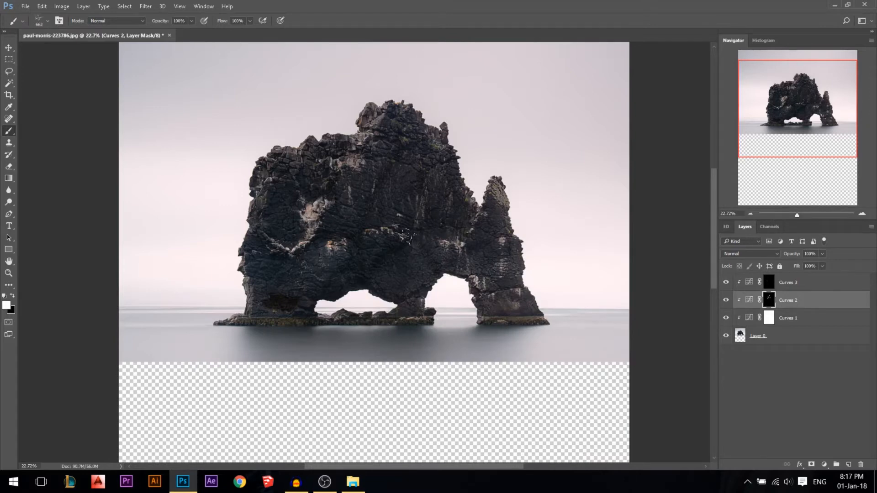
pyautogui.moveTo(491, 264); pyautogui.dragTo(481, 265)
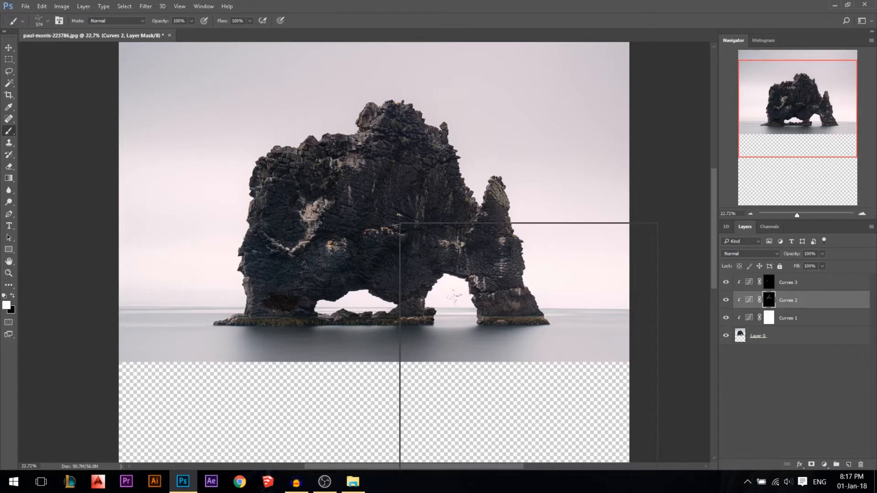
# Choose the curved stroke brush at about 1354 px and stamp a dark texture on the rock face.
pyautogui.rightClick(400, 222)
pyautogui.click(538, 369)
pyautogui.click(336, 209)
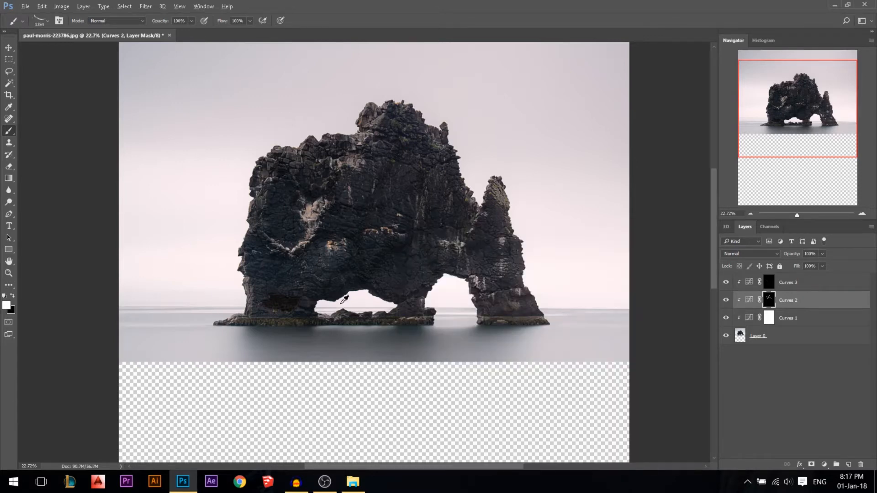
# Add a Curves adjustment above Curves 3, clipped to the photo.
pyautogui.hotkey('ctrl', '0')
pyautogui.click(9, 48)
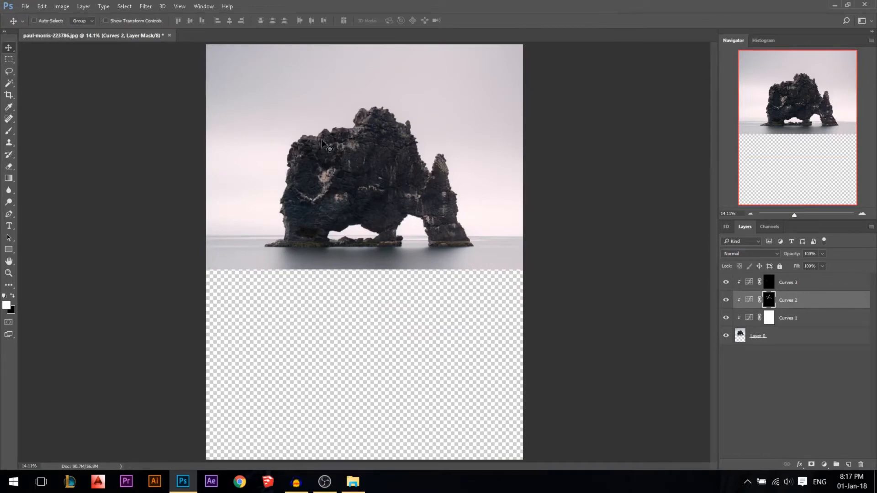
pyautogui.scroll(-1, 351, 211)
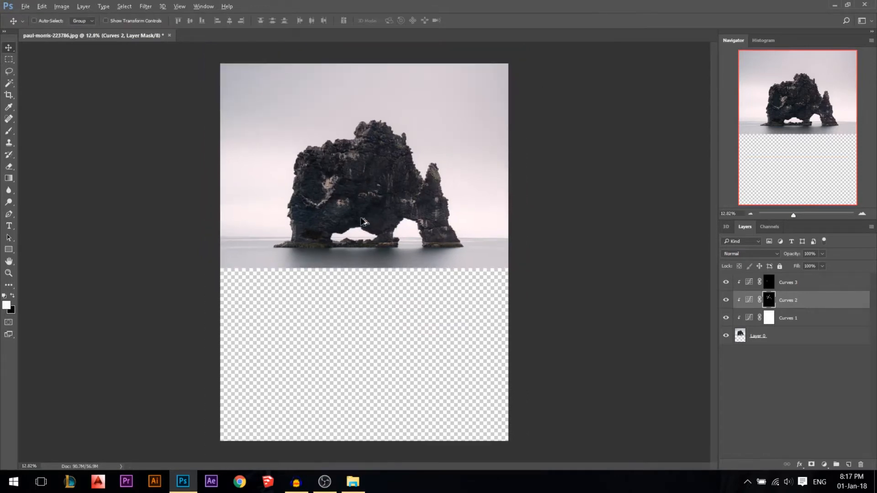
pyautogui.hotkey('ctrl', '0')
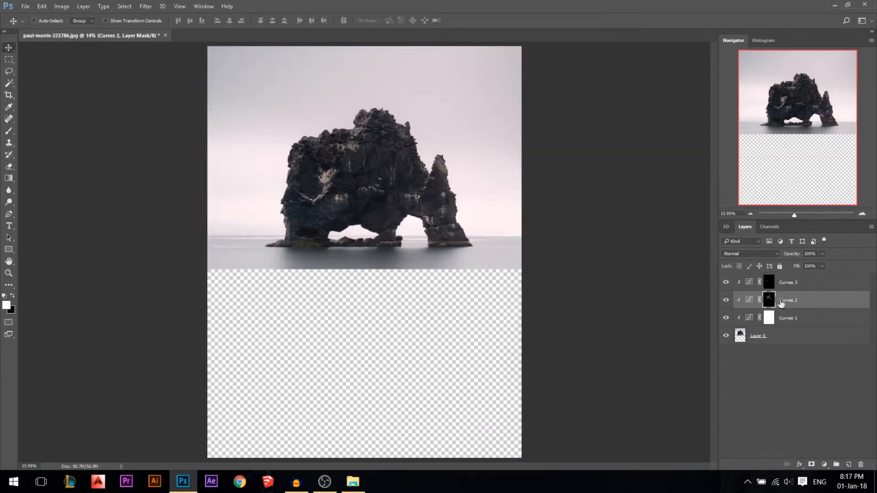
pyautogui.click(784, 286)
pyautogui.click(824, 464)
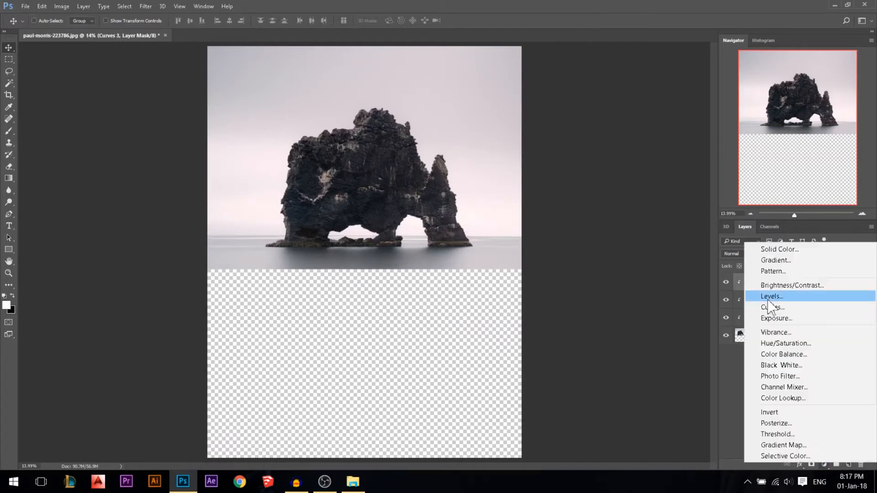
pyautogui.click(771, 307)
# Warm the image by adjusting the Red channel's highlights and lowering the Blue channel's white point to output 230.
pyautogui.click(630, 103)
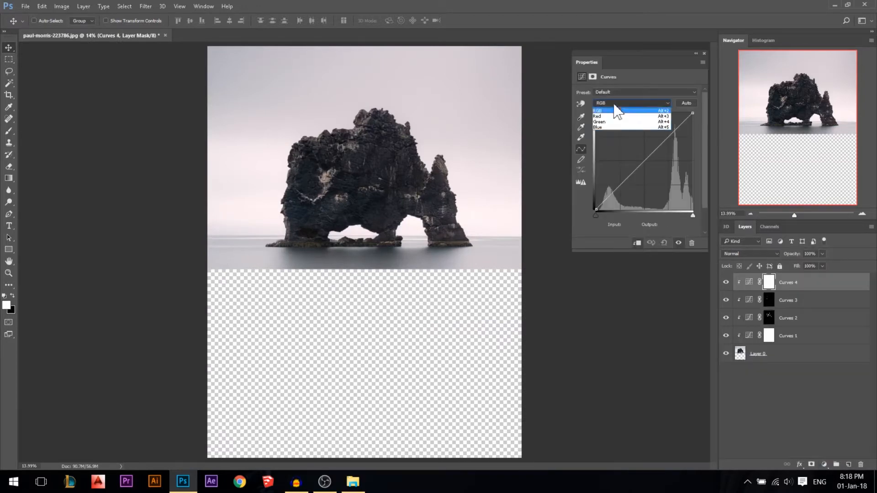
pyautogui.click(655, 116)
pyautogui.moveTo(688, 113)
pyautogui.mouseDown()
pyautogui.moveTo(670, 112)
pyautogui.moveTo(698, 123)
pyautogui.mouseUp()
pyautogui.click(653, 103)
pyautogui.click(622, 132)
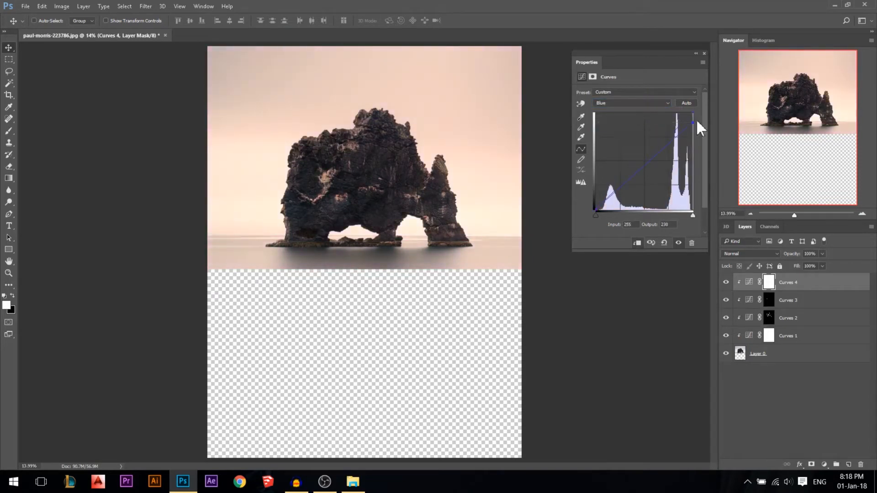
# Invert the Curves 4 mask to black and choose a soft round brush enlarged to about 2569 px.
pyautogui.click(704, 54)
pyautogui.hotkey('ctrl', 'i')
pyautogui.press('b')
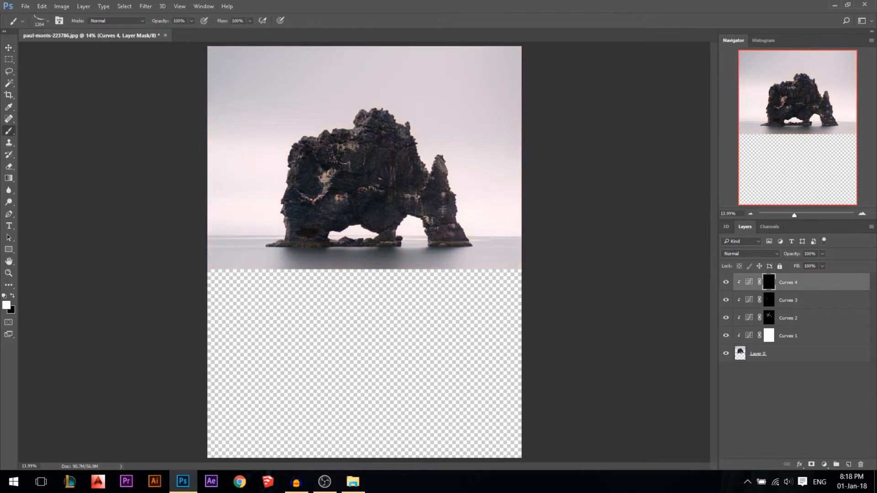
pyautogui.rightClick(436, 232)
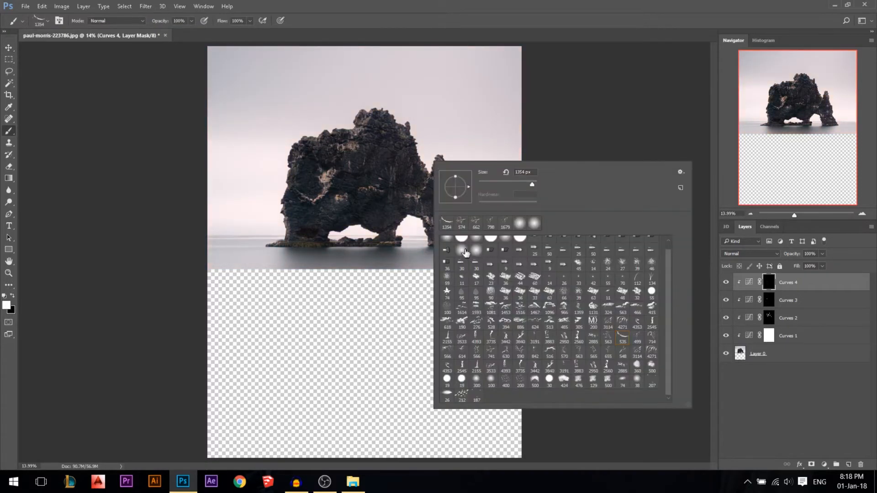
pyautogui.doubleClick(448, 246)
pyautogui.moveTo(404, 174); pyautogui.dragTo(407, 172)
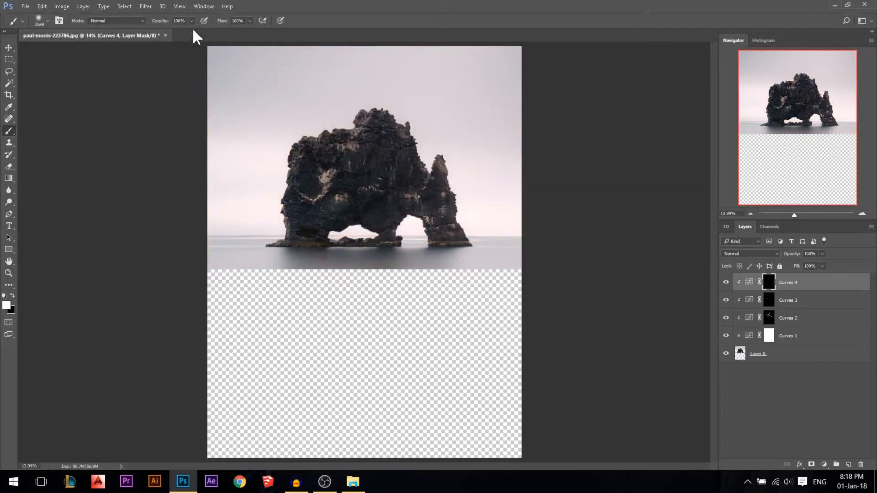
# Set the brush opacity to 82% and paint white on the mask to warm the sky right of the rock.
pyautogui.moveTo(164, 23); pyautogui.dragTo(155, 22)
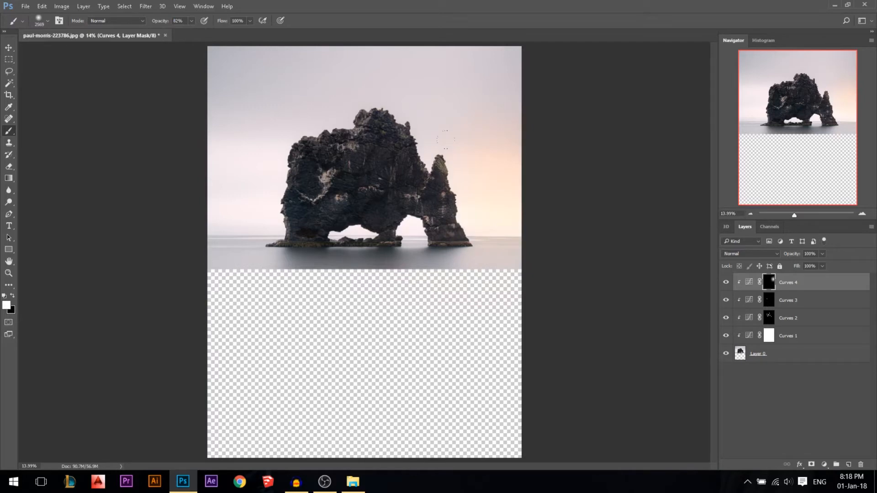
pyautogui.moveTo(461, 164); pyautogui.dragTo(505, 165)
pyautogui.click(8, 47)
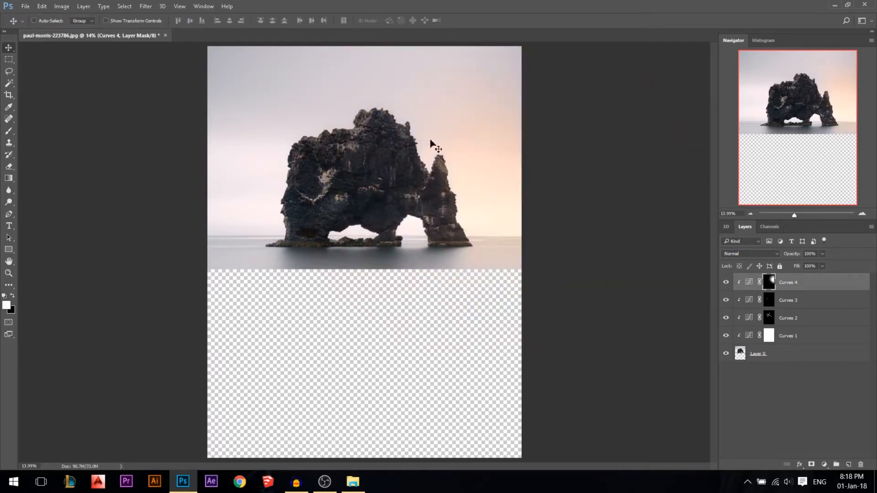
# Add a Curves adjustment above Curves 4, raise its black point and lower the highlights to input 194, output 179.
pyautogui.click(823, 464)
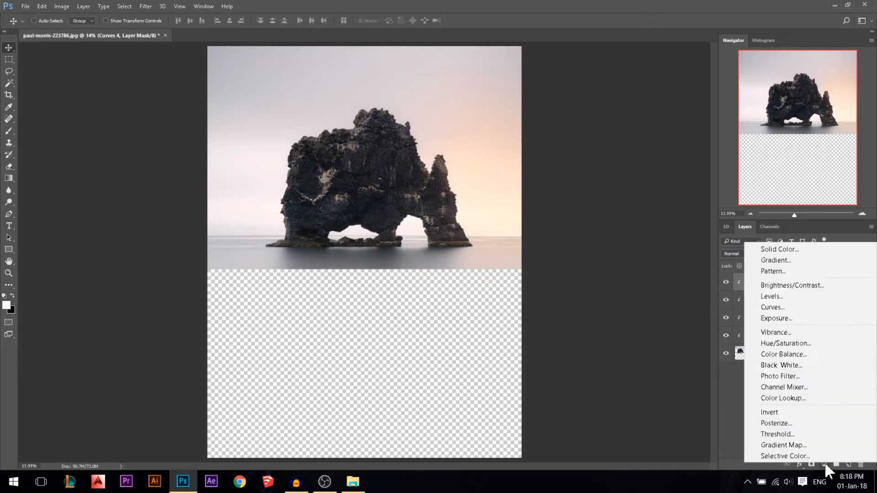
pyautogui.click(754, 308)
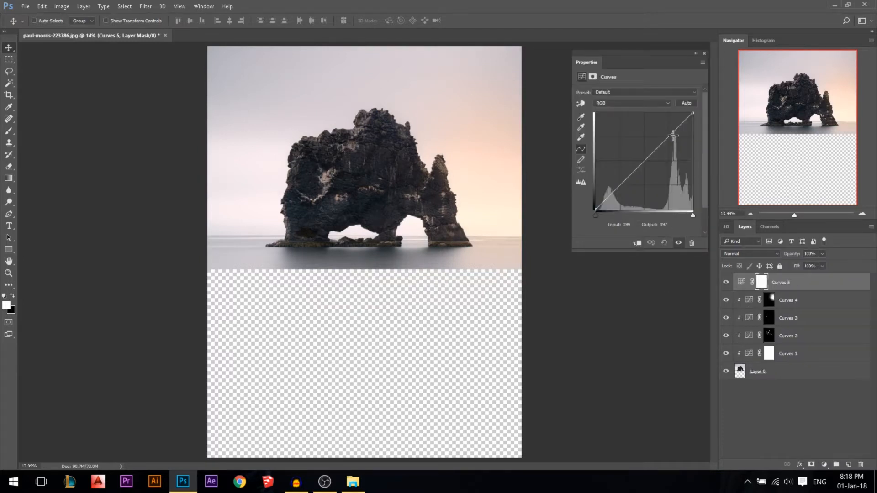
pyautogui.moveTo(671, 134); pyautogui.dragTo(671, 140)
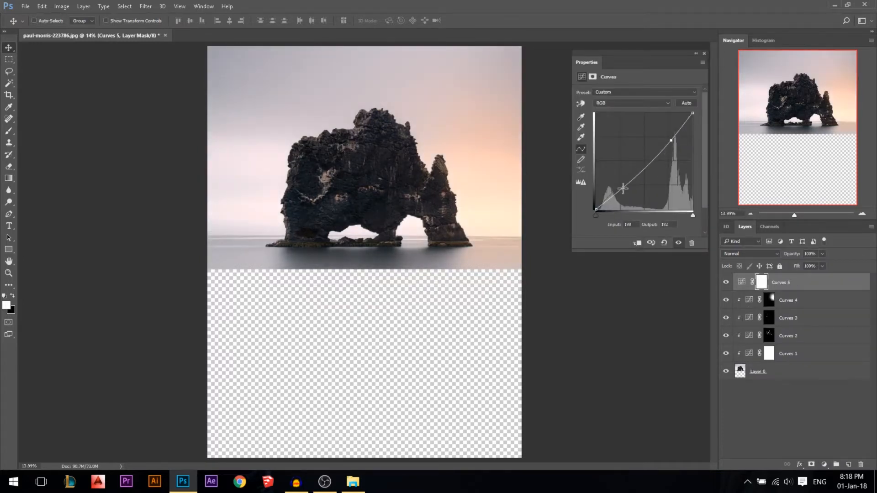
pyautogui.press('ctrl')
pyautogui.moveTo(672, 142); pyautogui.dragTo(589, 204)
pyautogui.moveTo(673, 135); pyautogui.dragTo(670, 142)
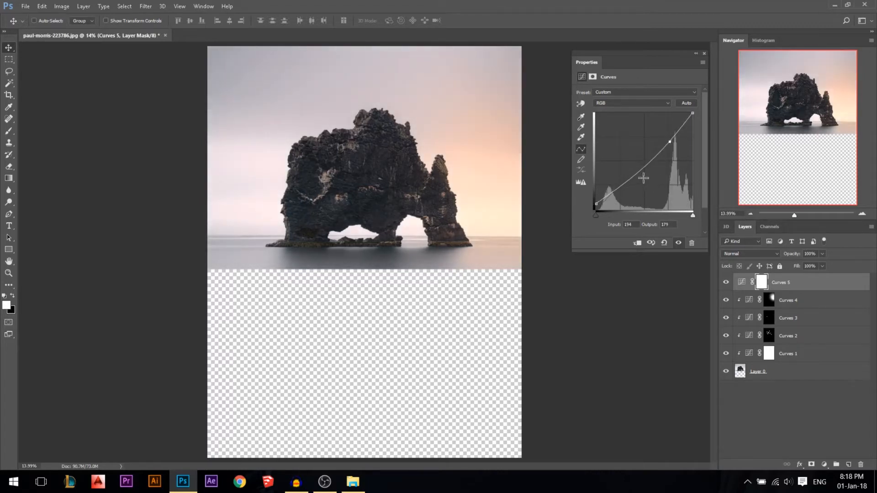
# Lift the lower midtones of the Curves 5 curve to output 99 and clip the adjustment to the photo.
pyautogui.moveTo(640, 172); pyautogui.dragTo(632, 172)
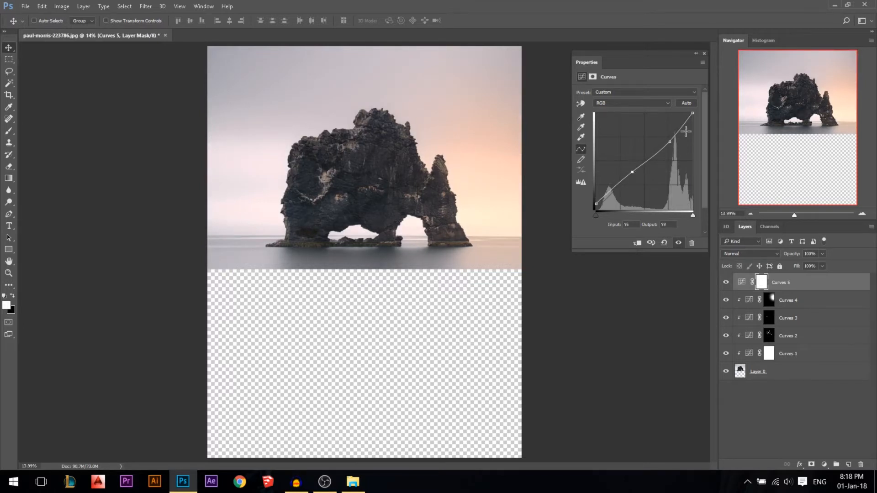
pyautogui.click(704, 53)
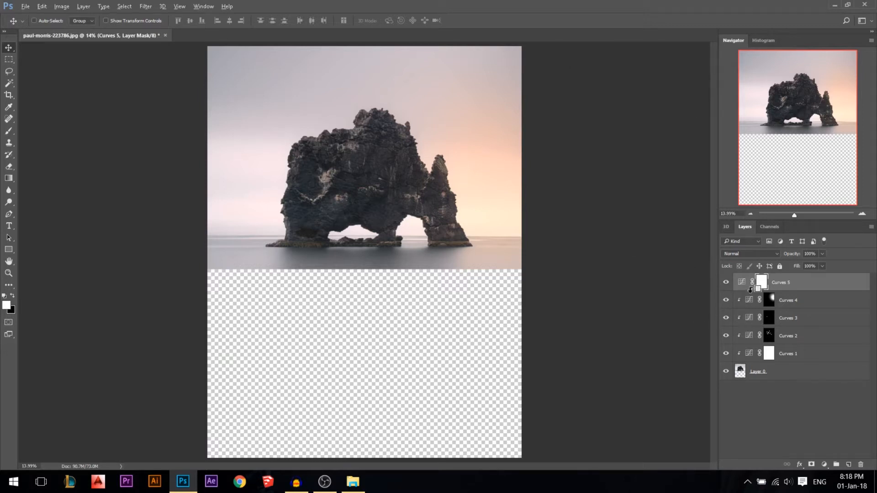
pyautogui.keyDown('alt'); pyautogui.click(752, 290); pyautogui.keyUp('alt')
# Duplicate Layer 0, hide the original and set the Burn tool's range to Highlights.
pyautogui.click(740, 372)
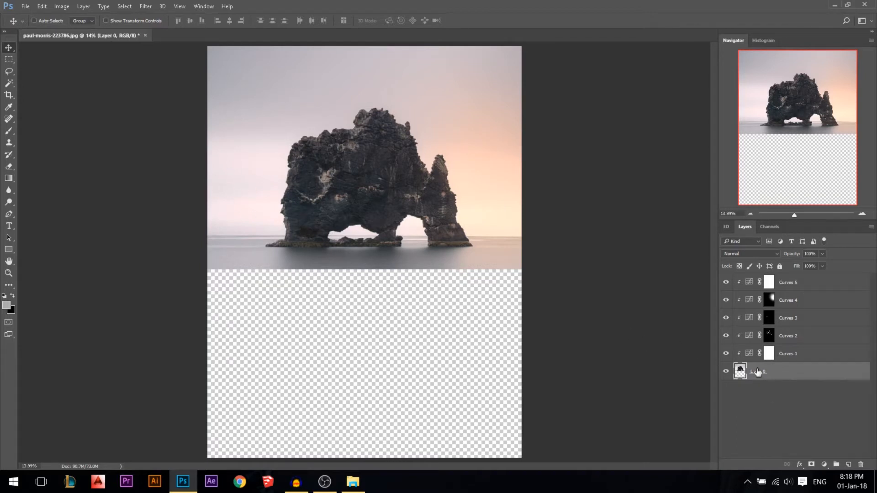
pyautogui.hotkey('ctrl', 'j')
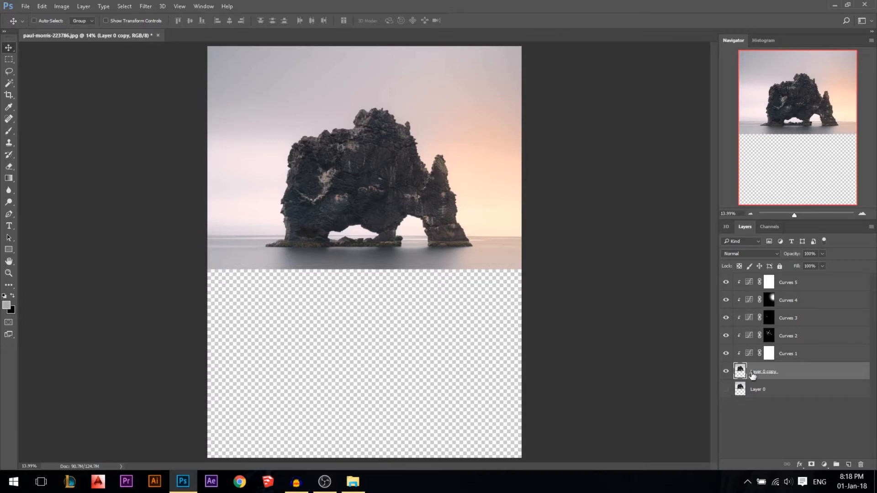
pyautogui.rightClick(9, 202)
pyautogui.click(40, 210)
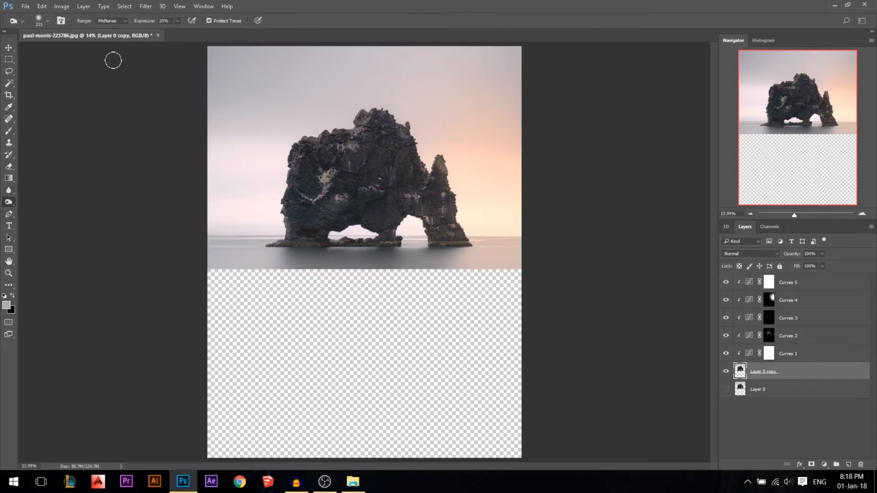
pyautogui.click(119, 22)
# Burn the bright sky left of the rock on the Layer 0 copy with a soft brush of about 1264 px.
pyautogui.moveTo(254, 162)
pyautogui.mouseDown()
pyautogui.moveTo(286, 174)
pyautogui.moveTo(235, 184)
pyautogui.moveTo(236, 137)
pyautogui.moveTo(238, 192)
pyautogui.moveTo(270, 220)
pyautogui.moveTo(216, 164)
pyautogui.moveTo(214, 137)
pyautogui.mouseUp()
pyautogui.moveTo(265, 197)
pyautogui.mouseDown()
pyautogui.moveTo(186, 192)
pyautogui.moveTo(243, 191)
pyautogui.moveTo(244, 150)
pyautogui.moveTo(252, 155)
pyautogui.moveTo(247, 183)
pyautogui.moveTo(218, 197)
pyautogui.mouseUp()
pyautogui.hotkey('ctrl', '-')
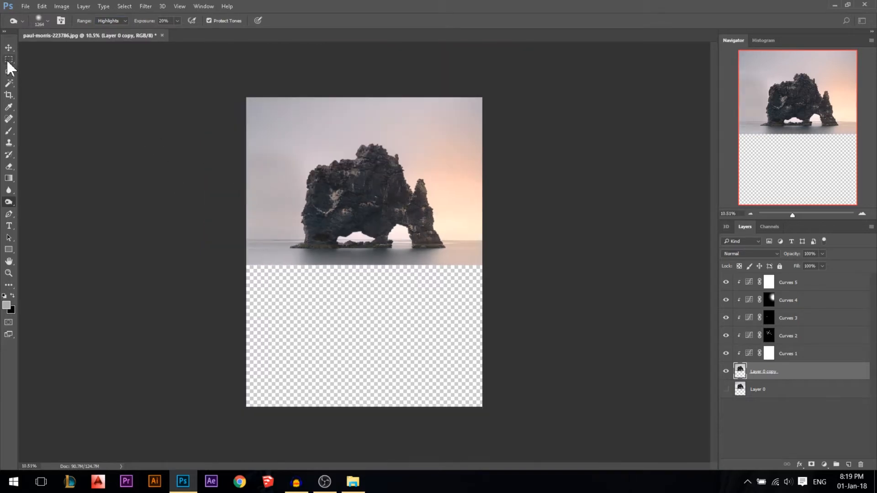
pyautogui.press('v')
pyautogui.hotkey('ctrl', '+')
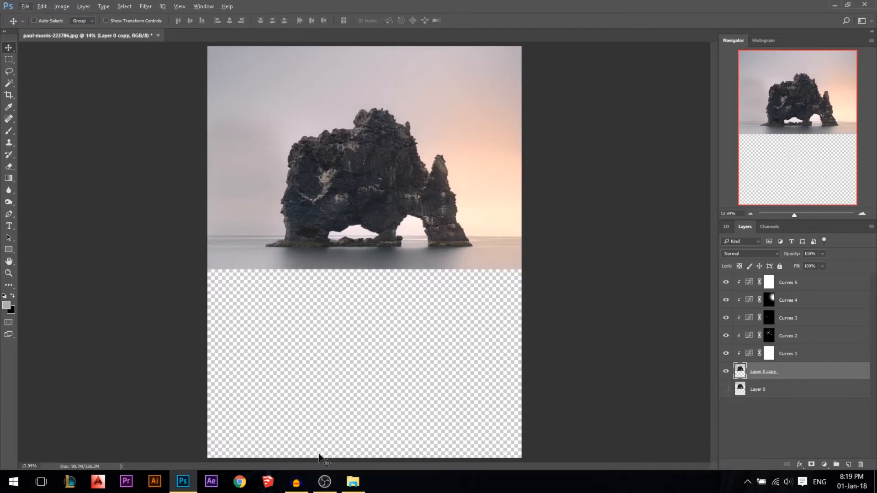
pyautogui.click(353, 482)
pyautogui.press('Left')
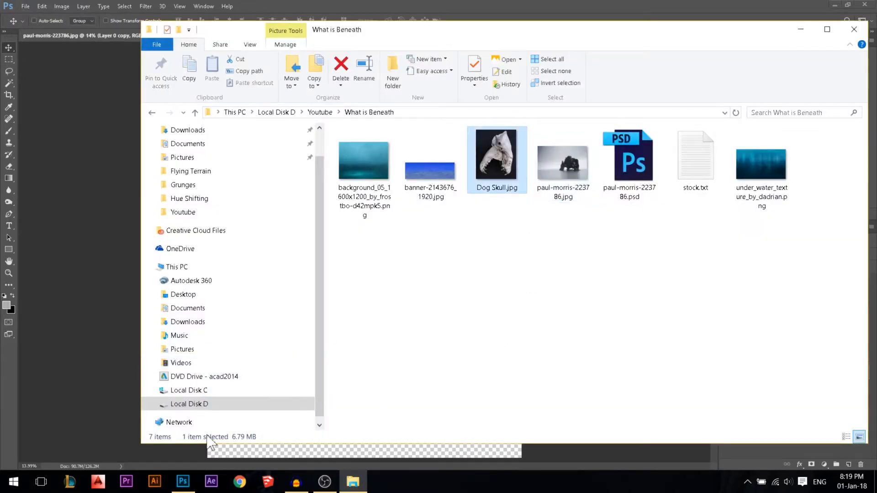
pyautogui.click(183, 481)
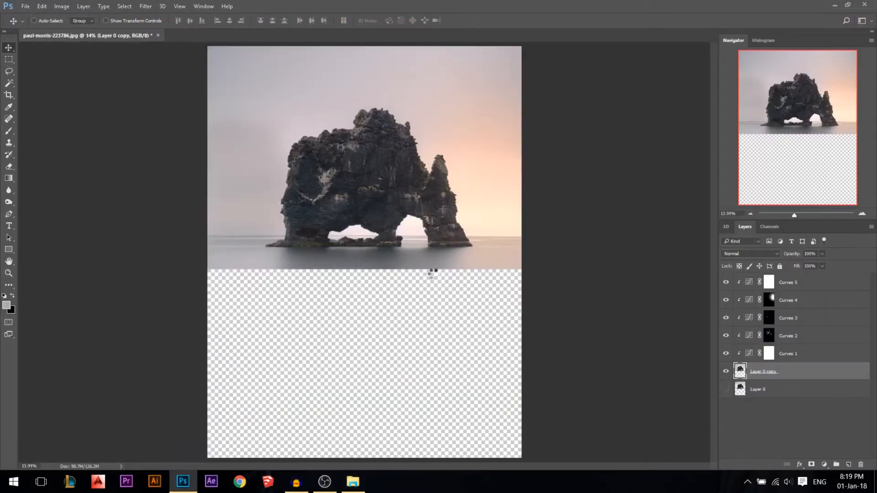
pyautogui.press('Escape')
# Place Dog Skull.jpg from the What is Beneath folder as a new layer above Curves 5.
pyautogui.click(787, 286)
pyautogui.hotkey('alt', 'Tab')
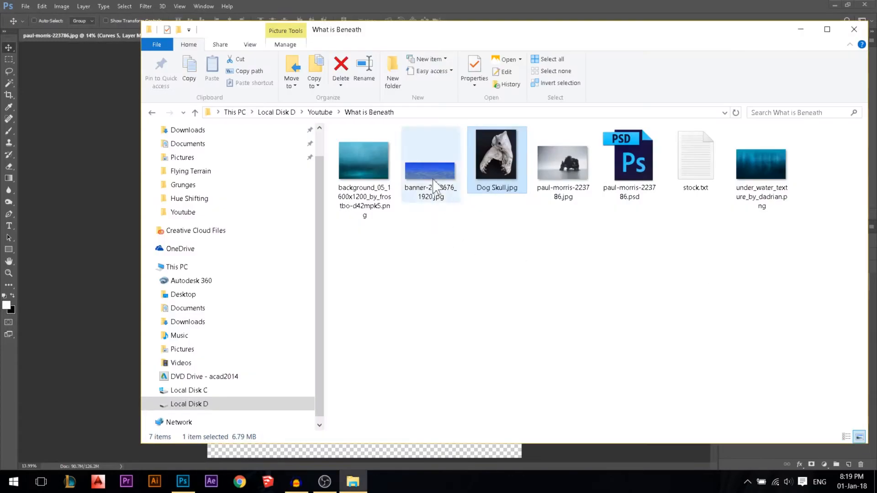
pyautogui.moveTo(495, 160); pyautogui.dragTo(375, 359)
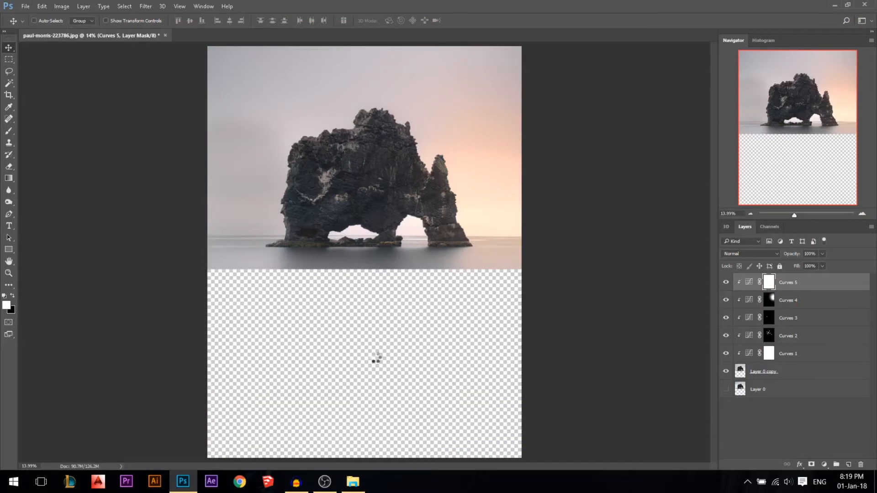
pyautogui.press('Return')
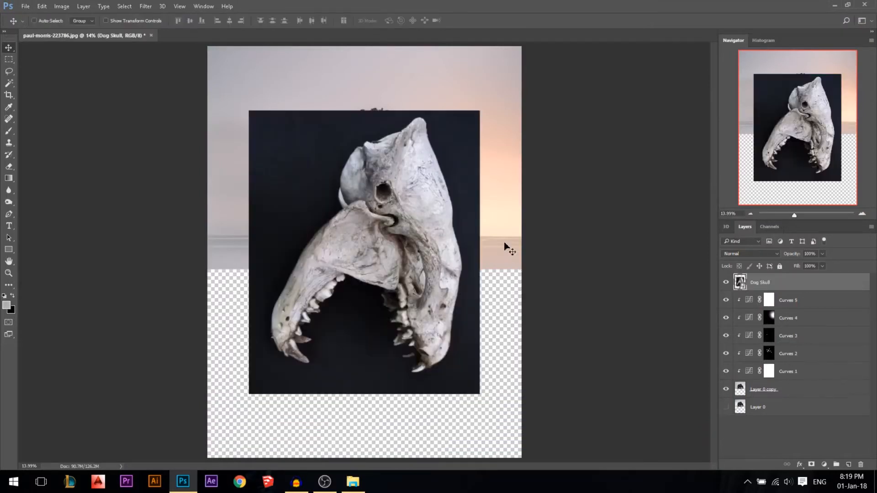
# Reposition the dog skull picture over the middle of the canvas, slightly higher than where it was placed.
pyautogui.scroll(1, 396, 224)
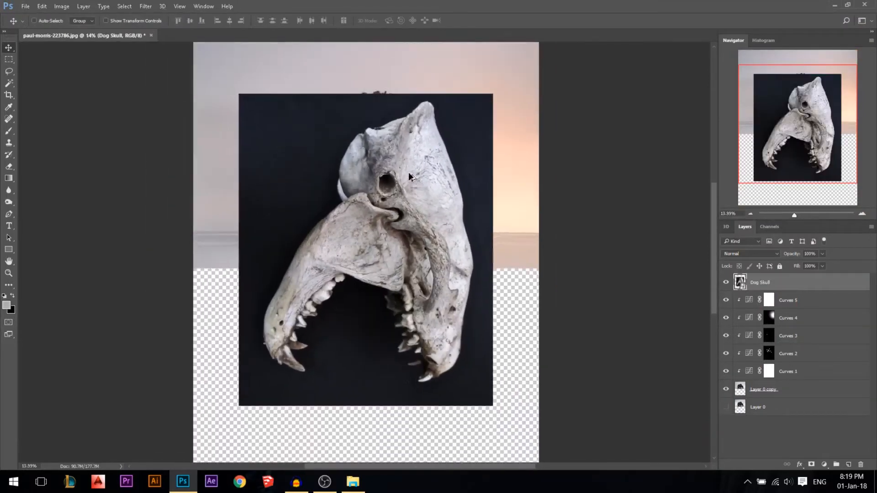
pyautogui.scroll(-1, 402, 180)
pyautogui.moveTo(396, 151); pyautogui.dragTo(384, 208)
pyautogui.scroll(-2, 372, 118)
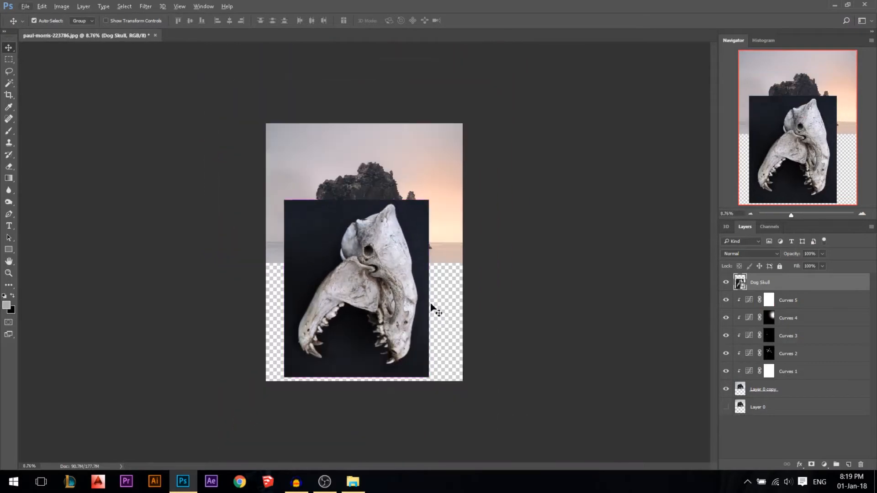
pyautogui.moveTo(420, 333); pyautogui.dragTo(423, 248)
pyautogui.scroll(4, 385, 319)
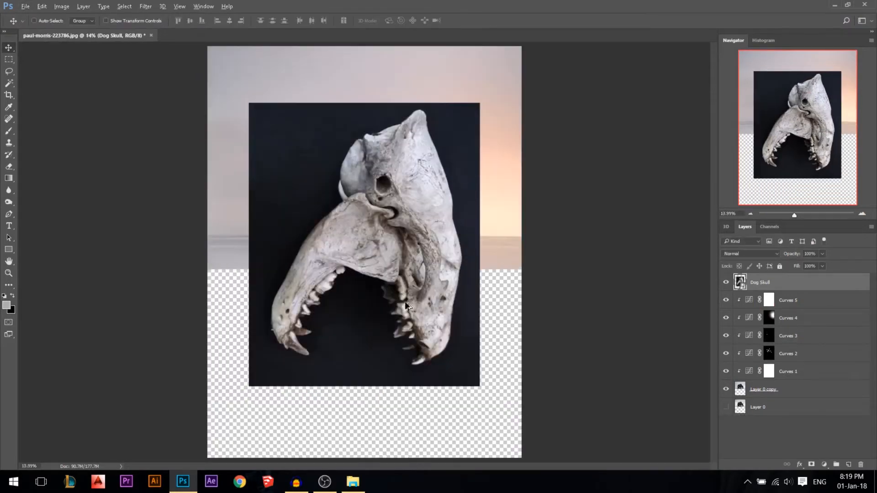
# Select the dark background around the dog skull with the Magic Wand.
pyautogui.scroll(-2, 385, 333)
pyautogui.click(8, 83)
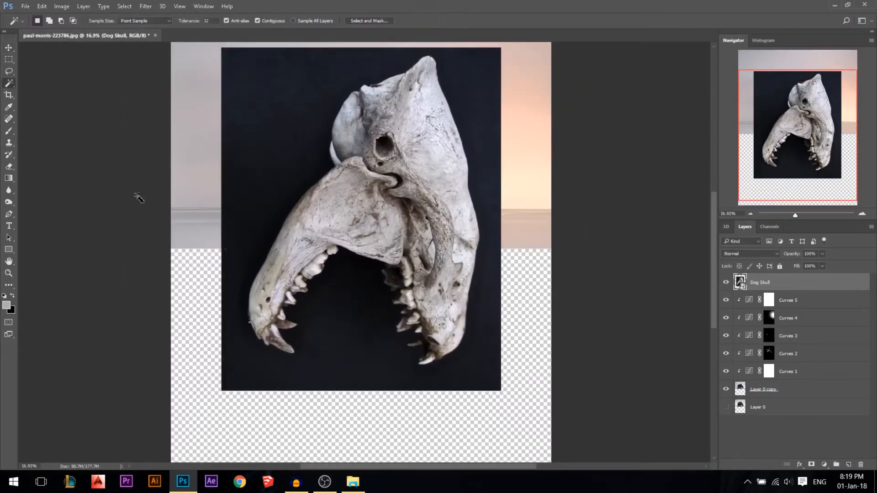
pyautogui.click(323, 325)
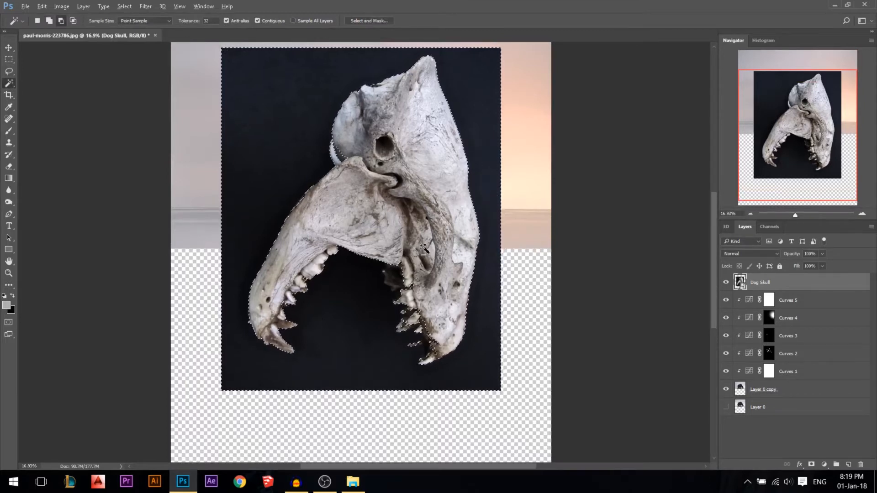
# Subtract the dark gaps around the right jaw's teeth and fang from the background selection with the Lasso.
pyautogui.scroll(2, 434, 286)
pyautogui.scroll(3, 437, 295)
pyautogui.scroll(-2, 274, 206)
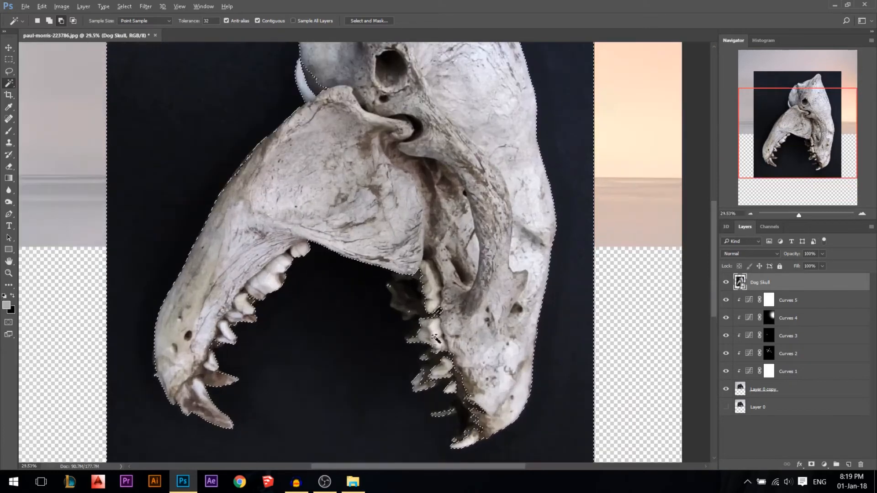
pyautogui.scroll(2, 103, 170)
pyautogui.click(9, 72)
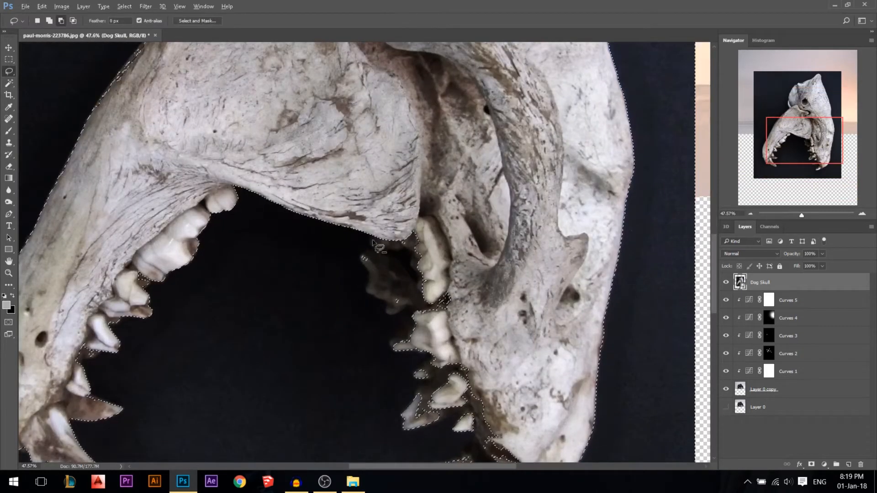
pyautogui.moveTo(371, 236)
pyautogui.mouseDown()
pyautogui.moveTo(369, 290)
pyautogui.moveTo(401, 321)
pyautogui.moveTo(411, 356)
pyautogui.moveTo(430, 363)
pyautogui.moveTo(410, 416)
pyautogui.moveTo(427, 429)
pyautogui.moveTo(467, 425)
pyautogui.moveTo(470, 461)
pyautogui.moveTo(528, 448)
pyautogui.moveTo(461, 192)
pyautogui.moveTo(372, 231)
pyautogui.mouseUp()
pyautogui.scroll(3, 438, 389)
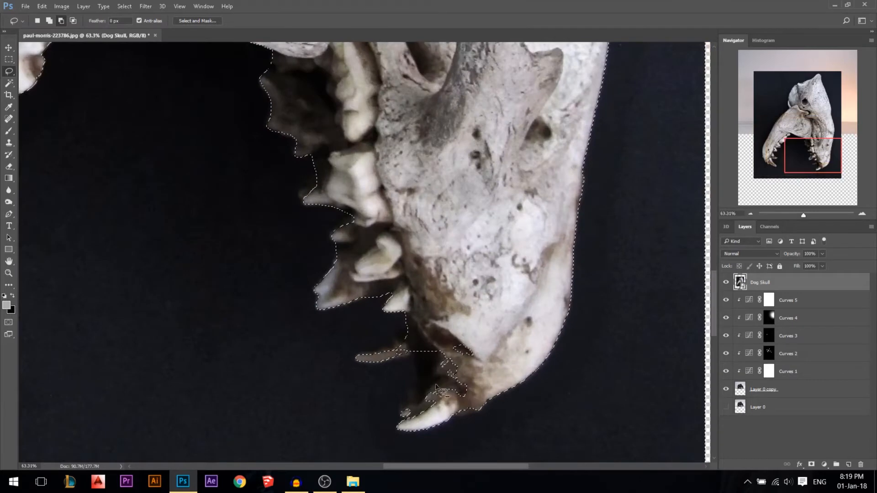
pyautogui.moveTo(416, 403)
pyautogui.mouseDown()
pyautogui.moveTo(409, 356)
pyautogui.moveTo(366, 355)
pyautogui.moveTo(398, 334)
pyautogui.moveTo(415, 287)
pyautogui.moveTo(498, 272)
pyautogui.moveTo(520, 349)
pyautogui.moveTo(498, 396)
pyautogui.moveTo(446, 416)
pyautogui.mouseUp()
pyautogui.scroll(-3, 532, 343)
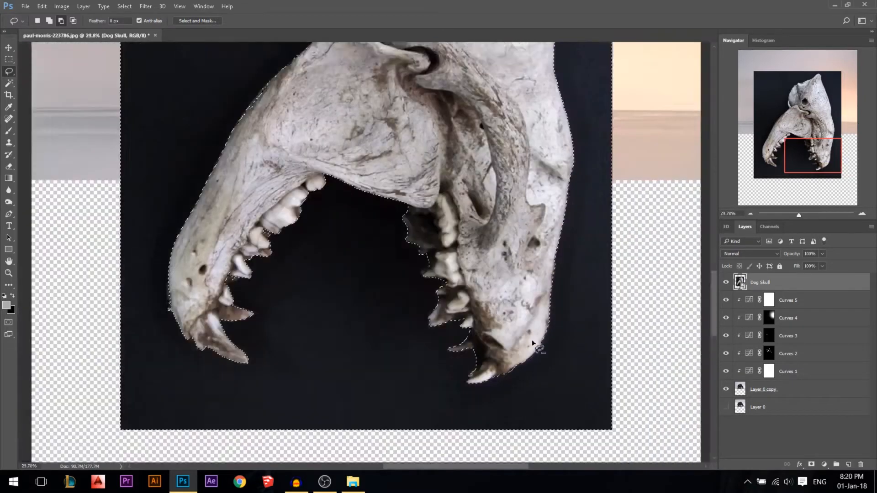
# Add a layer mask to Dog Skull from the selection and invert it to hide the dark background.
pyautogui.scroll(-1, 533, 343)
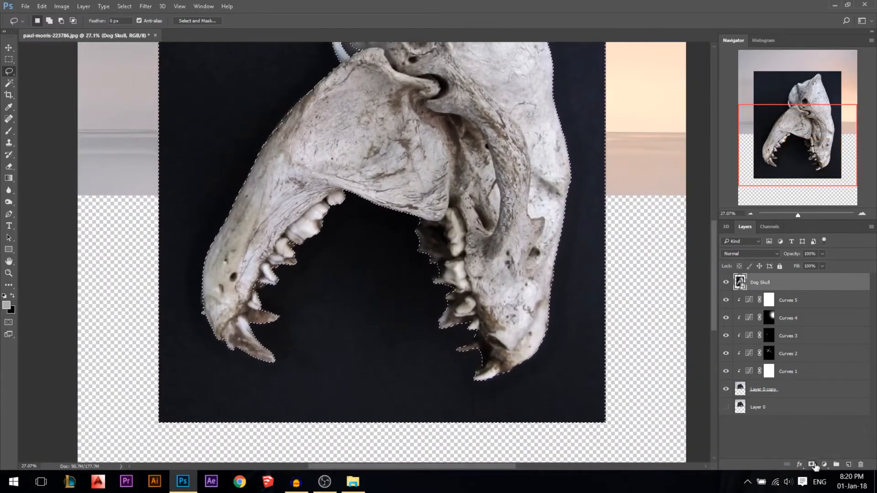
pyautogui.click(812, 464)
pyautogui.scroll(-1, 533, 385)
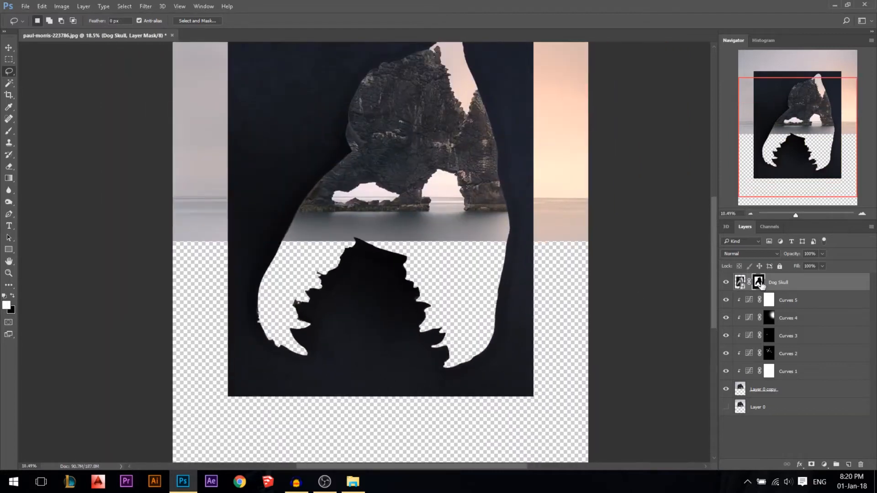
pyautogui.scroll(-2, 453, 283)
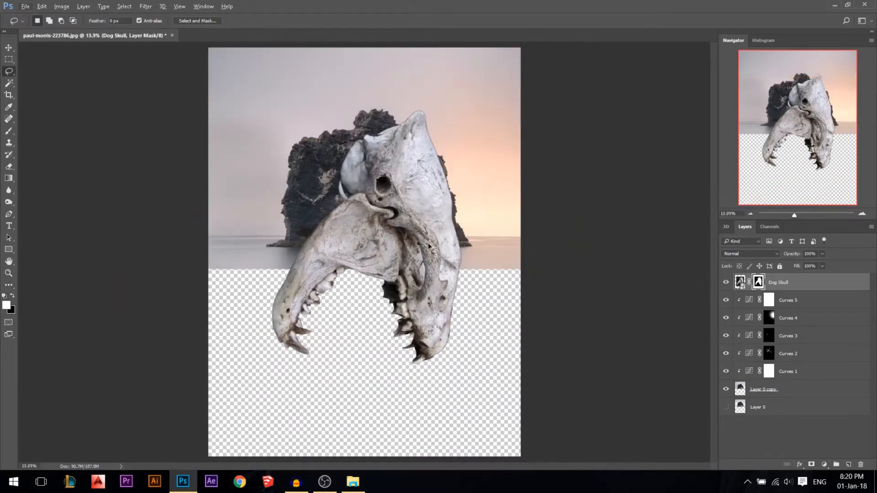
# Move the cut-out skull below the rock and mask out its upper part using a rectangular selection.
pyautogui.press('v')
pyautogui.moveTo(398, 221); pyautogui.dragTo(378, 285)
pyautogui.click(9, 59)
pyautogui.moveTo(451, 126); pyautogui.dragTo(264, 278)
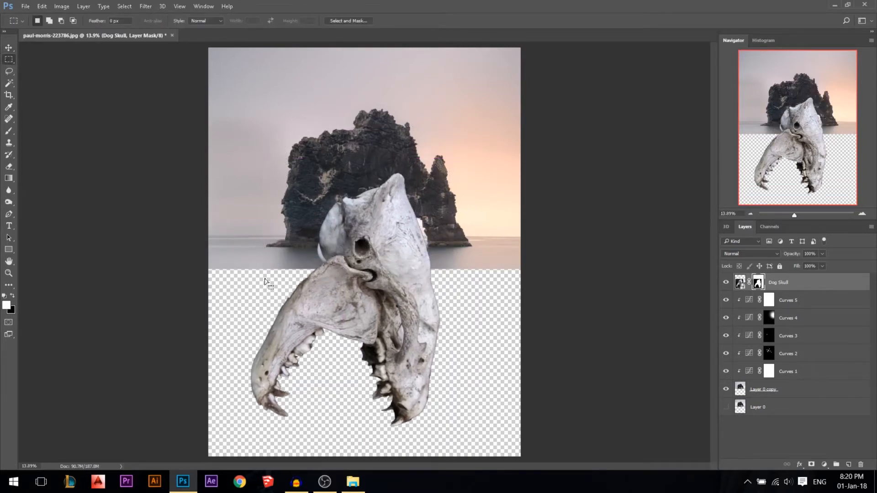
pyautogui.press('Delete')
pyautogui.hotkey('ctrl', 'd')
# Move the trimmed skull jaws to sit against the lower edge of the water, beneath the rock.
pyautogui.press('v')
pyautogui.moveTo(330, 298); pyautogui.dragTo(340, 292)
pyautogui.moveTo(416, 319); pyautogui.dragTo(415, 315)
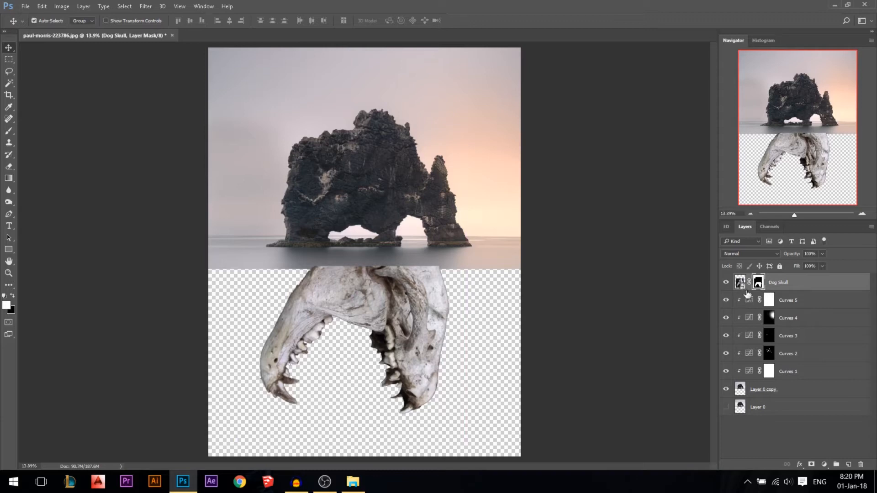
# Duplicate the Dog Skull layer, hide the original, then rasterize the copy and apply its layer mask.
pyautogui.hotkey('ctrl', 'j')
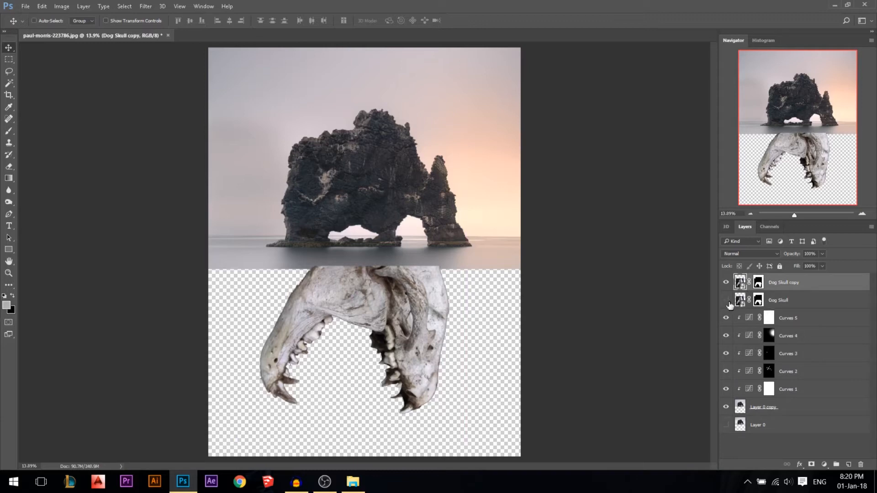
pyautogui.rightClick(792, 284)
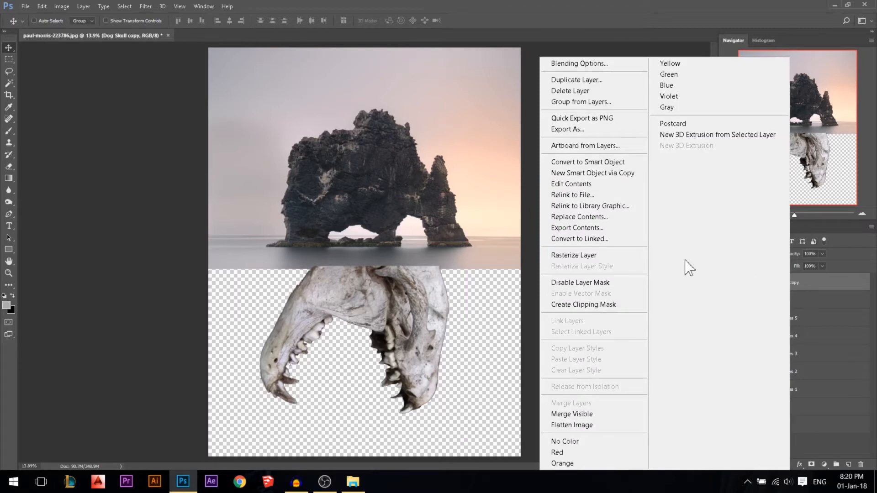
pyautogui.click(599, 255)
pyautogui.rightClick(757, 283)
pyautogui.click(657, 286)
# Warp the Dog Skull copy, pulling its upper corners outward to widen the top and nudging the left jaw inward.
pyautogui.moveTo(384, 329)
pyautogui.mouseDown()
pyautogui.moveTo(393, 322)
pyautogui.moveTo(400, 332)
pyautogui.mouseUp()
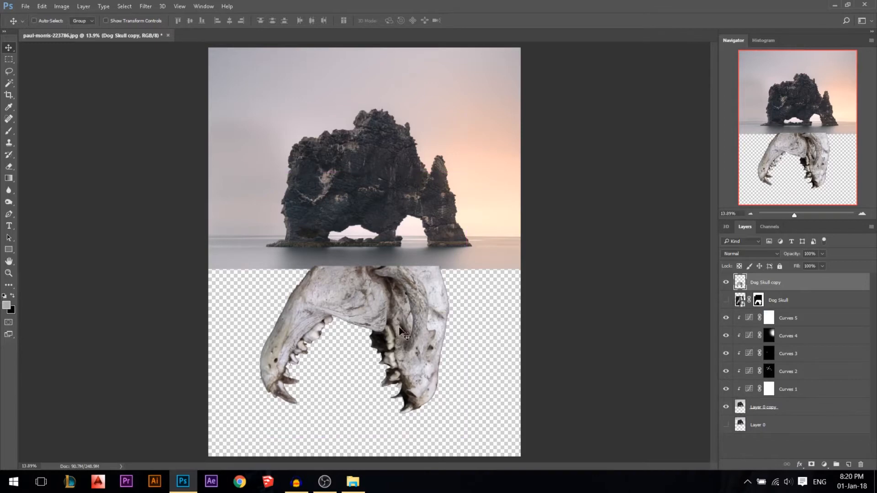
pyautogui.hotkey('ctrl', 't')
pyautogui.rightClick(383, 295)
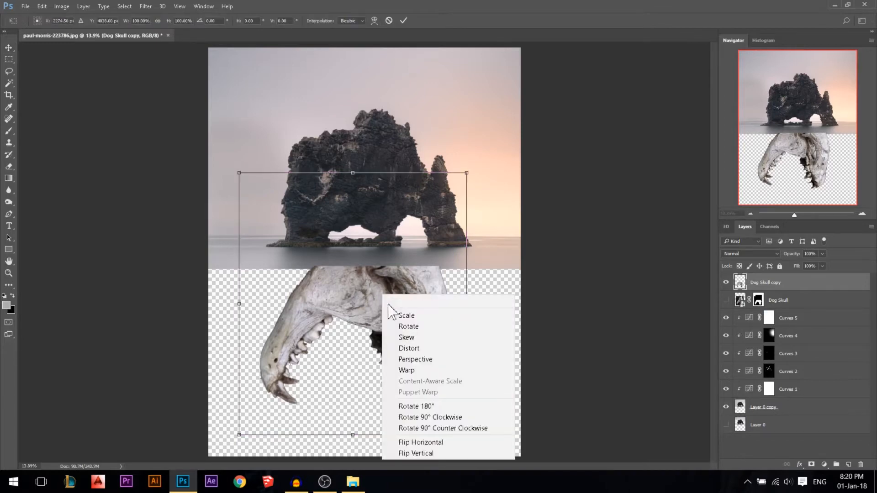
pyautogui.click(404, 368)
pyautogui.moveTo(301, 392); pyautogui.dragTo(307, 397)
pyautogui.moveTo(301, 179); pyautogui.dragTo(198, 179)
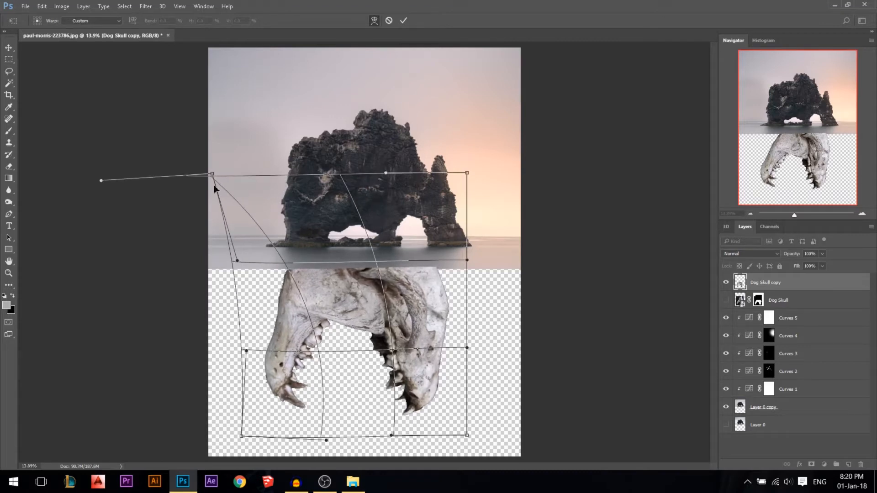
pyautogui.moveTo(445, 258); pyautogui.dragTo(447, 262)
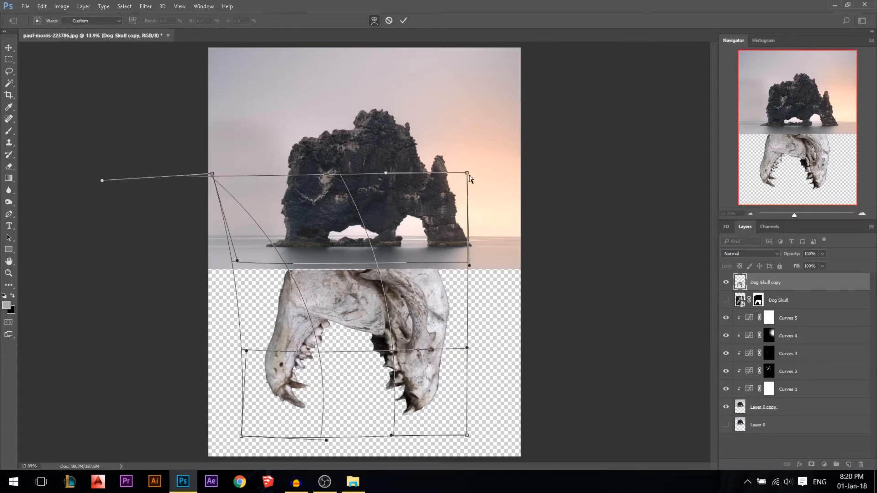
pyautogui.moveTo(466, 173); pyautogui.dragTo(565, 176)
pyautogui.moveTo(215, 176); pyautogui.dragTo(166, 169)
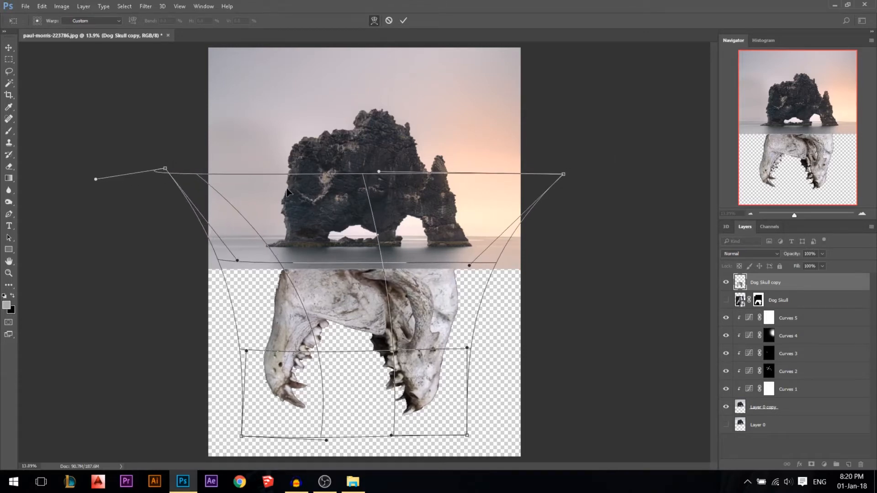
pyautogui.moveTo(276, 336); pyautogui.dragTo(276, 335)
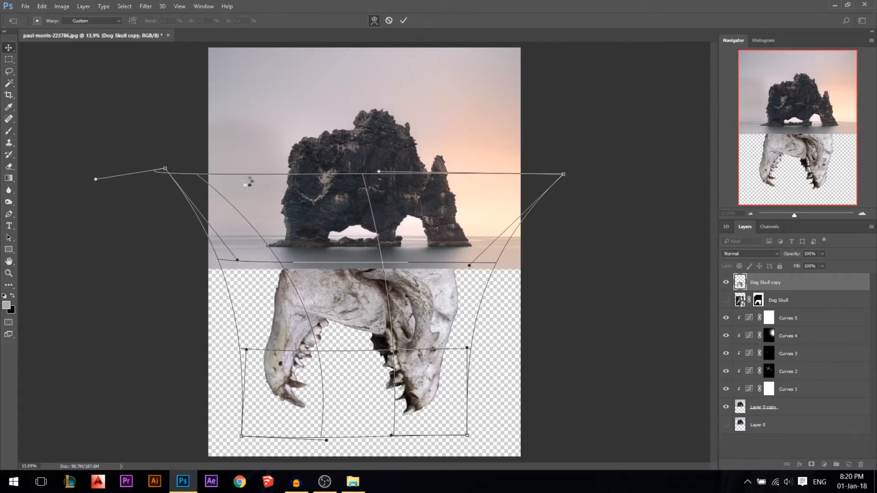
pyautogui.press('Return')
# Start a Puppet Warp on the skull copy, pin its upper bone and both jaws, and lengthen the left jaw's two front teeth.
pyautogui.click(42, 6)
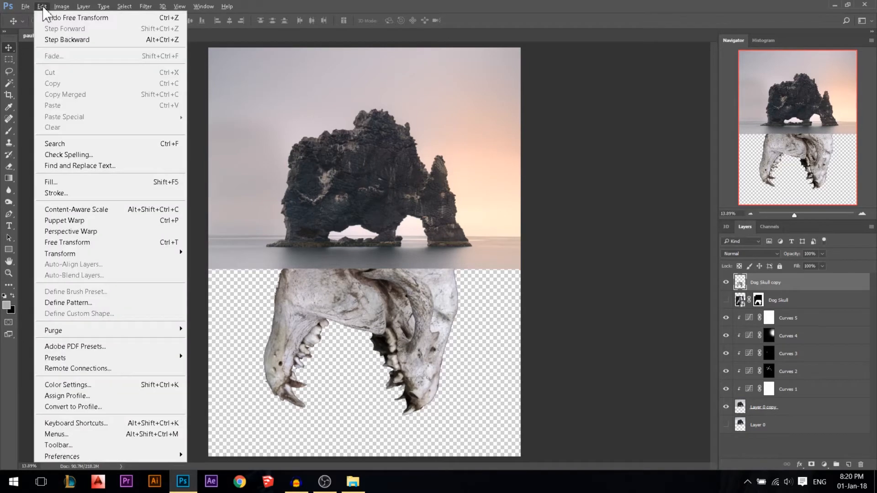
pyautogui.click(76, 221)
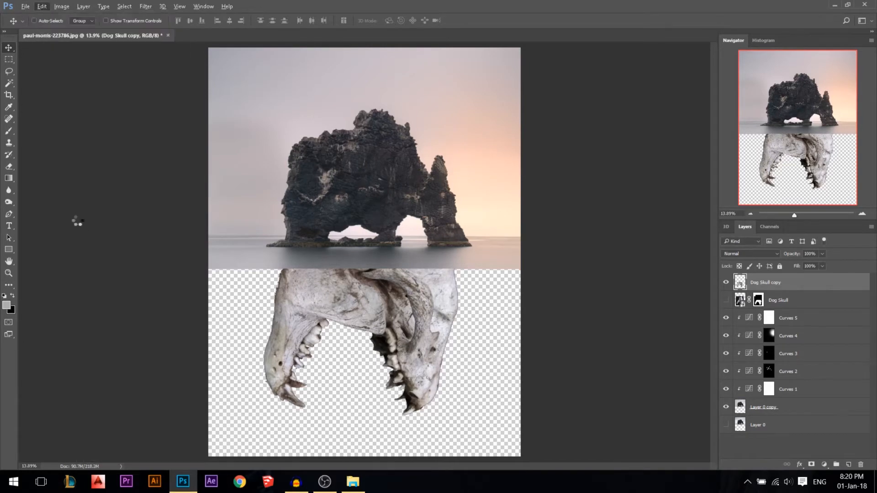
pyautogui.scroll(2, 346, 398)
pyautogui.scroll(-1, 335, 267)
pyautogui.scroll(3, 334, 265)
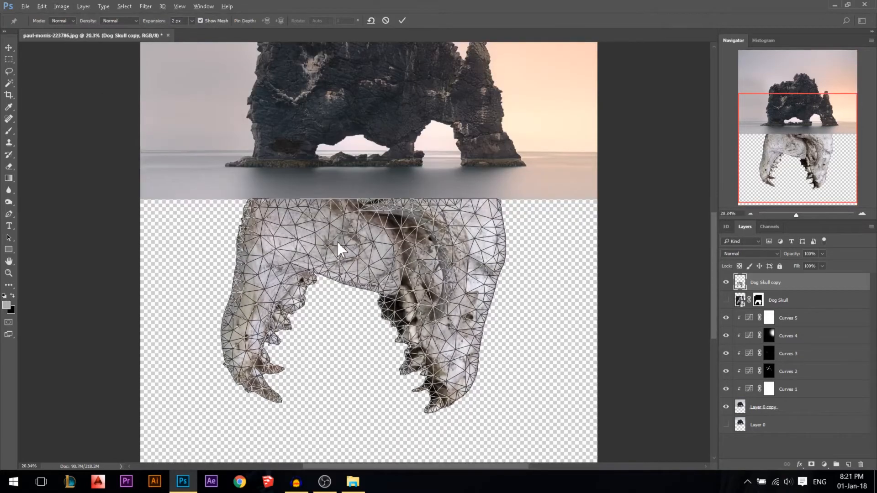
pyautogui.click(298, 228)
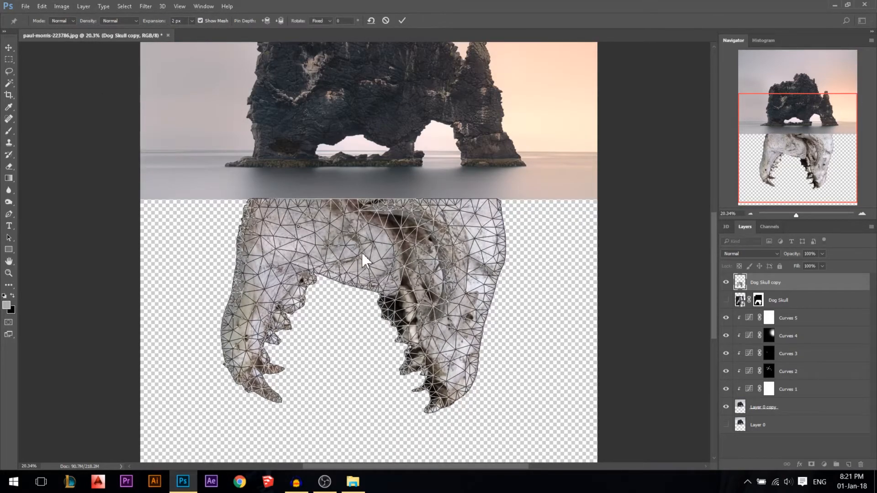
pyautogui.click(425, 221)
pyautogui.click(421, 277)
pyautogui.click(398, 309)
pyautogui.click(244, 364)
pyautogui.moveTo(285, 401); pyautogui.dragTo(296, 404)
pyautogui.moveTo(288, 368); pyautogui.dragTo(295, 370)
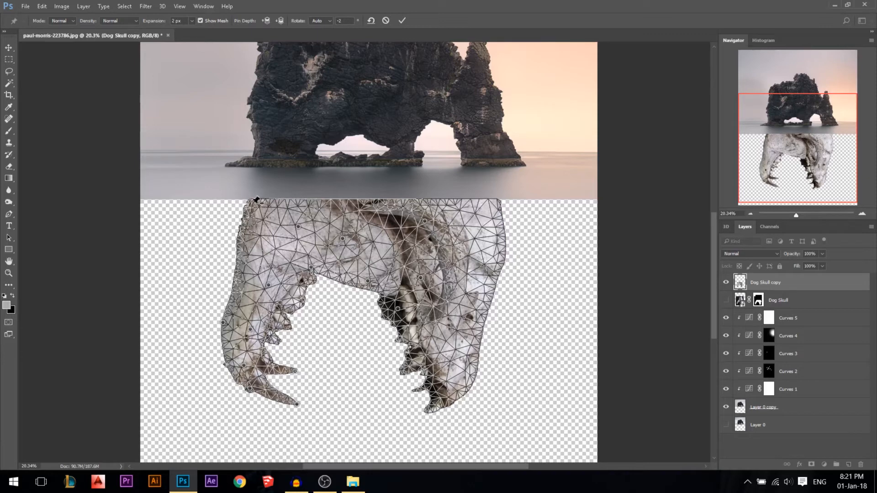
# Reshape the skull's outer edges with puppet pins, widening the upper corner and cheek and pulling both sides in above the jaws.
pyautogui.moveTo(252, 205); pyautogui.dragTo(245, 202)
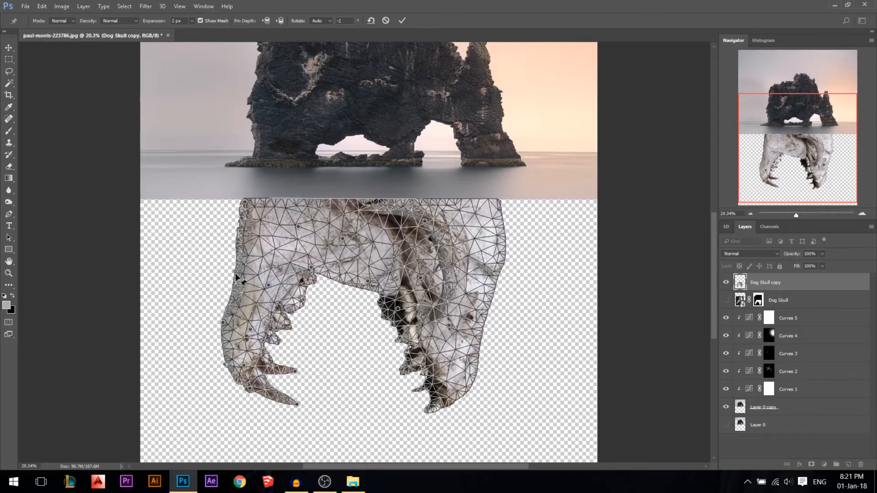
pyautogui.moveTo(241, 273); pyautogui.dragTo(243, 280)
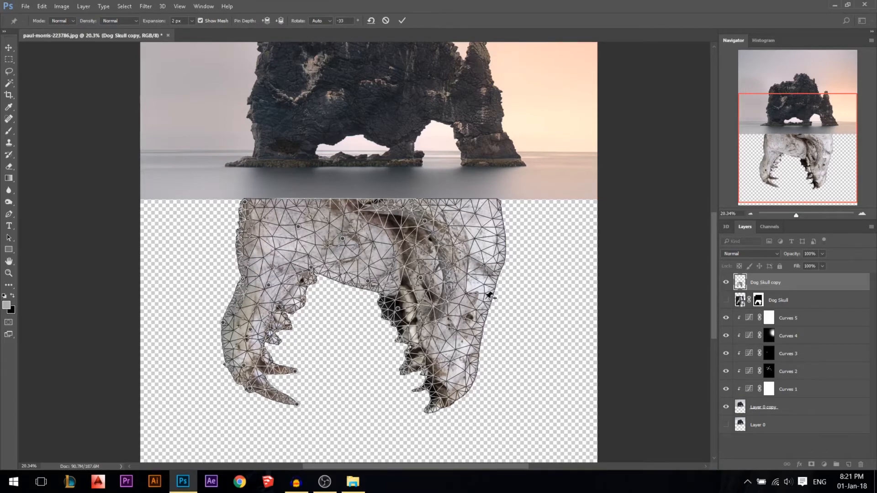
pyautogui.moveTo(483, 297); pyautogui.dragTo(478, 295)
pyautogui.moveTo(502, 236); pyautogui.dragTo(508, 240)
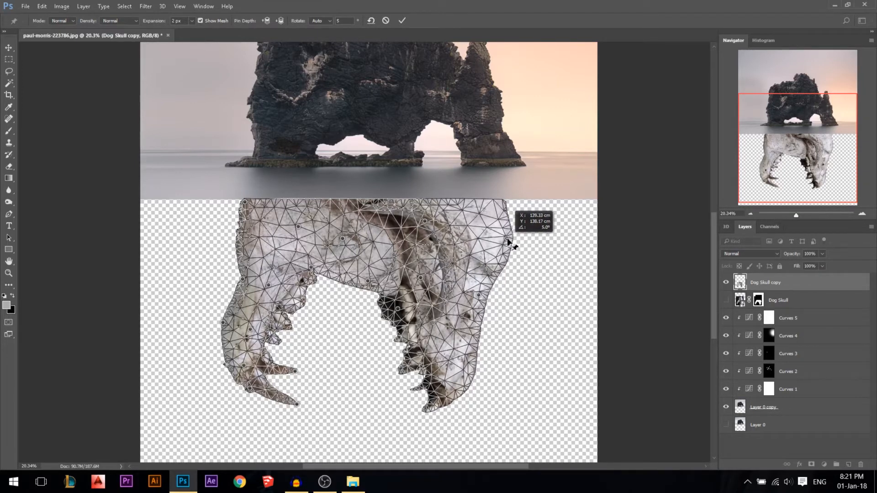
# Pin the right jaw, stretch its two front teeth inward into longer fangs, and apply the Puppet Warp.
pyautogui.scroll(-1, 425, 254)
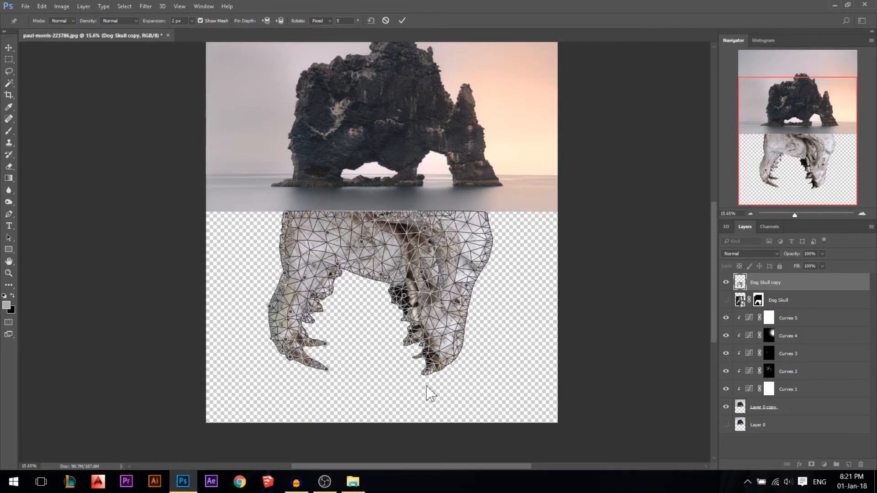
pyautogui.scroll(2, 427, 379)
pyautogui.click(474, 342)
pyautogui.click(464, 318)
pyautogui.click(447, 278)
pyautogui.click(459, 237)
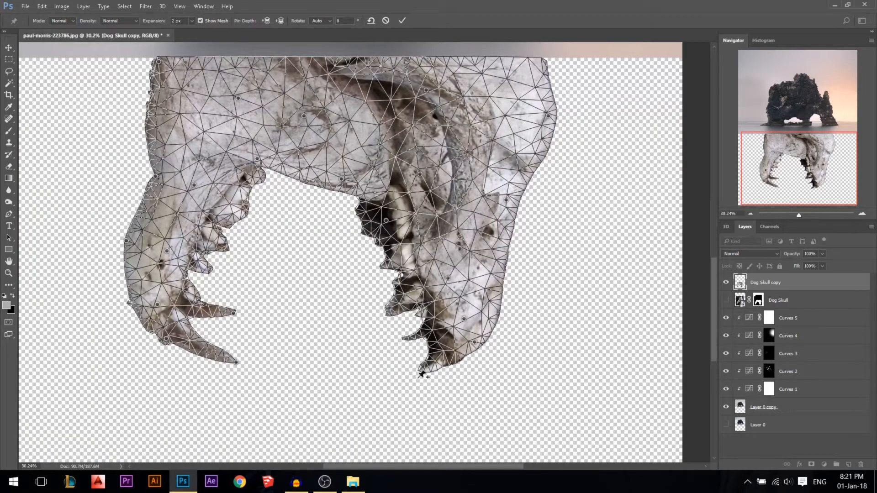
pyautogui.moveTo(425, 371); pyautogui.dragTo(389, 374)
pyautogui.moveTo(404, 332); pyautogui.dragTo(391, 303)
pyautogui.scroll(-3, 392, 302)
pyautogui.click(401, 20)
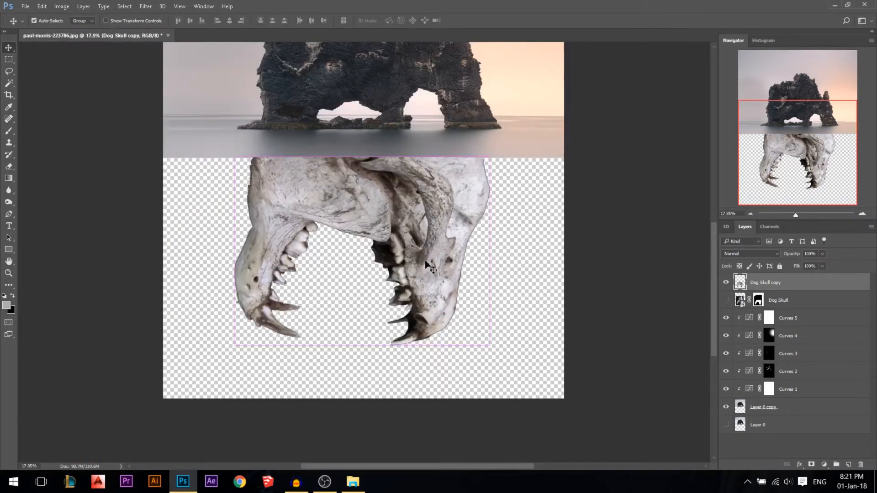
# Free-transform the skull copy to about 104% width and 111% height, keeping its upper edge at the water line.
pyautogui.scroll(-4, 316, 254)
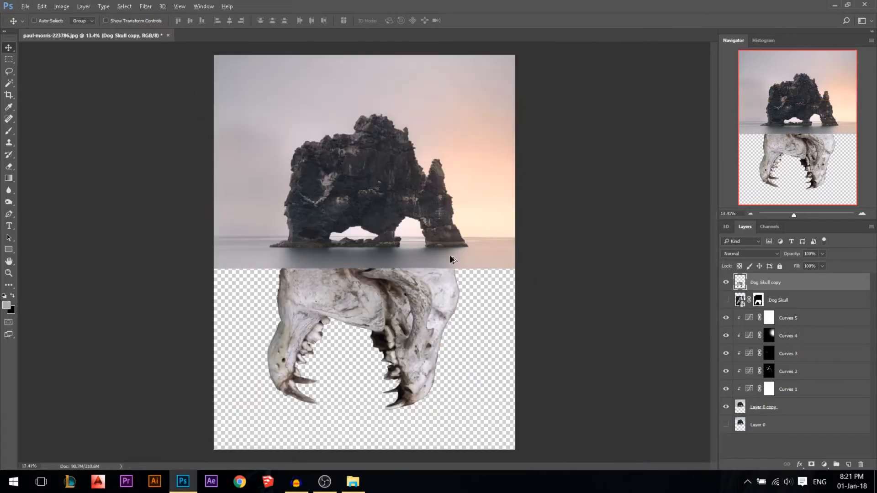
pyautogui.scroll(4, 418, 346)
pyautogui.hotkey('ctrl', 't')
pyautogui.moveTo(487, 328); pyautogui.dragTo(495, 327)
pyautogui.scroll(-1, 489, 196)
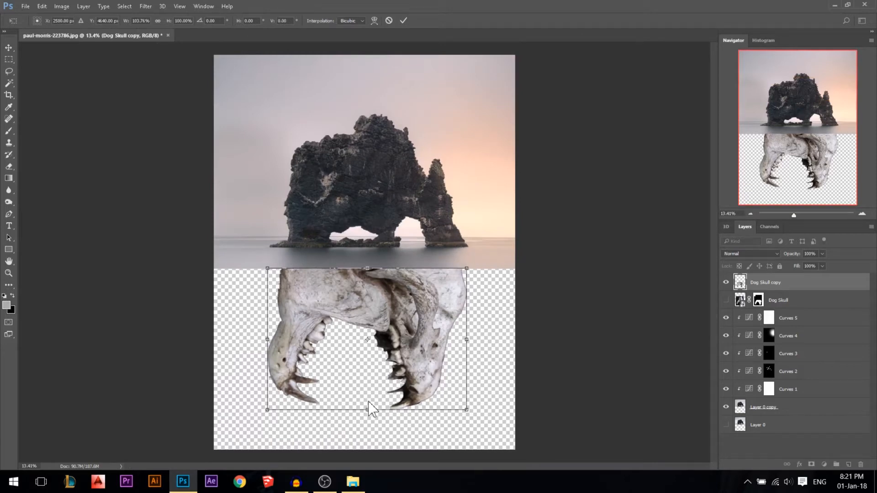
pyautogui.moveTo(368, 410); pyautogui.dragTo(369, 418)
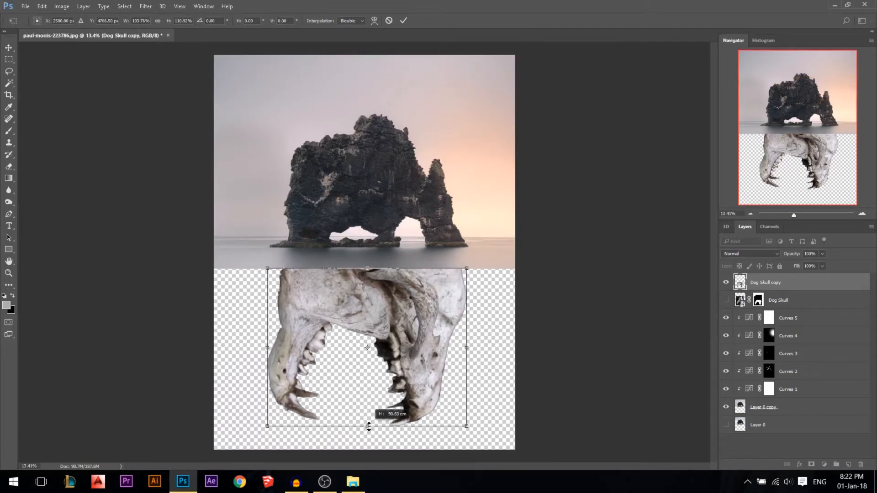
pyautogui.press('Return')
# Lasso the bone area inside the skull's right side and hide it with an inverted layer mask to open a hole.
pyautogui.scroll(1, 386, 326)
pyautogui.scroll(2, 386, 325)
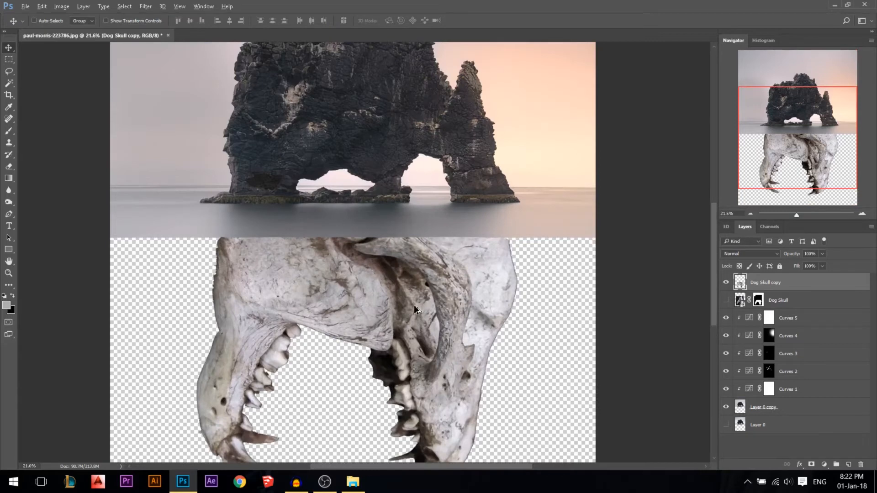
pyautogui.scroll(-1, 415, 303)
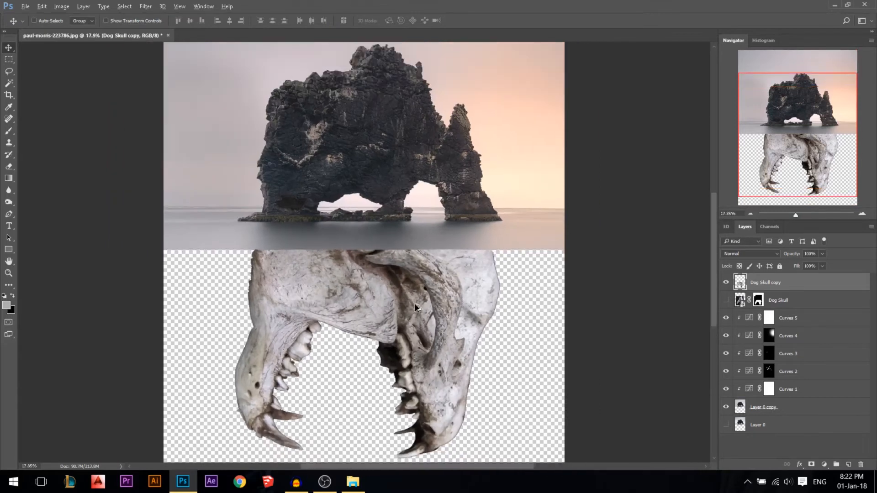
pyautogui.click(9, 71)
pyautogui.scroll(2, 437, 237)
pyautogui.scroll(-1, 437, 235)
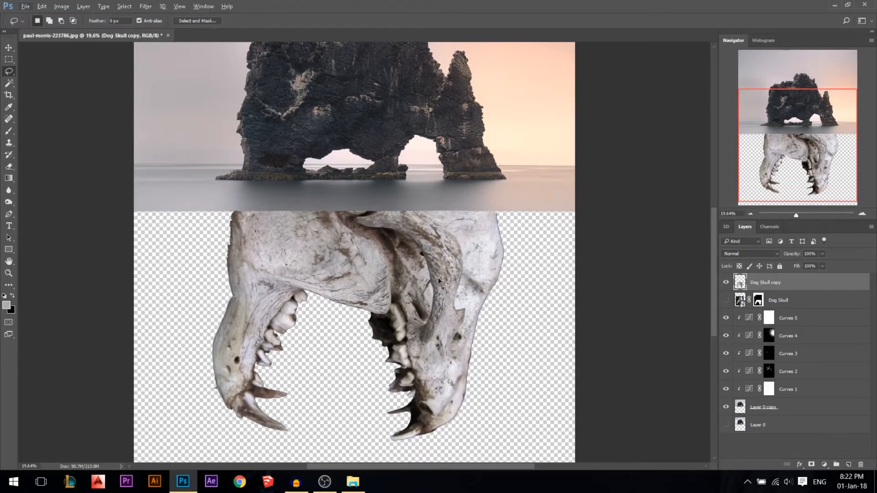
pyautogui.scroll(1, 446, 376)
pyautogui.scroll(-1, 425, 285)
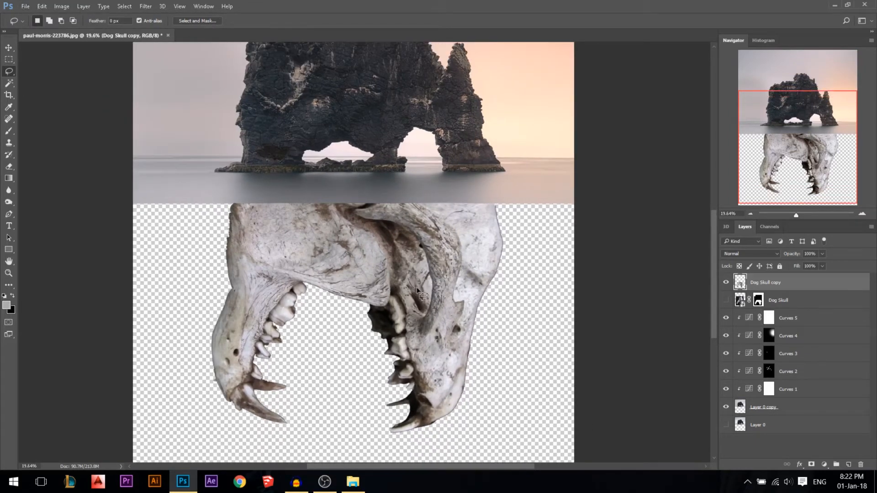
pyautogui.moveTo(447, 296); pyautogui.dragTo(467, 276)
pyautogui.moveTo(435, 238)
pyautogui.mouseDown()
pyautogui.moveTo(414, 234)
pyautogui.moveTo(410, 249)
pyautogui.moveTo(426, 304)
pyautogui.moveTo(404, 307)
pyautogui.moveTo(390, 264)
pyautogui.mouseUp()
pyautogui.press('alt')
pyautogui.scroll(-1, 390, 264)
pyautogui.click(811, 464)
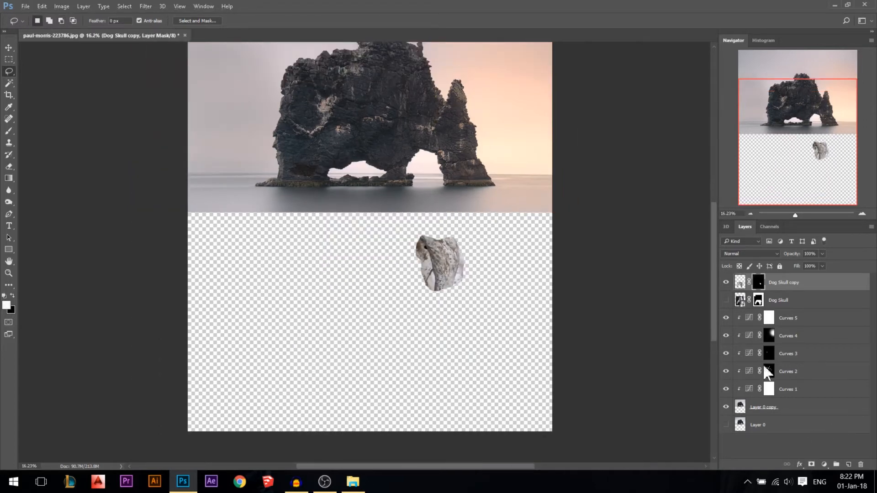
pyautogui.hotkey('ctrl', 'i')
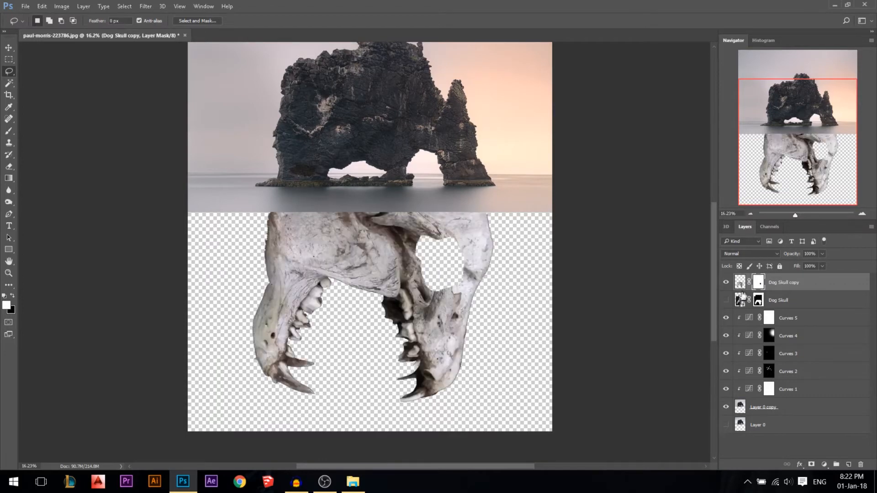
# Duplicate Layer 0 copy together with Curves 1 through Curves 5 and merge the duplicates into one layer.
pyautogui.scroll(-1, 445, 265)
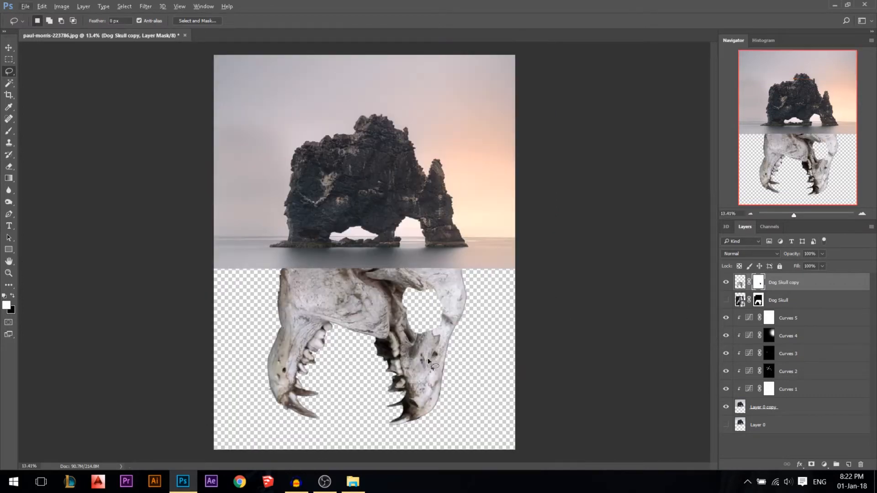
pyautogui.scroll(1, 404, 430)
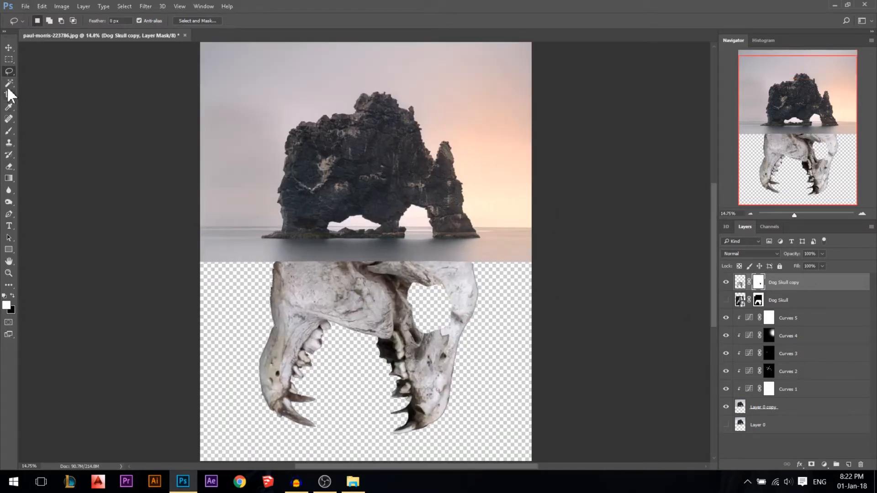
pyautogui.click(8, 47)
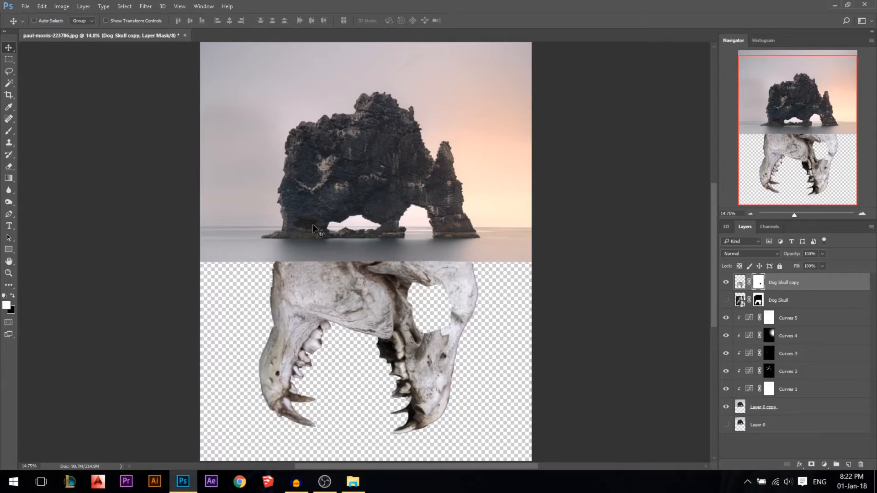
pyautogui.click(761, 408)
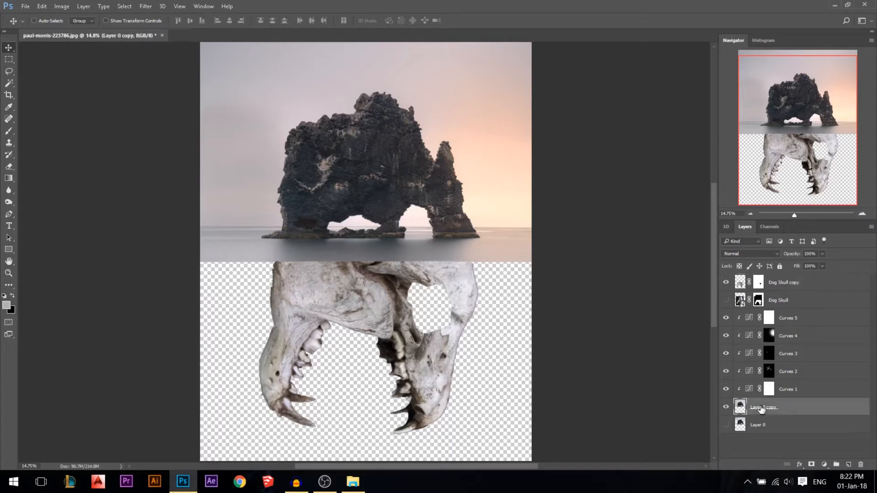
pyautogui.keyDown('shift'); pyautogui.click(790, 319); pyautogui.keyUp('shift')
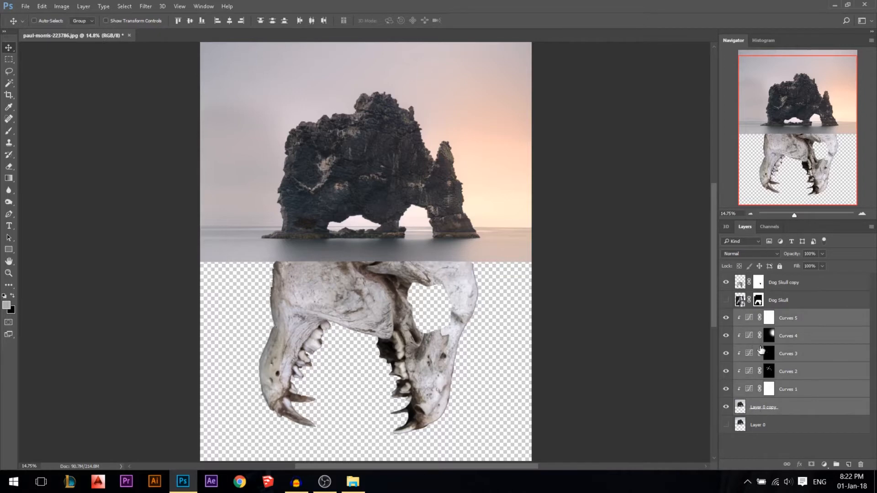
pyautogui.hotkey('ctrl', 'j')
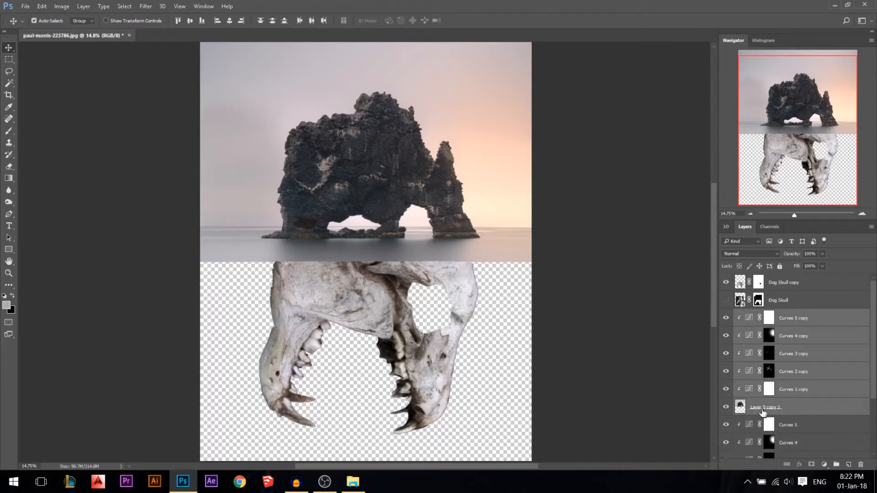
pyautogui.hotkey('ctrl', 'e')
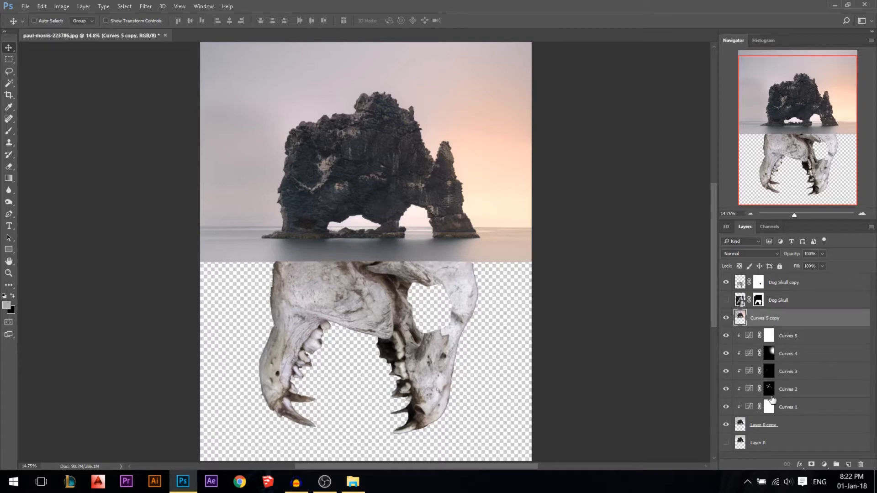
# Quick-select the sky and sea around the rock on the merged Curves 5 copy layer.
pyautogui.moveTo(474, 216); pyautogui.dragTo(432, 202)
pyautogui.scroll(-2, 401, 236)
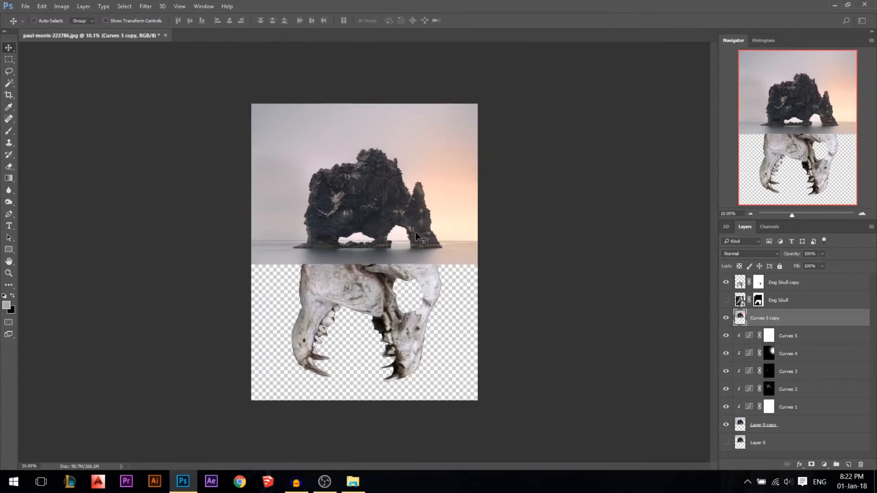
pyautogui.scroll(3, 411, 235)
pyautogui.rightClick(9, 83)
pyautogui.click(29, 84)
pyautogui.moveTo(200, 190)
pyautogui.mouseDown()
pyautogui.moveTo(231, 109)
pyautogui.moveTo(245, 144)
pyautogui.moveTo(245, 135)
pyautogui.moveTo(285, 111)
pyautogui.moveTo(358, 84)
pyautogui.moveTo(409, 81)
pyautogui.moveTo(436, 135)
pyautogui.mouseUp()
pyautogui.scroll(-1, 231, 209)
pyautogui.moveTo(489, 282)
pyautogui.mouseDown()
pyautogui.moveTo(473, 293)
pyautogui.moveTo(233, 300)
pyautogui.moveTo(290, 271)
pyautogui.mouseUp()
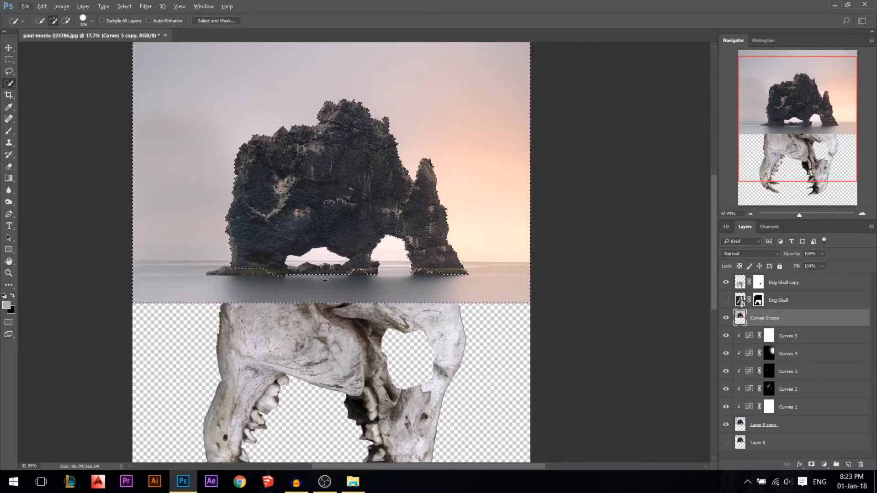
# Refine the selection along the rock's base and turn it into a layer mask on Curves 5 copy.
pyautogui.scroll(3, 327, 272)
pyautogui.moveTo(378, 252)
pyautogui.mouseDown()
pyautogui.moveTo(344, 251)
pyautogui.moveTo(307, 288)
pyautogui.mouseUp()
pyautogui.moveTo(173, 266)
pyautogui.mouseDown()
pyautogui.moveTo(166, 276)
pyautogui.moveTo(249, 274)
pyautogui.mouseUp()
pyautogui.click(811, 464)
pyautogui.scroll(-3, 441, 263)
pyautogui.scroll(-1, 441, 263)
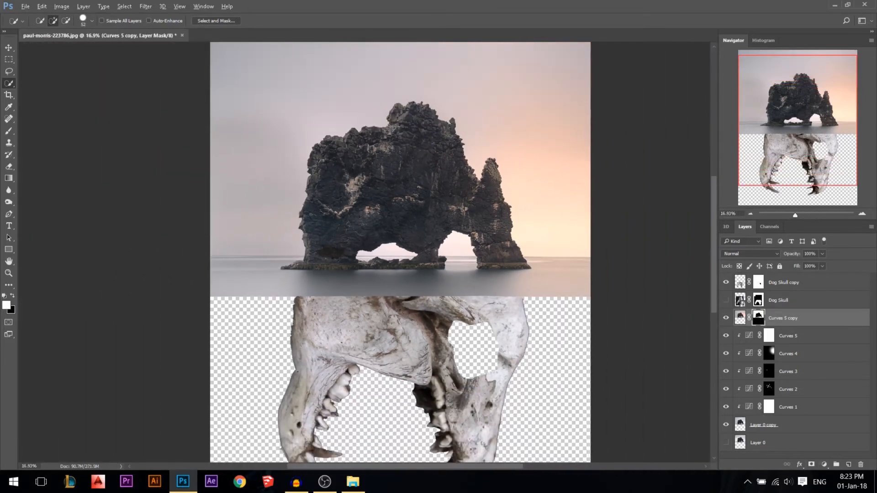
# Invert the Curves 5 copy mask to isolate the rock, and shift the cut-out down over the water line.
pyautogui.click(8, 48)
pyautogui.moveTo(424, 228); pyautogui.dragTo(419, 347)
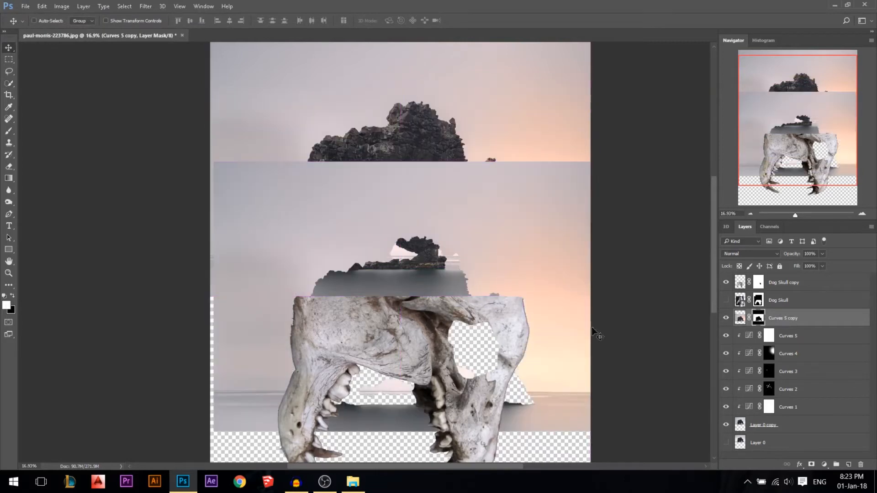
pyautogui.hotkey('ctrl', 'i')
pyautogui.moveTo(434, 292); pyautogui.dragTo(458, 284)
pyautogui.scroll(-3, 381, 124)
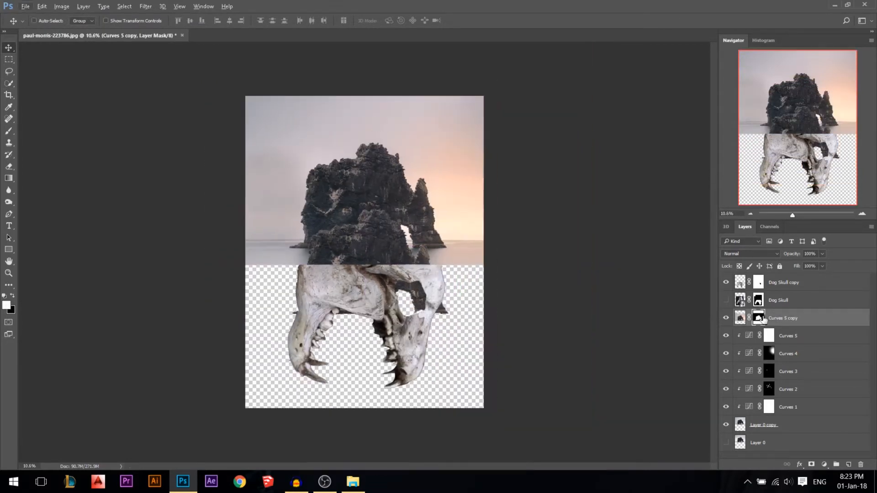
# Apply the mask of Curves 5 copy and duplicate the layer twice, leaving only the uppermost copy visible.
pyautogui.rightClick(759, 322)
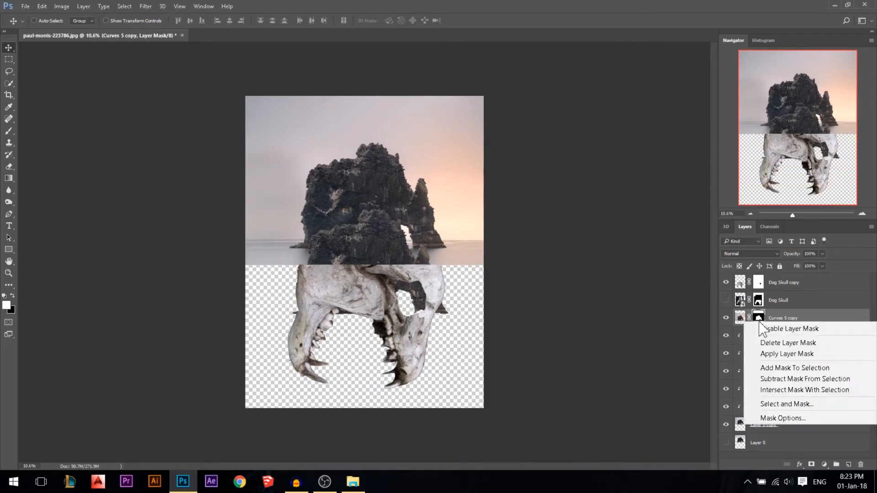
pyautogui.click(762, 355)
pyautogui.hotkey('ctrl', 'j')
pyautogui.hotkey('ctrl', 'j')
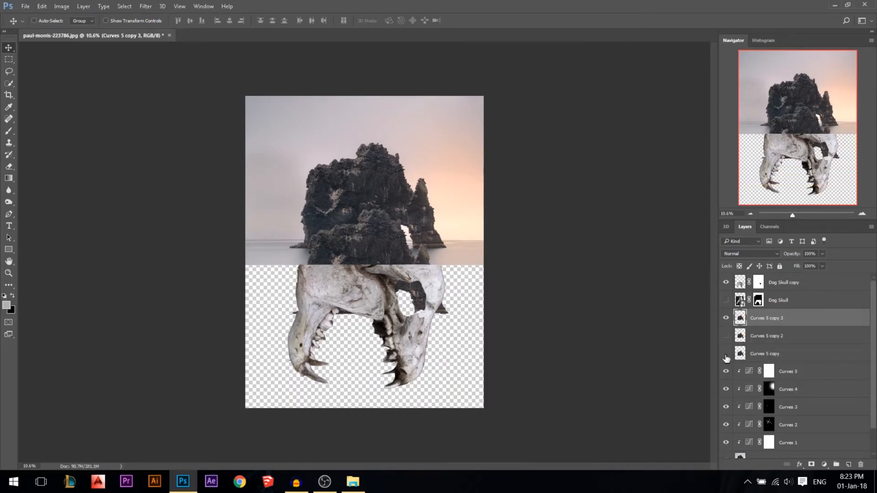
# Reposition Curves 5 copy 3 over the original rock and flip it vertically.
pyautogui.moveTo(419, 255); pyautogui.dragTo(391, 257)
pyautogui.hotkey('ctrl', 't')
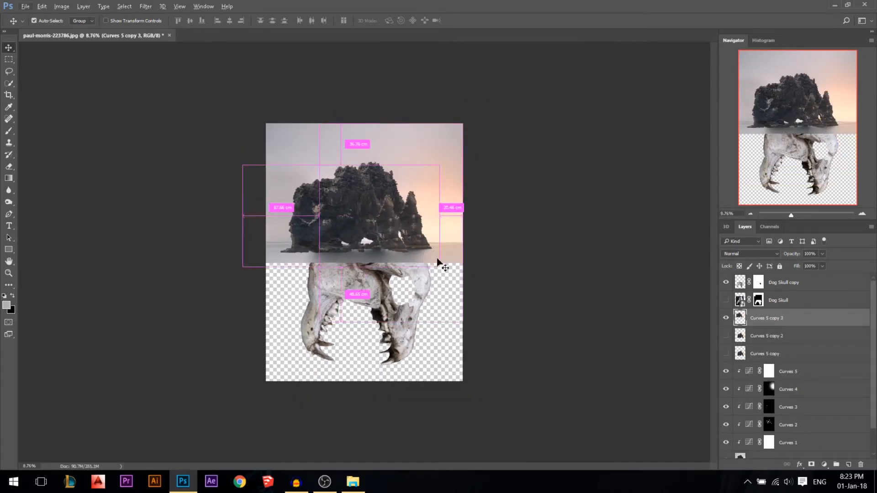
pyautogui.rightClick(379, 223)
pyautogui.click(411, 386)
# Scale the flipped Curves 5 copy 3 to about 166% width and 230% height, covering the jaws, and apply the transform.
pyautogui.moveTo(436, 165); pyautogui.dragTo(554, 104)
pyautogui.moveTo(446, 183); pyautogui.dragTo(395, 248)
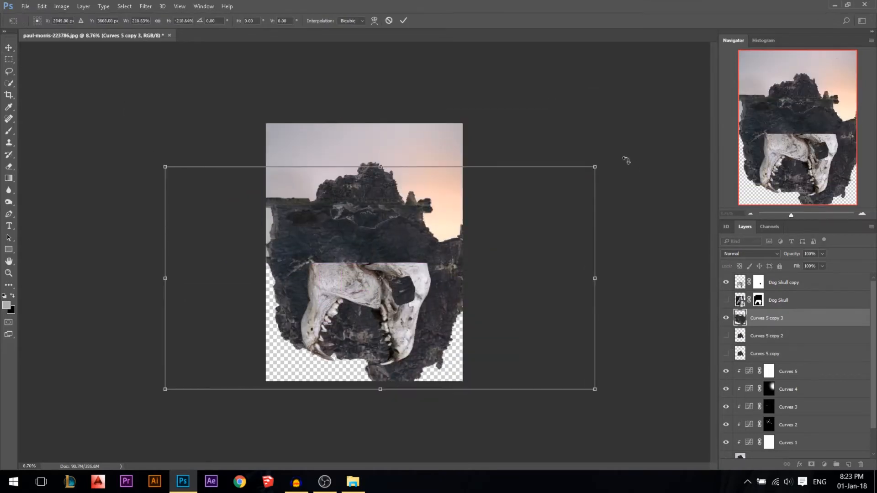
pyautogui.moveTo(595, 169); pyautogui.dragTo(618, 133)
pyautogui.moveTo(620, 274); pyautogui.dragTo(557, 280)
pyautogui.moveTo(436, 285); pyautogui.dragTo(419, 309)
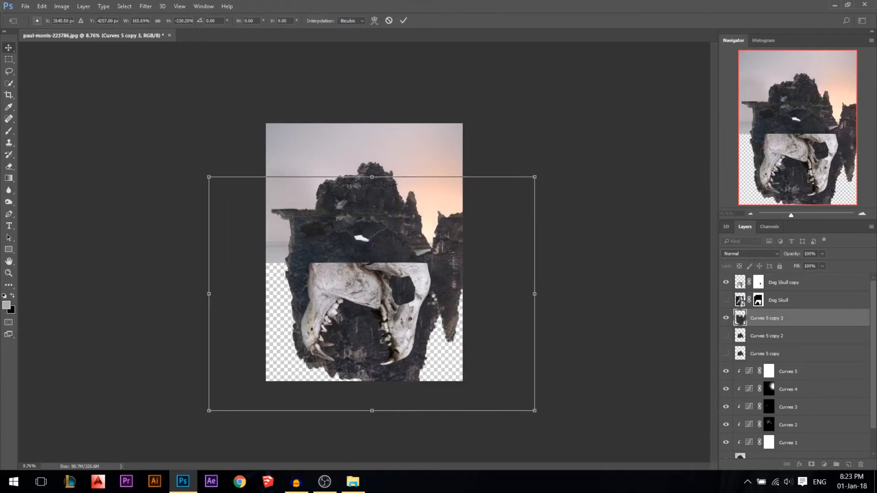
pyautogui.press('Return')
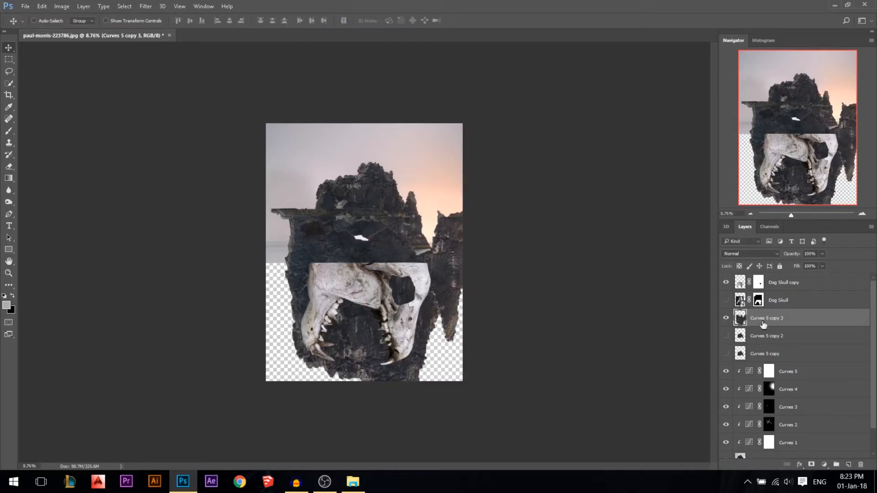
# Move Curves 5 copy 3 above Dog Skull copy and clip it to the skull.
pyautogui.moveTo(775, 322); pyautogui.dragTo(776, 280)
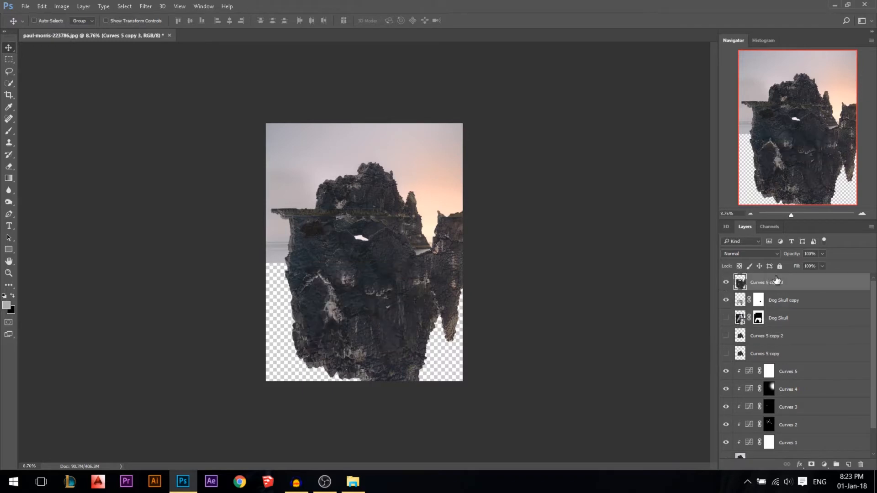
pyautogui.keyDown('alt'); pyautogui.click(764, 288); pyautogui.keyUp('alt')
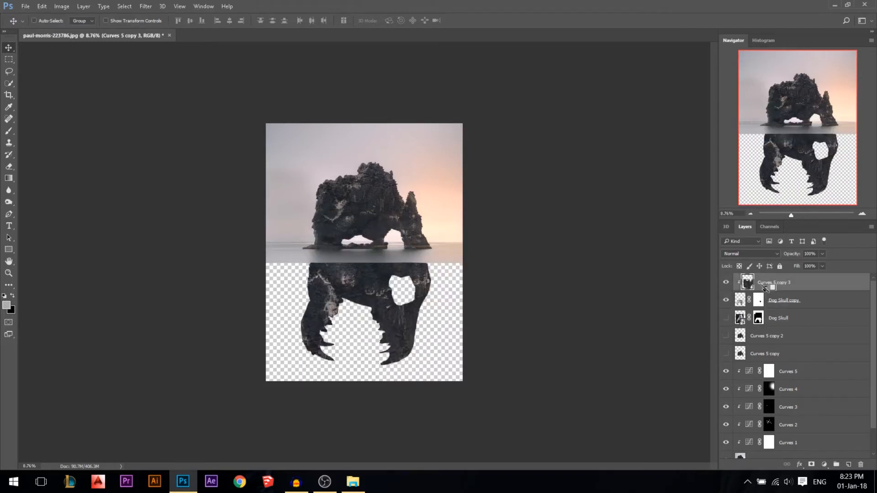
pyautogui.scroll(2, 420, 325)
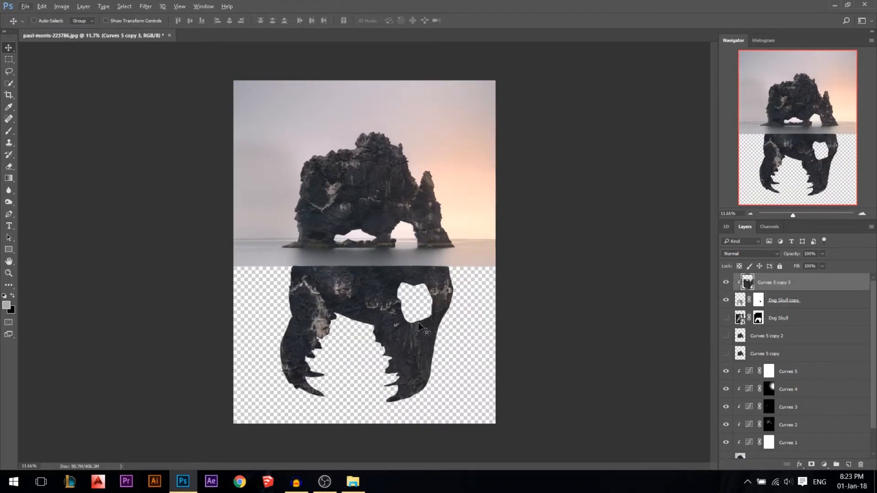
# Raise Curves 5 copy 2 to the top of the layer stack, show it over the jaws and flip it vertically.
pyautogui.moveTo(762, 340); pyautogui.dragTo(771, 280)
pyautogui.moveTo(413, 238); pyautogui.dragTo(415, 239)
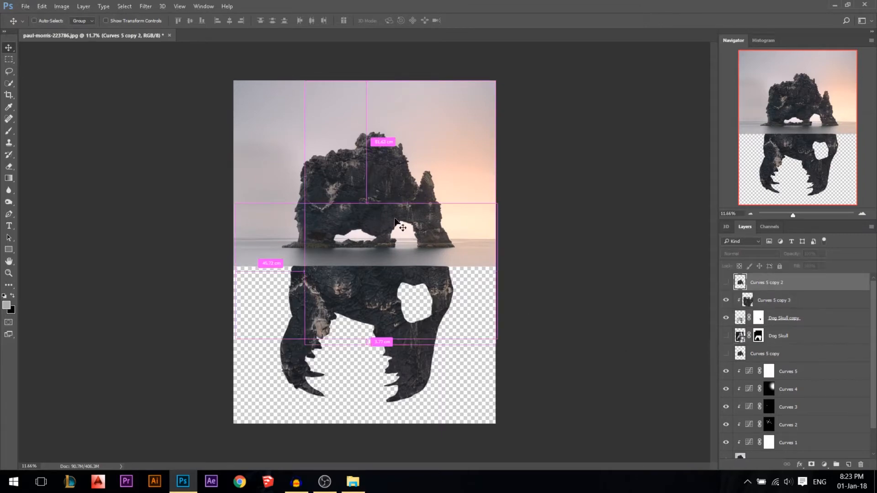
pyautogui.moveTo(365, 201); pyautogui.dragTo(365, 272)
pyautogui.hotkey('ctrl', 't')
pyautogui.rightClick(355, 262)
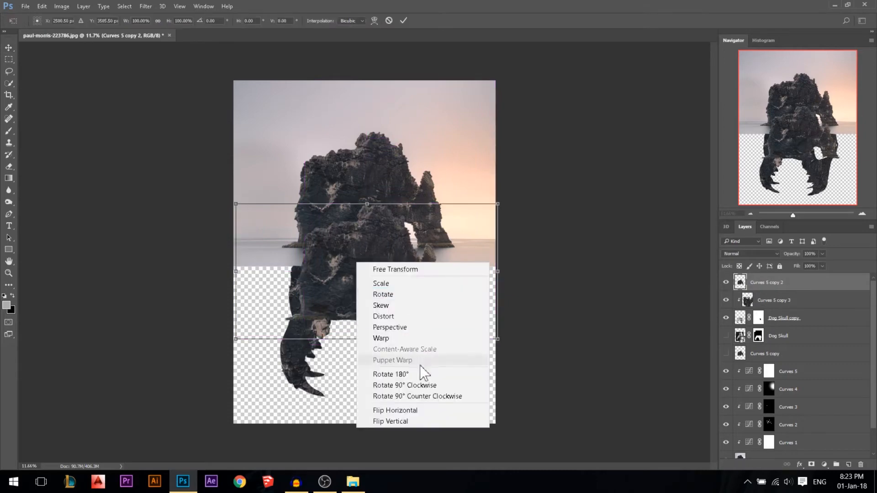
pyautogui.click(407, 419)
# Enlarge and position the flipped Curves 5 copy 2 until it covers the jaws, and apply the transform.
pyautogui.moveTo(499, 341); pyautogui.dragTo(578, 382)
pyautogui.moveTo(450, 333); pyautogui.dragTo(460, 383)
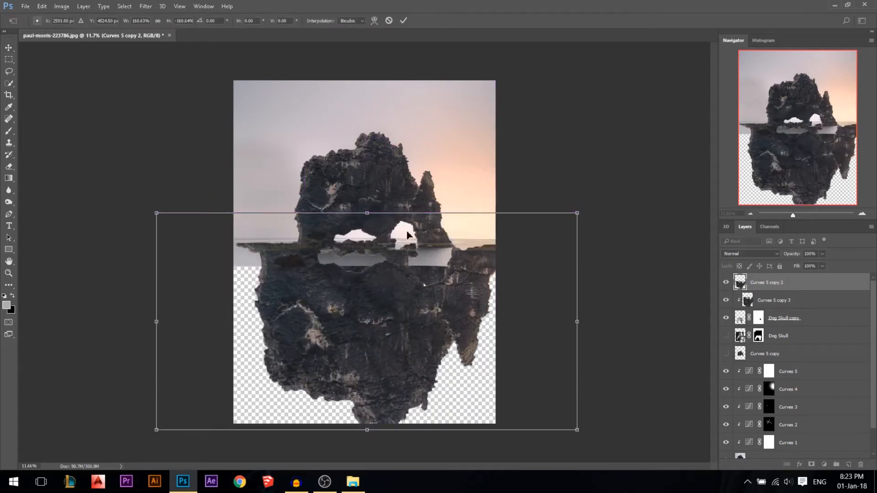
pyautogui.moveTo(368, 212); pyautogui.dragTo(367, 192)
pyautogui.moveTo(584, 321); pyautogui.dragTo(577, 295)
pyautogui.press('Return')
# Clip Curves 5 copy 2 to the skull and set its blend mode to Lighten.
pyautogui.keyDown('alt'); pyautogui.click(758, 291); pyautogui.keyUp('alt')
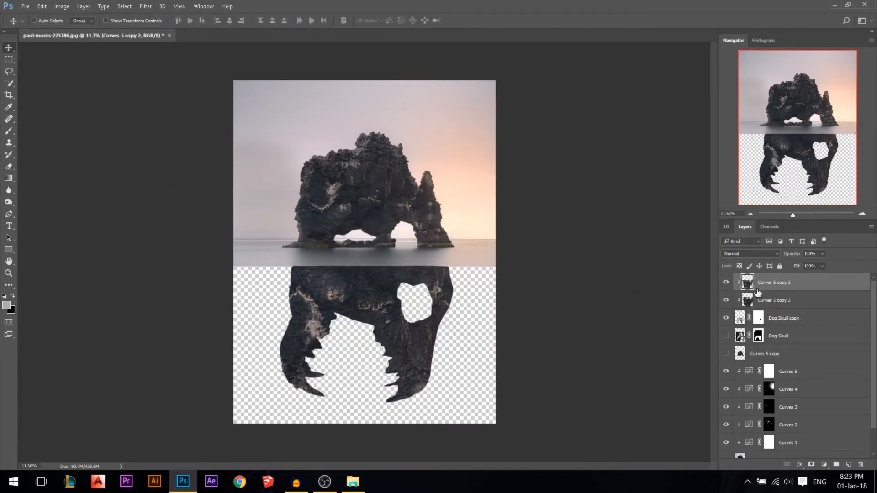
pyautogui.click(733, 254)
pyautogui.click(729, 314)
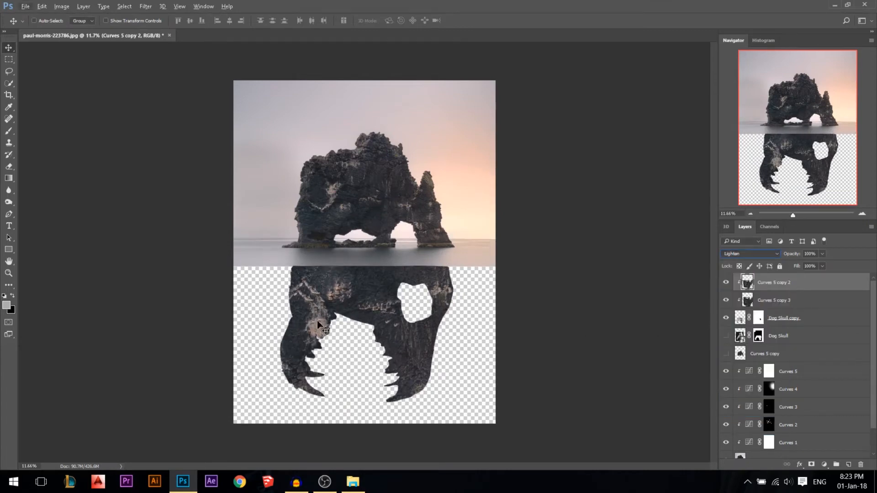
# Try Overlay on Curves 5 copy 3 and settle on the Multiply blend mode.
pyautogui.click(776, 300)
pyautogui.click(749, 254)
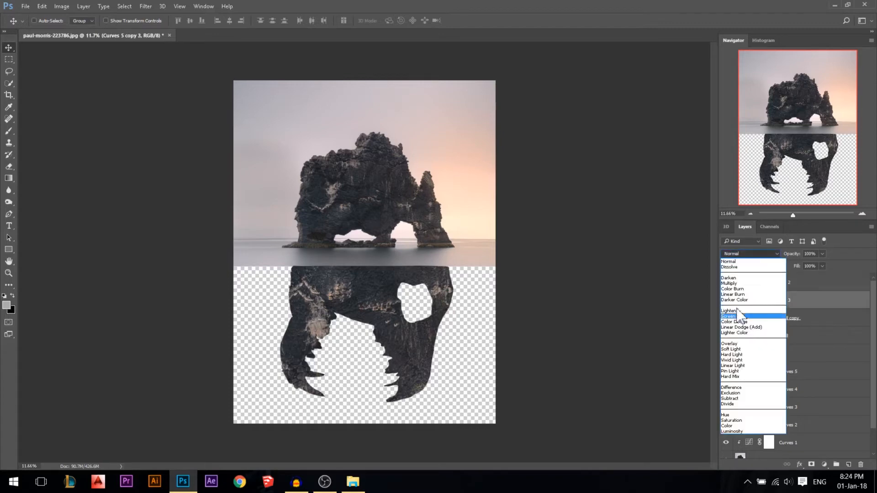
pyautogui.click(735, 344)
pyautogui.click(749, 254)
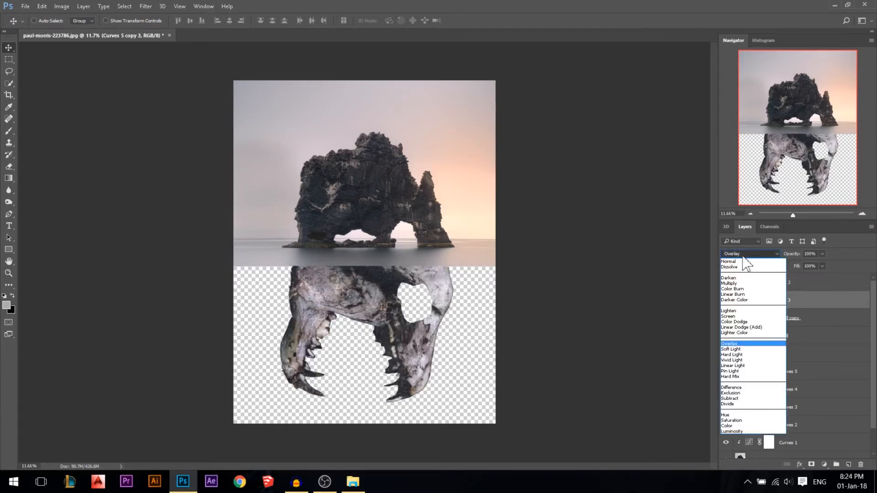
pyautogui.click(735, 284)
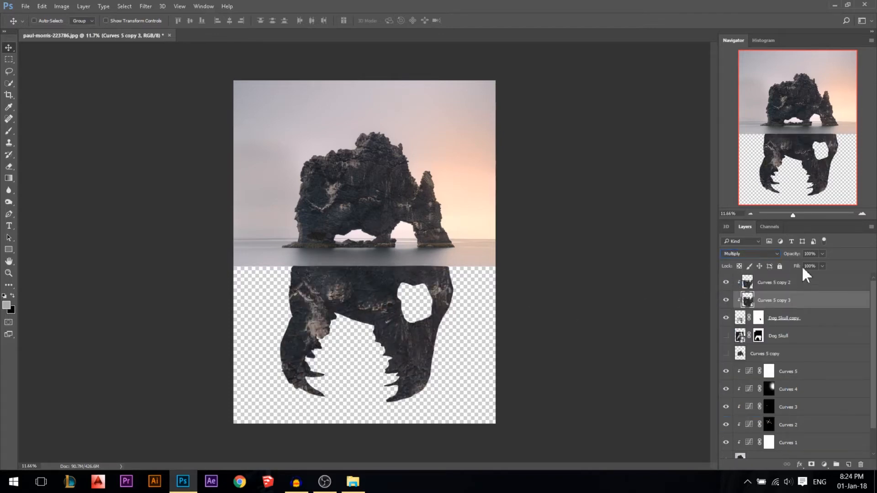
pyautogui.scroll(3, 398, 233)
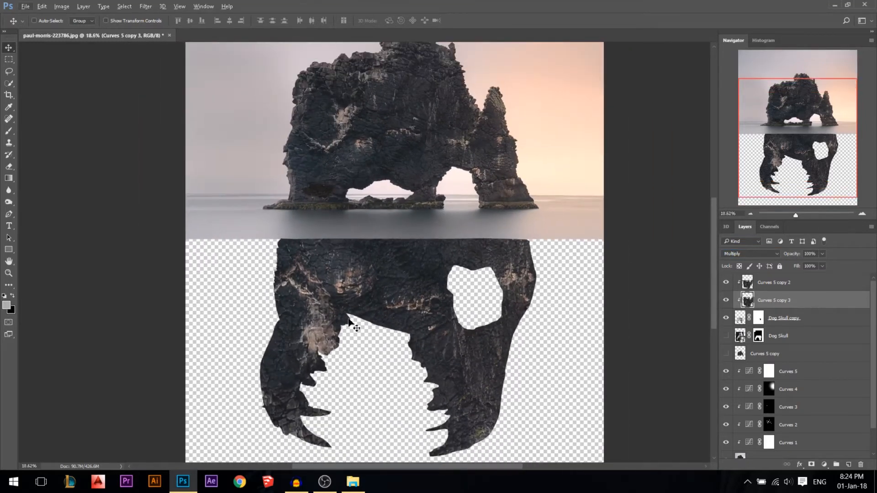
pyautogui.scroll(-2, 349, 322)
pyautogui.scroll(1, 370, 348)
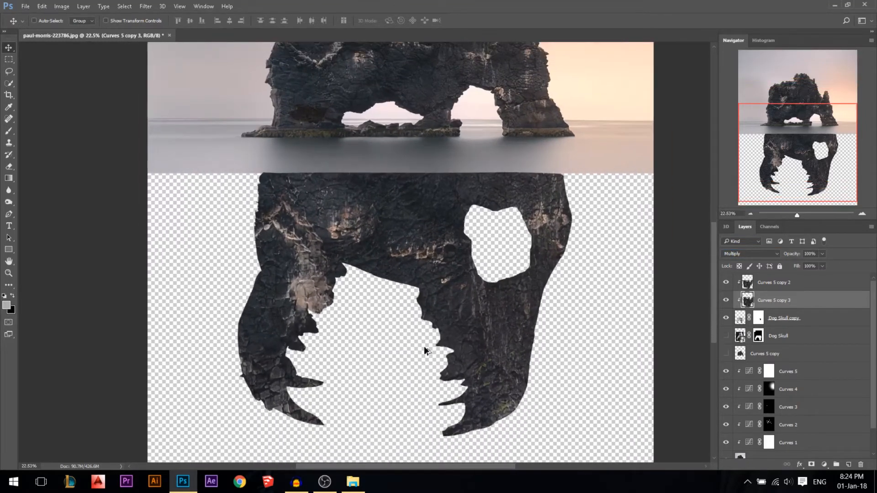
pyautogui.scroll(-1, 423, 320)
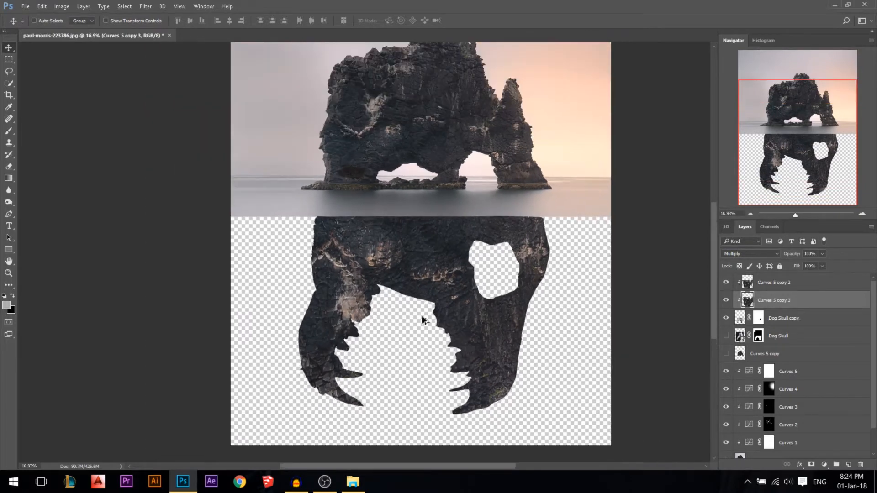
pyautogui.scroll(-1, 429, 291)
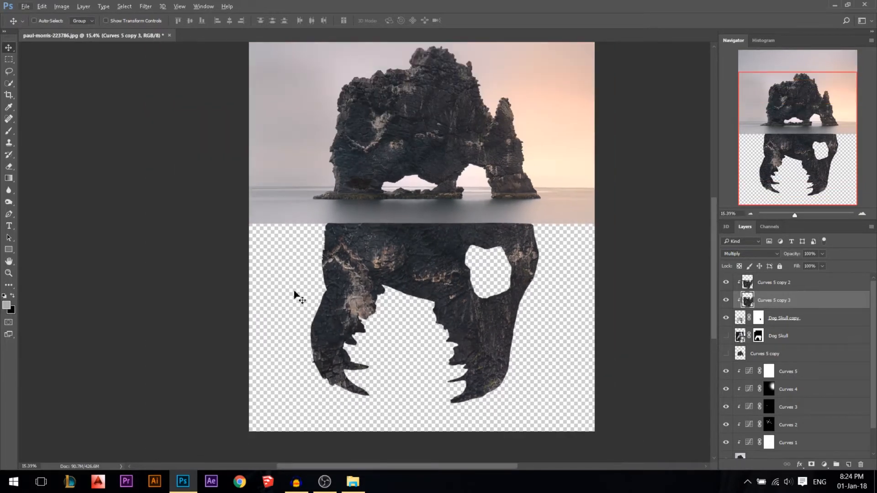
# On the Dog Skull copy mask, outline a thin slanted strip across the hole with the Polygonal Lasso.
pyautogui.scroll(5, 477, 278)
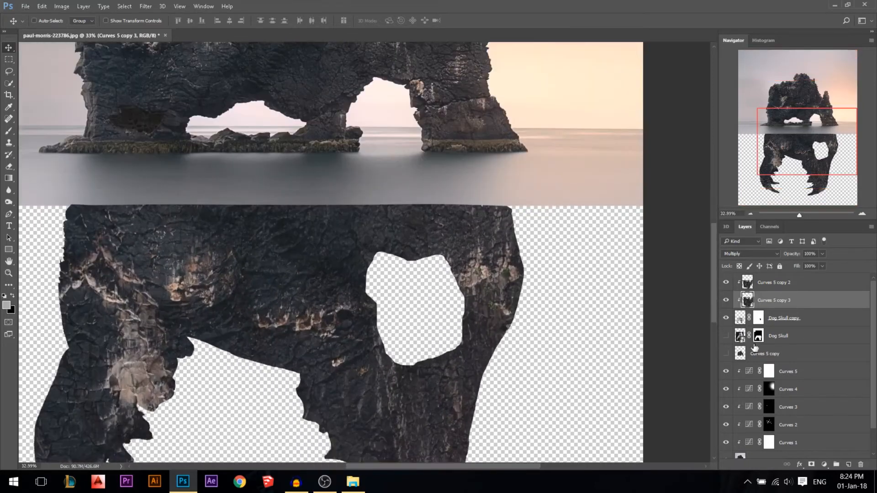
pyautogui.click(727, 320)
pyautogui.click(726, 319)
pyautogui.click(758, 318)
pyautogui.scroll(4, 496, 299)
pyautogui.click(8, 71)
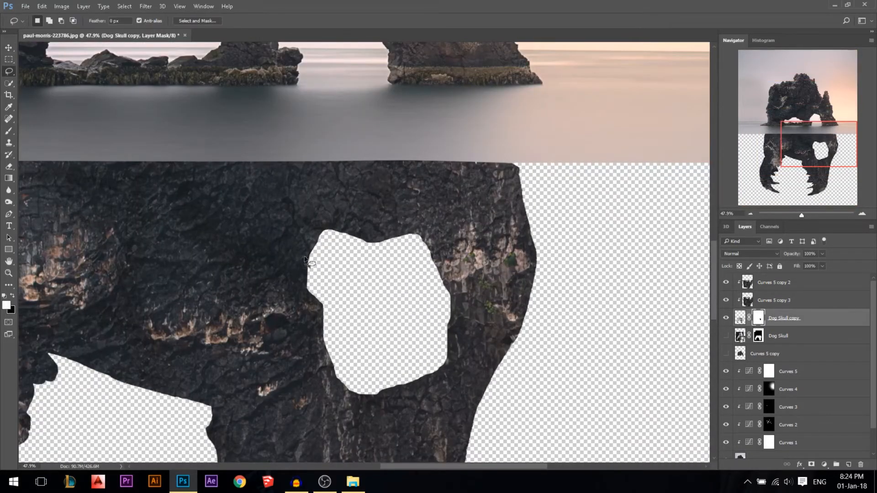
pyautogui.rightClick(10, 73)
pyautogui.click(41, 81)
pyautogui.click(305, 250)
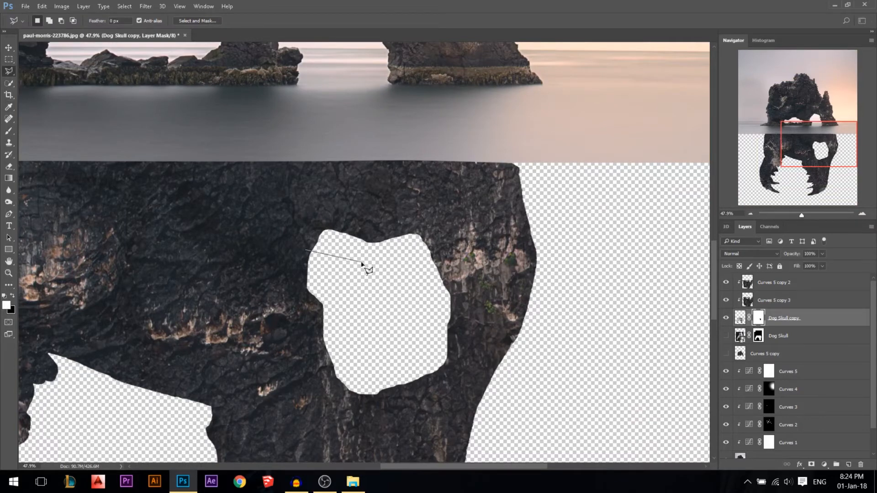
pyautogui.click(453, 293)
pyautogui.click(302, 251)
pyautogui.click(295, 247)
pyautogui.click(453, 278)
pyautogui.click(295, 248)
# Paint white on the mask inside the strip selection to restore a thin rock bar across the hole.
pyautogui.press('b')
pyautogui.moveTo(454, 276); pyautogui.dragTo(216, 275)
pyautogui.click(233, 275)
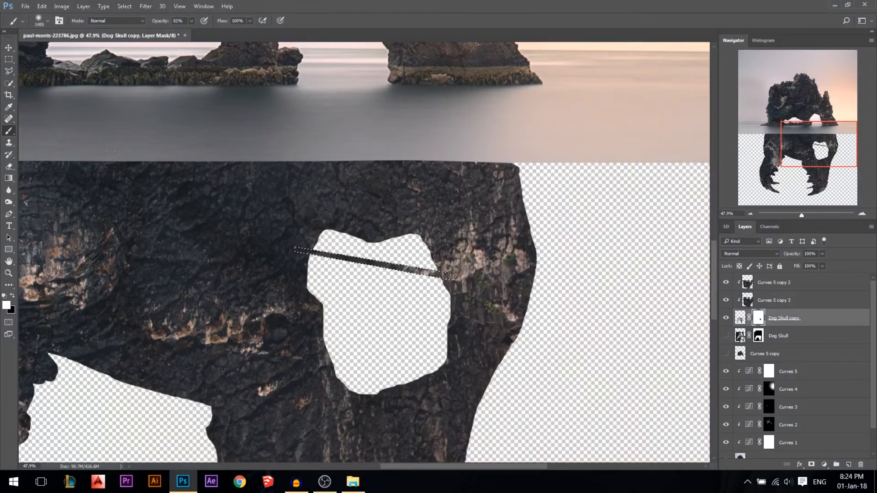
# Draw a polygonal selection around the thin rock bar inside the hole.
pyautogui.scroll(3, 441, 304)
pyautogui.press('l')
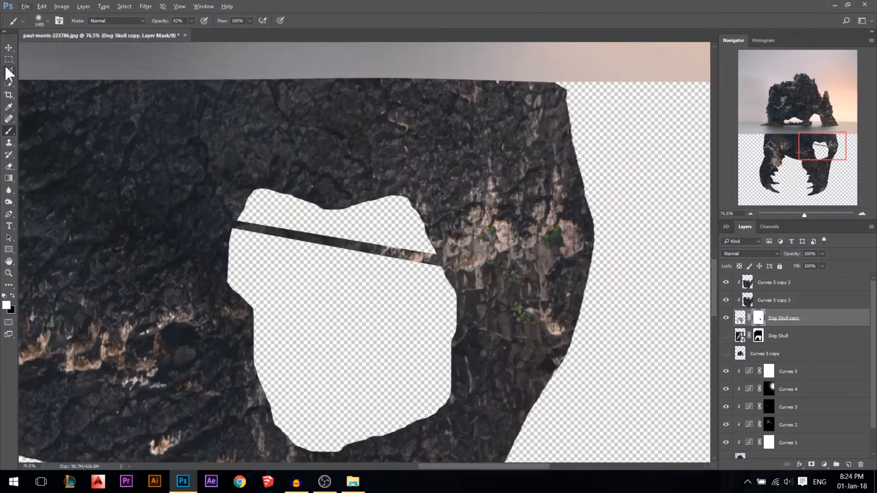
pyautogui.click(235, 222)
pyautogui.click(305, 213)
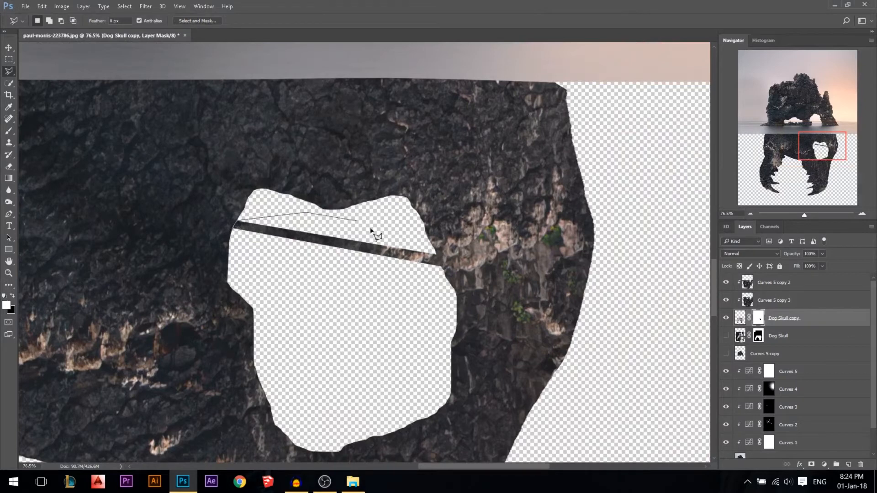
pyautogui.click(442, 269)
pyautogui.click(428, 296)
pyautogui.click(298, 289)
pyautogui.doubleClick(231, 230)
# Try burning the thin rock bar on the Dog Skull copy layer and switch the Burn range to Shadows.
pyautogui.click(740, 318)
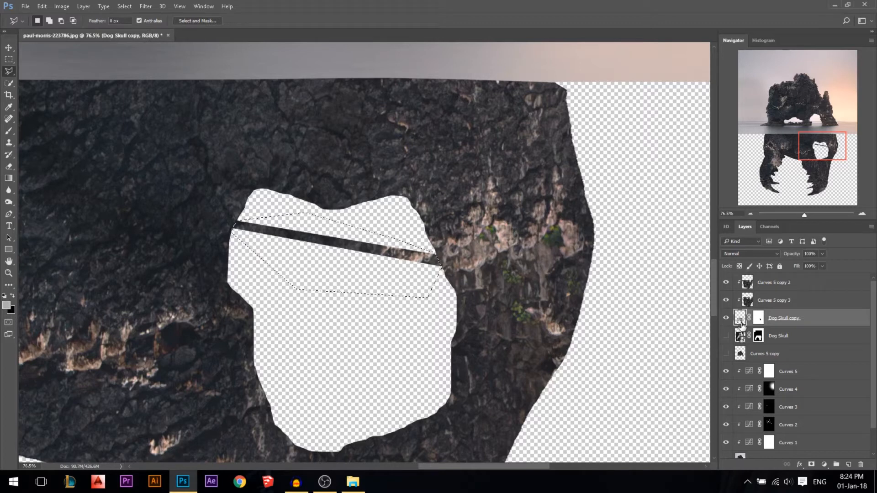
pyautogui.click(9, 202)
pyautogui.moveTo(417, 256); pyautogui.dragTo(289, 239)
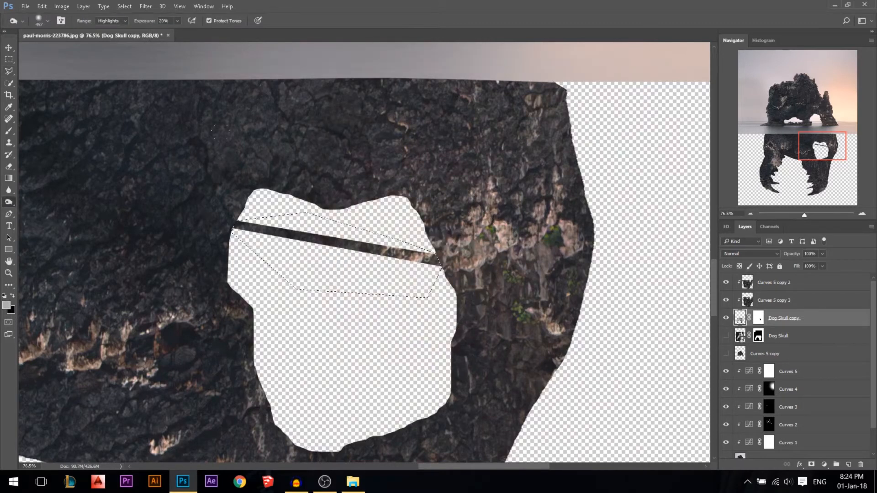
pyautogui.moveTo(140, 22); pyautogui.dragTo(149, 22)
pyautogui.click(112, 21)
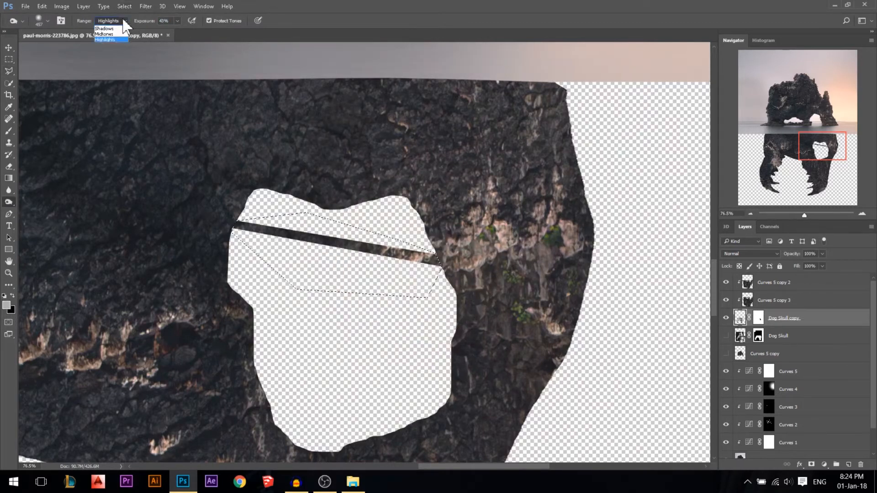
pyautogui.click(110, 28)
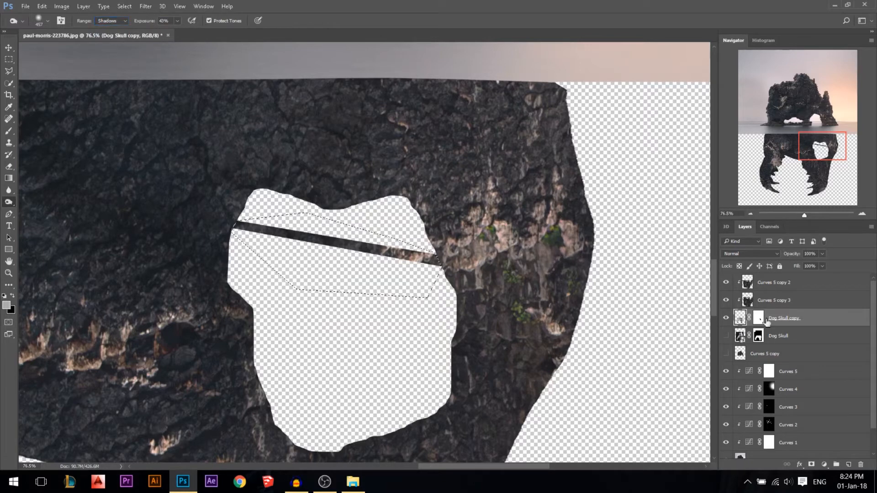
# Burn the thin rock bar darker on the Curves 5 copy 3 and Curves 5 copy 2 layers using the Shadows range.
pyautogui.click(726, 319)
pyautogui.click(726, 319)
pyautogui.click(751, 305)
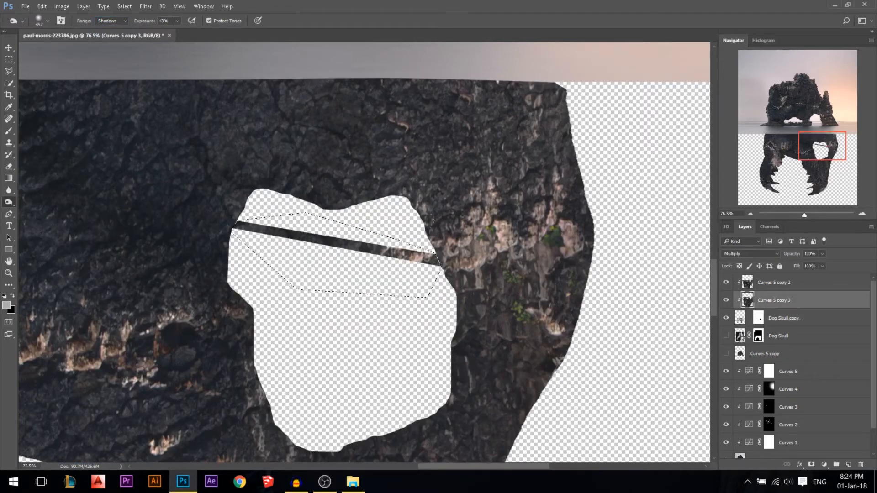
pyautogui.click(758, 287)
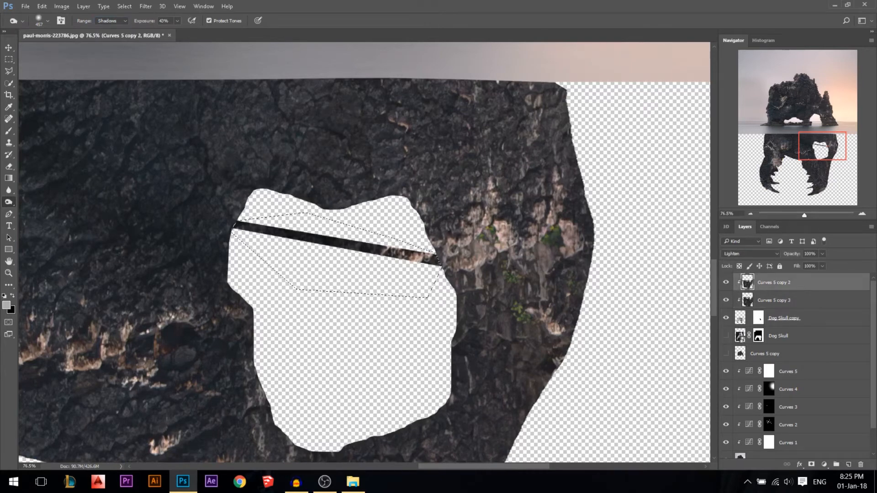
pyautogui.moveTo(375, 246); pyautogui.dragTo(104, 128)
pyautogui.click(758, 305)
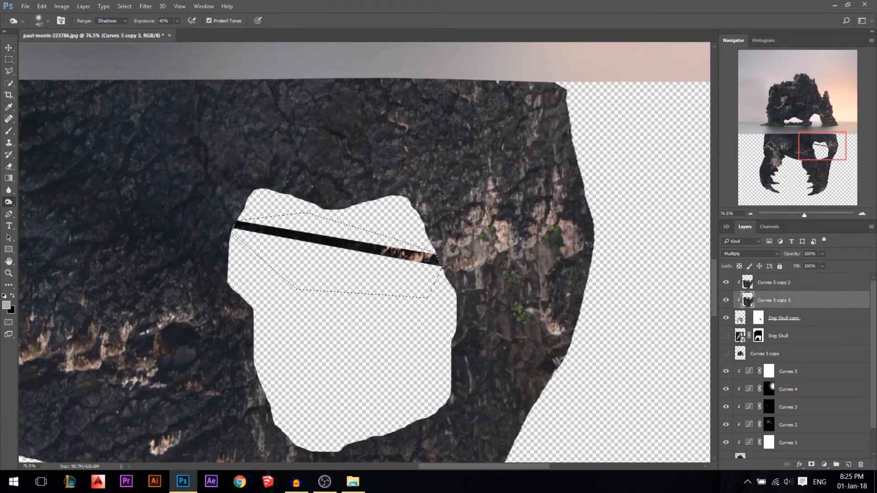
pyautogui.click(755, 280)
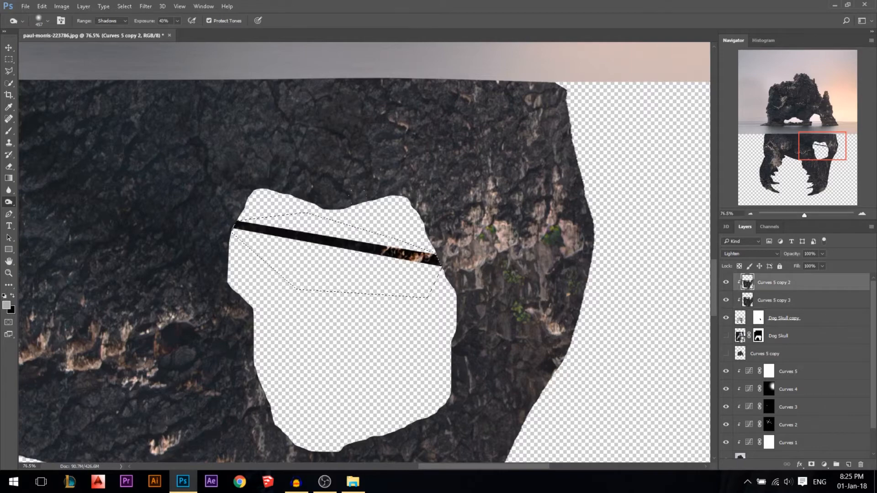
# Undo the burn strokes and the thin rock bar across the hole.
pyautogui.hotkey('ctrl', '0')
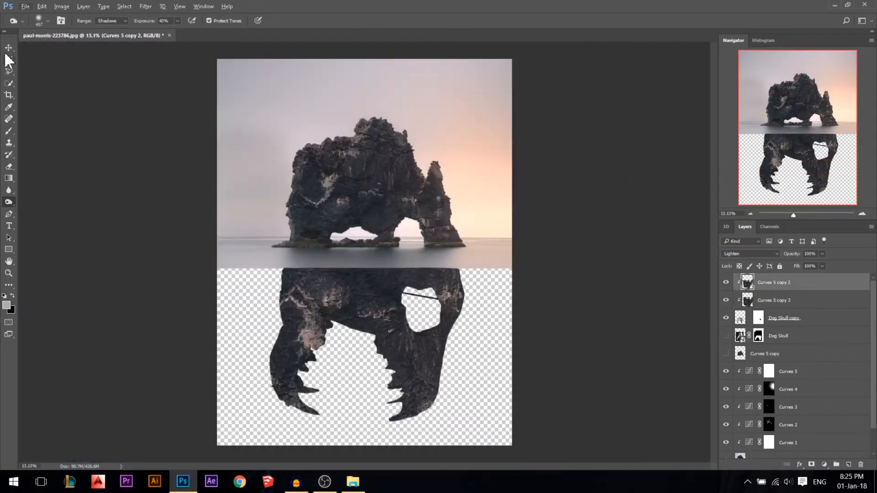
pyautogui.click(8, 48)
pyautogui.scroll(3, 434, 305)
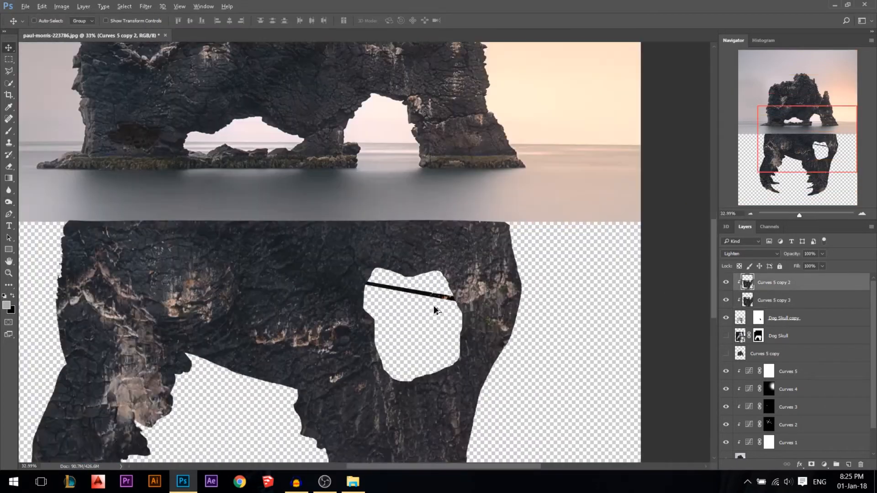
pyautogui.scroll(-3, 456, 311)
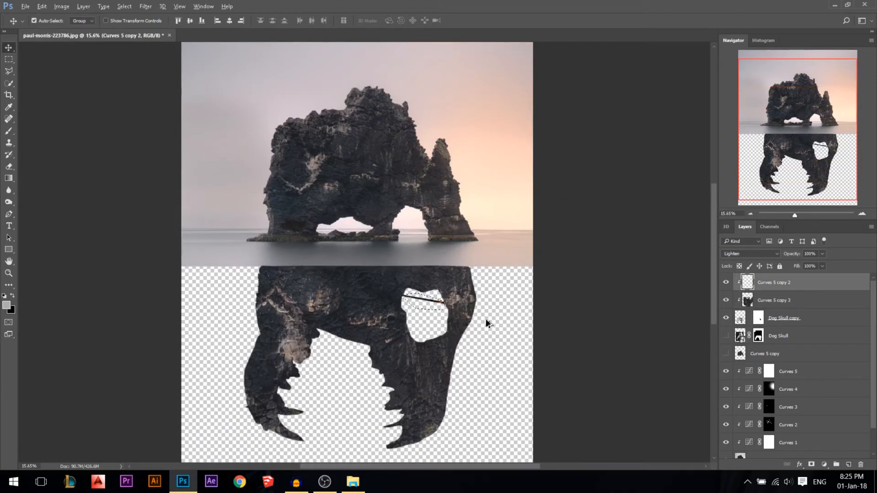
pyautogui.press('ctrl')
pyautogui.scroll(2, 483, 321)
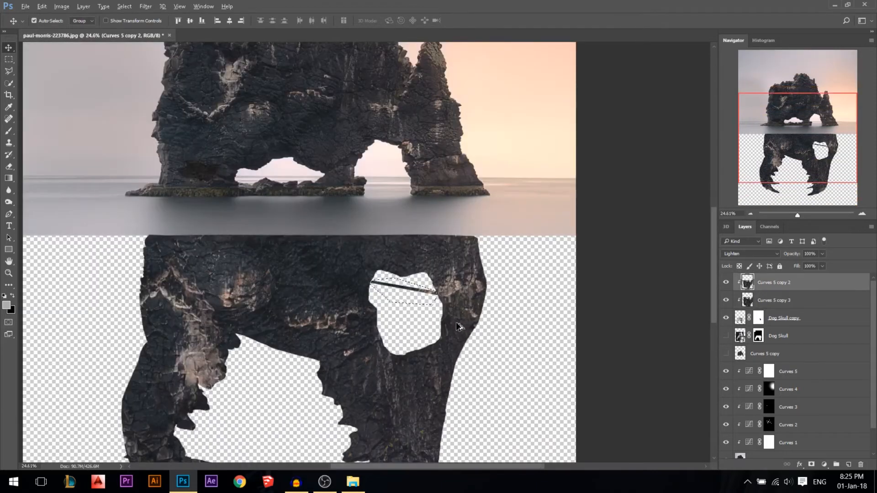
pyautogui.press('ctrl')
pyautogui.scroll(2, 453, 325)
# Outline a bent, tapering strip across the upper part of the hole with the Polygonal Lasso.
pyautogui.press('l')
pyautogui.click(293, 254)
pyautogui.click(336, 280)
pyautogui.click(443, 291)
pyautogui.click(362, 268)
pyautogui.click(310, 250)
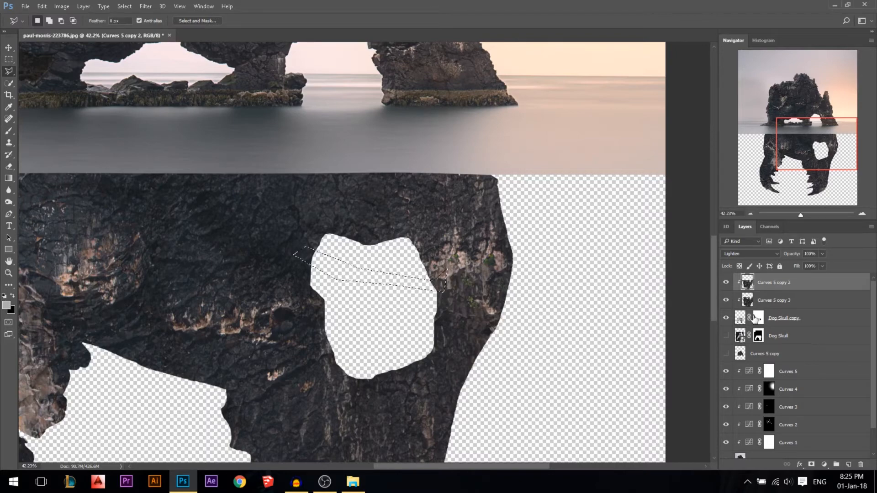
# Fill the strip selection with white on the Dog Skull copy mask to restore a rock bar across the hole.
pyautogui.click(755, 320)
pyautogui.press('Delete')
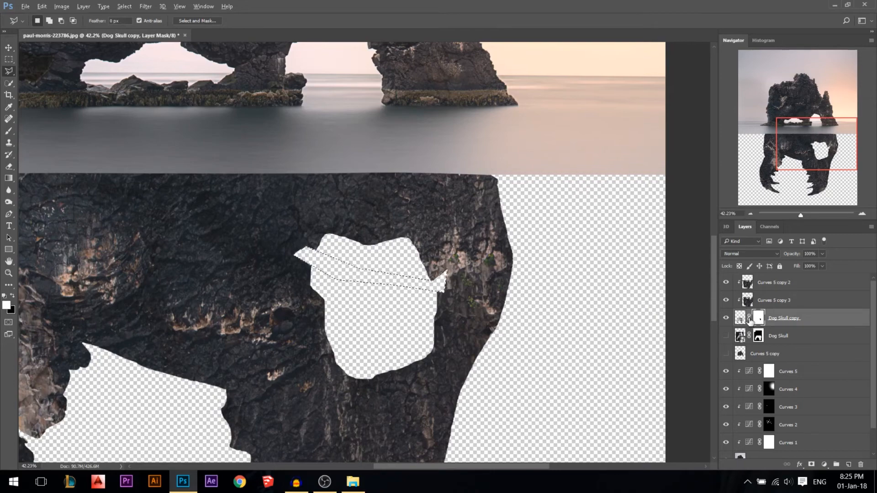
pyautogui.hotkey('ctrl', 'z')
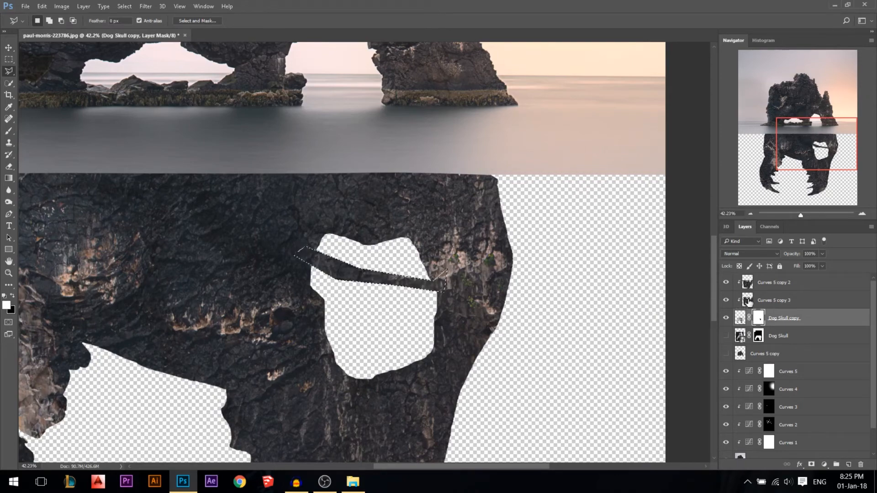
# Paint white at 100% opacity on the Dog Skull copy mask to clean the faint outlines at both ends of the rock bar.
pyautogui.click(747, 301)
pyautogui.moveTo(331, 271); pyautogui.dragTo(679, 315)
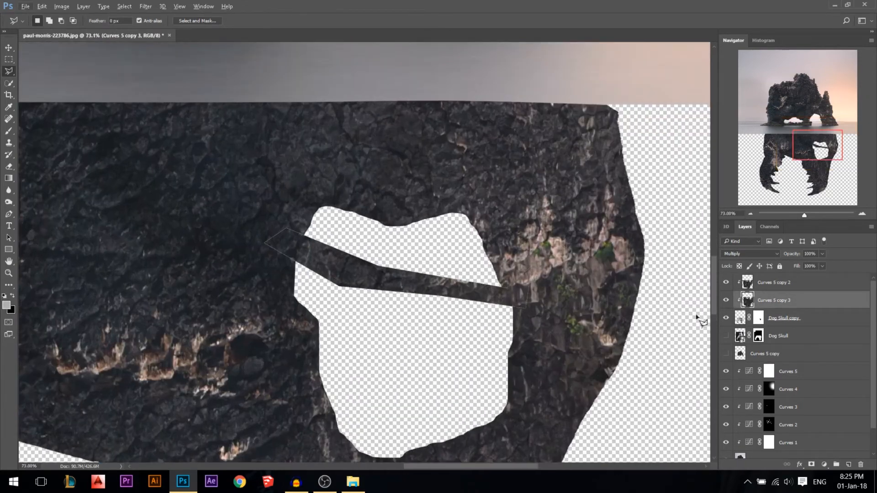
pyautogui.click(758, 335)
pyautogui.press('b')
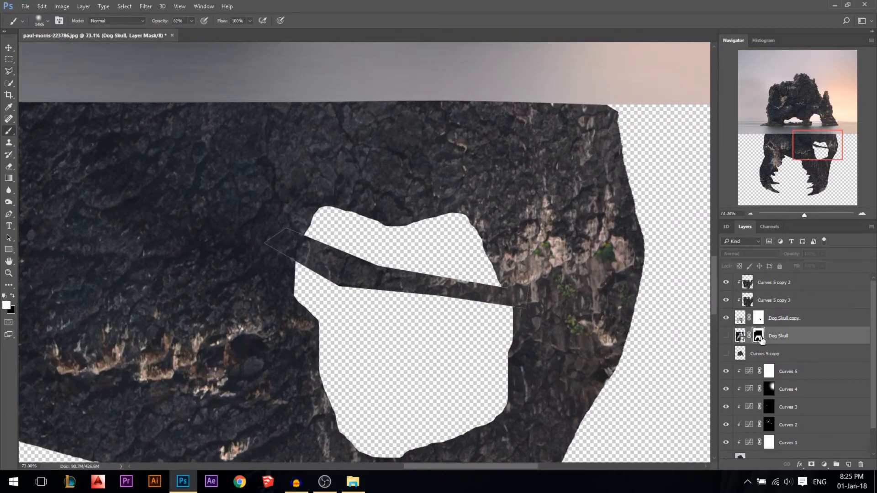
pyautogui.click(758, 318)
pyautogui.moveTo(553, 273)
pyautogui.mouseDown()
pyautogui.moveTo(383, 272)
pyautogui.moveTo(237, 82)
pyautogui.mouseUp()
pyautogui.press('0')
pyautogui.moveTo(554, 256)
pyautogui.mouseDown()
pyautogui.moveTo(568, 259)
pyautogui.moveTo(532, 258)
pyautogui.moveTo(531, 311)
pyautogui.moveTo(533, 297)
pyautogui.mouseUp()
pyautogui.hotkey('ctrl', 'z')
pyautogui.press('x')
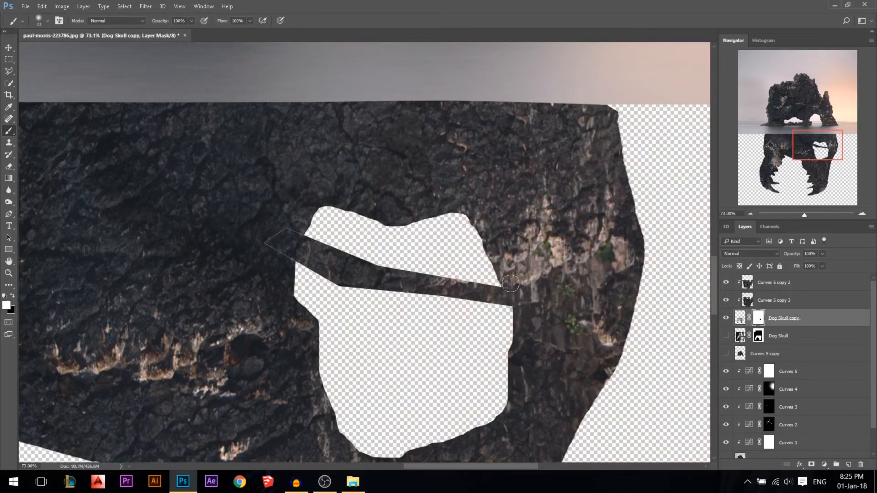
pyautogui.moveTo(291, 227)
pyautogui.mouseDown()
pyautogui.moveTo(287, 249)
pyautogui.moveTo(254, 286)
pyautogui.mouseUp()
# Draw a polygonal selection around the bent rock bar, following the hole's edges at both ends.
pyautogui.click(7, 71)
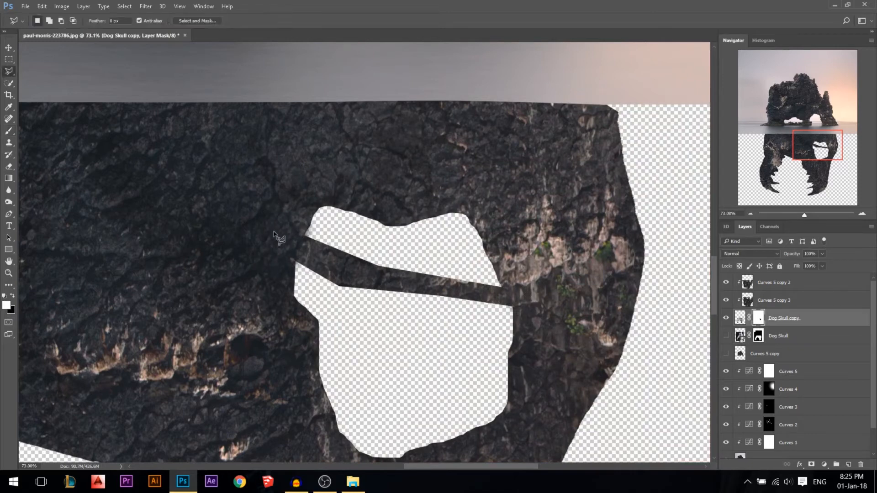
pyautogui.click(296, 244)
pyautogui.click(306, 232)
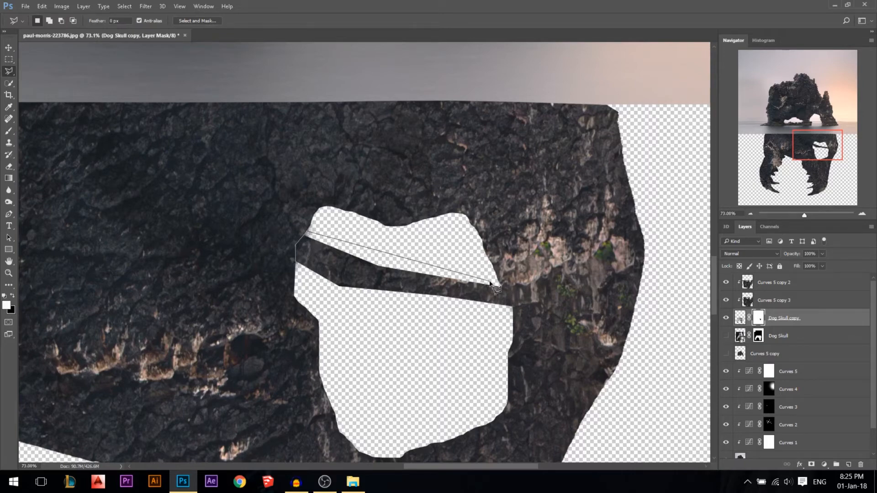
pyautogui.click(514, 307)
pyautogui.click(495, 332)
pyautogui.doubleClick(314, 289)
pyautogui.scroll(-3, 320, 293)
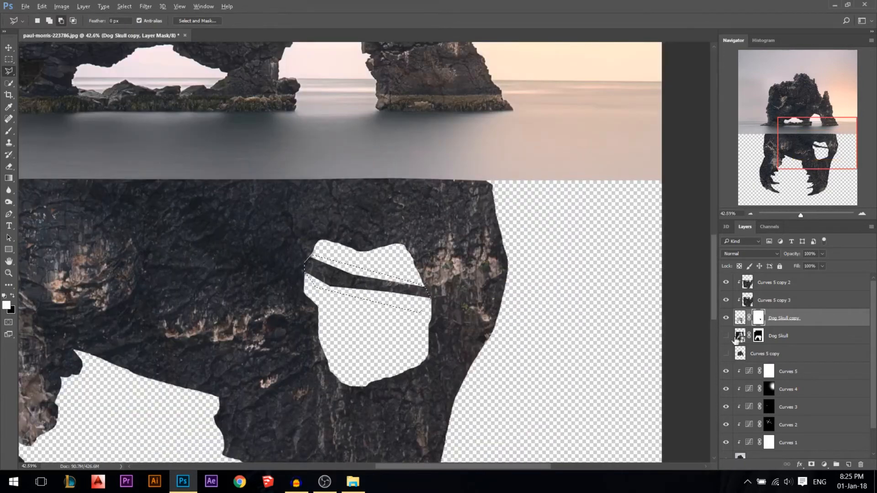
# Lower the brightness of the selected rock bar area on Curves 5 copy 3 to -101.
pyautogui.click(745, 301)
pyautogui.click(62, 7)
pyautogui.moveTo(68, 37)
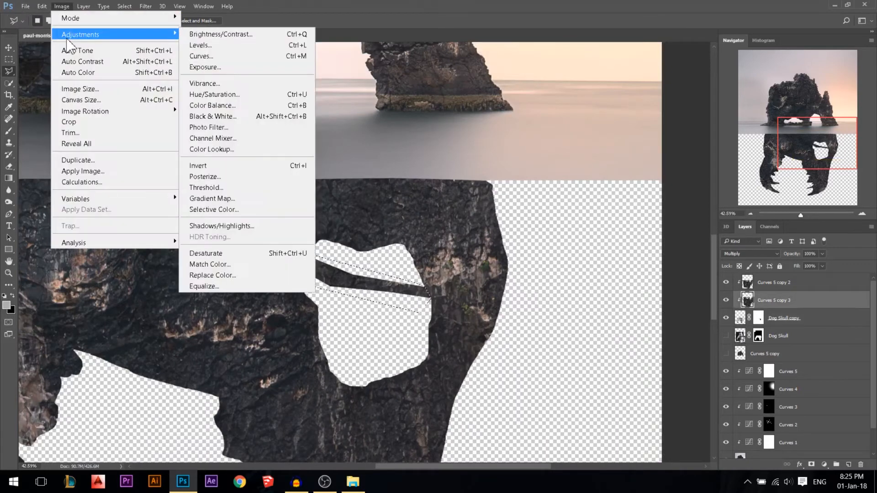
pyautogui.click(250, 35)
pyautogui.moveTo(499, 75); pyautogui.dragTo(467, 74)
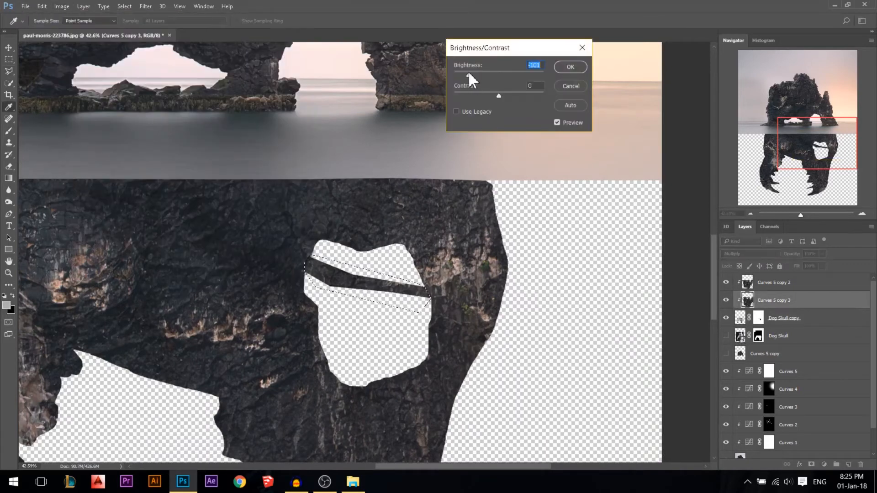
pyautogui.click(570, 66)
# Lower the brightness of the selected bar area on Curves 5 copy 2 to -90 and clear the selection.
pyautogui.click(750, 287)
pyautogui.click(61, 6)
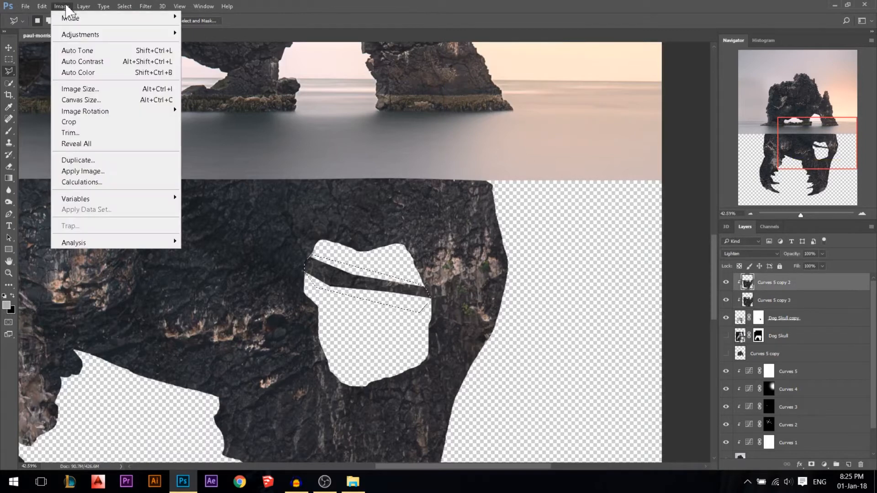
pyautogui.moveTo(75, 33)
pyautogui.click(228, 33)
pyautogui.click(486, 73)
pyautogui.moveTo(476, 72); pyautogui.dragTo(472, 70)
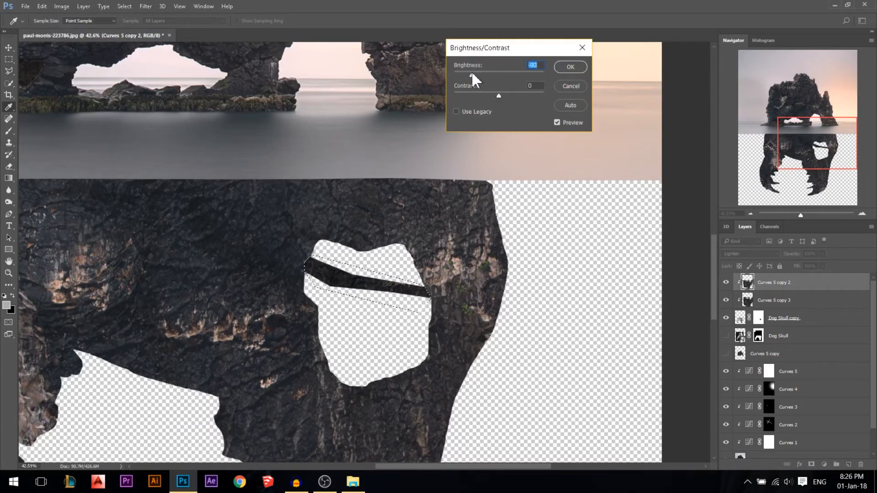
pyautogui.click(568, 66)
pyautogui.scroll(-1, 557, 181)
pyautogui.scroll(-10, 557, 181)
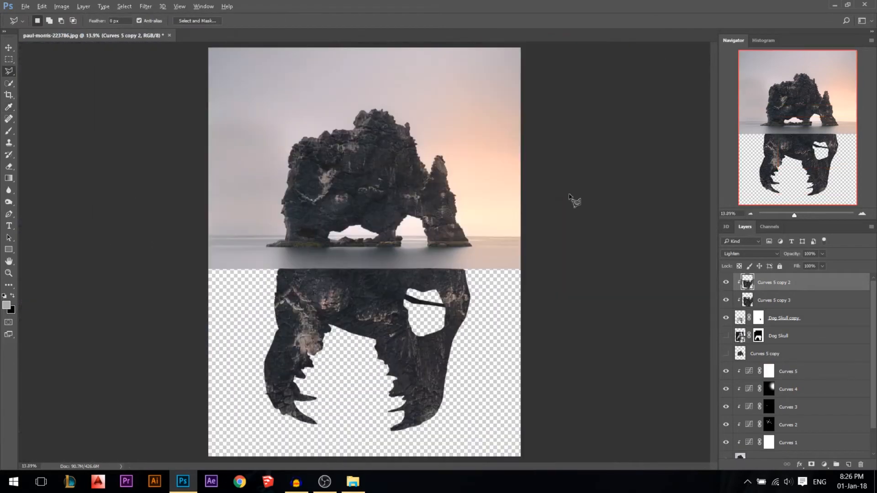
# Place under_water_texture_by_dadrian.png from the What is Beneath folder and scale it to cover the area beneath the water line.
pyautogui.press('v')
pyautogui.scroll(1, 357, 304)
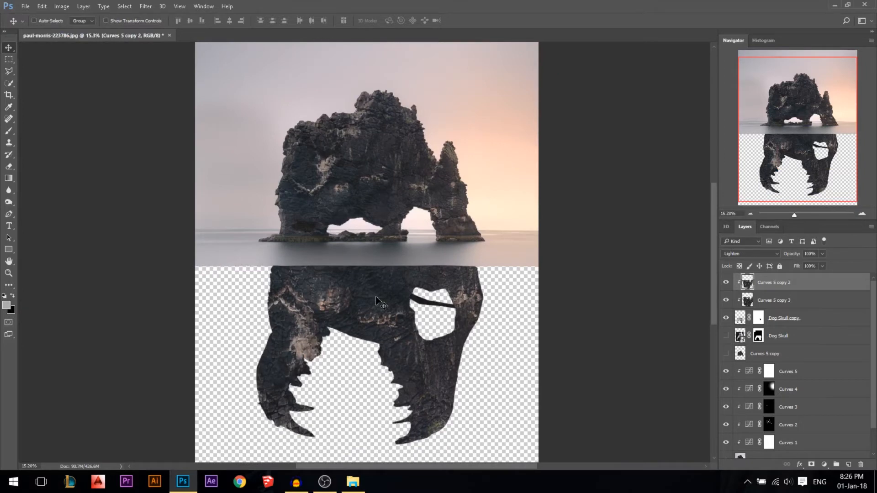
pyautogui.click(352, 481)
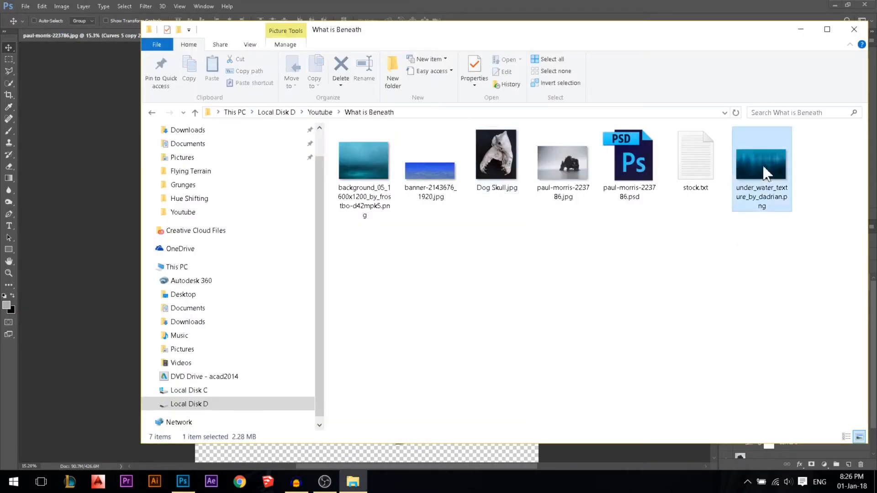
pyautogui.click(183, 482)
pyautogui.moveTo(183, 482); pyautogui.dragTo(291, 341)
pyautogui.press('Return')
pyautogui.scroll(-2, 347, 280)
pyautogui.hotkey('ctrl', 't')
pyautogui.moveTo(396, 371); pyautogui.dragTo(507, 439)
pyautogui.press('Return')
# Place background_05_1600x1200_by_frostbo-d42mpk5.png and scale it from the canvas's lower left corner to fill the underwater area.
pyautogui.hotkey('alt', 'Tab')
pyautogui.click(361, 183)
pyautogui.click(183, 482)
pyautogui.moveTo(403, 377); pyautogui.dragTo(400, 370)
pyautogui.press('Return')
pyautogui.moveTo(415, 282); pyautogui.dragTo(294, 423)
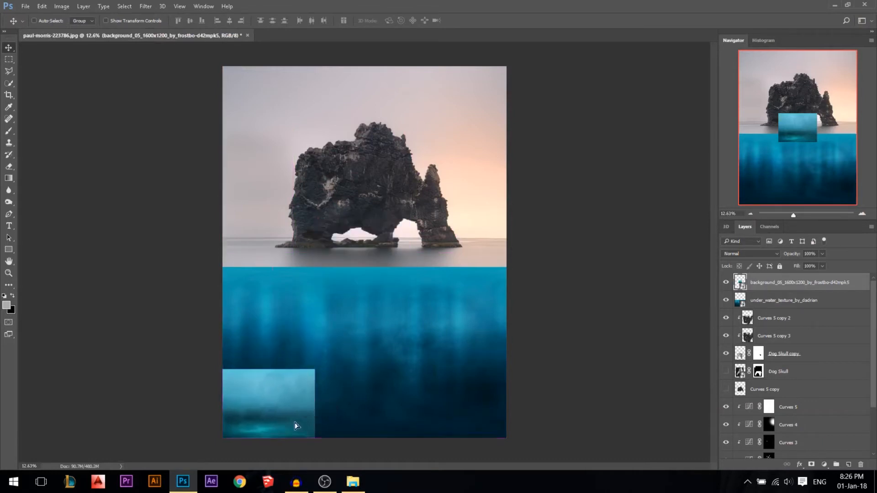
pyautogui.hotkey('ctrl', 't')
pyautogui.moveTo(315, 369); pyautogui.dragTo(507, 273)
pyautogui.press('Return')
pyautogui.scroll(1, 450, 278)
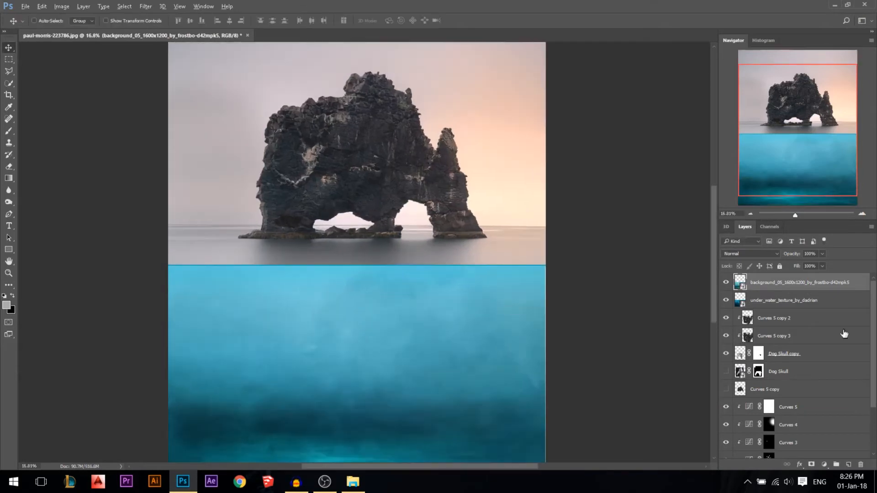
# Nudge the under_water_texture_by_dadrian layer slightly down.
pyautogui.click(807, 304)
pyautogui.press('Down')
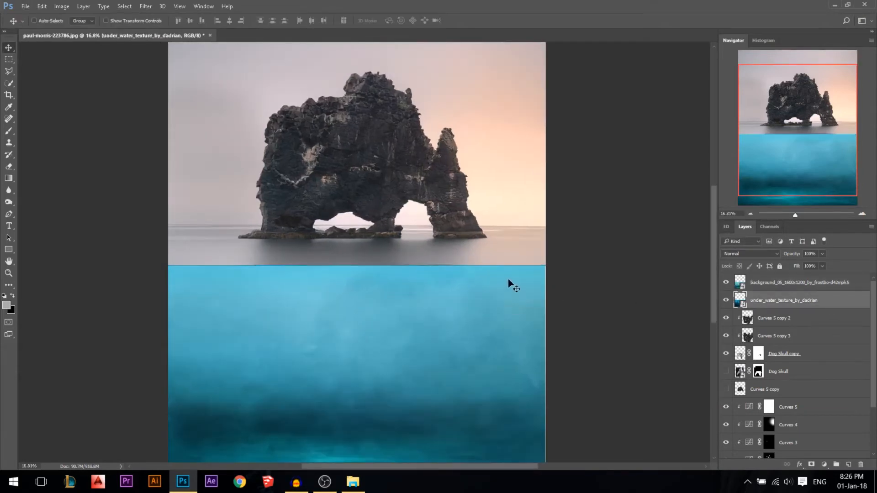
pyautogui.scroll(-1, 329, 247)
pyautogui.scroll(1, 344, 439)
pyautogui.scroll(-1, 578, 207)
# Enlarge both underwater image layers together slightly past the canvas's lower right corner.
pyautogui.click(777, 286)
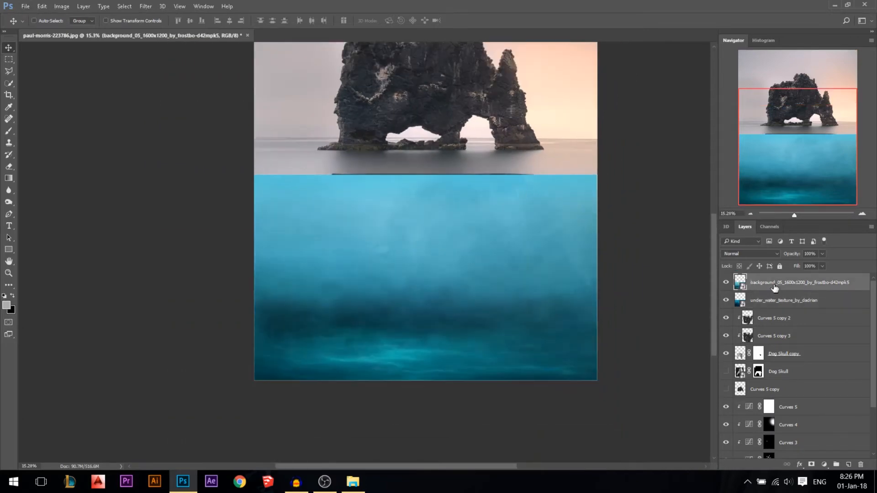
pyautogui.keyDown('shift'); pyautogui.click(768, 300); pyautogui.keyUp('shift')
pyautogui.hotkey('ctrl', 't')
pyautogui.moveTo(597, 380); pyautogui.dragTo(600, 382)
pyautogui.press('Return')
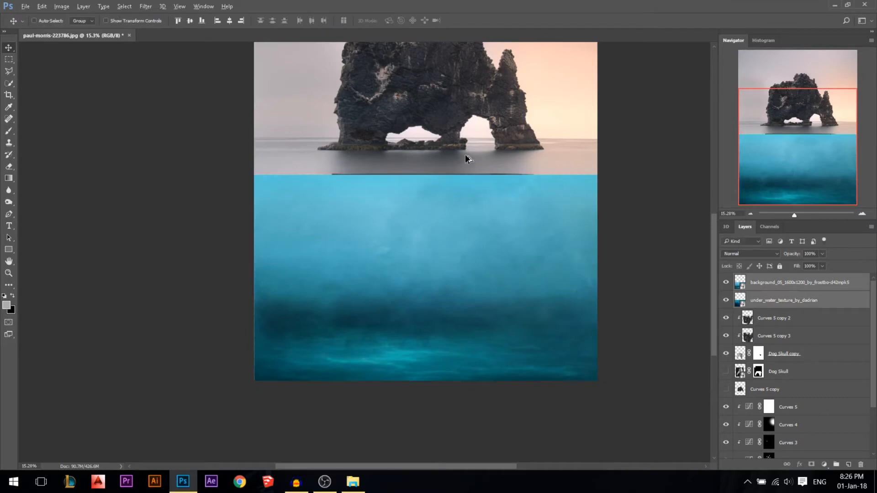
# Add a new empty layer directly above Curves 5 copy 2.
pyautogui.scroll(5, 470, 154)
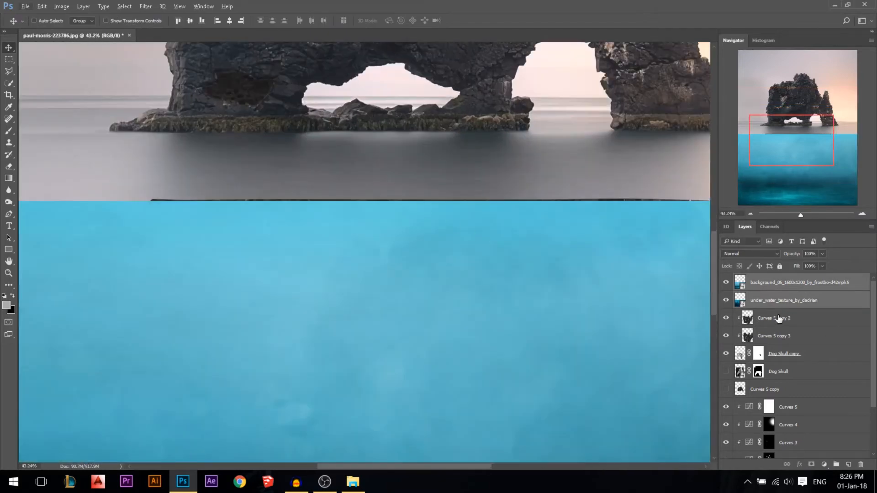
pyautogui.click(779, 316)
pyautogui.click(847, 465)
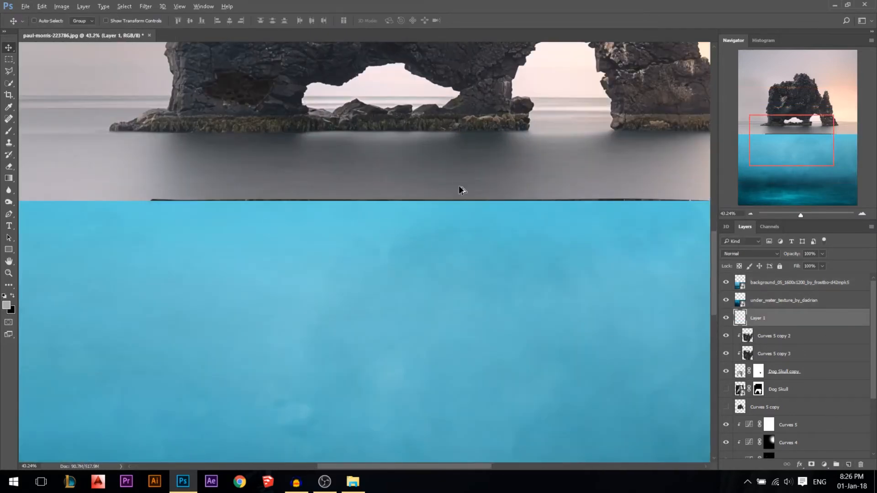
# Stamp one white mark with a textured brush enlarged to 586 px on Layer 1, in the sea below the rock.
pyautogui.scroll(-2, 432, 197)
pyautogui.click(9, 71)
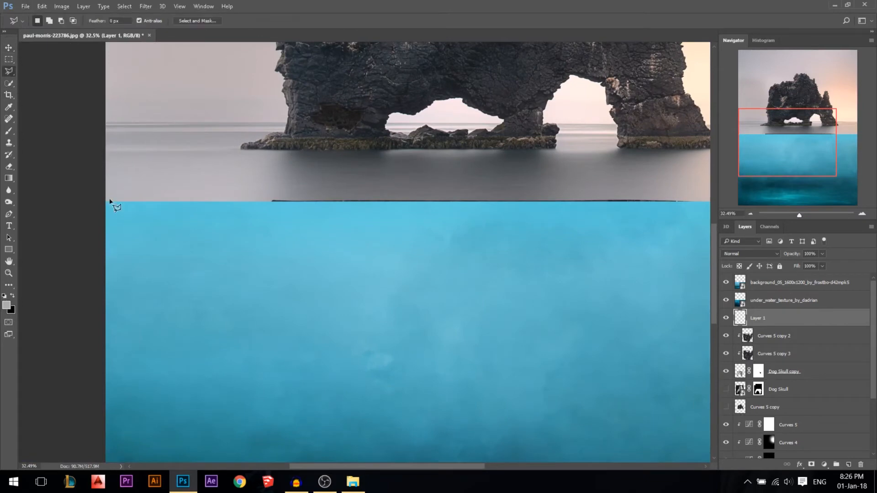
pyautogui.press('b')
pyautogui.rightClick(181, 229)
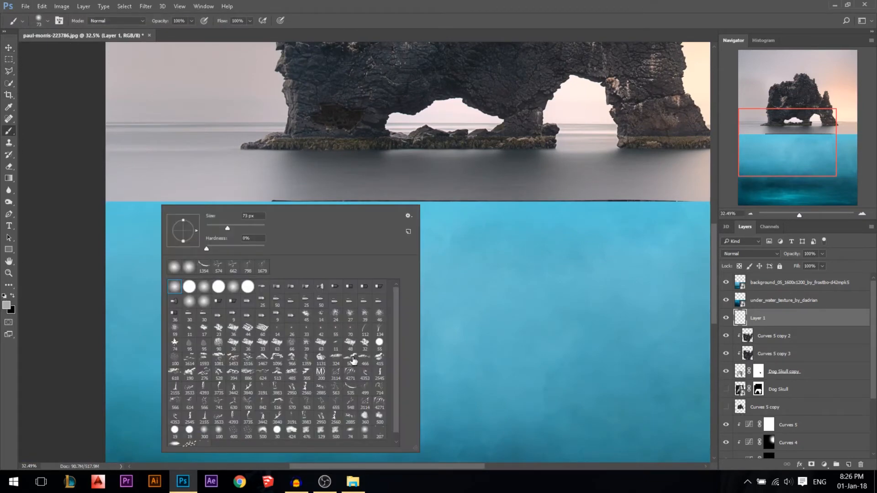
pyautogui.click(262, 332)
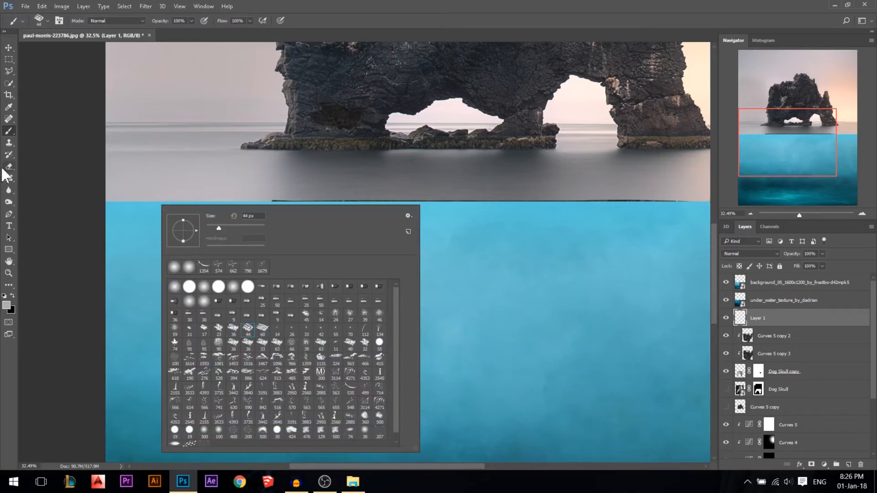
pyautogui.click(8, 130)
pyautogui.moveTo(322, 268); pyautogui.dragTo(366, 268)
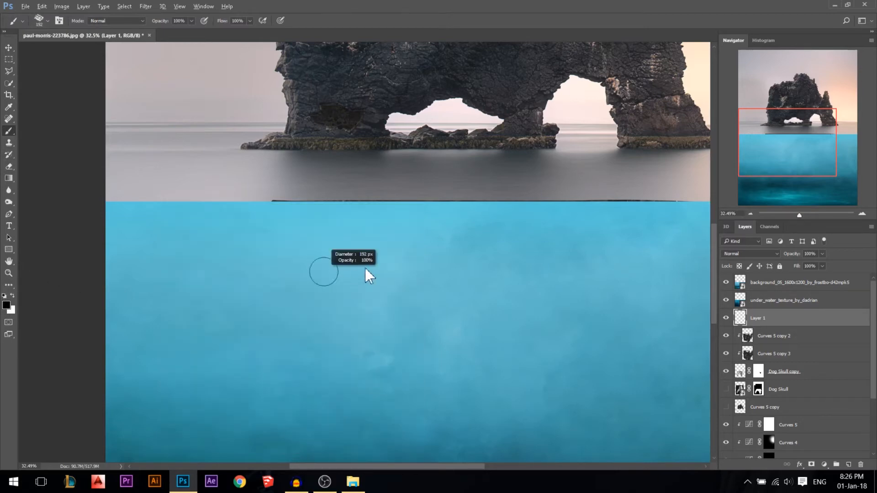
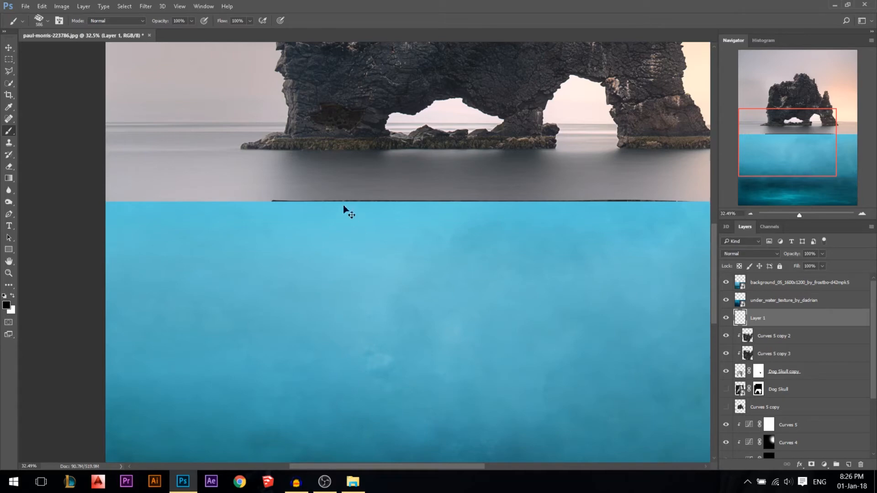
pyautogui.click(421, 163)
pyautogui.hotkey('ctrl', 'z')
pyautogui.press('x')
pyautogui.click(399, 173)
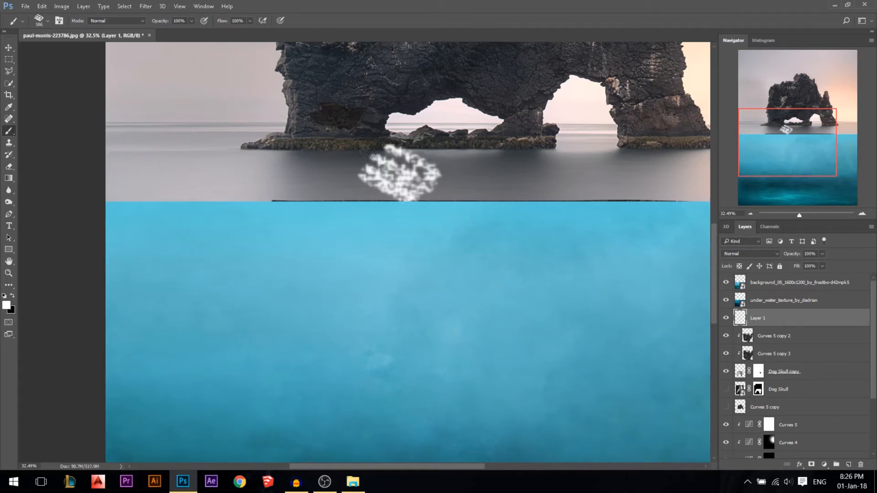
# Flatten the white textured mark into a thin horizontal strip just above the blue water.
pyautogui.hotkey('ctrl', 't')
pyautogui.moveTo(400, 145); pyautogui.dragTo(375, 180)
pyautogui.moveTo(402, 208); pyautogui.dragTo(404, 192)
pyautogui.press('Return')
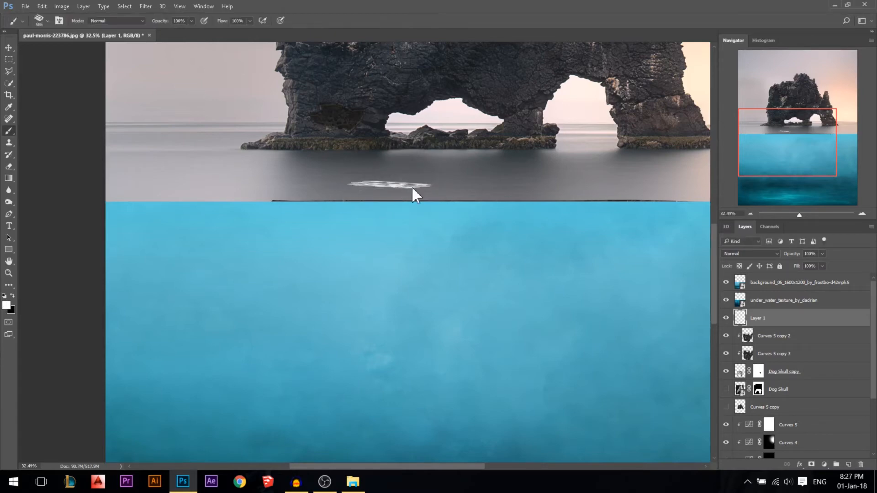
# Move Layer 1 above the underwater layers and stretch its strip to about 880% width, covering the whole water line.
pyautogui.moveTo(792, 328); pyautogui.dragTo(780, 279)
pyautogui.moveTo(392, 186); pyautogui.dragTo(131, 203)
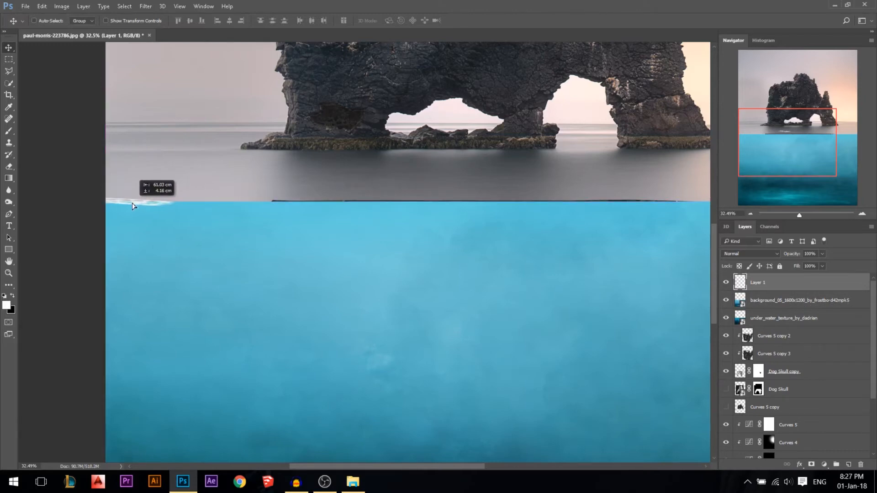
pyautogui.hotkey('ctrl', 't')
pyautogui.scroll(-1, 86, 249)
pyautogui.scroll(-2, 86, 248)
pyautogui.moveTo(150, 220); pyautogui.dragTo(594, 220)
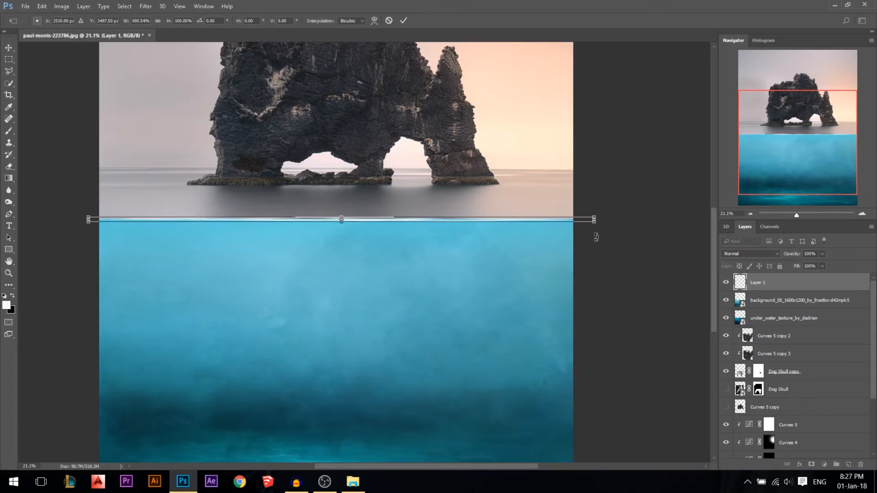
pyautogui.press('Return')
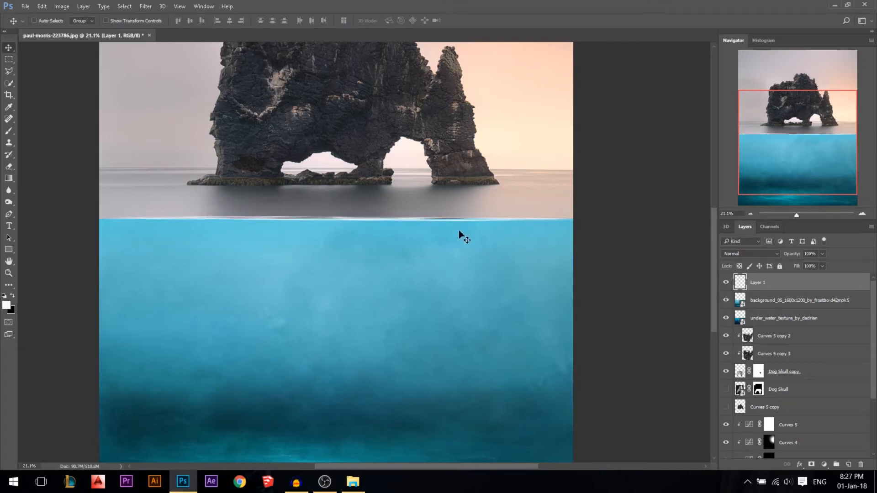
# Examine what the water line strip and each underwater image layer contribute by hiding and showing them.
pyautogui.moveTo(127, 229); pyautogui.dragTo(400, 233)
pyautogui.hotkey('ctrl', '0')
pyautogui.click(726, 283)
pyautogui.moveTo(417, 288); pyautogui.dragTo(417, 288)
pyautogui.click(726, 282)
pyautogui.hotkey('ctrl', '0')
pyautogui.keyDown('ctrl'); pyautogui.click(423, 291); pyautogui.keyUp('ctrl')
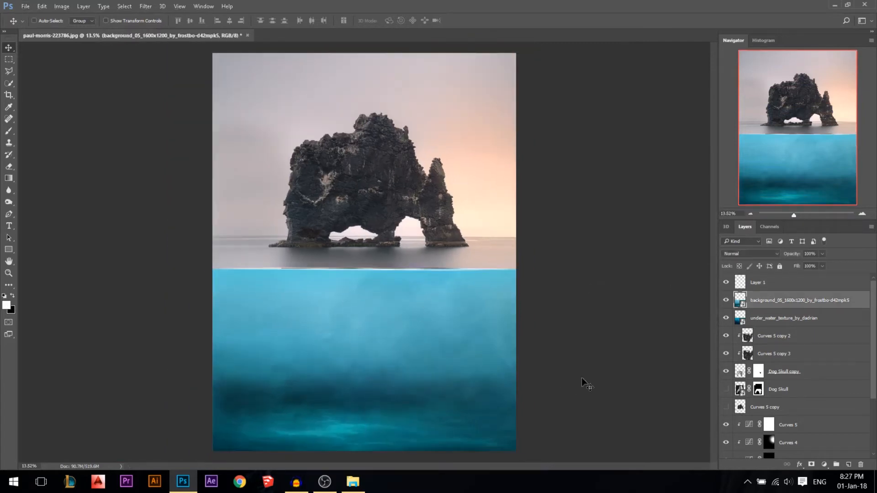
pyautogui.click(735, 254)
pyautogui.click(735, 254)
pyautogui.click(725, 301)
pyautogui.click(726, 318)
pyautogui.click(726, 318)
pyautogui.click(725, 301)
# Set both underwater image layers to the Overlay blend mode and compare the image with each one hidden.
pyautogui.keyDown('shift'); pyautogui.click(760, 318); pyautogui.keyUp('shift')
pyautogui.click(749, 254)
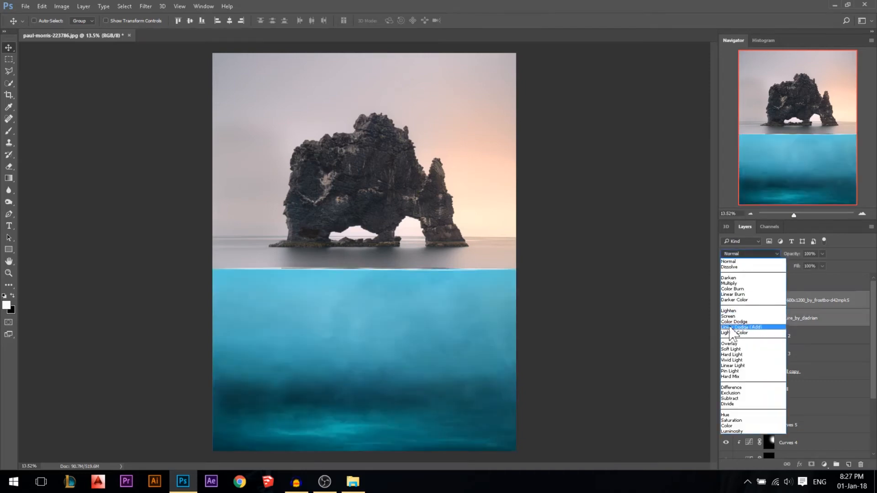
pyautogui.click(740, 338)
pyautogui.moveTo(456, 290); pyautogui.dragTo(499, 231)
pyautogui.click(727, 303)
pyautogui.click(727, 303)
pyautogui.click(726, 318)
pyautogui.click(726, 318)
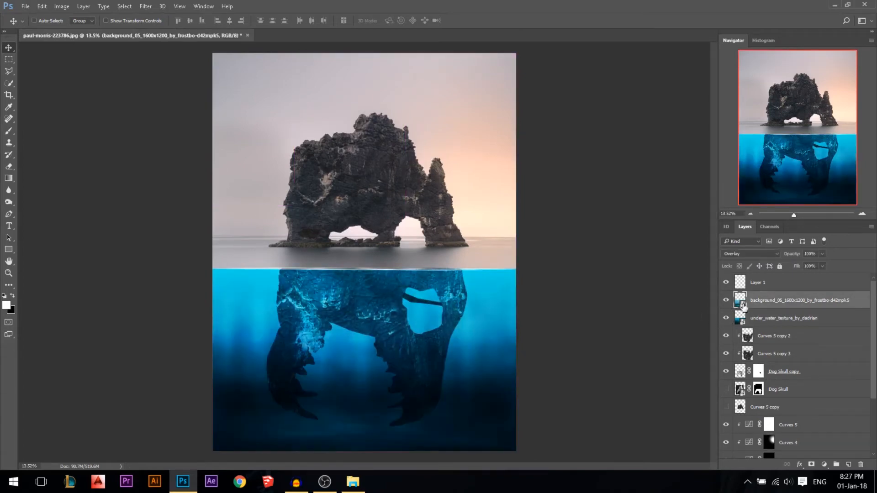
# Duplicate both underwater image layers and hide the originals.
pyautogui.keyDown('ctrl'); pyautogui.click(755, 321); pyautogui.keyUp('ctrl')
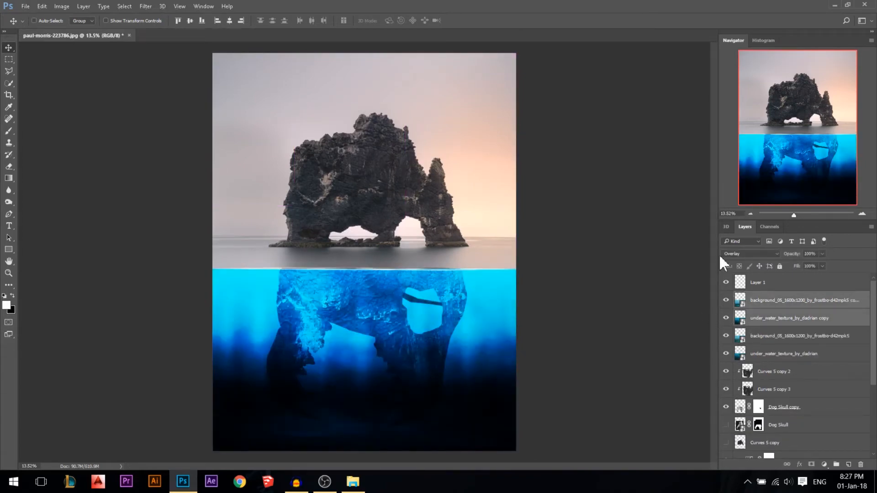
pyautogui.click(726, 353)
# Rasterize the duplicated background_05 and under_water_texture_by_dadrian layers.
pyautogui.click(776, 300)
pyautogui.rightClick(777, 300)
pyautogui.click(584, 256)
pyautogui.click(785, 318)
pyautogui.rightClick(785, 318)
pyautogui.click(586, 260)
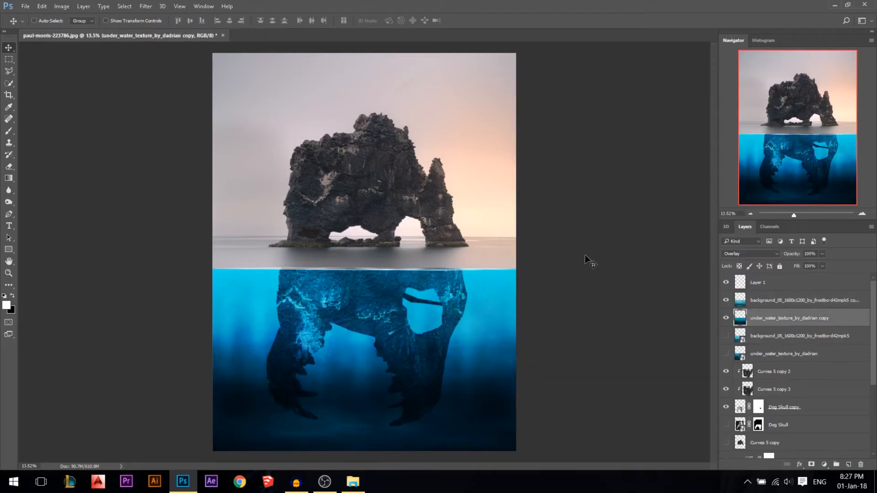
# Strongly lower the saturation of the under_water_texture_by_dadrian copy with Hue/Saturation.
pyautogui.click(62, 6)
pyautogui.moveTo(74, 34)
pyautogui.click(254, 90)
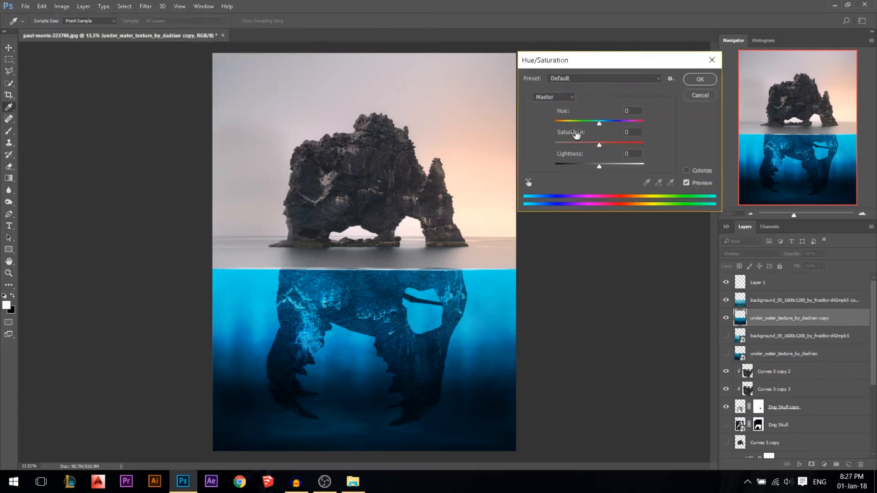
pyautogui.click(570, 141)
pyautogui.click(700, 79)
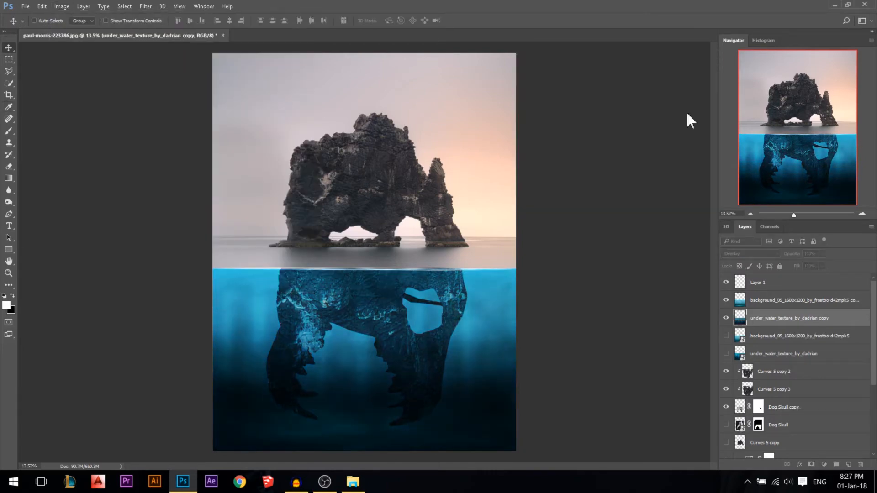
# Lower the saturation of the background_05 copy to about -67 with Hue/Saturation and compare the layer hidden and shown.
pyautogui.click(773, 336)
pyautogui.click(773, 300)
pyautogui.click(62, 6)
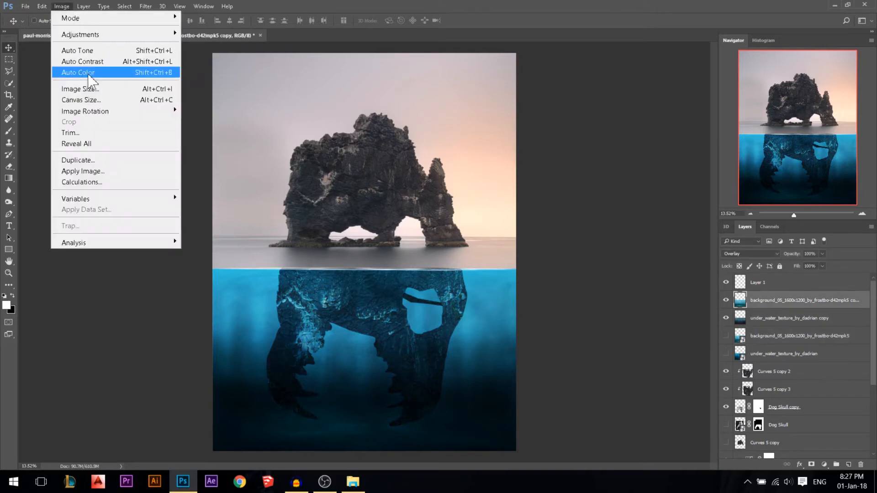
pyautogui.moveTo(76, 35)
pyautogui.click(233, 92)
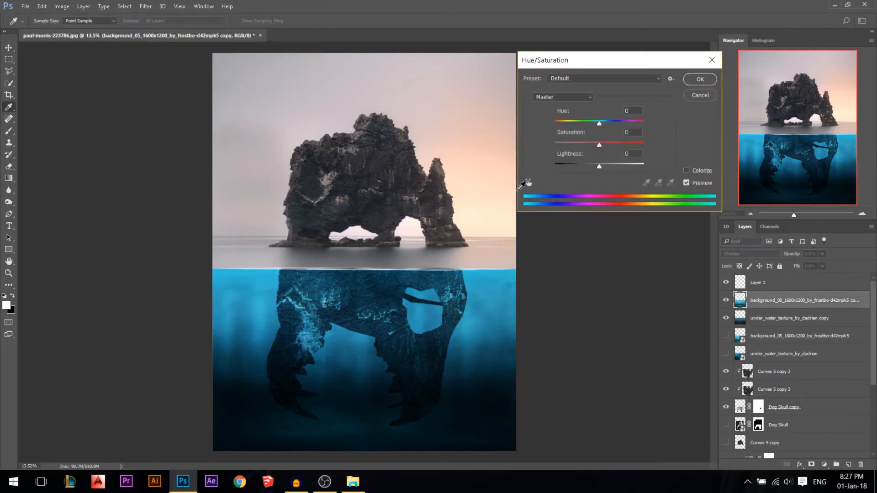
pyautogui.moveTo(598, 145); pyautogui.dragTo(574, 146)
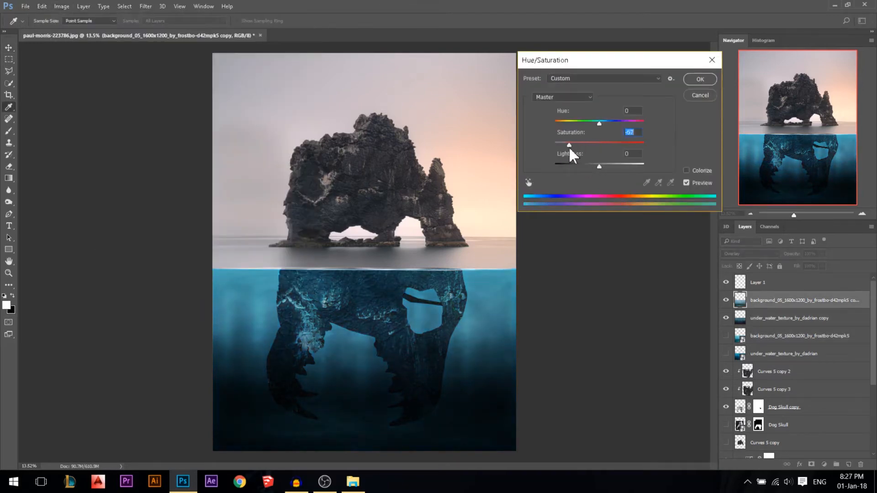
pyautogui.click(711, 78)
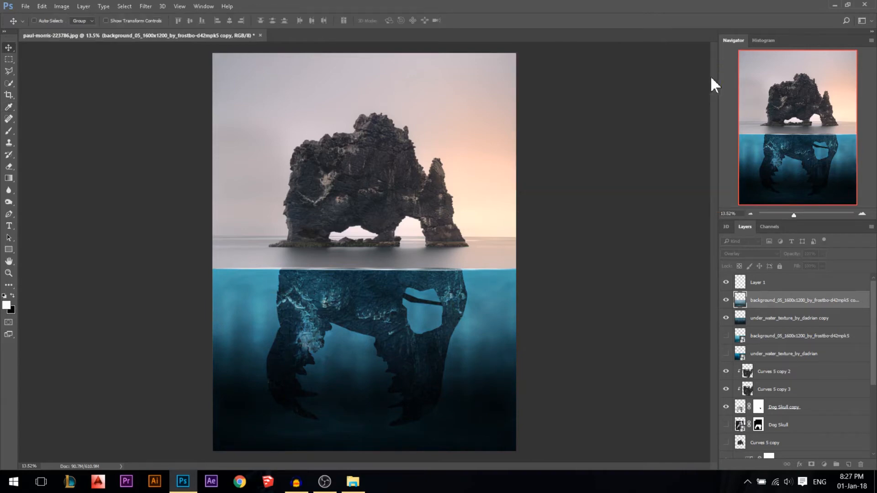
pyautogui.click(725, 300)
pyautogui.click(725, 300)
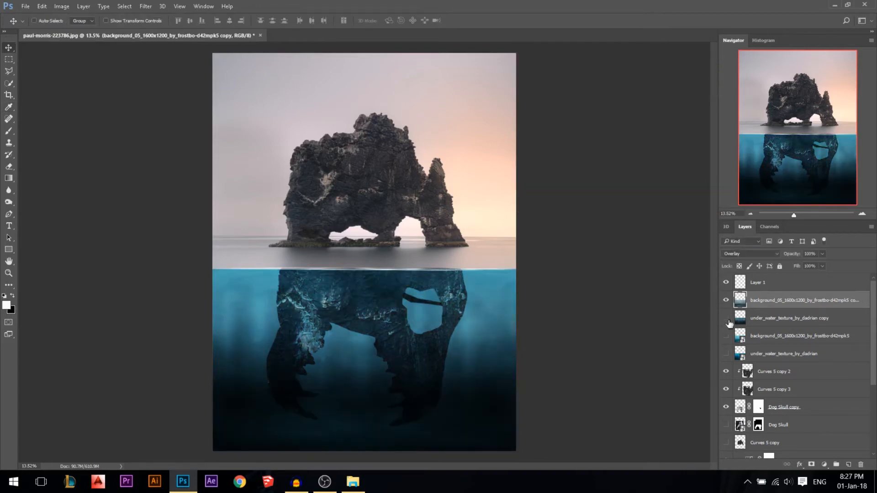
# Stretch the under_water_texture_by_dadrian copy downward past the canvas's lower edge to about 124% height.
pyautogui.click(727, 320)
pyautogui.click(727, 320)
pyautogui.click(727, 320)
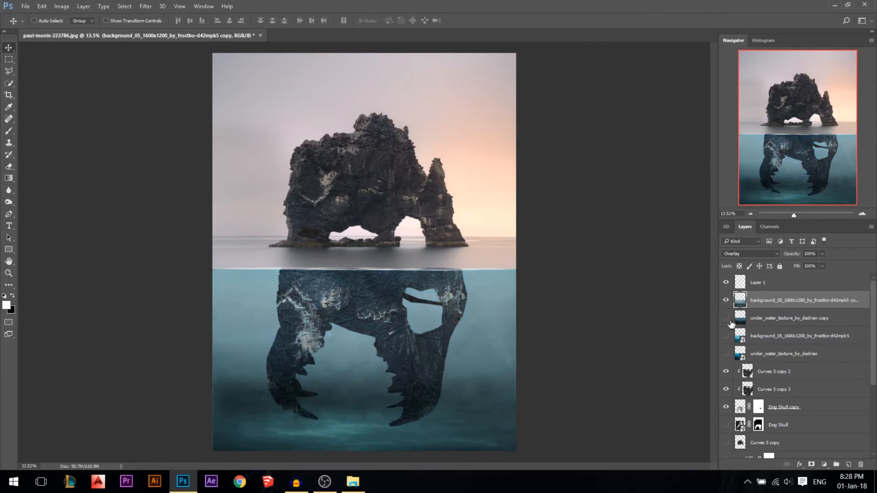
pyautogui.click(739, 320)
pyautogui.click(726, 318)
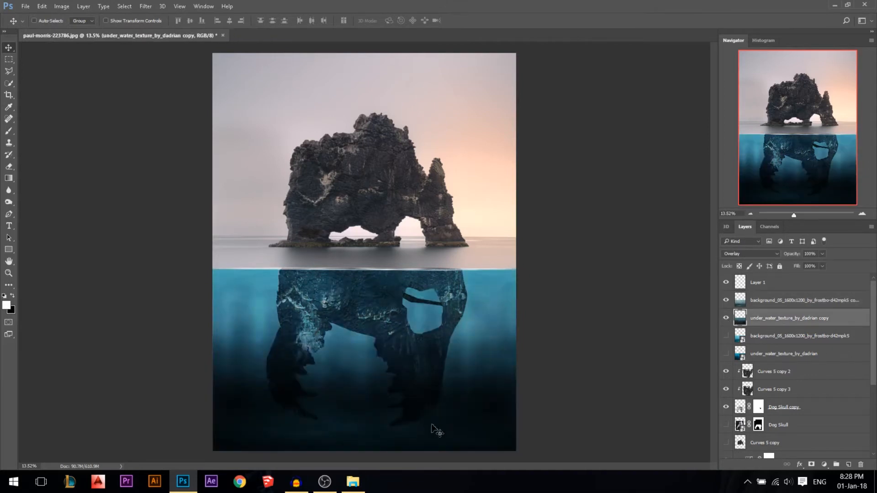
pyautogui.hotkey('ctrl', 't')
pyautogui.moveTo(366, 403); pyautogui.dragTo(369, 450)
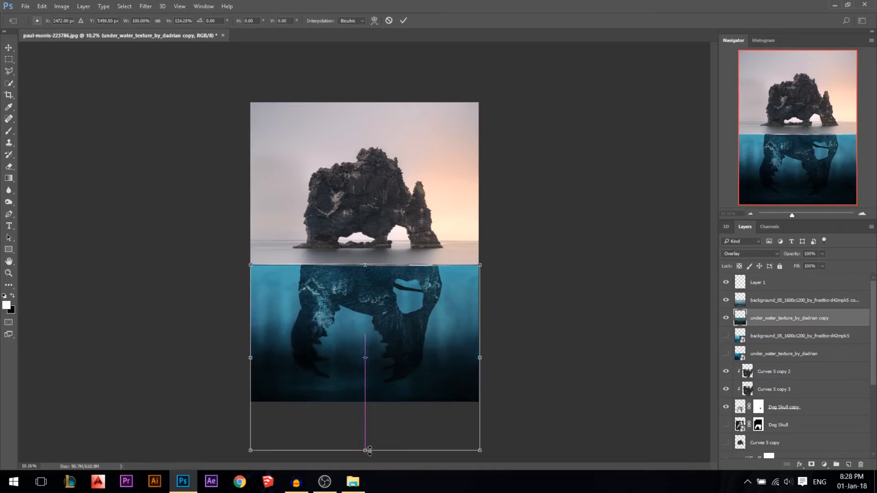
pyautogui.press('Return')
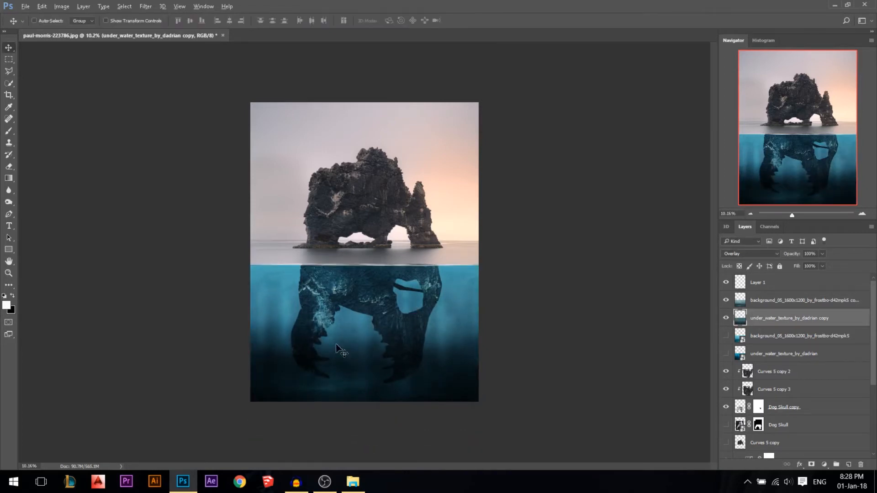
# Try desaturating the under_water_texture_by_dadrian copy completely.
pyautogui.scroll(3, 337, 349)
pyautogui.hotkey('ctrl', 'shift', 'u')
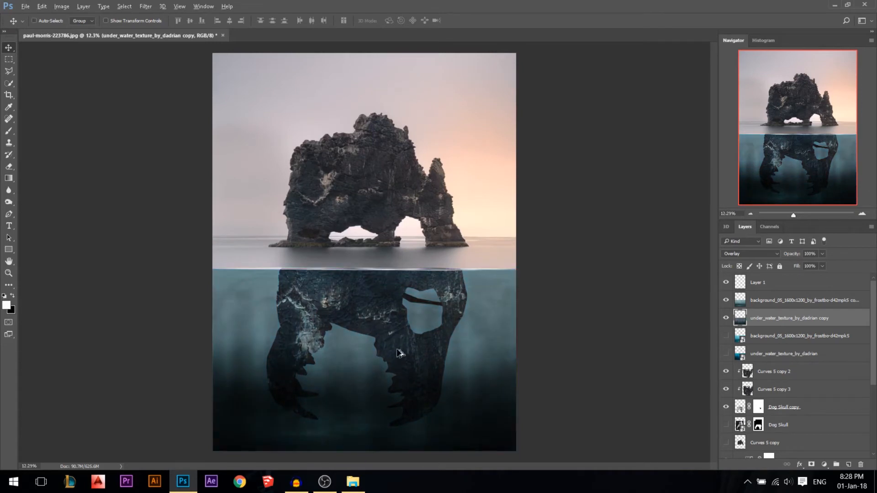
pyautogui.hotkey('ctrl', 'z')
pyautogui.hotkey('ctrl', 'z')
pyautogui.scroll(-3, 361, 365)
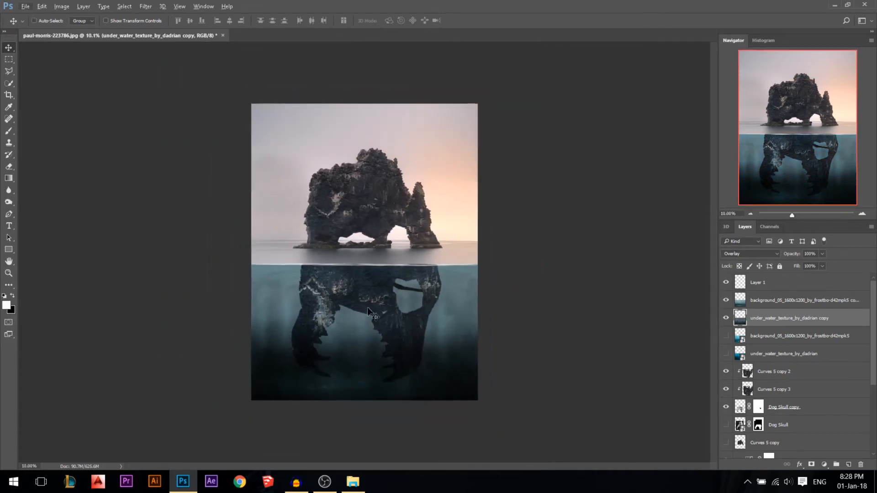
pyautogui.hotkey('ctrl', 'z')
pyautogui.scroll(1, 358, 327)
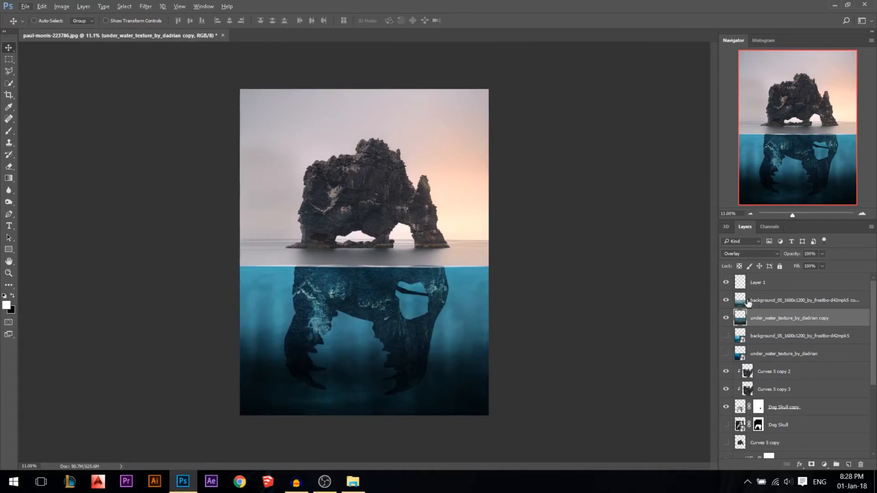
# Stretch the background_05 copy slightly downward past the canvas's lower edge.
pyautogui.click(726, 300)
pyautogui.click(752, 300)
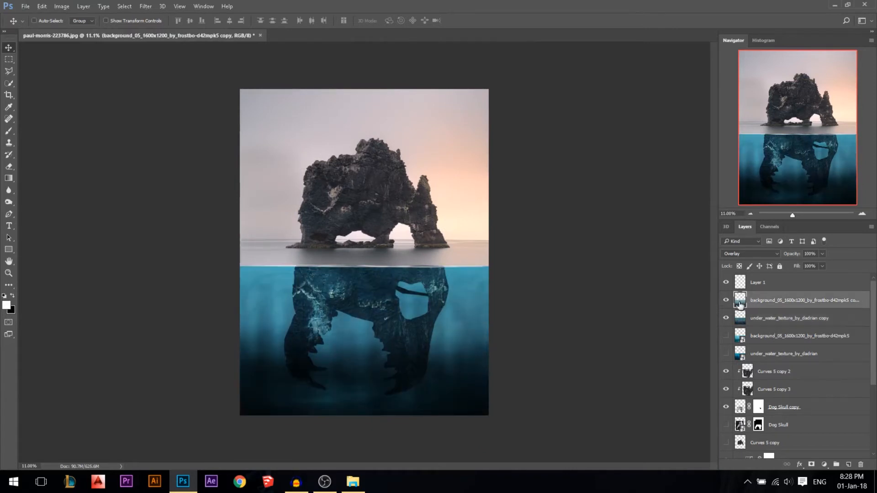
pyautogui.hotkey('ctrl', 't')
pyautogui.moveTo(367, 416); pyautogui.dragTo(372, 424)
pyautogui.press('Return')
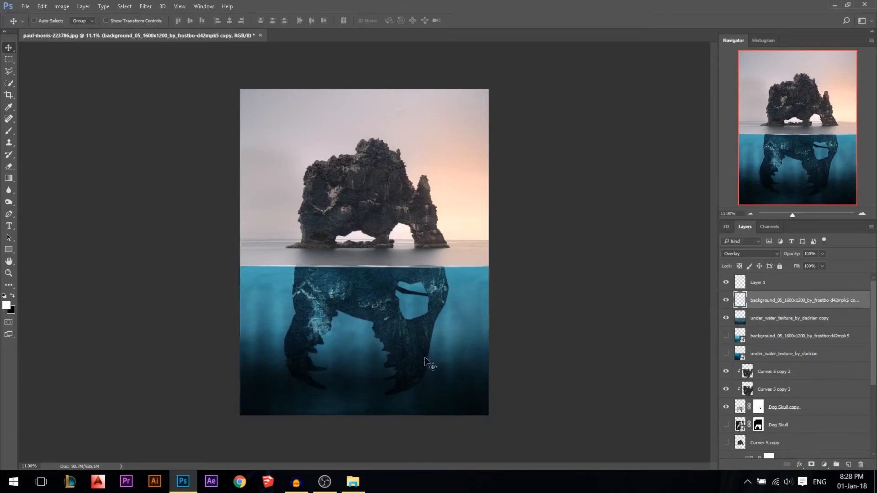
# Hide the background_05_1600x1200 copy layer and the under_water_texture_by_dadrian copy layer.
pyautogui.scroll(4, 390, 271)
pyautogui.click(726, 300)
pyautogui.click(725, 318)
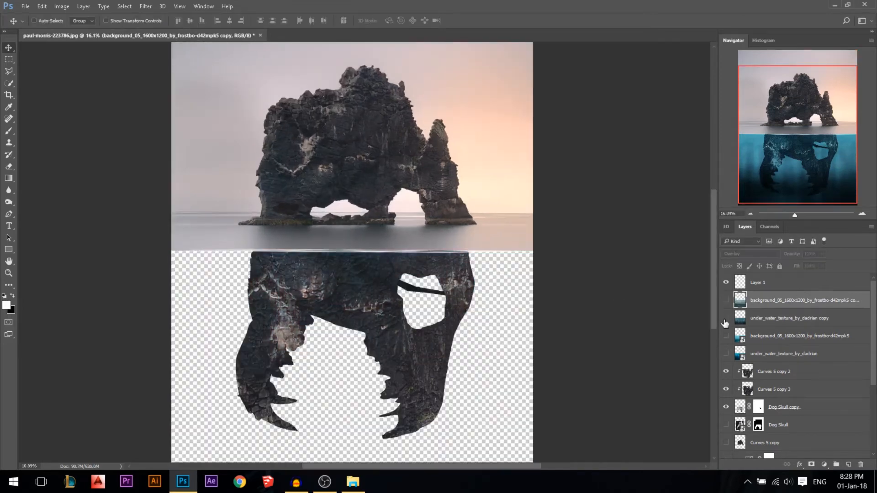
# Create a new empty layer and place it directly beneath the Dog Skull copy layer.
pyautogui.click(763, 336)
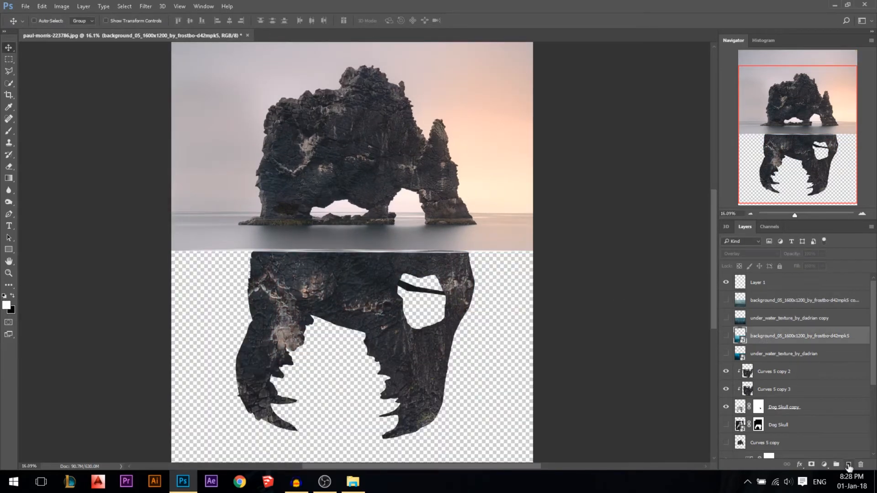
pyautogui.click(848, 466)
pyautogui.moveTo(770, 424); pyautogui.dragTo(771, 434)
pyautogui.scroll(-3, 703, 417)
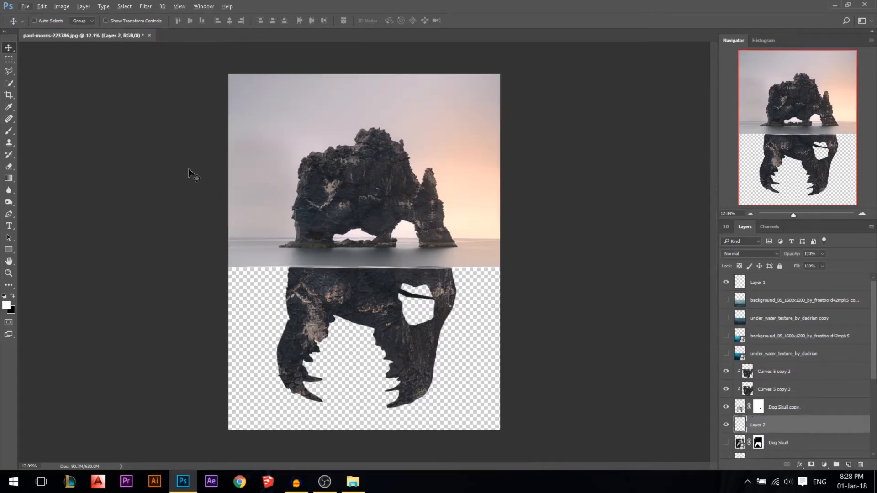
# Make a rectangular selection covering the whole underwater half of the image, from the waterline to the lower canvas edge.
pyautogui.click(11, 59)
pyautogui.moveTo(224, 268); pyautogui.dragTo(523, 439)
pyautogui.click(6, 305)
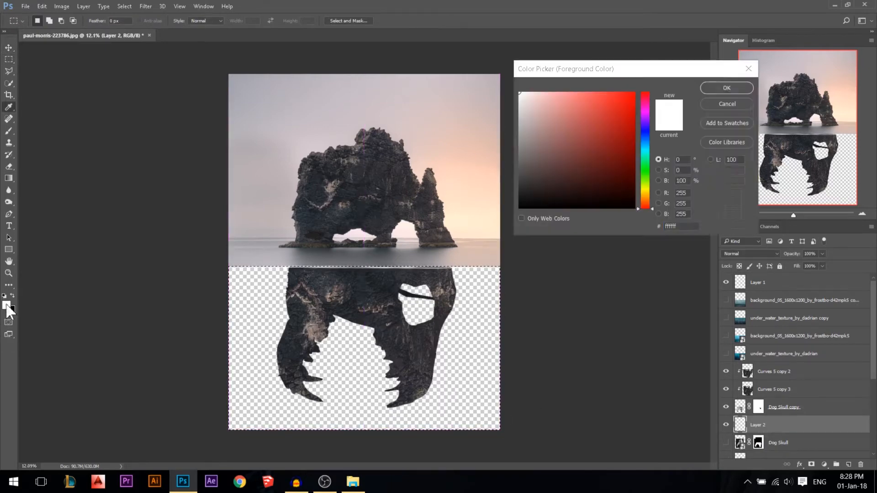
pyautogui.click(727, 88)
# Fill the selection on Layer 2 with blue sampled from the temporarily shown background_05_1600x1200 texture, leaving that texture hidden.
pyautogui.click(726, 336)
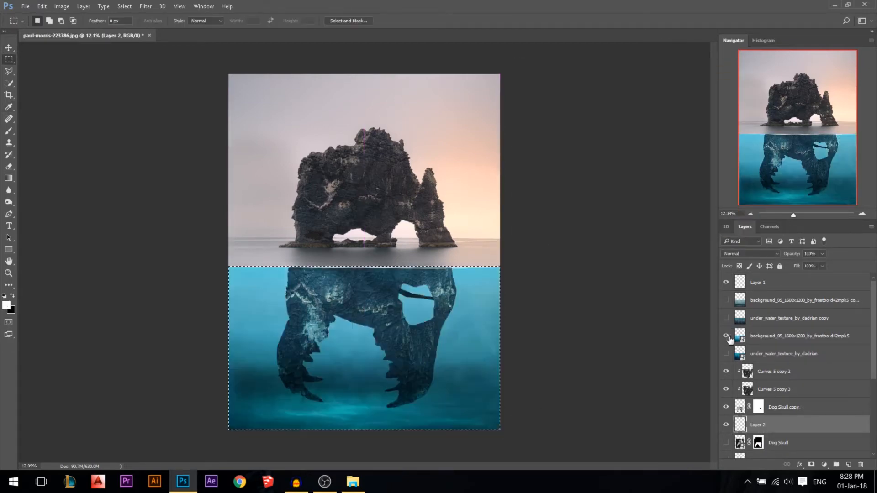
pyautogui.click(7, 305)
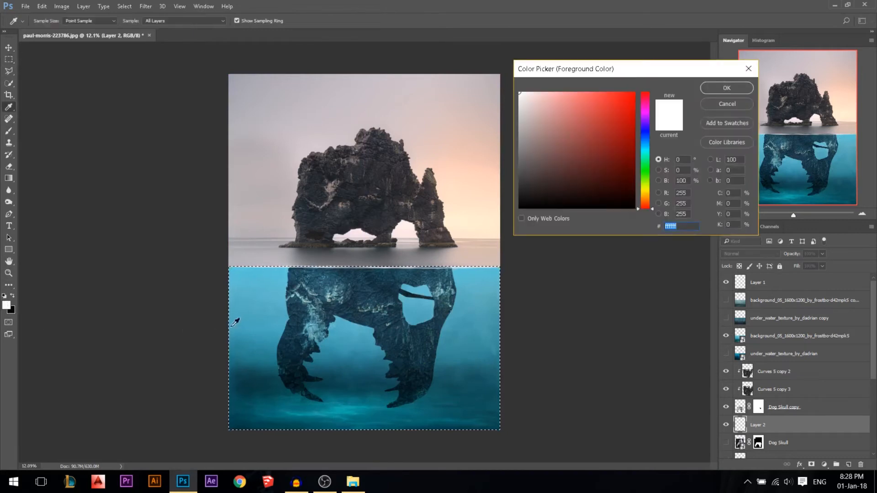
pyautogui.click(268, 326)
pyautogui.click(708, 88)
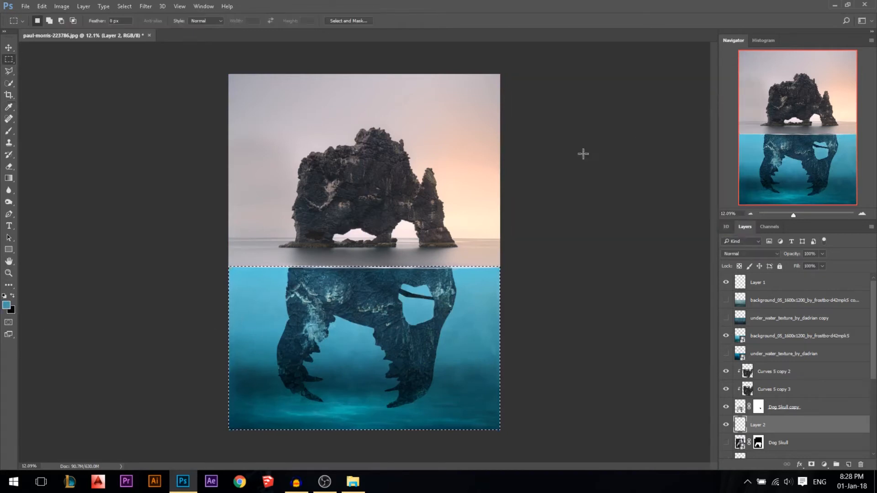
pyautogui.hotkey('alt', 'BackSpace')
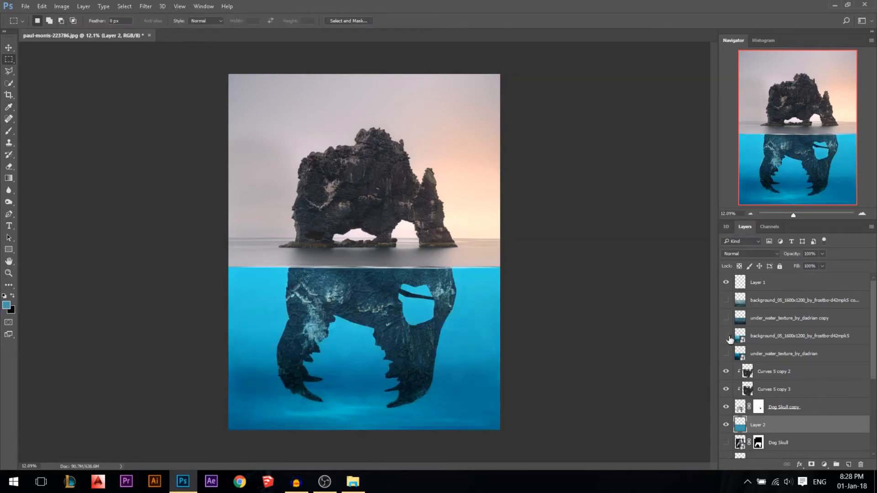
pyautogui.click(727, 337)
pyautogui.scroll(2, 495, 375)
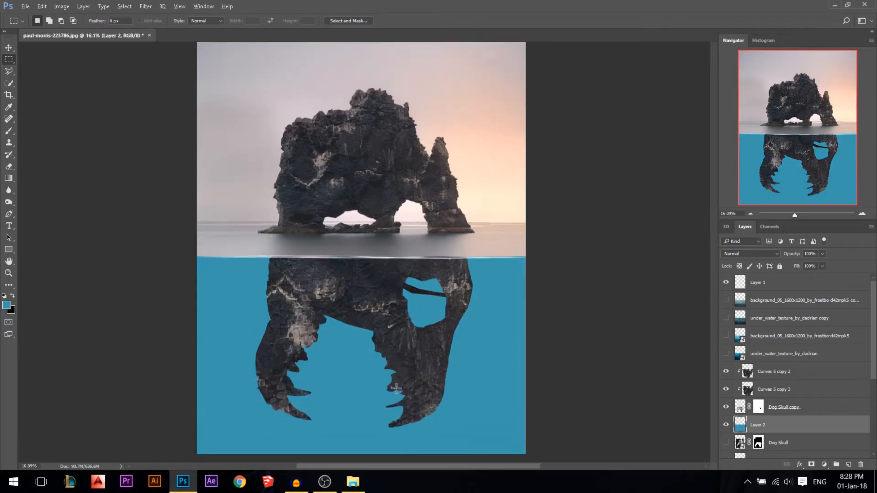
# Load Layer 2's area as a selection and choose a deeper blue foreground color for the Gradient tool.
pyautogui.keyDown('ctrl'); pyautogui.click(739, 425); pyautogui.keyUp('ctrl')
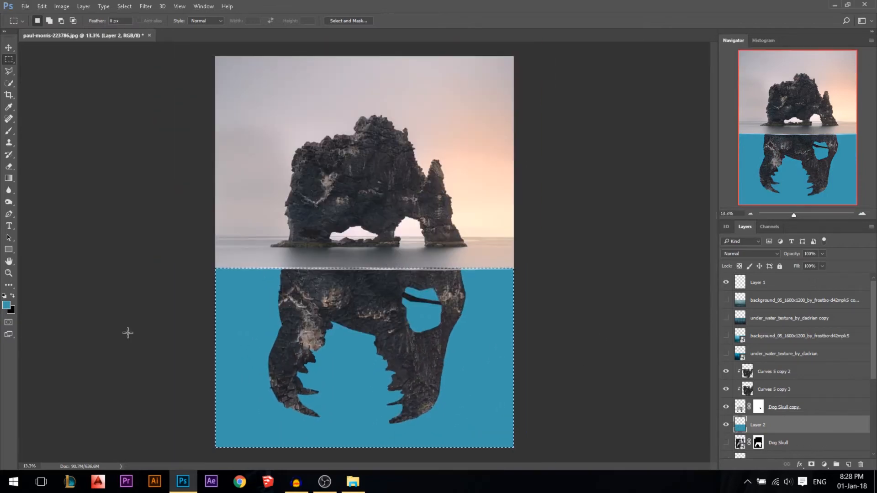
pyautogui.click(9, 178)
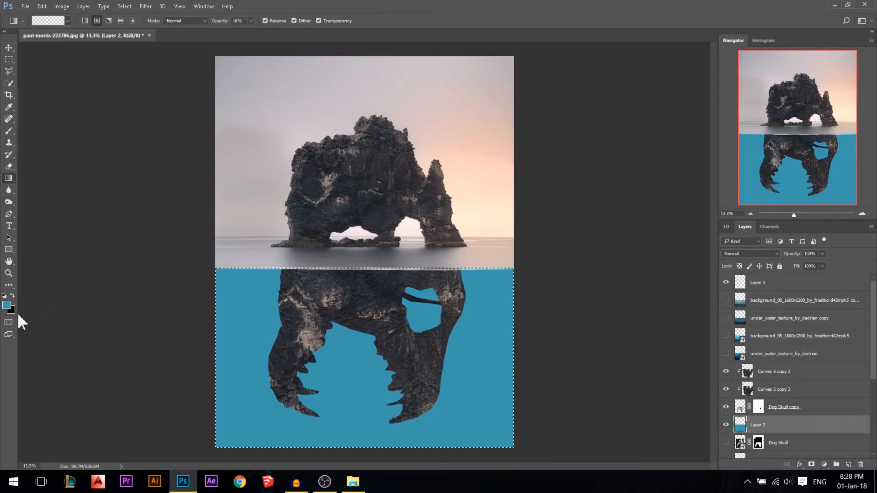
pyautogui.click(7, 305)
pyautogui.click(601, 145)
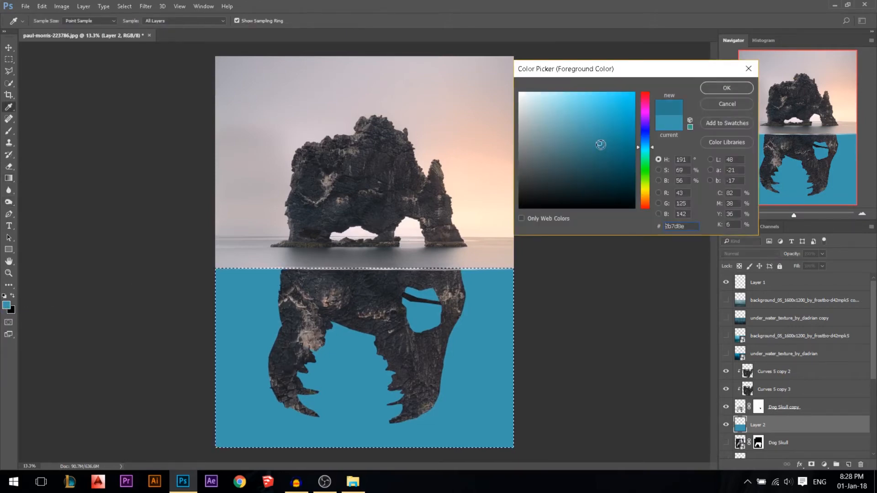
pyautogui.click(645, 141)
pyautogui.click(726, 88)
# Draw deeper-blue linear gradients upward from the lower canvas edge, with Reverse turned off and opacity raised to 100%.
pyautogui.scroll(-2, 206, 108)
pyautogui.click(85, 21)
pyautogui.moveTo(361, 446); pyautogui.dragTo(361, 307)
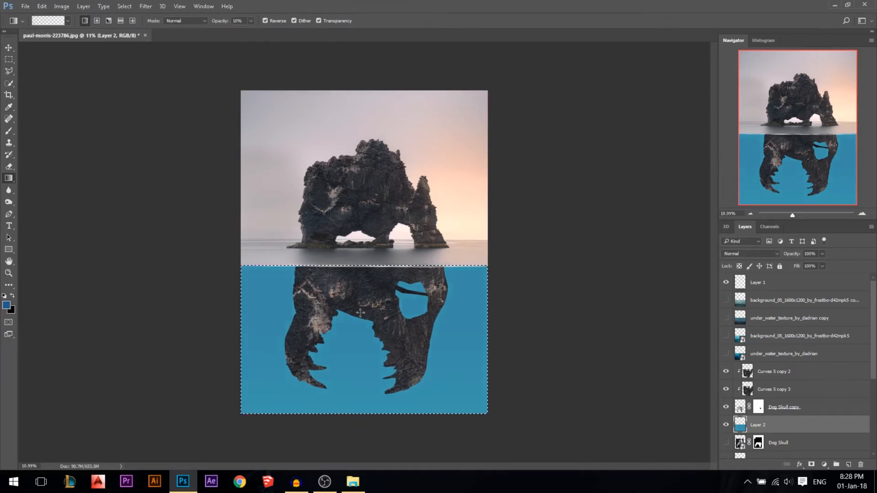
pyautogui.click(274, 20)
pyautogui.moveTo(215, 23); pyautogui.dragTo(227, 23)
pyautogui.moveTo(363, 456); pyautogui.dragTo(366, 330)
pyautogui.moveTo(373, 423); pyautogui.dragTo(373, 307)
pyautogui.moveTo(232, 13); pyautogui.dragTo(280, 24)
# Replace the tall gradient with a shorter one ending around the middle of the jaws, then clear the selection.
pyautogui.moveTo(357, 448); pyautogui.dragTo(363, 251)
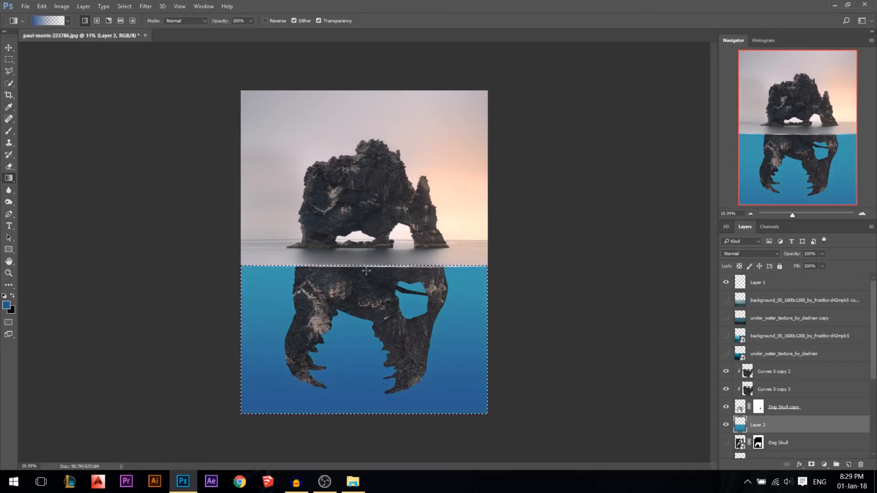
pyautogui.hotkey('ctrl', 'z')
pyautogui.moveTo(352, 442); pyautogui.dragTo(353, 346)
pyautogui.hotkey('ctrl', 'd')
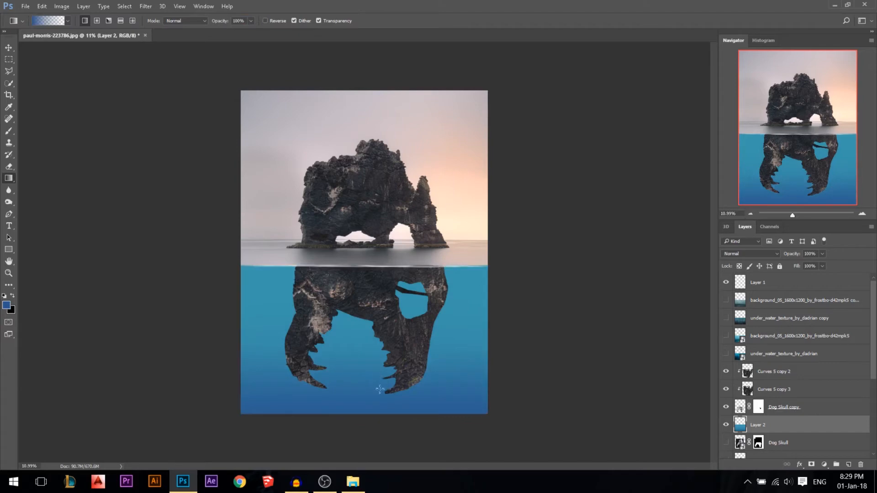
# Show the under_water_texture_by_dadrian copy and background_05_1600x1200 copy overlay layers again.
pyautogui.scroll(3, 348, 333)
pyautogui.click(9, 47)
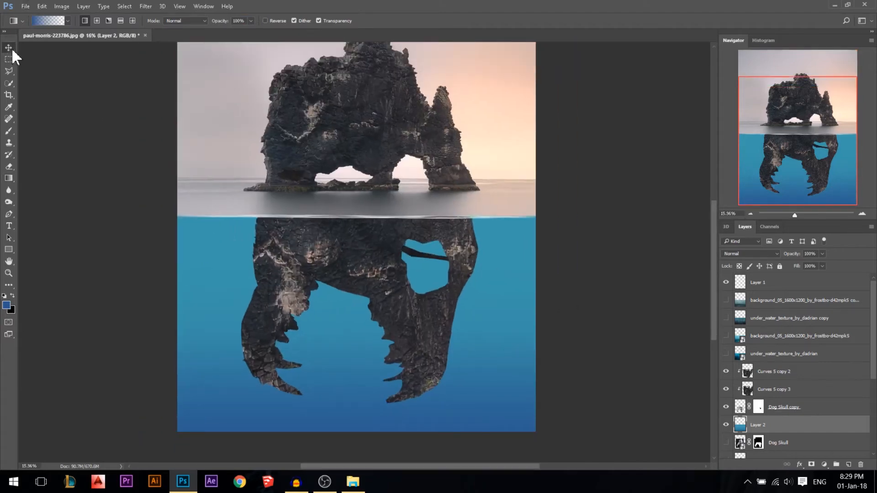
pyautogui.scroll(-2, 371, 279)
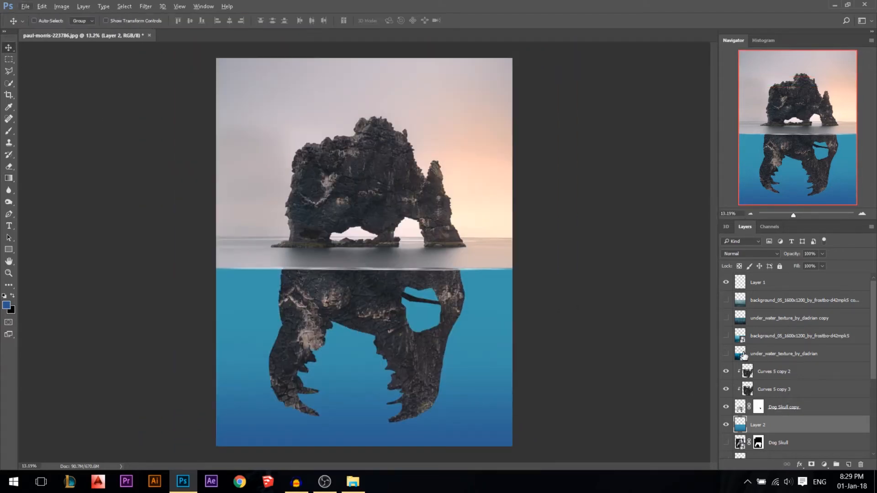
pyautogui.click(726, 318)
pyautogui.click(726, 300)
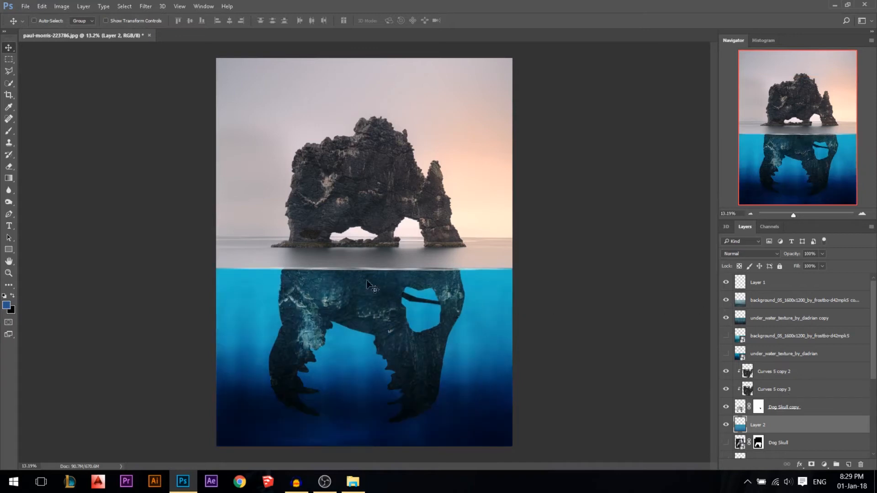
# Desaturate the under_water_texture_by_dadrian copy layer and the background_05_1600x1200 copy layer to grayscale.
pyautogui.scroll(1, 327, 357)
pyautogui.click(777, 319)
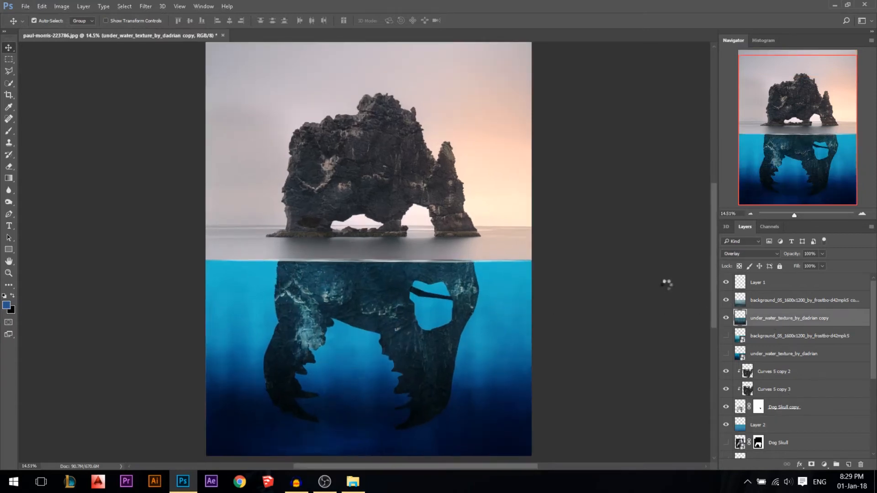
pyautogui.click(780, 300)
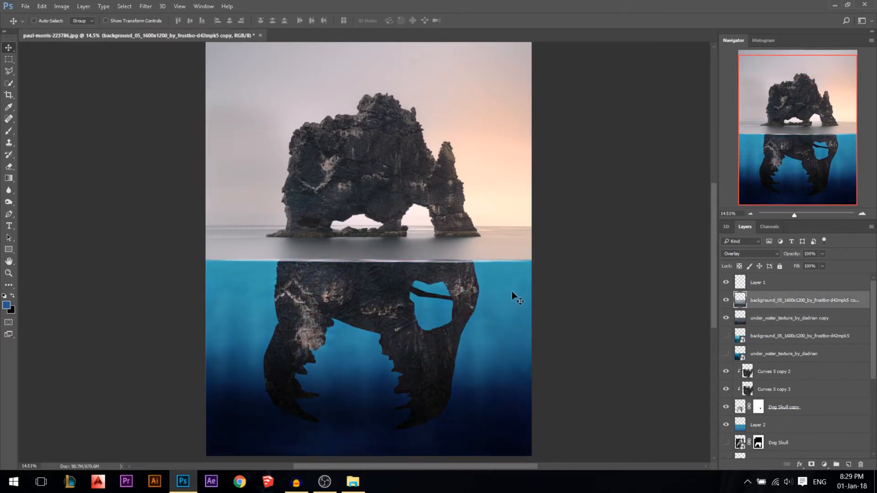
pyautogui.scroll(-1, 511, 292)
# Reduce the saturation of the blue gradient on Layer 2 to about -48 with Hue/Saturation.
pyautogui.click(772, 425)
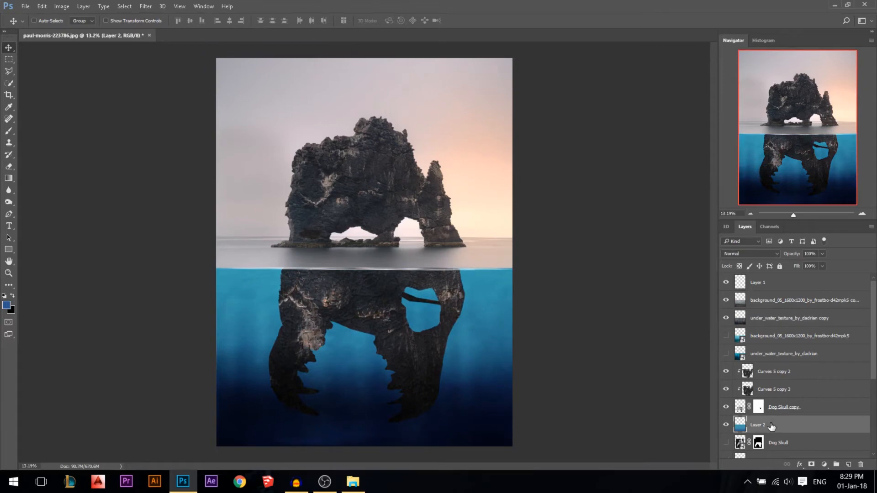
pyautogui.click(749, 254)
pyautogui.press('Escape')
pyautogui.hotkey('ctrl', 'u')
pyautogui.moveTo(599, 142); pyautogui.dragTo(577, 143)
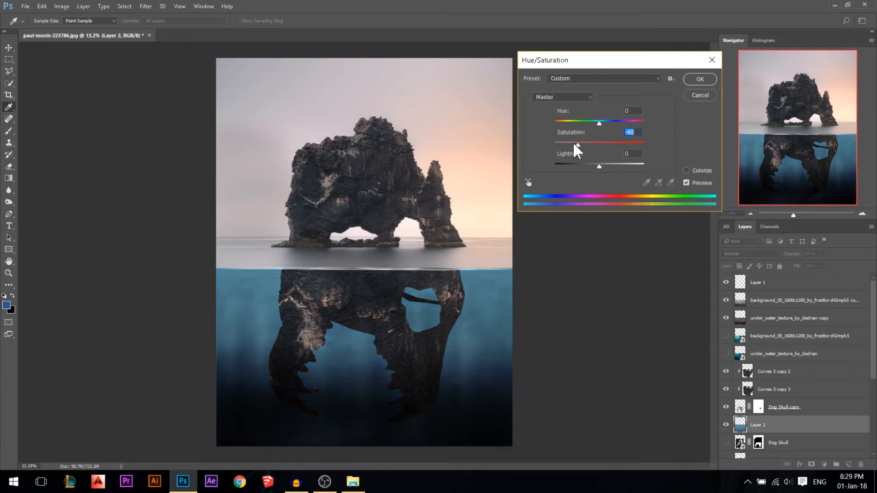
pyautogui.click(688, 80)
pyautogui.press('v')
pyautogui.scroll(3, 459, 211)
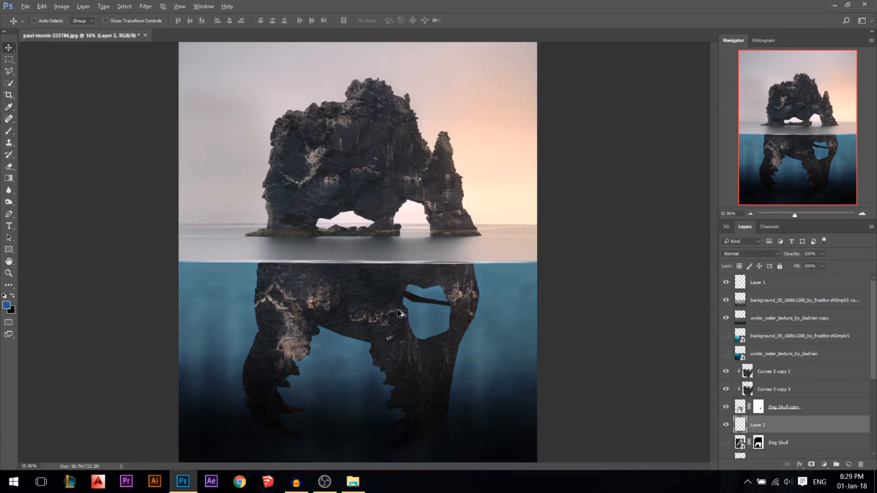
# Lower the opacity of the Dog Skull copy layer to 77% so the skull blends into the water.
pyautogui.scroll(-3, 460, 200)
pyautogui.keyDown('ctrl'); pyautogui.click(392, 258); pyautogui.keyUp('ctrl')
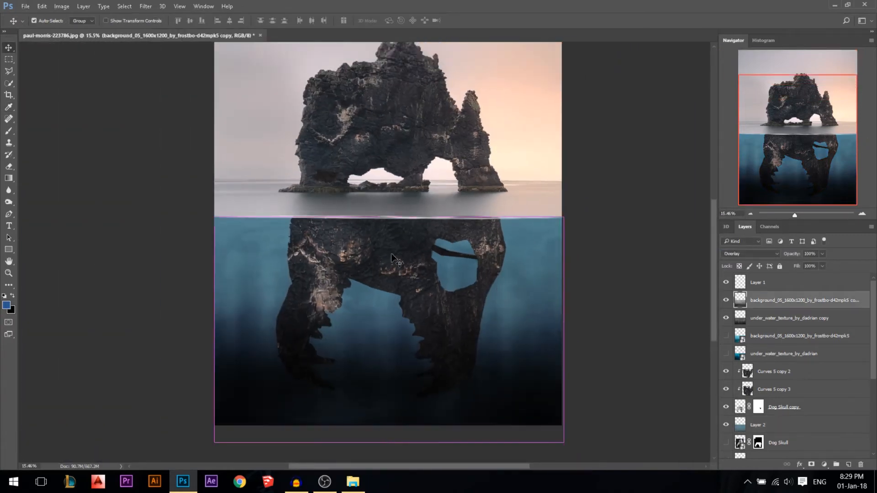
pyautogui.click(726, 408)
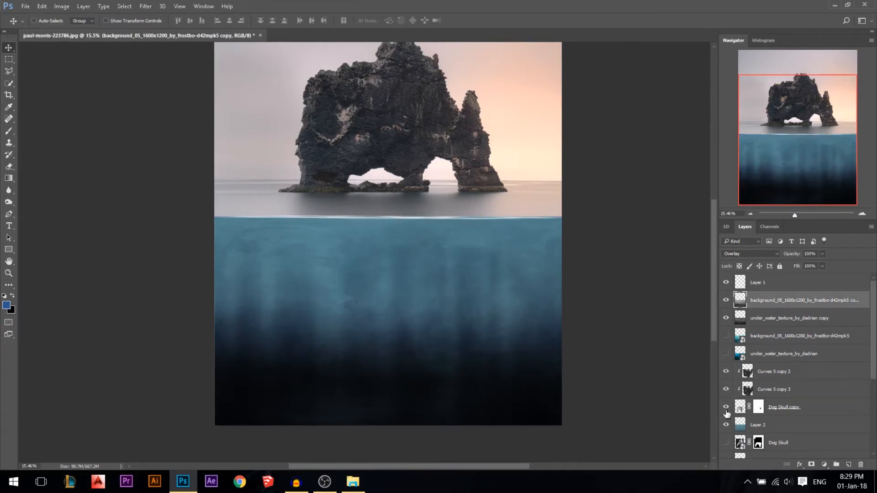
pyautogui.click(784, 408)
pyautogui.moveTo(784, 257); pyautogui.dragTo(793, 258)
pyautogui.scroll(2, 397, 361)
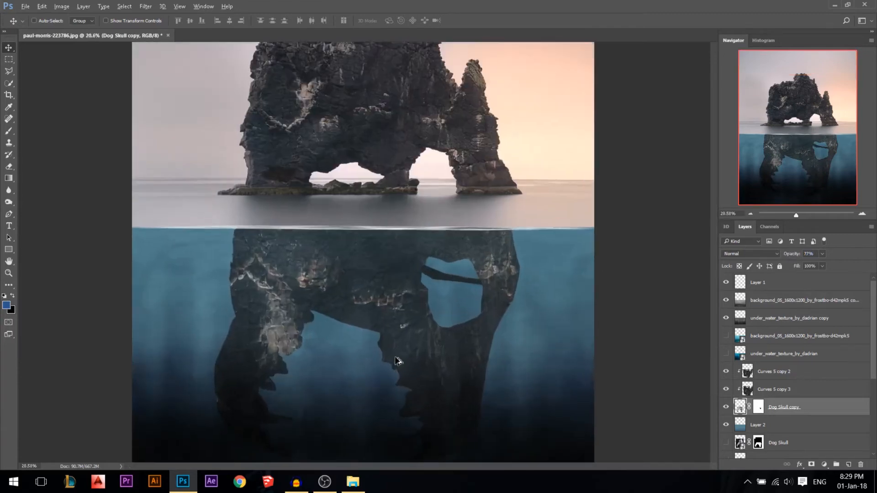
pyautogui.scroll(-1, 397, 361)
pyautogui.scroll(-1, 294, 386)
pyautogui.scroll(-1, 353, 401)
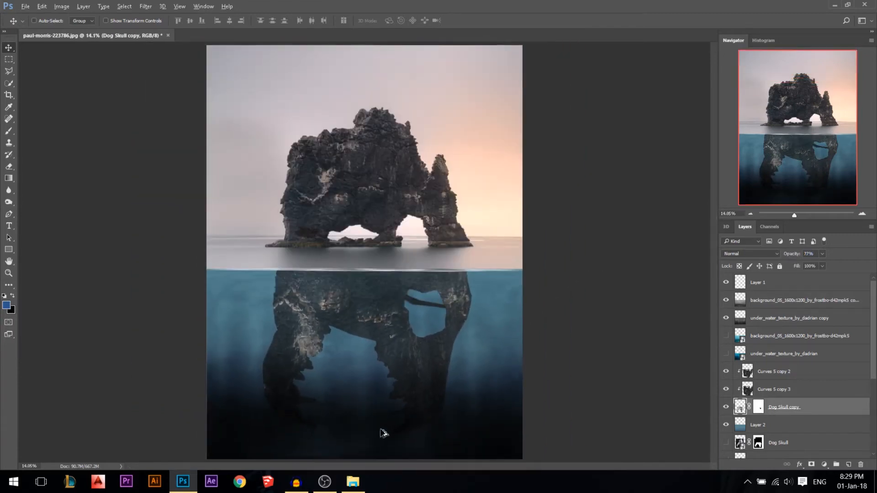
# Lift the blacks of the under_water_texture_by_dadrian copy layer with Curves, raising the black point output to 55.
pyautogui.scroll(2, 383, 433)
pyautogui.keyDown('ctrl'); pyautogui.click(486, 142); pyautogui.keyUp('ctrl')
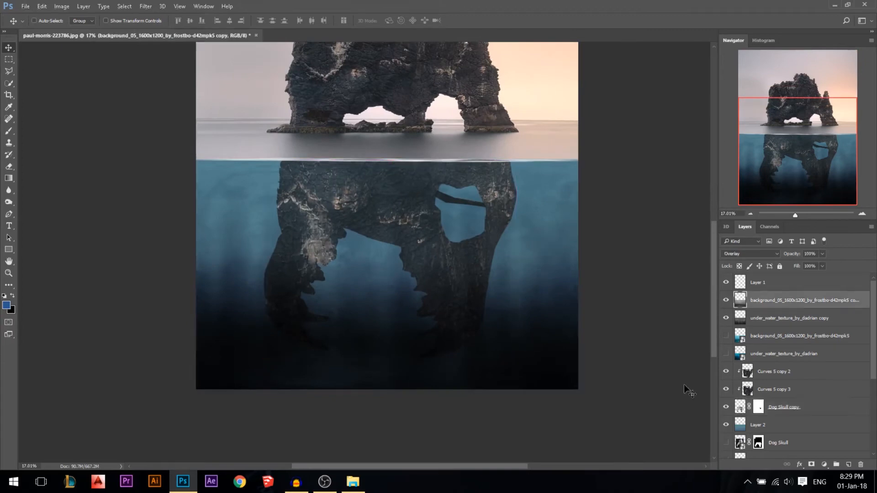
pyautogui.click(729, 413)
pyautogui.click(729, 412)
pyautogui.click(741, 318)
pyautogui.hotkey('ctrl', 'm')
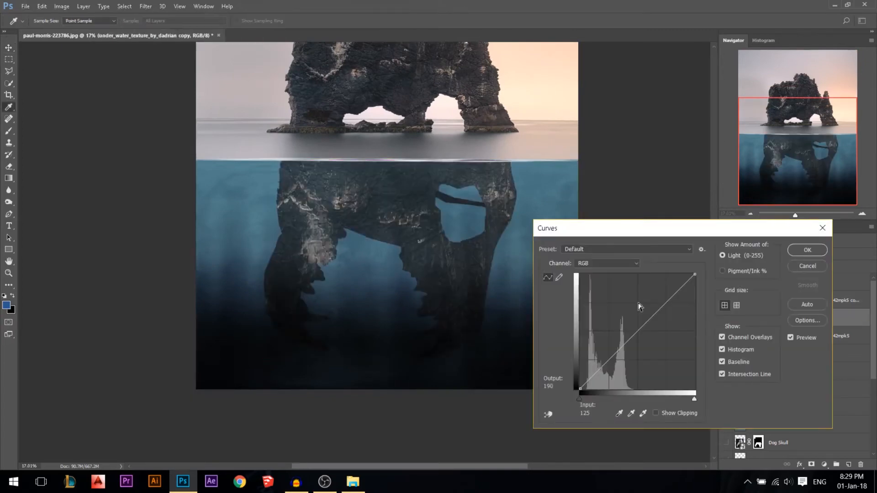
pyautogui.moveTo(582, 387); pyautogui.dragTo(580, 364)
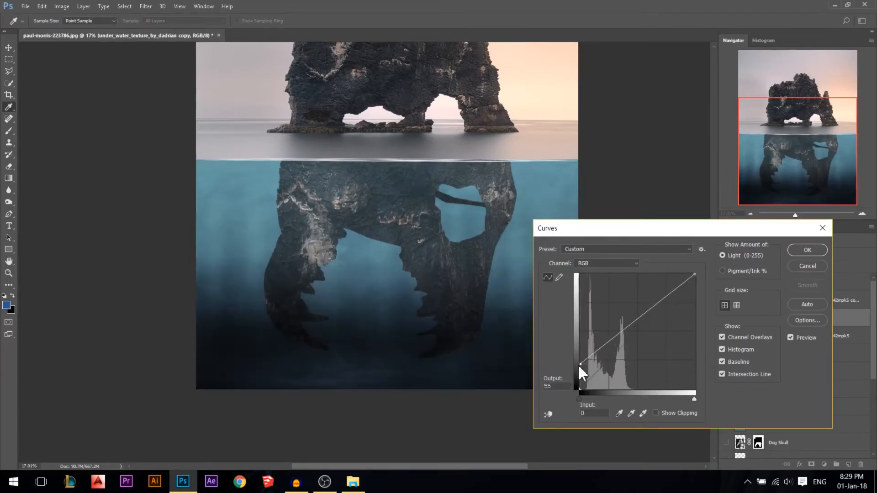
pyautogui.moveTo(697, 276); pyautogui.dragTo(696, 287)
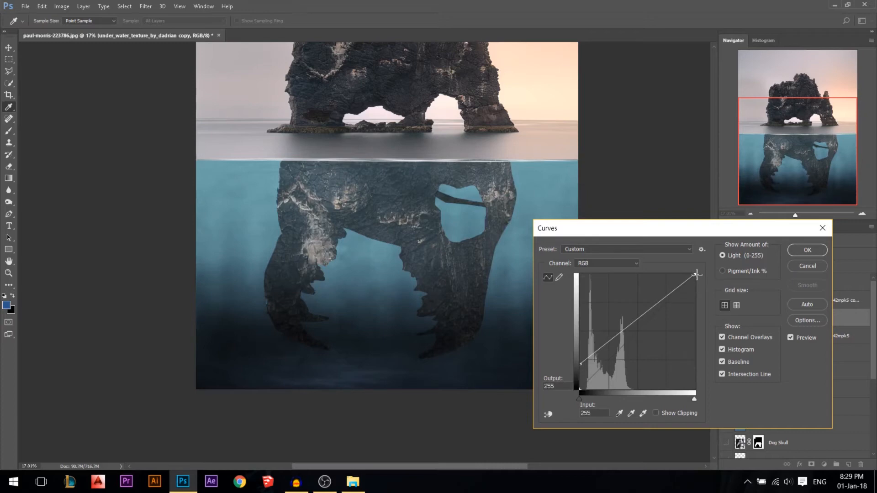
pyautogui.click(807, 250)
# Flatten the contrast of the background_05_1600x1200 copy layer with Curves, setting the black point output to 48 and the white point output to 183.
pyautogui.click(808, 300)
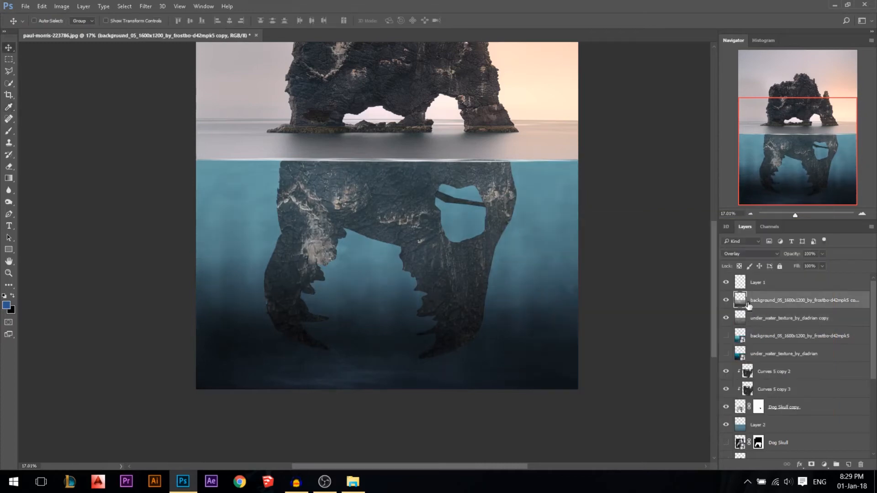
pyautogui.hotkey('ctrl', 'm')
pyautogui.moveTo(581, 389); pyautogui.dragTo(580, 367)
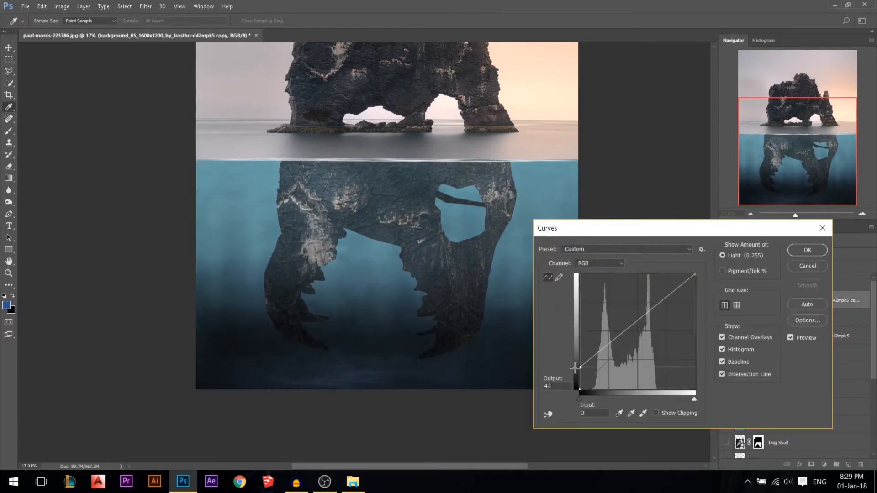
pyautogui.moveTo(695, 274); pyautogui.dragTo(694, 298)
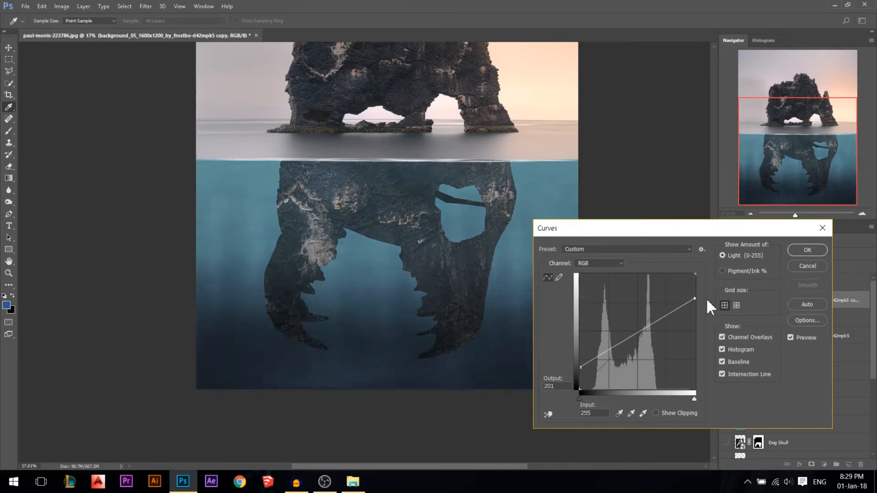
pyautogui.moveTo(695, 300); pyautogui.dragTo(699, 306)
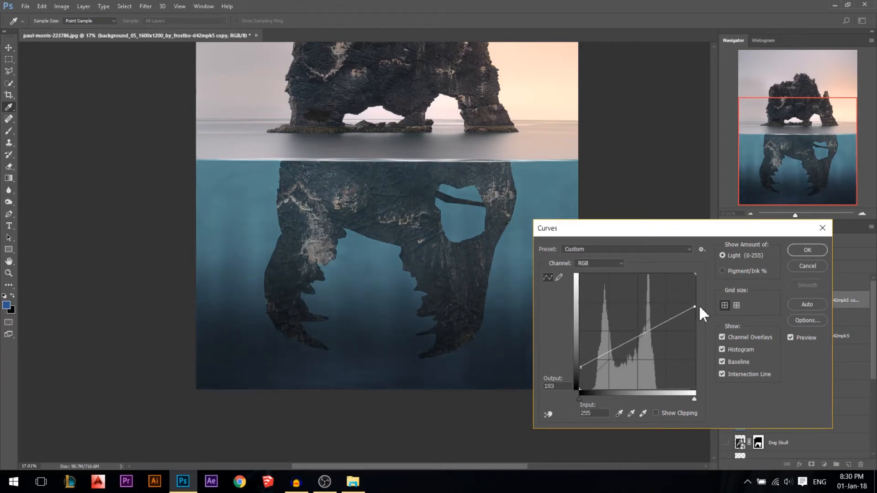
pyautogui.click(792, 251)
pyautogui.scroll(-2, 472, 242)
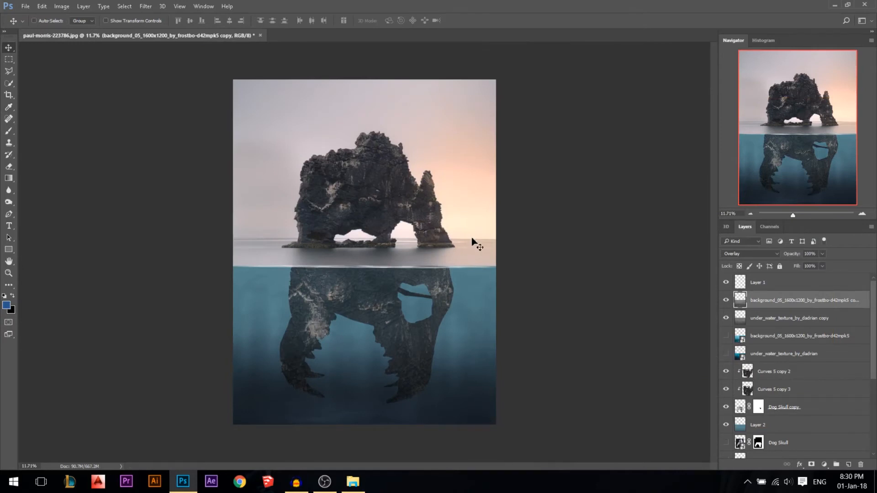
pyautogui.scroll(2, 417, 364)
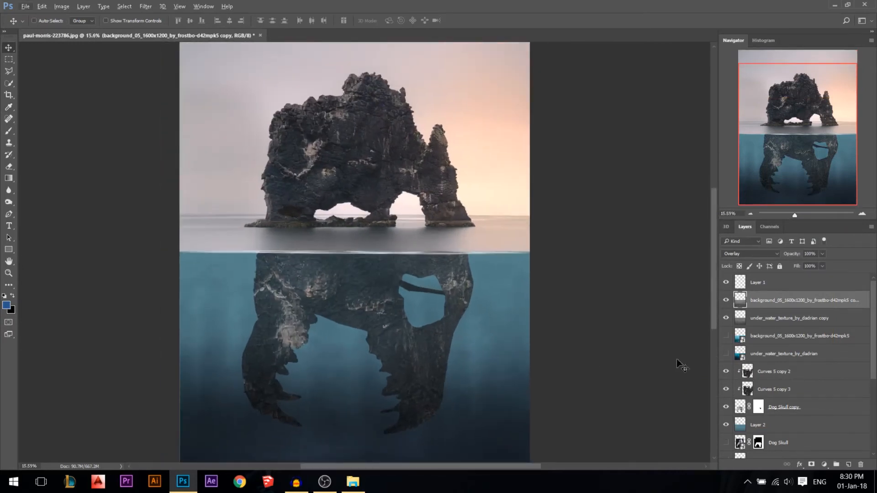
# Try to colorize the Dog Skull copy layer with a clipped Hue/Saturation adjustment at saturation 100, and delete the adjustment.
pyautogui.click(726, 407)
pyautogui.click(727, 407)
pyautogui.click(738, 409)
pyautogui.click(823, 464)
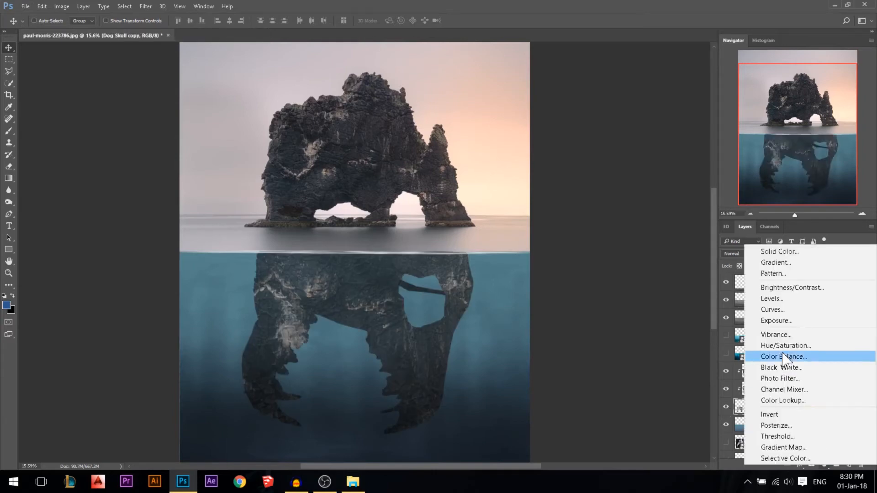
pyautogui.click(780, 342)
pyautogui.click(631, 169)
pyautogui.moveTo(626, 139); pyautogui.dragTo(754, 141)
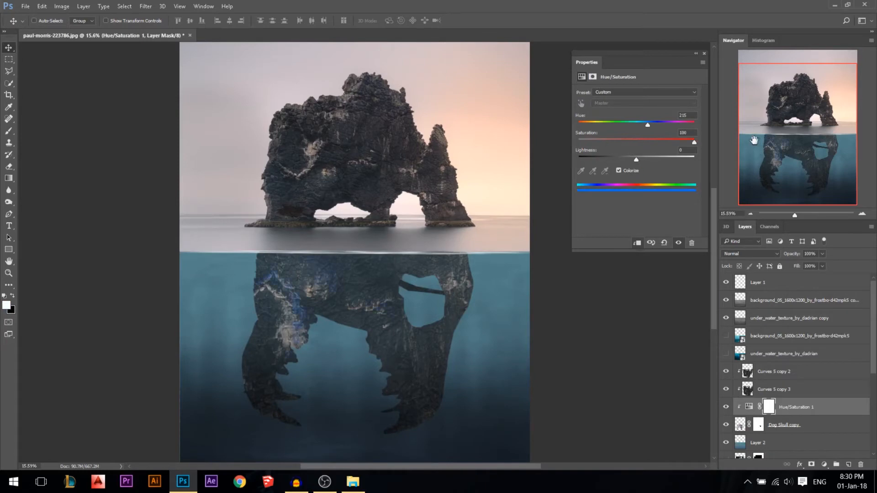
pyautogui.click(704, 52)
pyautogui.press('Delete')
# Compare the skull with and without the Curves 5 copy 3 layer and set that layer's opacity to 100%.
pyautogui.click(726, 389)
pyautogui.click(726, 389)
pyautogui.scroll(3, 417, 344)
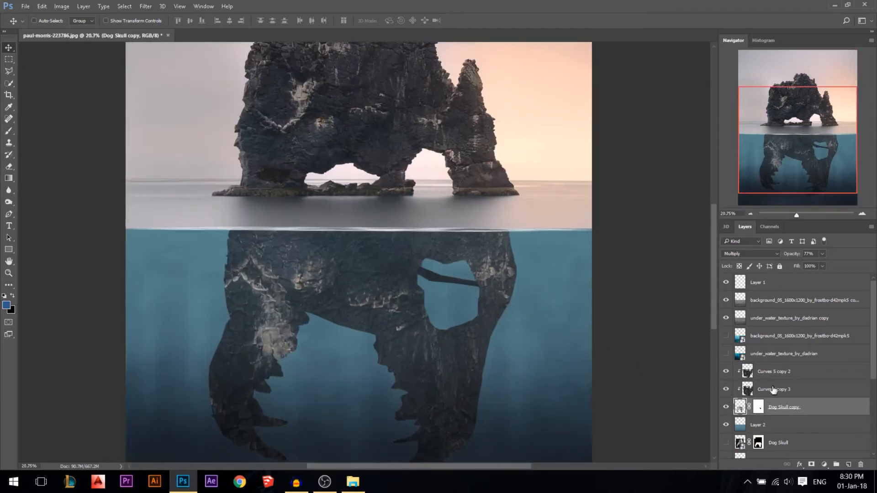
pyautogui.click(772, 389)
pyautogui.moveTo(790, 254); pyautogui.dragTo(786, 257)
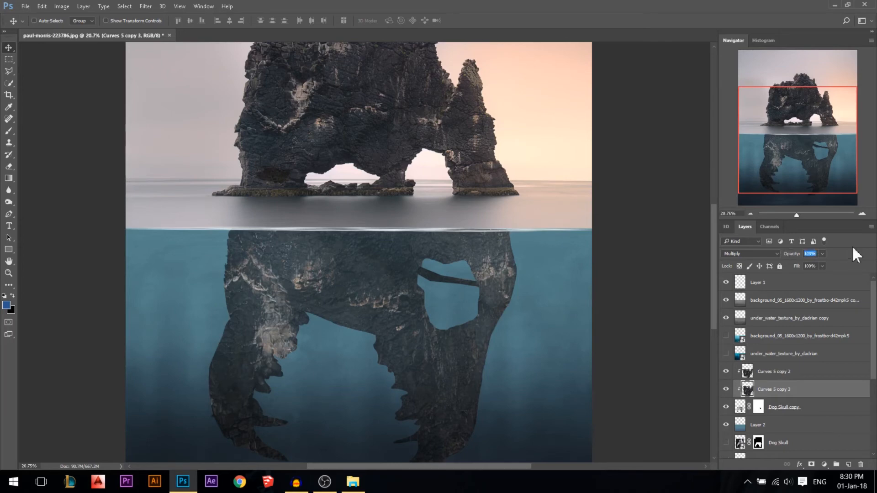
# Add a clipped Hue/Saturation adjustment above the Dog Skull copy layer, colorizing the skull with a strongly saturated blue.
pyautogui.click(788, 406)
pyautogui.click(824, 464)
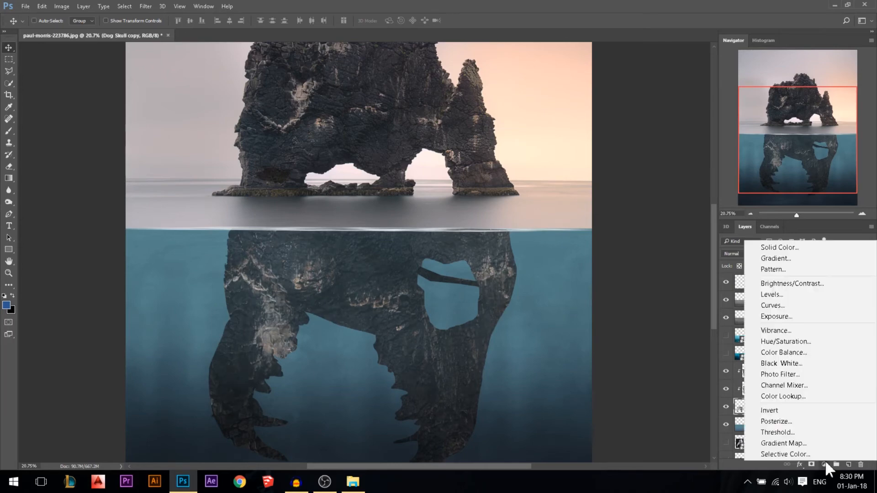
pyautogui.click(786, 341)
pyautogui.click(626, 169)
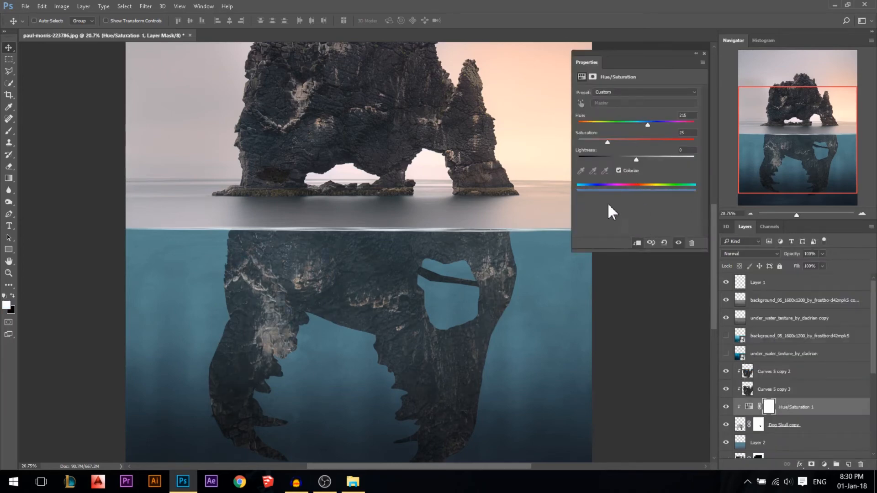
pyautogui.moveTo(640, 124); pyautogui.dragTo(682, 141)
pyautogui.click(703, 53)
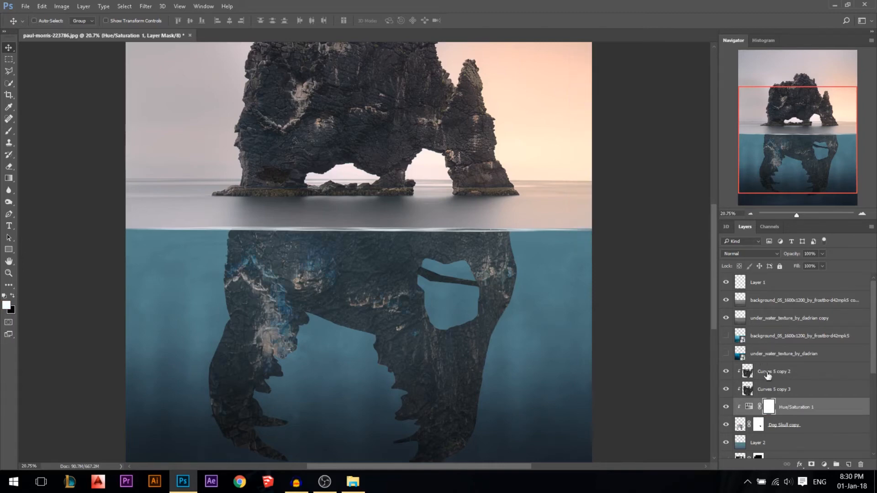
# Set the opacity of the Curves 5 copy 3 layer to 91% and of the Curves 5 copy 2 layer to 89%.
pyautogui.click(771, 389)
pyautogui.moveTo(791, 250); pyautogui.dragTo(793, 257)
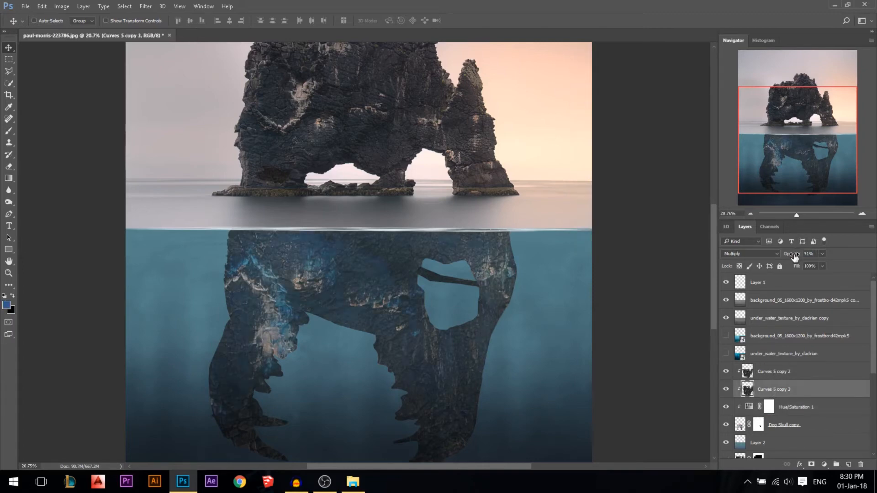
pyautogui.click(785, 373)
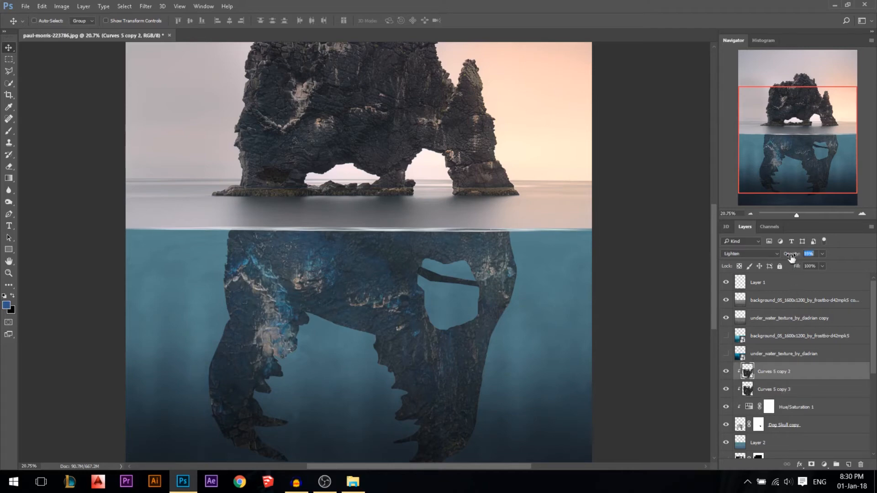
pyautogui.scroll(-2, 475, 308)
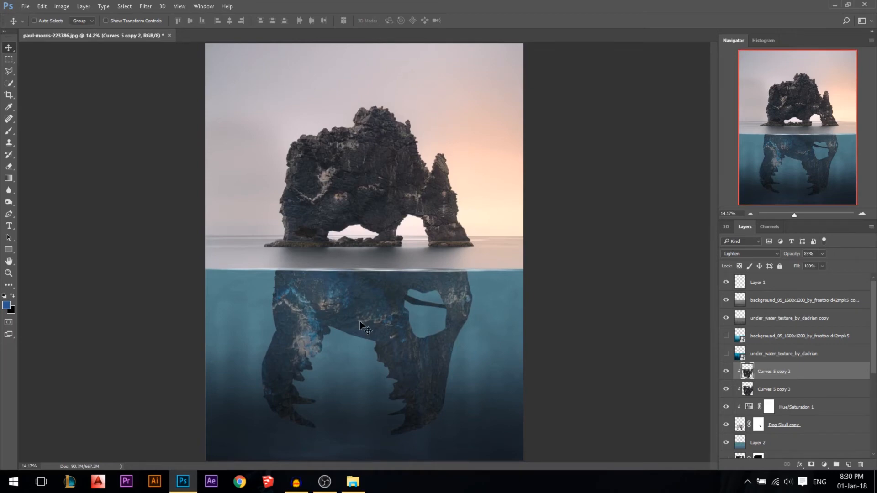
pyautogui.scroll(4, 377, 314)
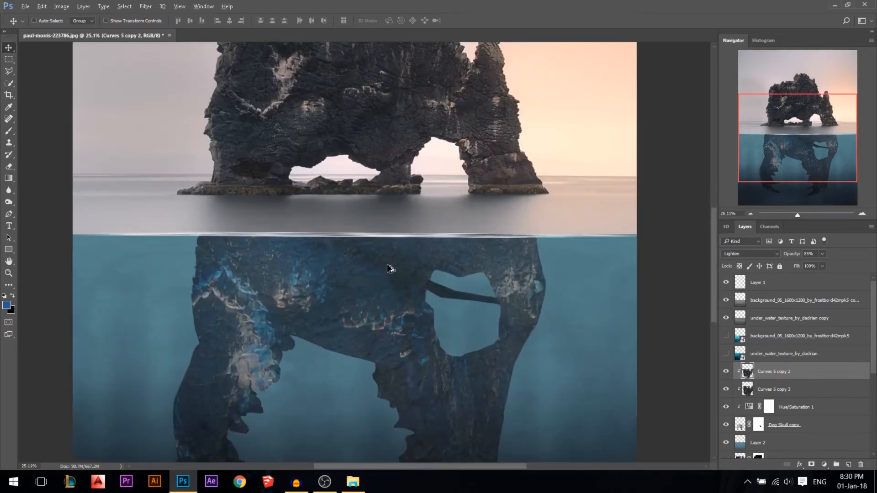
pyautogui.scroll(-2, 388, 269)
# Duplicate the Dog Skull copy layer with its mask, hiding the original, and set the duplicate's opacity to 79%.
pyautogui.keyDown('ctrl'); pyautogui.click(401, 303); pyautogui.keyUp('ctrl')
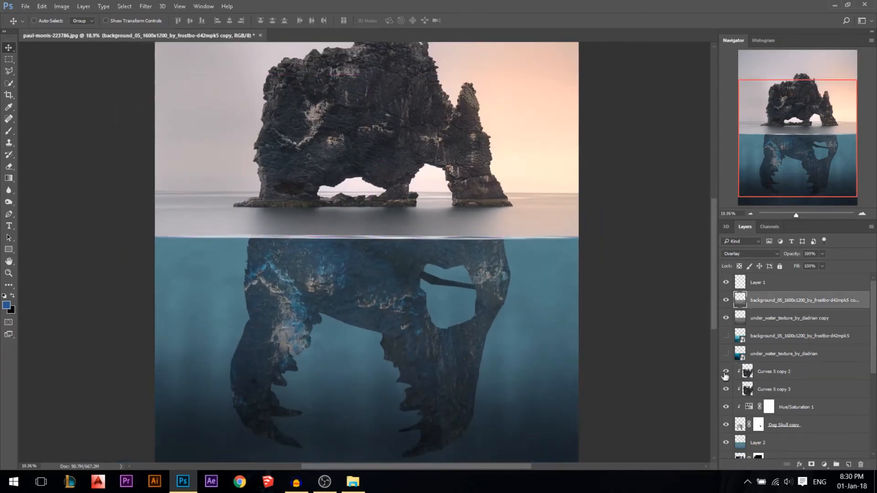
pyautogui.scroll(-1, 408, 286)
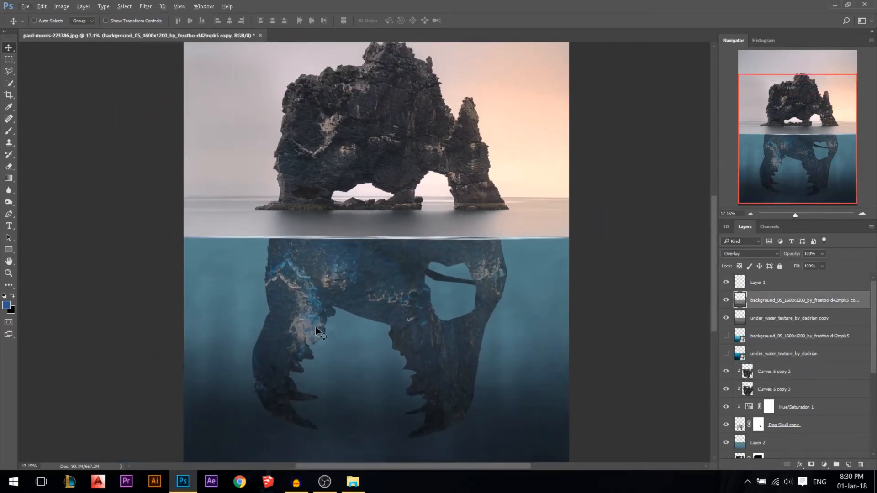
pyautogui.click(759, 426)
pyautogui.scroll(-2, 783, 425)
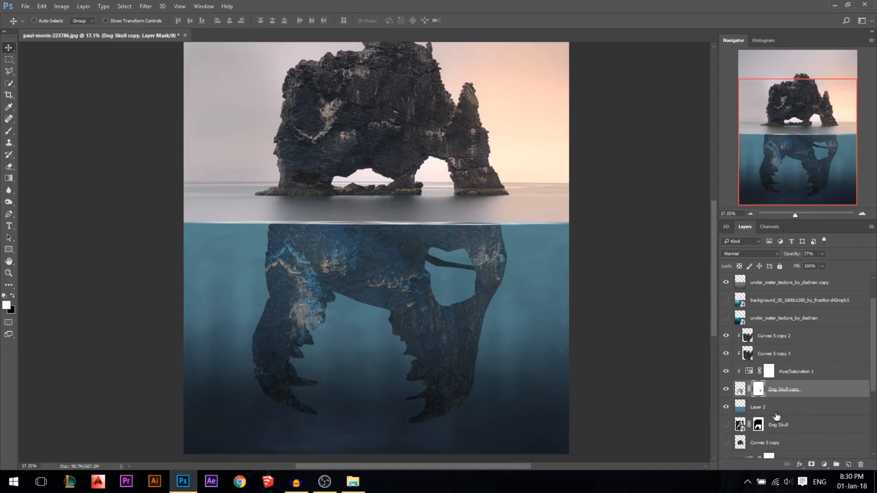
pyautogui.click(725, 391)
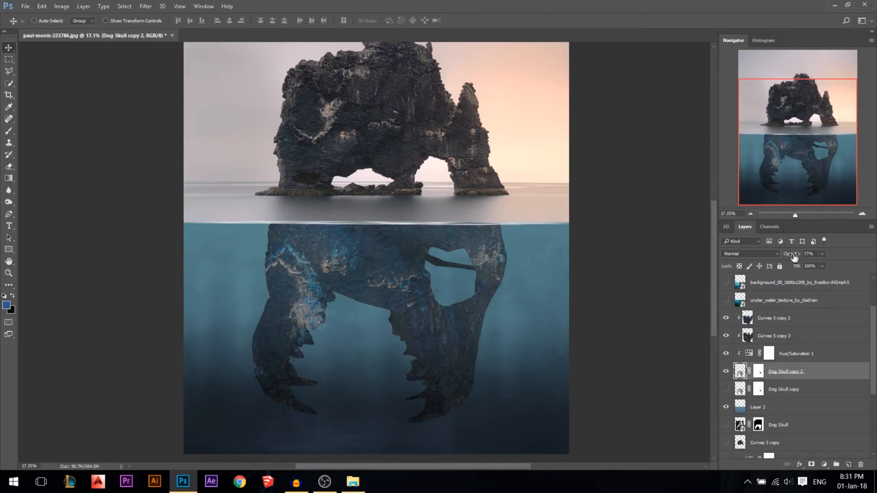
pyautogui.scroll(2, 463, 332)
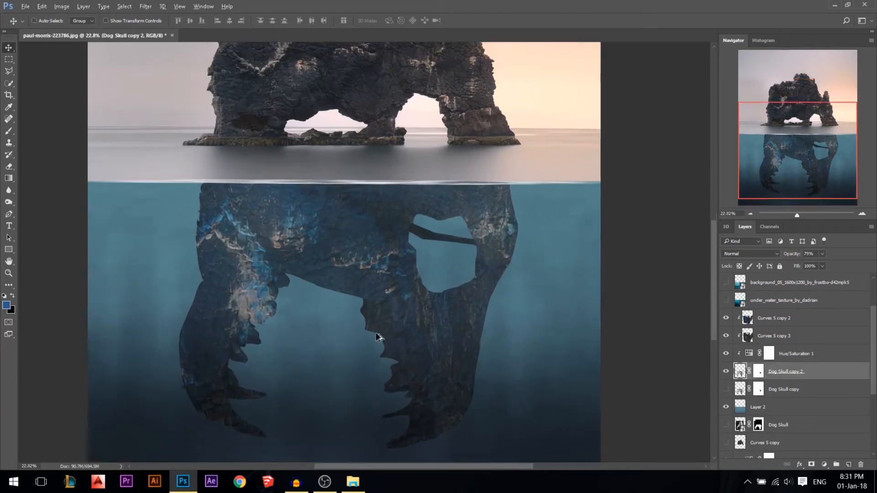
# Paint black on the Dog Skull copy 2 mask with a soft round brush at 19% opacity to fade the skull's outer edges.
pyautogui.click(9, 131)
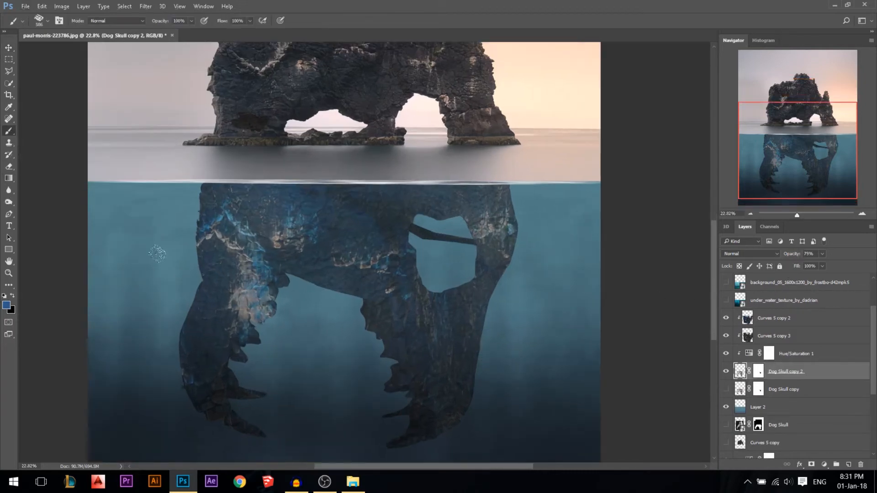
pyautogui.rightClick(186, 224)
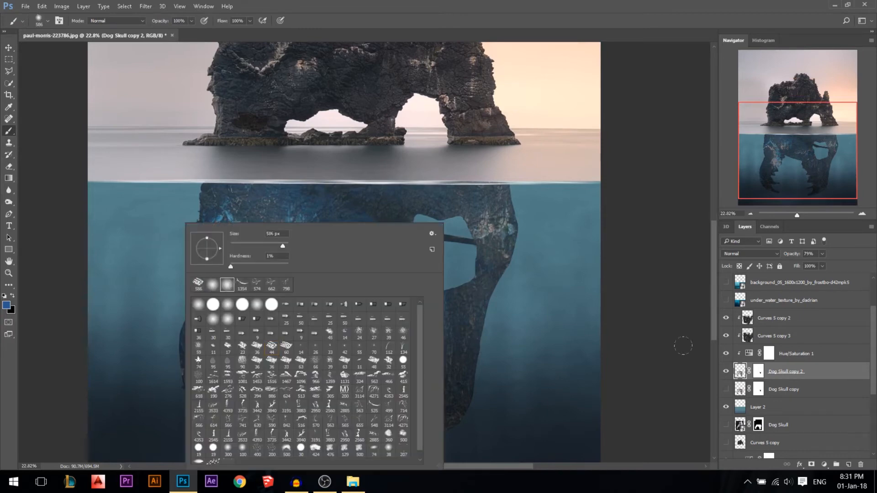
pyautogui.click(765, 373)
pyautogui.moveTo(194, 205); pyautogui.dragTo(184, 218)
pyautogui.moveTo(162, 26)
pyautogui.mouseDown()
pyautogui.moveTo(139, 25)
pyautogui.moveTo(153, 27)
pyautogui.mouseUp()
pyautogui.moveTo(202, 205); pyautogui.dragTo(201, 232)
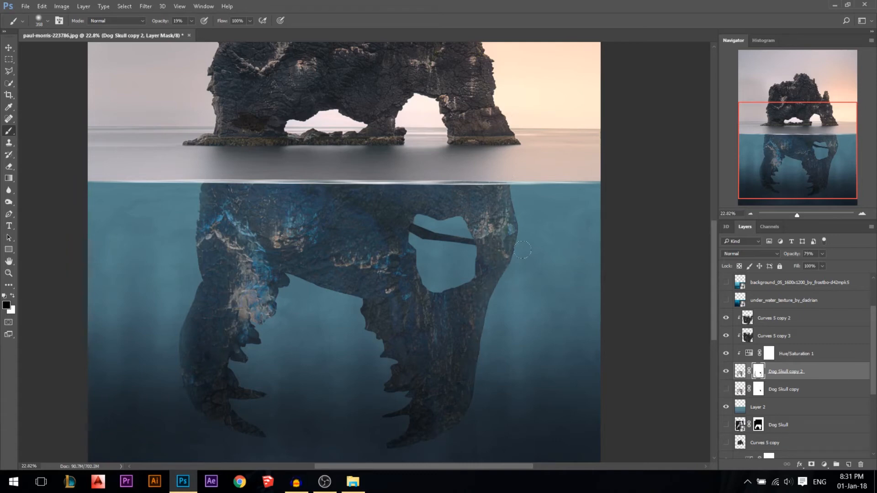
# Enlarge the soft brush to 1164 px and fade the skull's inner jaw and teeth on the Dog Skull copy 2 mask.
pyautogui.press(']')
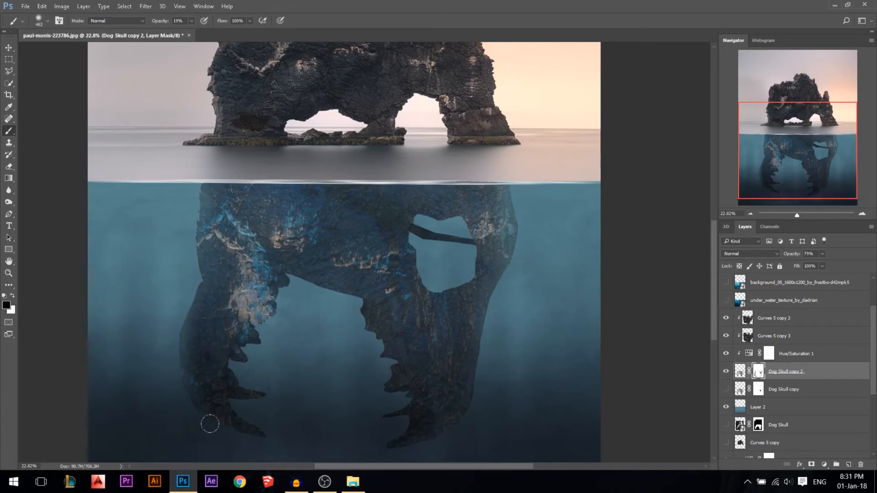
pyautogui.moveTo(317, 372); pyautogui.dragTo(357, 382)
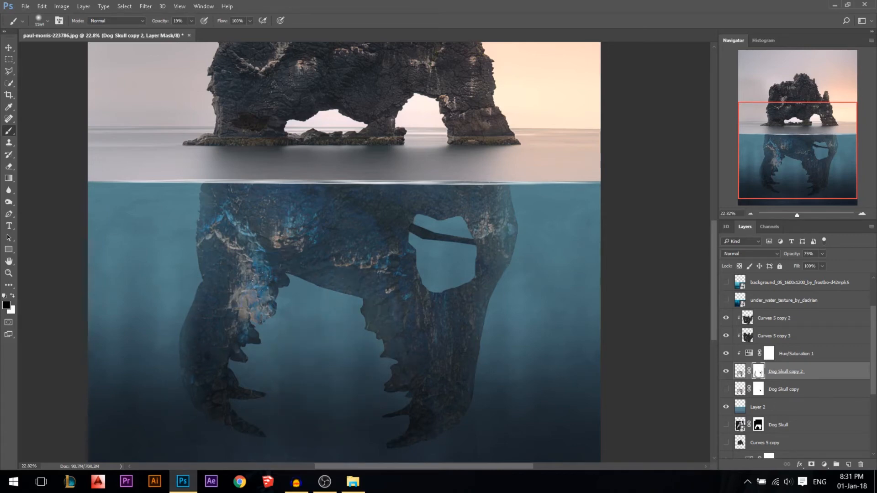
pyautogui.scroll(-2, 501, 260)
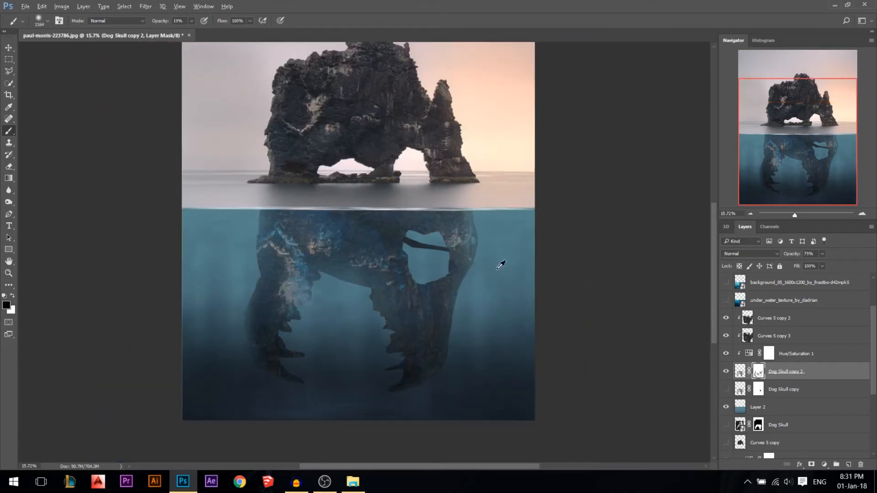
pyautogui.click(8, 47)
pyautogui.scroll(2, 288, 248)
pyautogui.scroll(-1, 466, 256)
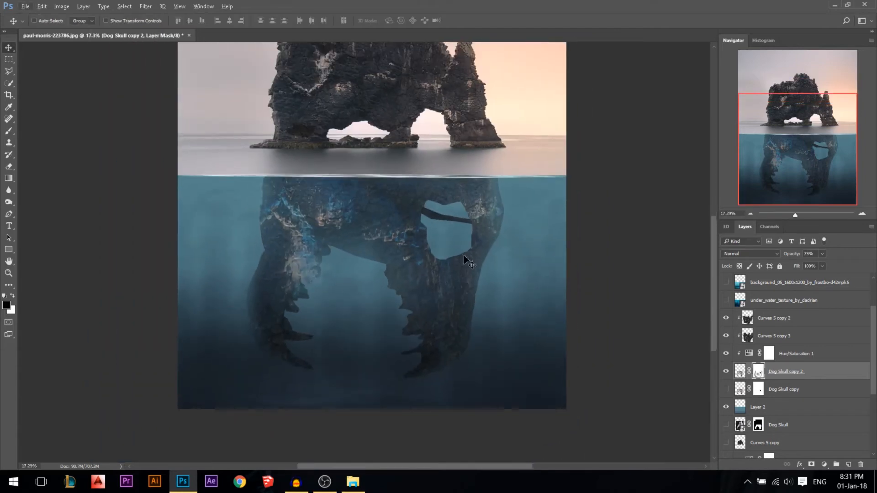
# Outline the tip of the skull's lowest left fang with a polygonal lasso selection, targeting the Dog Skull copy 2 mask.
pyautogui.scroll(4, 319, 398)
pyautogui.press('ctrl')
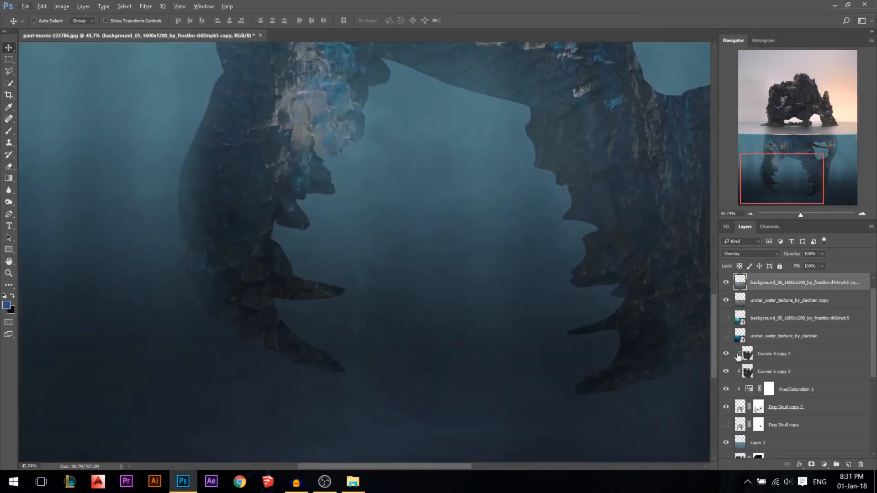
pyautogui.click(762, 408)
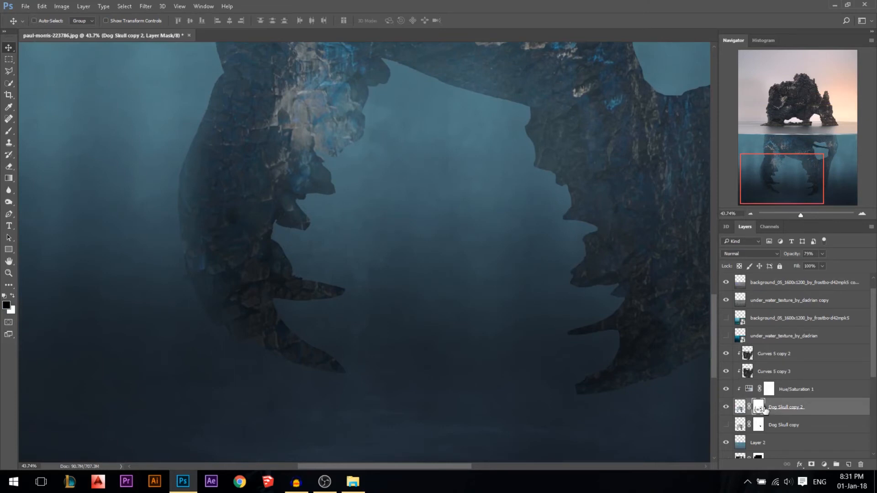
pyautogui.click(12, 71)
pyautogui.scroll(1, 375, 411)
pyautogui.click(288, 329)
pyautogui.click(329, 349)
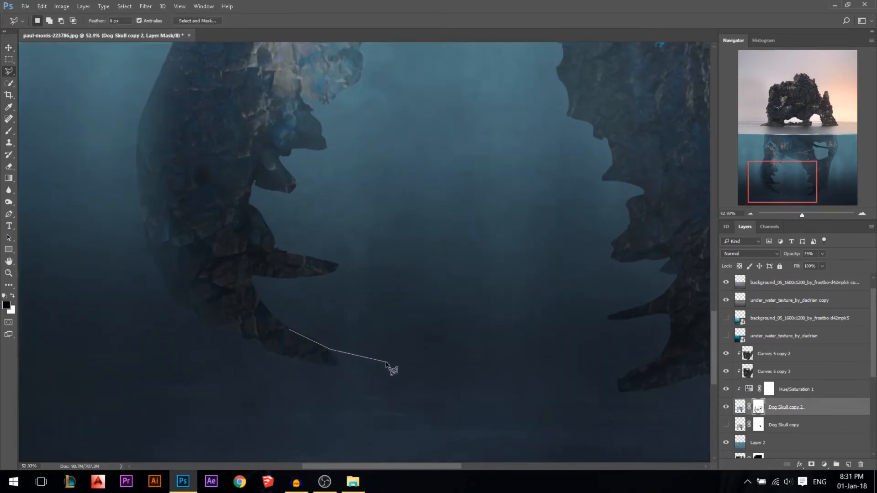
pyautogui.click(392, 367)
pyautogui.doubleClick(279, 351)
# Restore the fang tip by painting white at 100% brush opacity inside the selection on the mask, and deselect.
pyautogui.press('b')
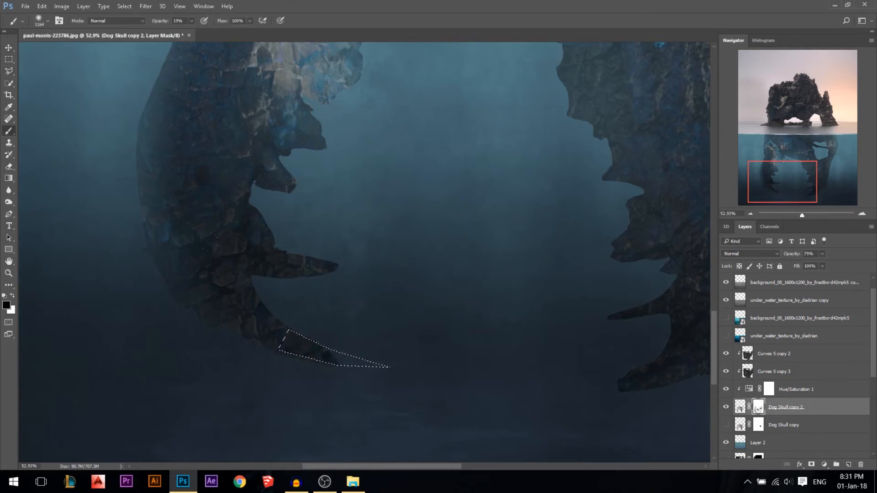
pyautogui.press('x')
pyautogui.press('0')
pyautogui.hotkey('ctrl', 'd')
pyautogui.click(9, 47)
pyautogui.scroll(2, 496, 388)
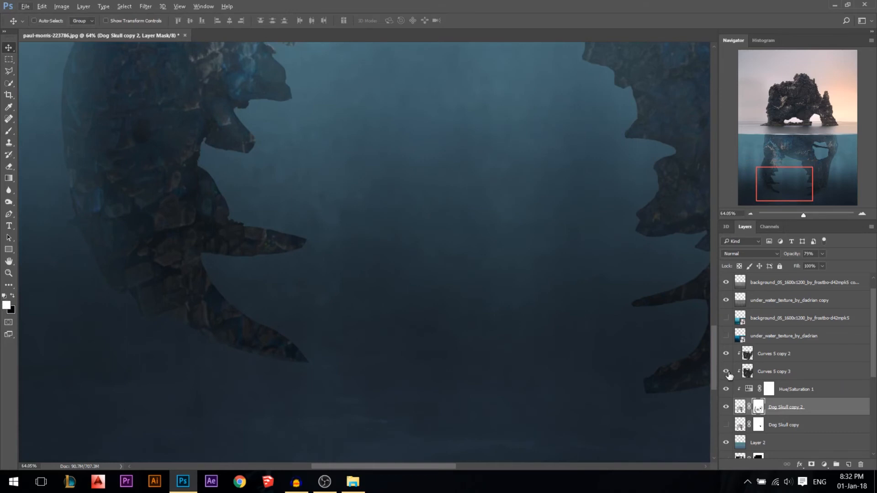
# Compare the skull with Curves 5 copy 3 hidden and shown, and target the Dog Skull copy 2 layer's pixels.
pyautogui.click(726, 371)
pyautogui.click(725, 371)
pyautogui.click(740, 407)
pyautogui.press('b')
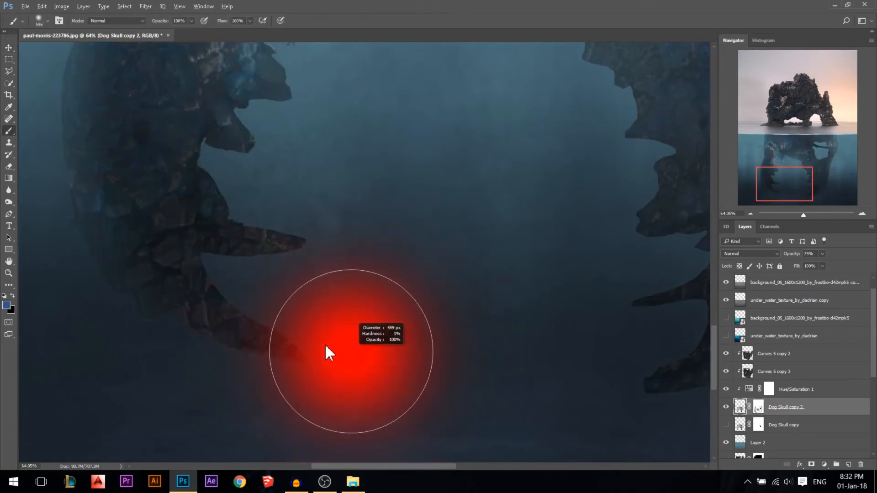
pyautogui.moveTo(270, 292)
pyautogui.mouseDown()
pyautogui.moveTo(338, 361)
pyautogui.moveTo(438, 407)
pyautogui.mouseUp()
pyautogui.hotkey('ctrl', 'z')
# Outline an extended, pointed tip for the skull's lowest left fang with a polygonal lasso selection.
pyautogui.press('l')
pyautogui.click(245, 318)
pyautogui.click(369, 364)
pyautogui.click(306, 362)
pyautogui.doubleClick(233, 342)
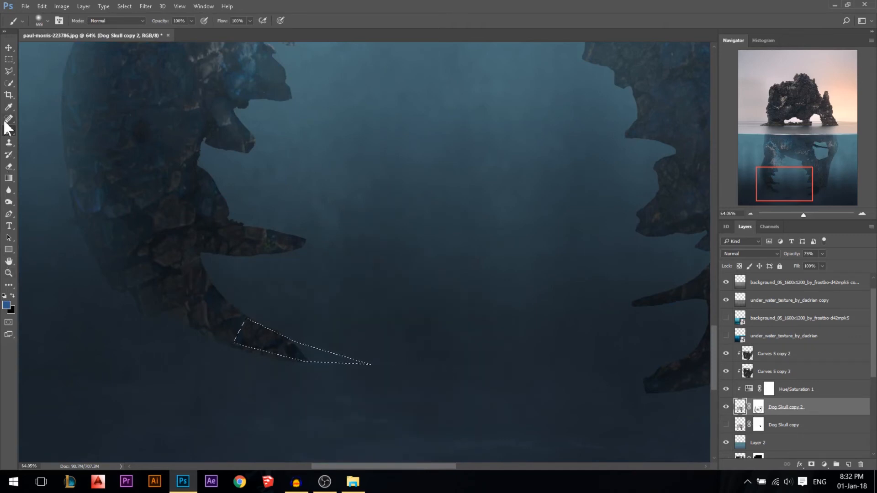
# Clone rock texture from the left jaw into the selection with the Clone Stamp to lengthen the fang tip, and deselect.
pyautogui.click(9, 143)
pyautogui.keyDown('alt'); pyautogui.rightClick(182, 231); pyautogui.keyUp('alt')
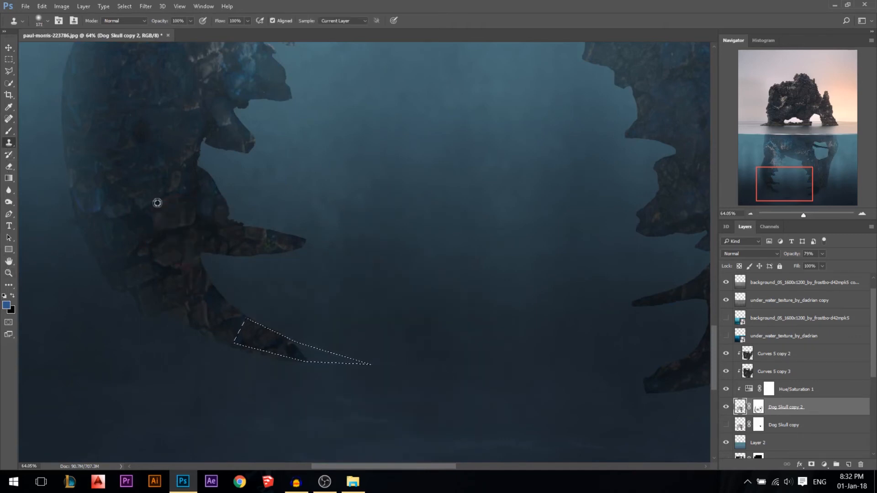
pyautogui.keyDown('alt'); pyautogui.click(142, 200); pyautogui.keyUp('alt')
pyautogui.moveTo(255, 341)
pyautogui.mouseDown()
pyautogui.moveTo(337, 358)
pyautogui.moveTo(316, 354)
pyautogui.mouseUp()
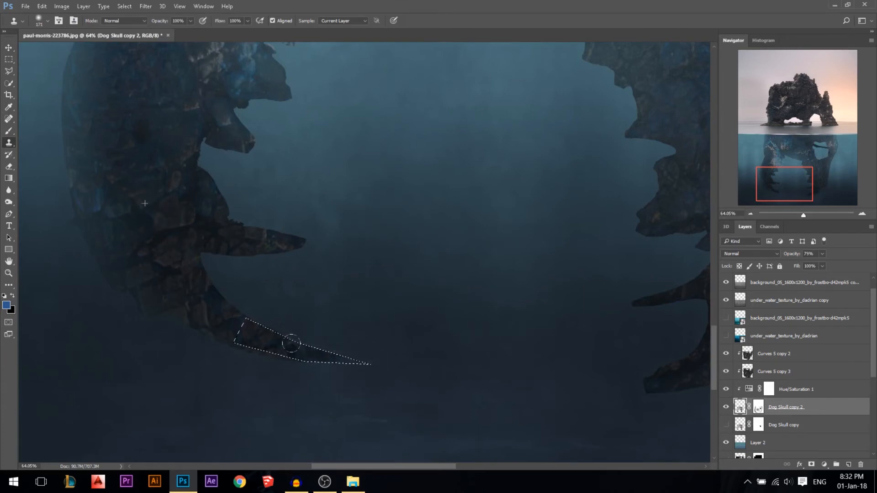
pyautogui.moveTo(386, 362); pyautogui.dragTo(319, 343)
pyautogui.hotkey('ctrl', 'd')
pyautogui.click(9, 47)
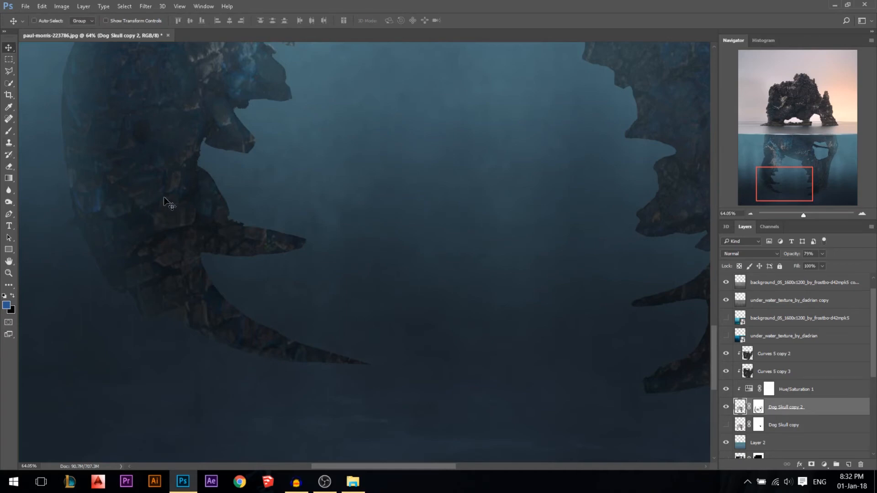
# Outline the area above the lowest right fang with a polygonal lasso selection that cuts a smooth curve into its inner edge.
pyautogui.scroll(-4, 349, 365)
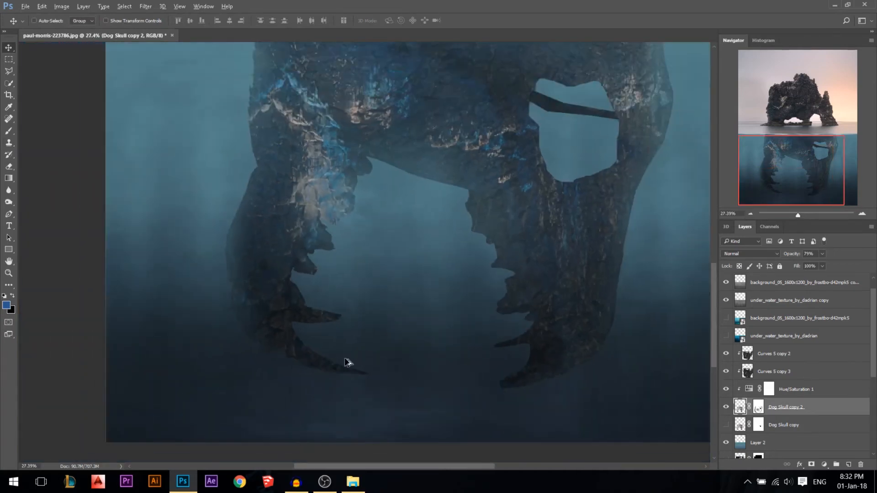
pyautogui.scroll(4, 495, 366)
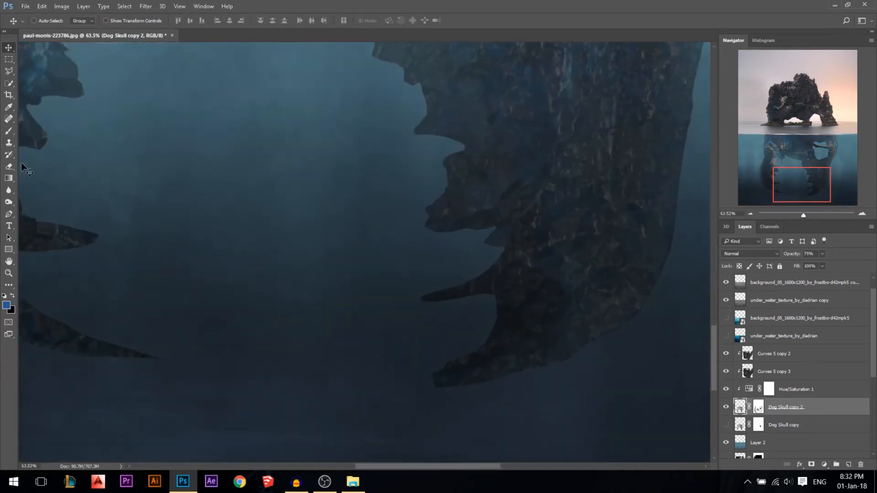
pyautogui.click(9, 71)
pyautogui.click(493, 322)
pyautogui.click(494, 332)
pyautogui.click(485, 351)
pyautogui.click(471, 364)
pyautogui.click(451, 370)
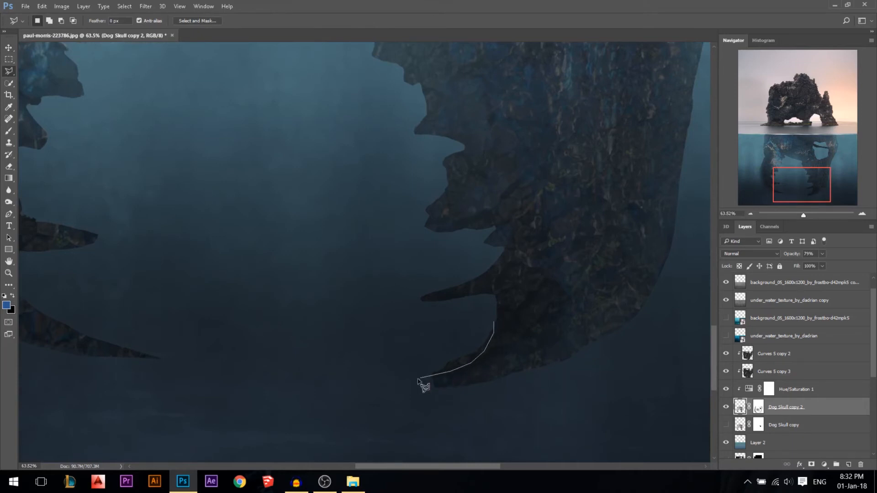
pyautogui.click(412, 379)
pyautogui.click(399, 334)
pyautogui.click(493, 323)
# Hide the selected sliver of the lowest right fang on the Dog Skull copy 2 mask, and deselect.
pyautogui.hotkey('ctrl', '\\')
pyautogui.press('d')
pyautogui.press('alt')
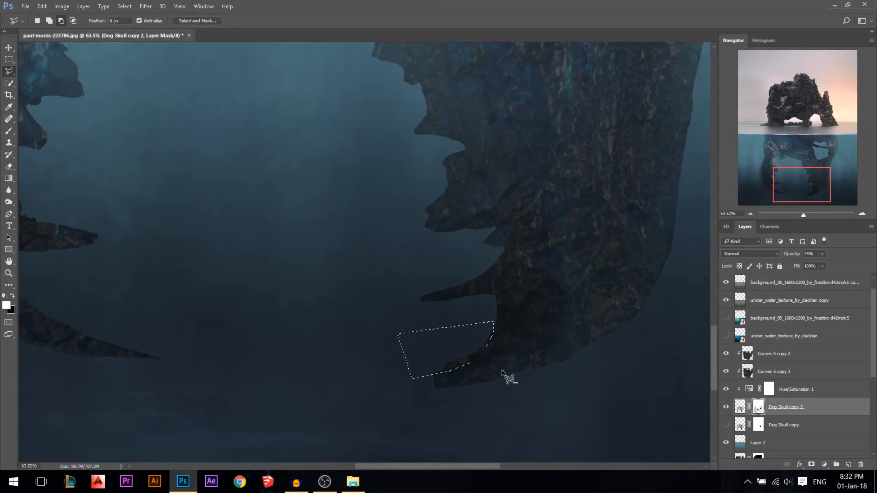
pyautogui.click(770, 371)
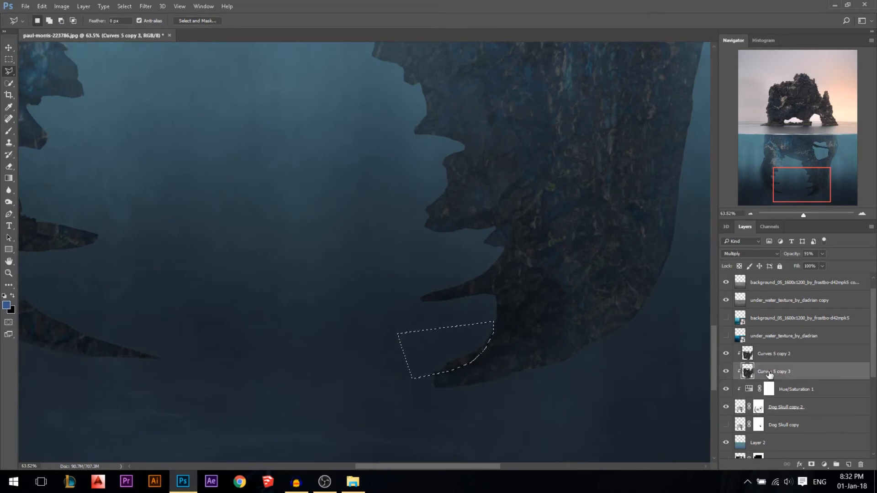
pyautogui.click(766, 355)
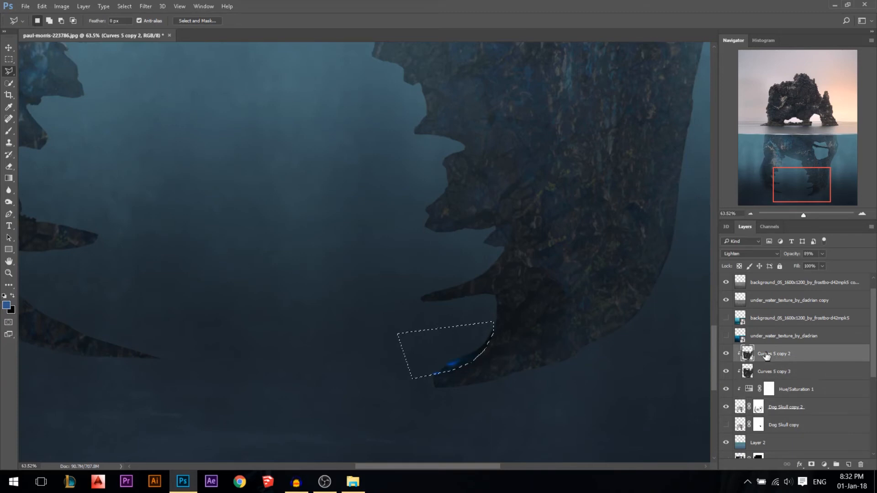
pyautogui.click(759, 408)
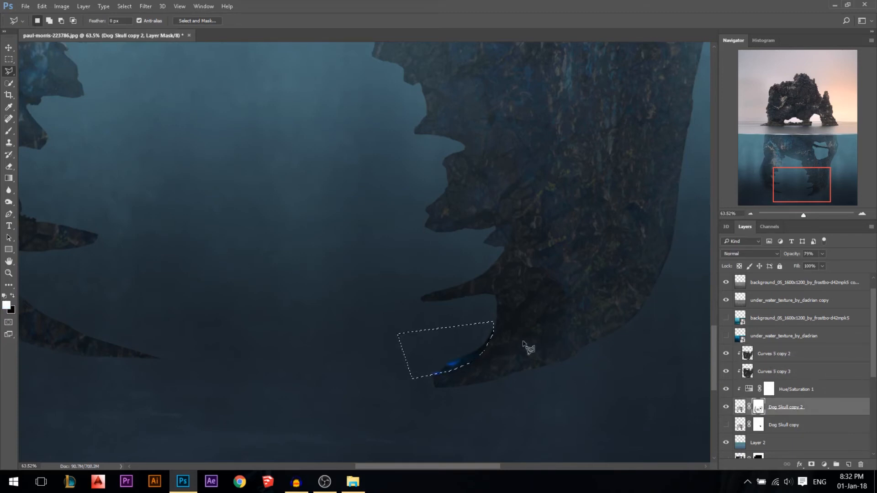
pyautogui.hotkey('ctrl', 'd')
# Outline the lowest right fang's tip with a polygonal lasso, reveal it on the Dog Skull copy 2 mask, and deselect.
pyautogui.click(449, 372)
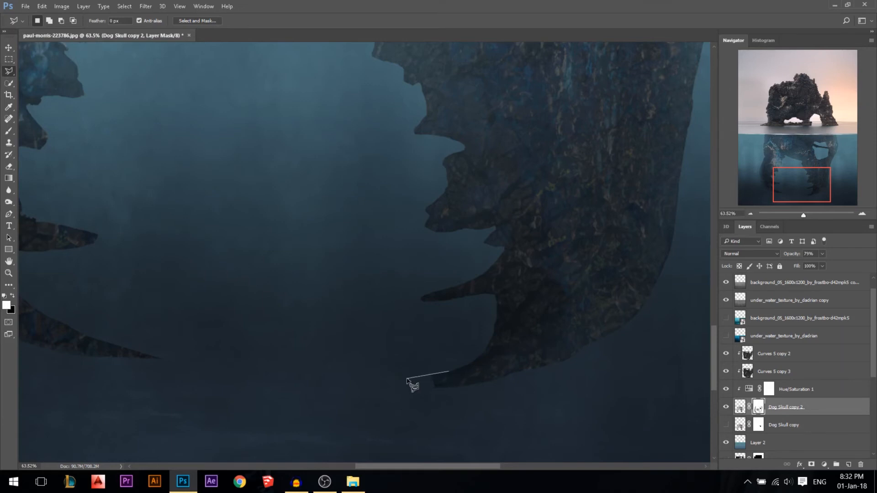
pyautogui.click(437, 387)
pyautogui.doubleClick(504, 381)
pyautogui.click(740, 408)
pyautogui.hotkey('ctrl', 'd')
# Clone rock texture from the right jaw on the Dog Skull copy 2 layer to extend the lowest right fang into a point.
pyautogui.press('s')
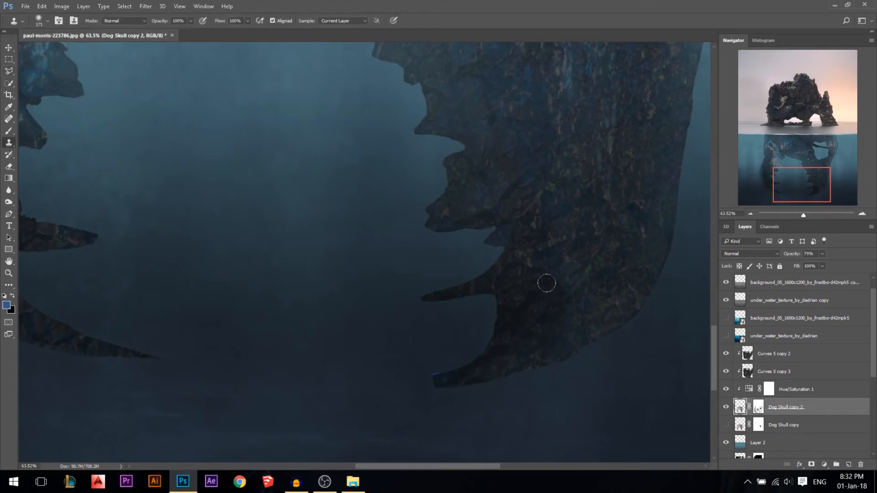
pyautogui.moveTo(539, 302); pyautogui.dragTo(541, 304)
pyautogui.keyDown('alt'); pyautogui.click(541, 305); pyautogui.keyUp('alt')
pyautogui.moveTo(431, 376); pyautogui.dragTo(392, 374)
pyautogui.scroll(2, 521, 389)
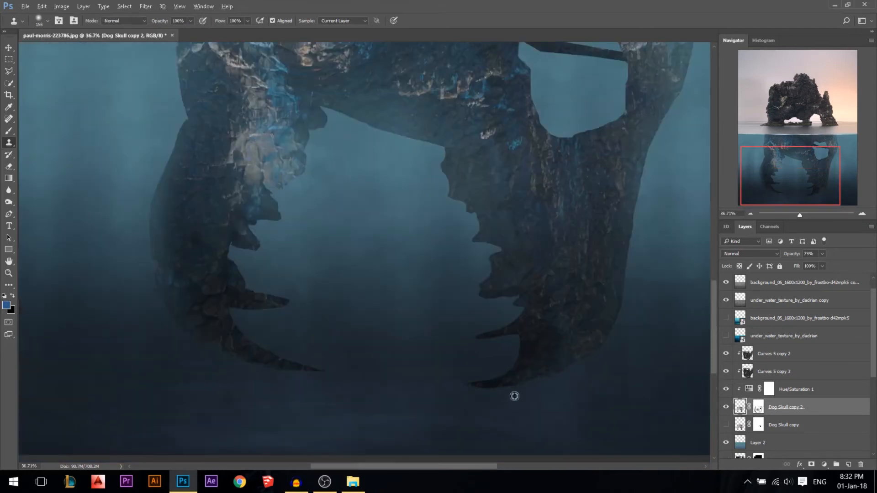
# Retouch the lowest right fang with further Clone Stamp strokes sampled from the right jaw, and deselect.
pyautogui.scroll(3, 486, 390)
pyautogui.moveTo(598, 294); pyautogui.dragTo(644, 262)
pyautogui.moveTo(484, 358)
pyautogui.mouseDown()
pyautogui.moveTo(356, 348)
pyautogui.moveTo(606, 278)
pyautogui.moveTo(481, 334)
pyautogui.moveTo(401, 345)
pyautogui.moveTo(421, 342)
pyautogui.mouseUp()
pyautogui.moveTo(583, 294)
pyautogui.mouseDown()
pyautogui.moveTo(613, 276)
pyautogui.moveTo(603, 262)
pyautogui.moveTo(624, 245)
pyautogui.mouseUp()
pyautogui.hotkey('ctrl', 'd')
pyautogui.scroll(-5, 488, 356)
pyautogui.scroll(-6, 488, 357)
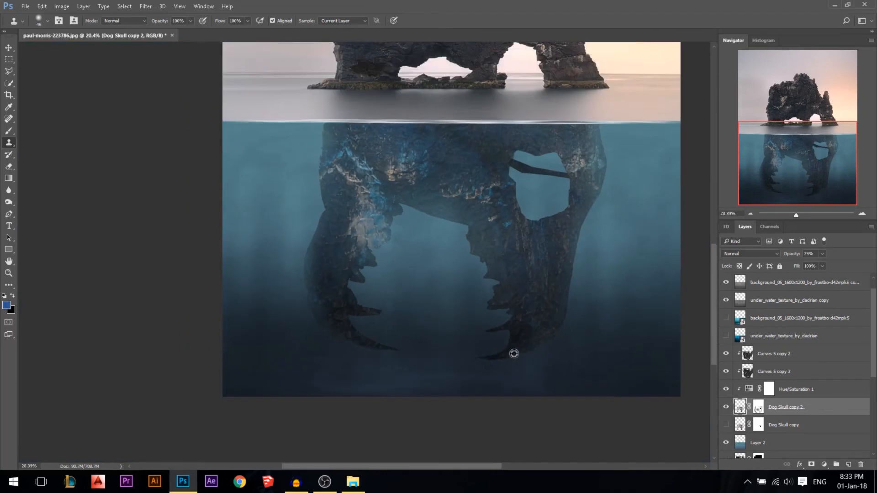
# Delete the Hue/Saturation 1 adjustment layer above Dog Skull copy 2.
pyautogui.click(8, 48)
pyautogui.hotkey('ctrl', '0')
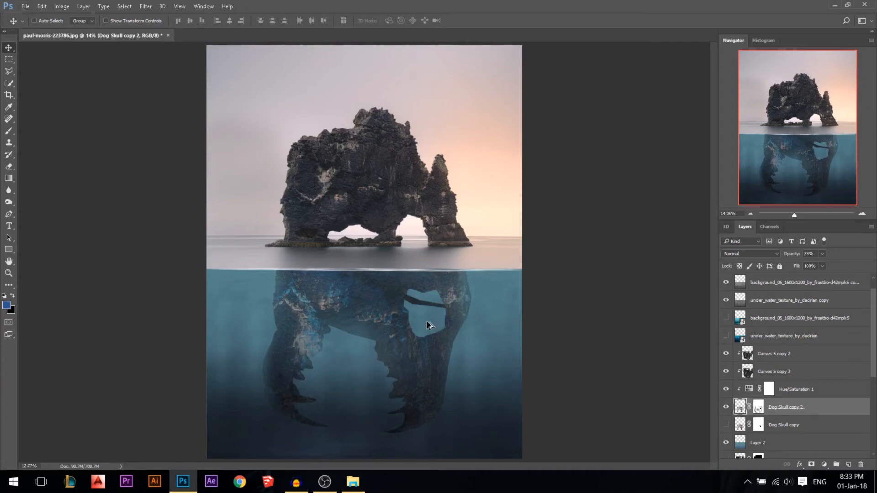
pyautogui.scroll(3, 426, 321)
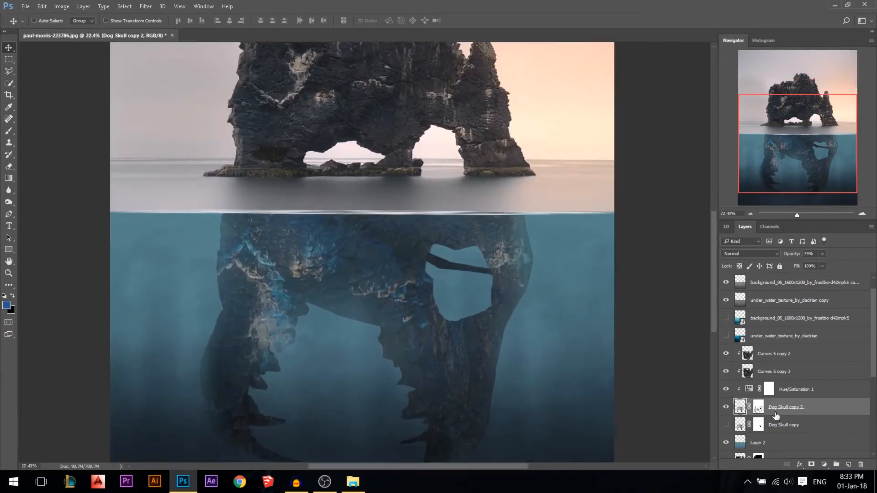
pyautogui.hotkey('ctrl', 'z')
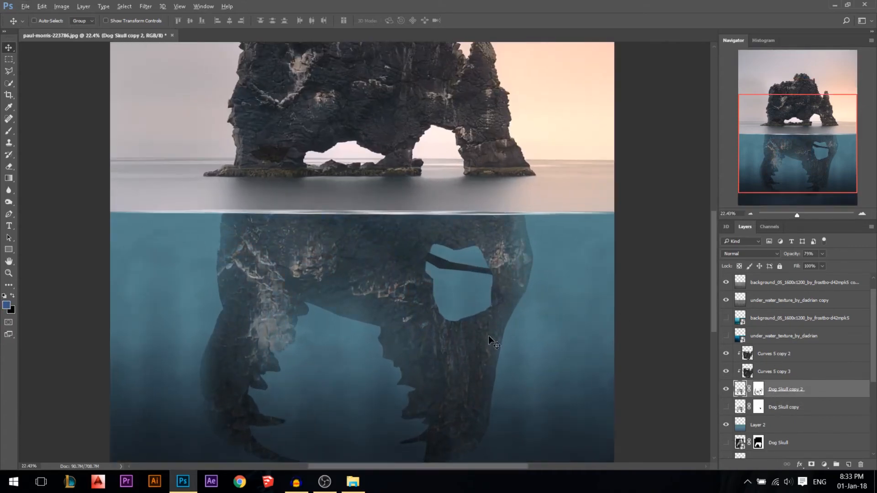
# Add a Color Balance adjustment clipped to Dog Skull copy 2 and shift its midtones toward cyan.
pyautogui.scroll(-2, 456, 294)
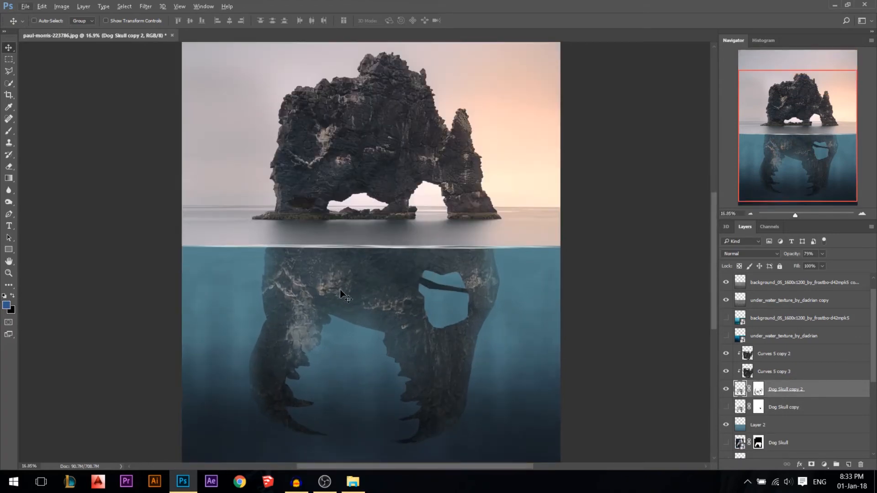
pyautogui.click(825, 462)
pyautogui.click(783, 358)
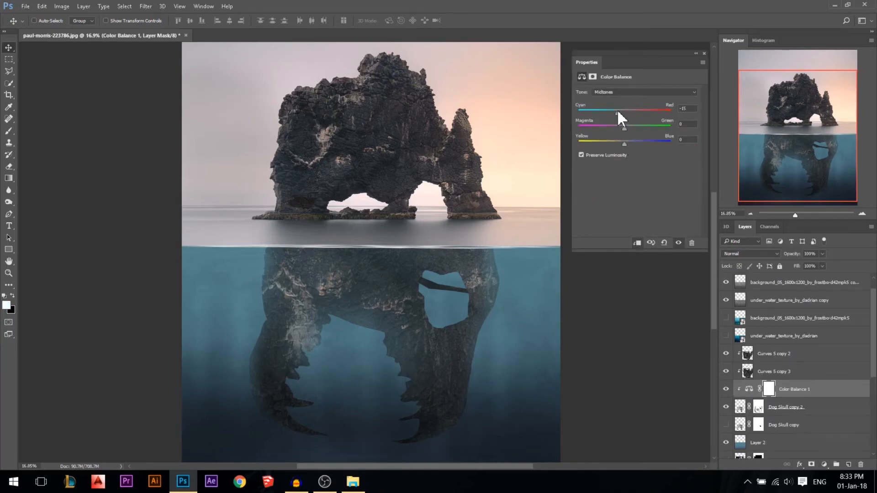
pyautogui.moveTo(631, 111); pyautogui.dragTo(605, 112)
pyautogui.click(704, 53)
# Examine the skull's jaws and fangs, comparing them with the Curves 5 copy 3 rock texture hidden and shown.
pyautogui.scroll(3, 471, 201)
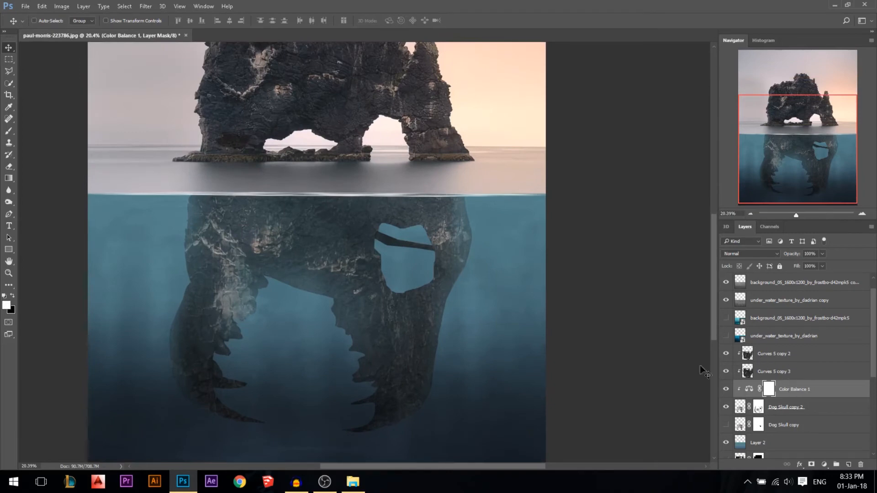
pyautogui.scroll(5, 249, 384)
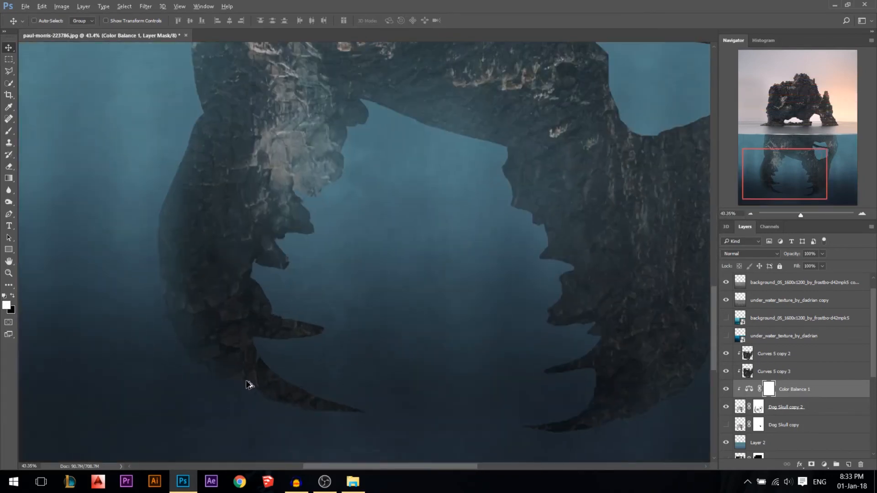
pyautogui.scroll(-3, 249, 384)
pyautogui.keyDown('ctrl'); pyautogui.click(437, 161); pyautogui.keyUp('ctrl')
pyautogui.click(726, 371)
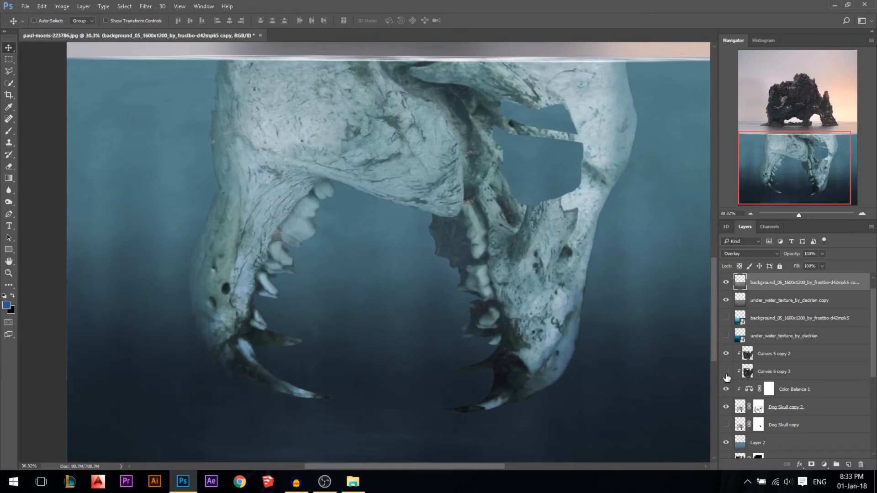
pyautogui.click(726, 372)
pyautogui.click(727, 373)
pyautogui.click(727, 374)
# Duplicate the Curves 5 copy 3 layer, clip the duplicate to the skull and hide the original.
pyautogui.click(753, 377)
pyautogui.scroll(-2, 407, 179)
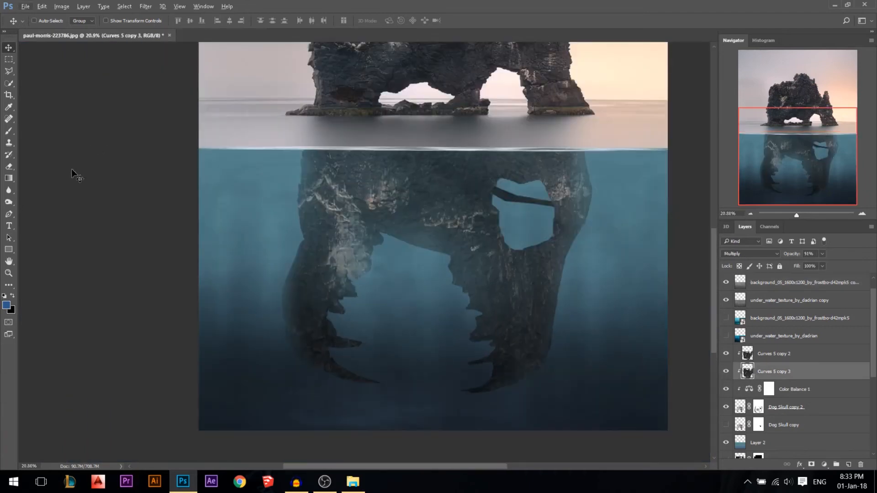
pyautogui.click(8, 203)
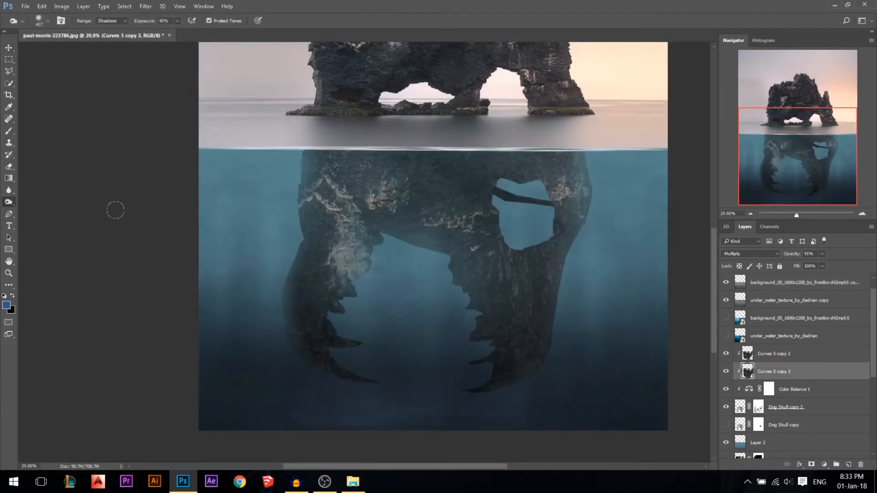
pyautogui.hotkey('ctrl', 'j')
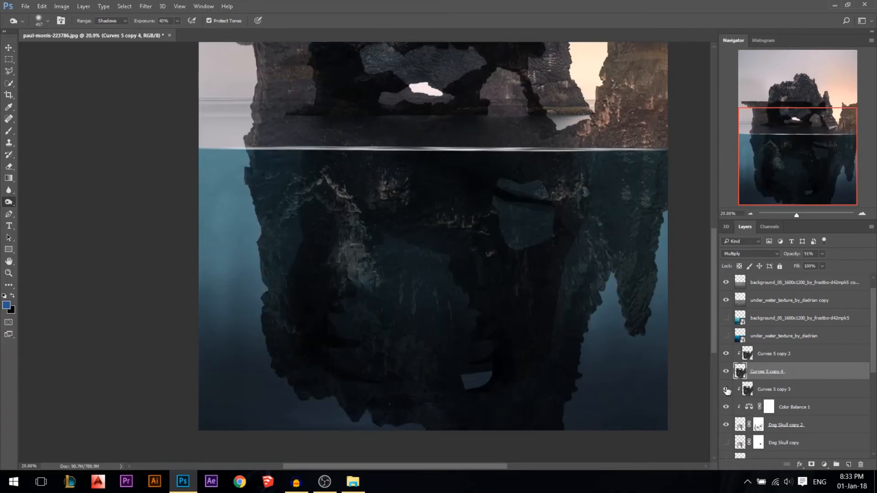
pyautogui.hotkey('ctrl', 'alt', 'g')
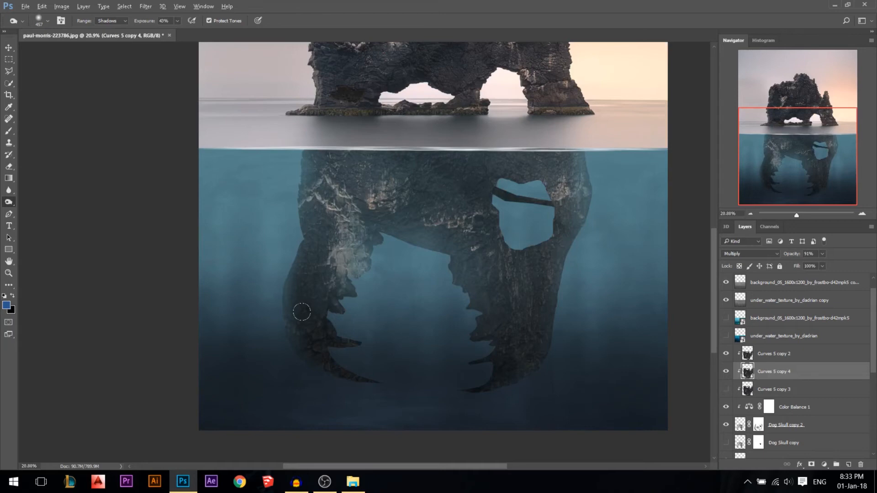
# Set the Burn tool to Midtones at 27% exposure and darken the lower left fangs on Curves 5 copy 4.
pyautogui.scroll(3, 302, 312)
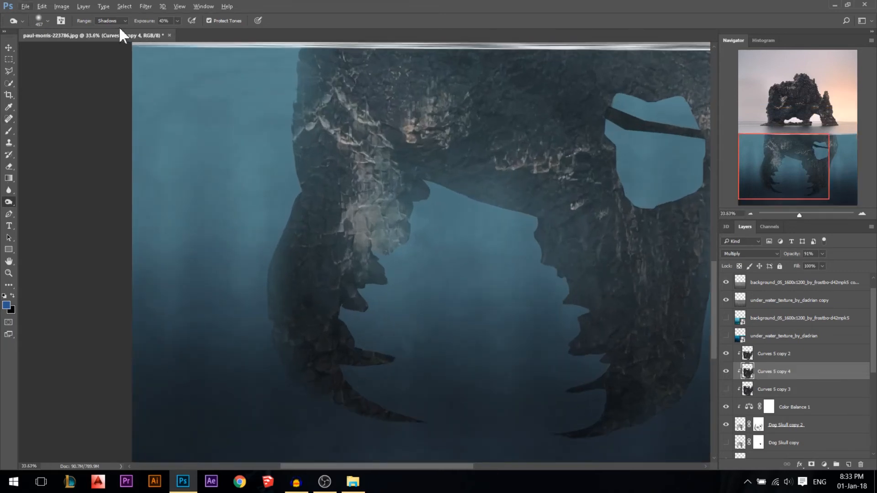
pyautogui.click(112, 21)
pyautogui.click(108, 34)
pyautogui.moveTo(149, 21); pyautogui.dragTo(141, 24)
pyautogui.moveTo(435, 316); pyautogui.dragTo(431, 309)
pyautogui.moveTo(428, 370); pyautogui.dragTo(413, 366)
# Burn the lowest right fang and the adjoining base of the right jaw on Curves 5 copy 4.
pyautogui.scroll(3, 421, 251)
pyautogui.scroll(4, 407, 418)
pyautogui.moveTo(505, 329); pyautogui.dragTo(496, 342)
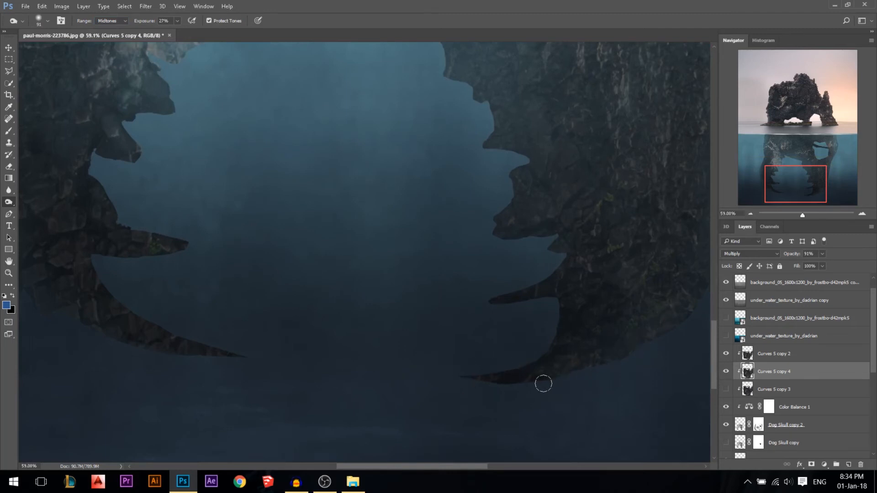
pyautogui.moveTo(539, 387)
pyautogui.mouseDown()
pyautogui.moveTo(478, 388)
pyautogui.moveTo(551, 387)
pyautogui.moveTo(504, 388)
pyautogui.moveTo(541, 357)
pyautogui.moveTo(501, 353)
pyautogui.moveTo(534, 329)
pyautogui.moveTo(537, 379)
pyautogui.moveTo(565, 362)
pyautogui.mouseUp()
pyautogui.scroll(3, 539, 369)
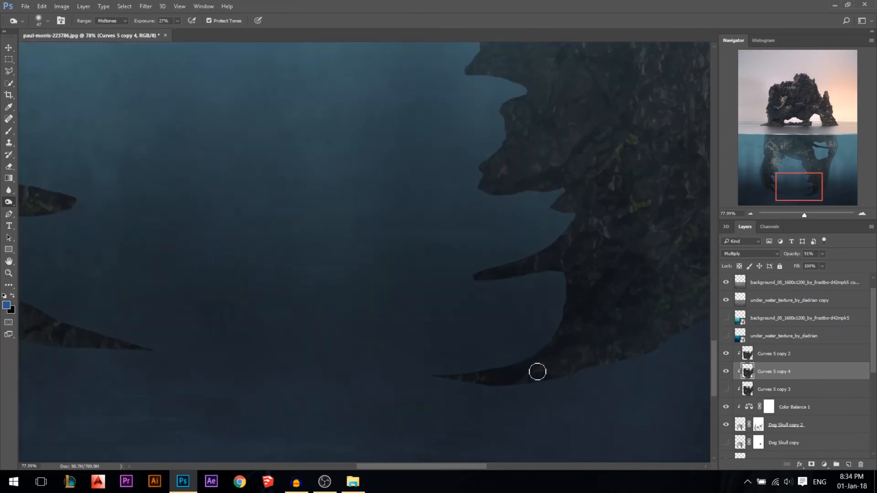
pyautogui.scroll(-2, 585, 323)
pyautogui.moveTo(461, 348); pyautogui.dragTo(489, 354)
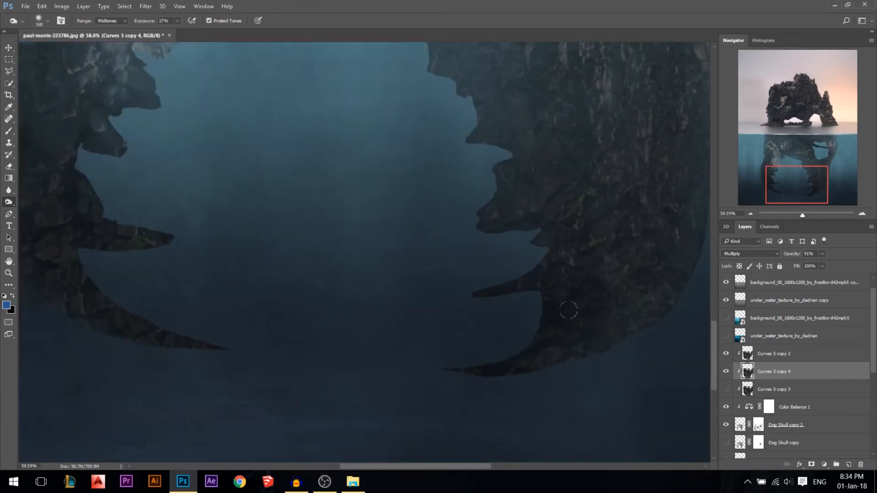
# Outline a tall oval hollow in the lower part of the right jaw with the Lasso tool, trimming the selection's edge.
pyautogui.scroll(-1, 477, 304)
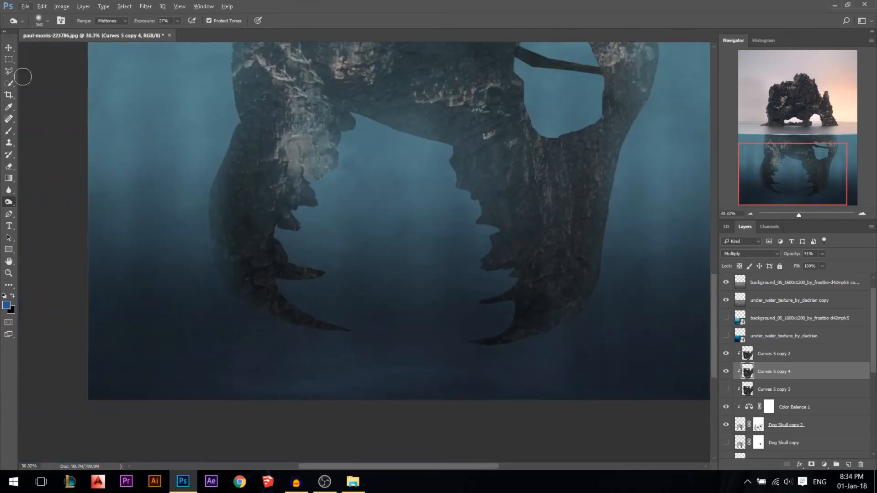
pyautogui.click(9, 71)
pyautogui.click(29, 70)
pyautogui.scroll(-2, 554, 255)
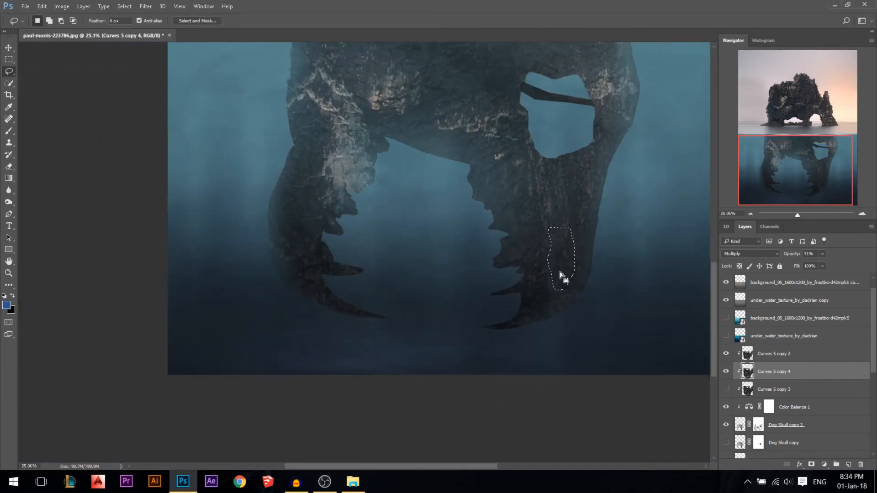
pyautogui.press('alt')
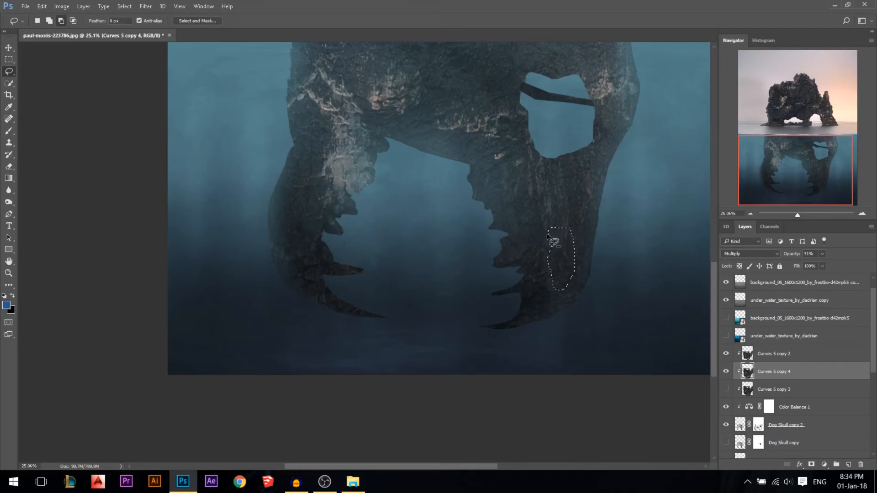
pyautogui.moveTo(550, 212); pyautogui.dragTo(548, 218)
# Burn the selected hollow on the Curves 5 copy 2 layer using Midtones at 74% exposure, and clear the selection.
pyautogui.click(11, 202)
pyautogui.click(157, 22)
pyautogui.moveTo(147, 24); pyautogui.dragTo(151, 24)
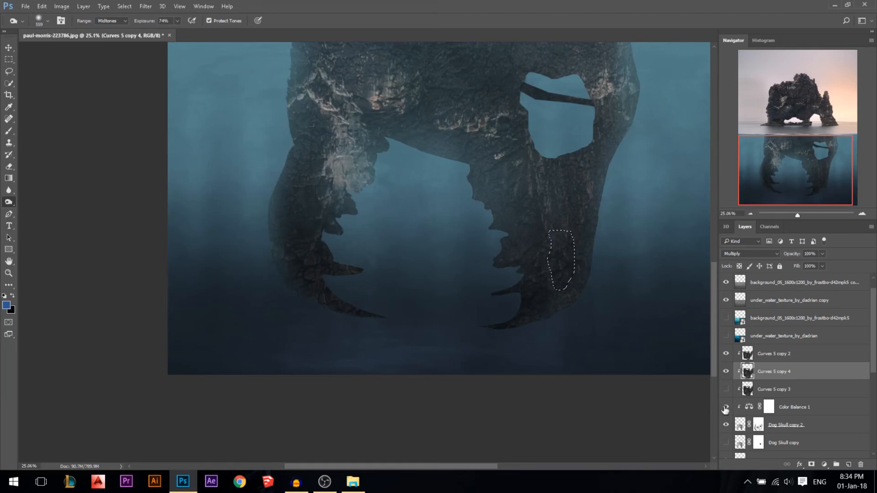
pyautogui.click(764, 356)
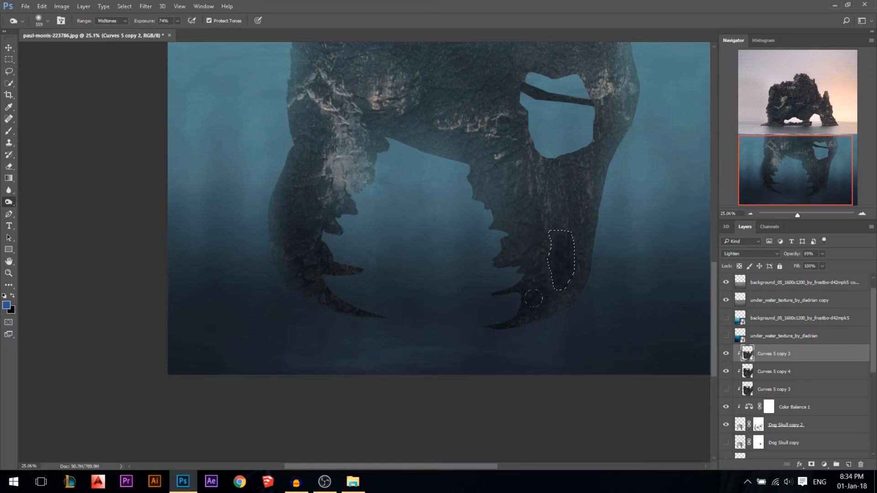
pyautogui.scroll(-4, 513, 376)
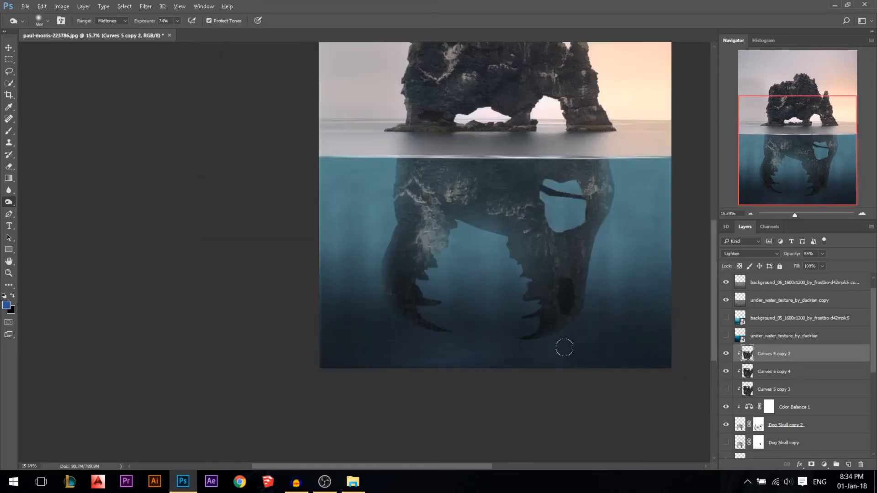
pyautogui.scroll(-2, 436, 389)
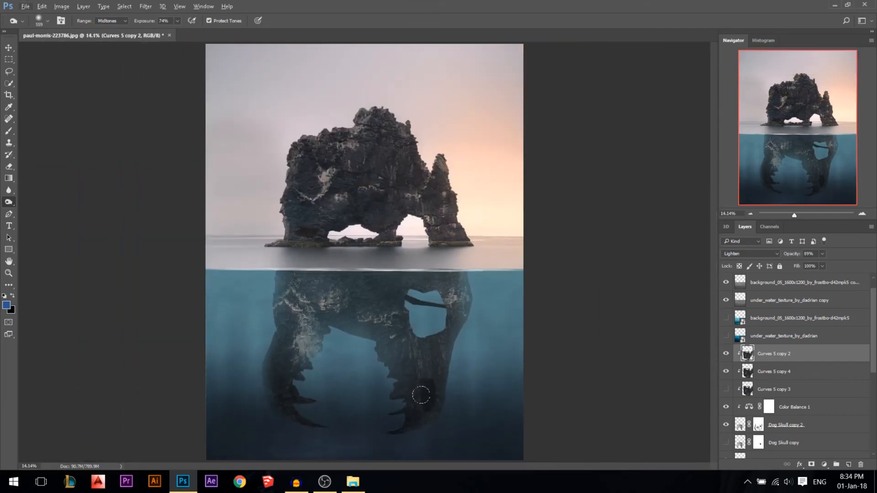
pyautogui.scroll(5, 347, 438)
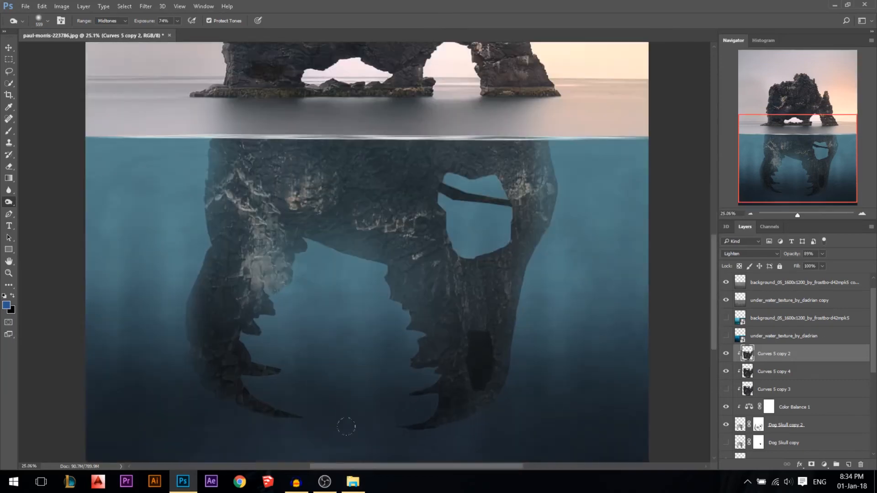
# Burn the lowest right fang and the thin fang above it on Curves 5 copy 2 with a smaller brush.
pyautogui.moveTo(452, 420); pyautogui.dragTo(403, 428)
pyautogui.scroll(4, 464, 427)
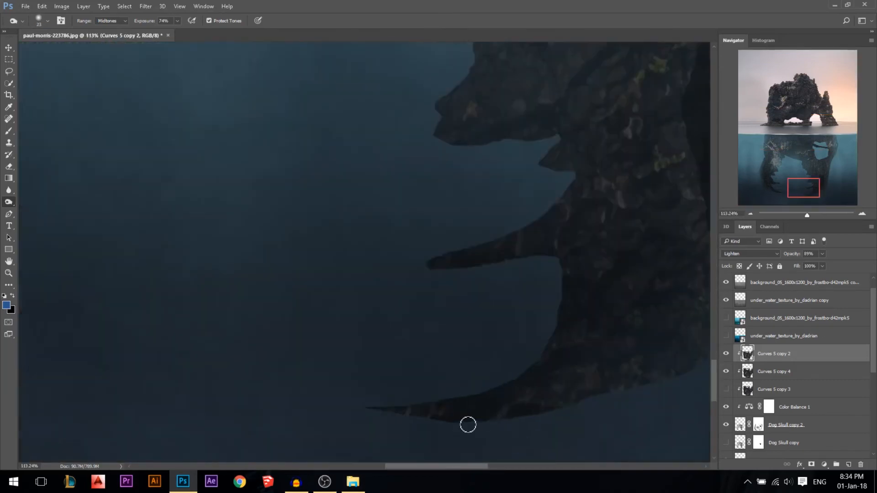
pyautogui.press('[')
pyautogui.press('[')
pyautogui.moveTo(443, 415)
pyautogui.mouseDown()
pyautogui.moveTo(540, 403)
pyautogui.moveTo(628, 360)
pyautogui.mouseUp()
pyautogui.scroll(-2, 393, 412)
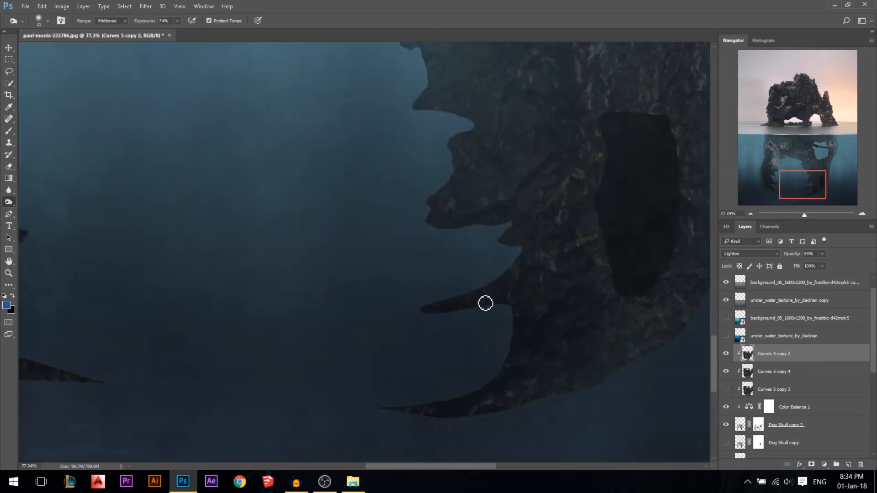
pyautogui.moveTo(481, 290)
pyautogui.mouseDown()
pyautogui.moveTo(432, 308)
pyautogui.moveTo(502, 308)
pyautogui.moveTo(418, 322)
pyautogui.moveTo(503, 302)
pyautogui.moveTo(491, 296)
pyautogui.moveTo(498, 300)
pyautogui.moveTo(433, 309)
pyautogui.mouseUp()
# Burn the teeth above the thin right fang on Curves 5 copy 2, adjusting the brush size.
pyautogui.keyDown('alt'); pyautogui.rightClick(329, 250); pyautogui.keyUp('alt')
pyautogui.keyDown('alt'); pyautogui.rightClick(456, 241); pyautogui.keyUp('alt')
pyautogui.keyDown('alt'); pyautogui.rightClick(444, 209); pyautogui.keyUp('alt')
pyautogui.scroll(-2, 384, 264)
pyautogui.scroll(-2, 407, 261)
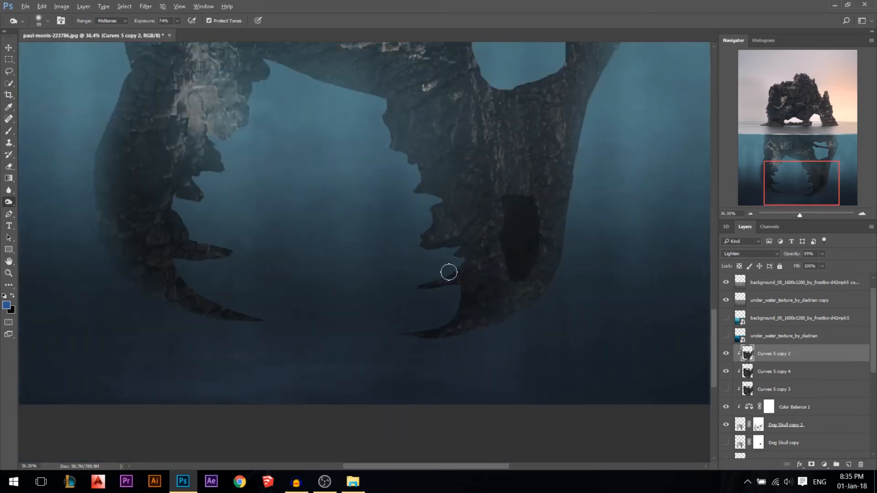
# Burn the two lowest left fangs and their bases on Curves 5 copy 2, varying the brush size along the edges.
pyautogui.scroll(1, 411, 238)
pyautogui.scroll(2, 183, 255)
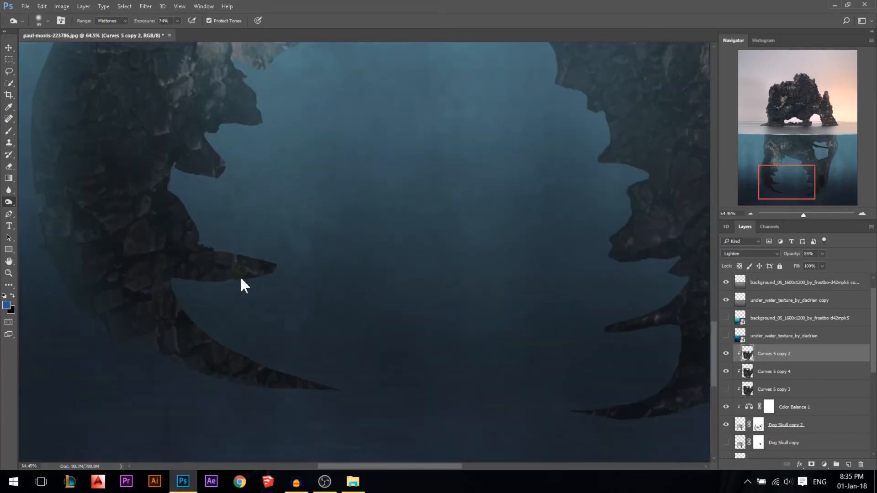
pyautogui.scroll(1, 227, 240)
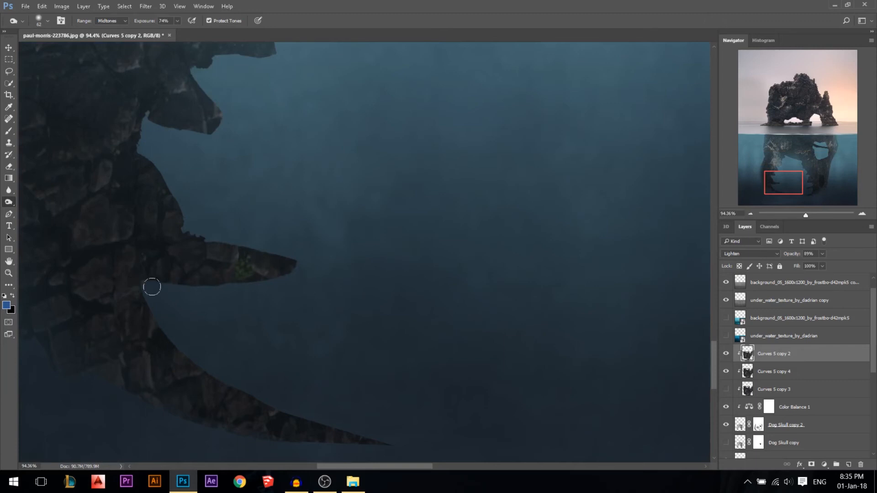
pyautogui.moveTo(268, 267)
pyautogui.mouseDown()
pyautogui.moveTo(166, 256)
pyautogui.moveTo(227, 256)
pyautogui.moveTo(224, 269)
pyautogui.mouseUp()
pyautogui.keyDown('alt'); pyautogui.rightClick(313, 434); pyautogui.keyUp('alt')
pyautogui.moveTo(221, 404)
pyautogui.mouseDown()
pyautogui.moveTo(188, 379)
pyautogui.moveTo(237, 423)
pyautogui.moveTo(210, 405)
pyautogui.mouseUp()
pyautogui.moveTo(236, 369)
pyautogui.mouseDown()
pyautogui.moveTo(317, 417)
pyautogui.moveTo(327, 448)
pyautogui.moveTo(279, 442)
pyautogui.mouseUp()
pyautogui.keyDown('alt'); pyautogui.rightClick(333, 442); pyautogui.keyUp('alt')
pyautogui.moveTo(300, 431)
pyautogui.mouseDown()
pyautogui.moveTo(252, 427)
pyautogui.moveTo(325, 433)
pyautogui.moveTo(252, 423)
pyautogui.mouseUp()
pyautogui.keyDown('alt'); pyautogui.rightClick(137, 357); pyautogui.keyUp('alt')
# Darken the outer side of the left jaw on Curves 5 copy 2 with a larger Burn brush of about 236 px.
pyautogui.scroll(-5, 329, 380)
pyautogui.keyDown('alt'); pyautogui.rightClick(219, 340); pyautogui.keyUp('alt')
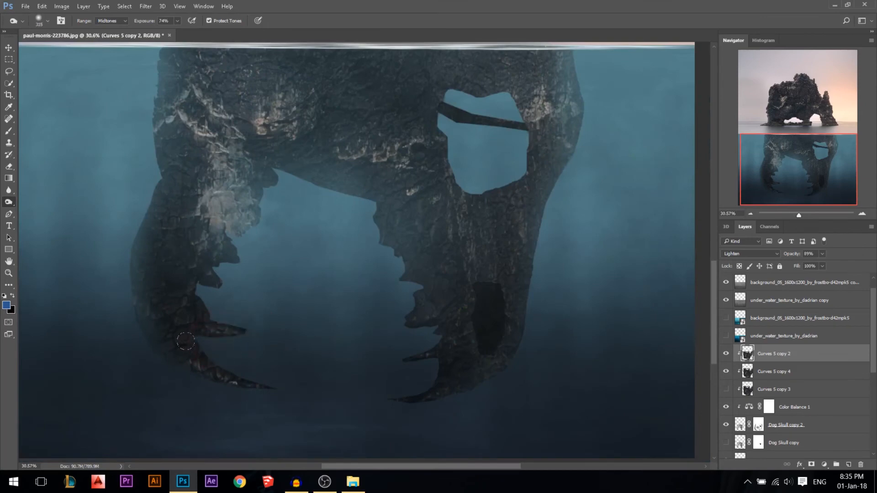
pyautogui.keyDown('alt'); pyautogui.rightClick(161, 301); pyautogui.keyUp('alt')
pyautogui.keyDown('alt'); pyautogui.rightClick(151, 293); pyautogui.keyUp('alt')
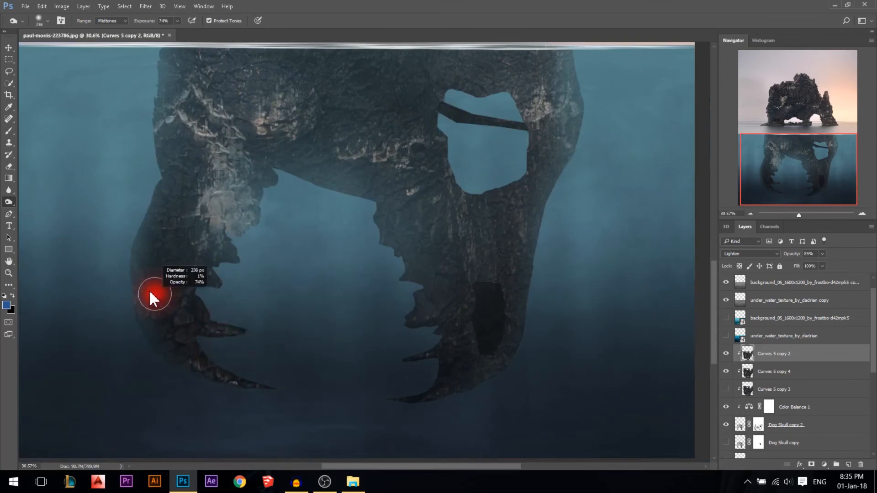
pyautogui.scroll(2, 155, 232)
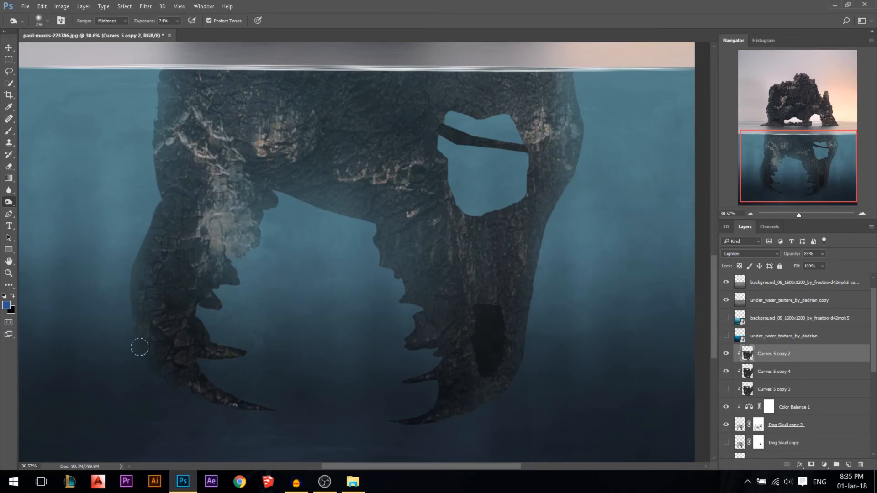
pyautogui.scroll(3, 191, 232)
# Burn shadows around the pale rock patches in the upper left of the skull on Curves 5 copy 2.
pyautogui.keyDown('alt'); pyautogui.rightClick(190, 229); pyautogui.keyUp('alt')
pyautogui.keyDown('alt'); pyautogui.rightClick(217, 174); pyautogui.keyUp('alt')
pyautogui.scroll(1, 218, 171)
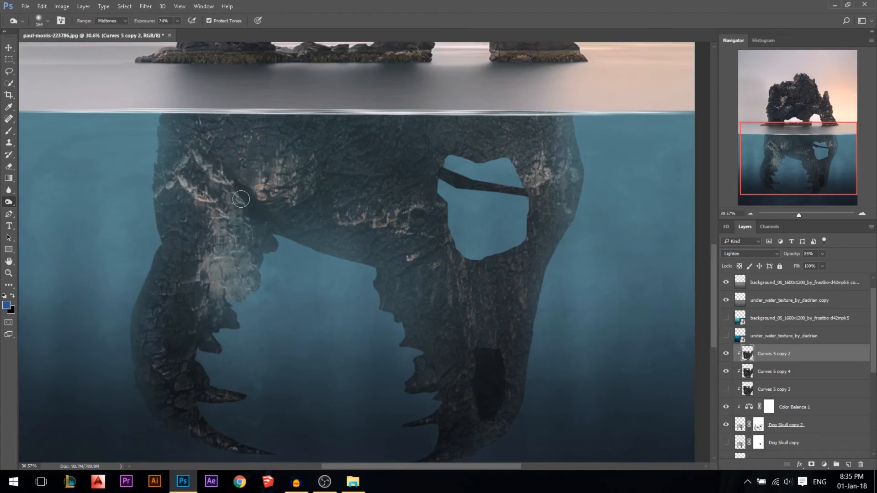
pyautogui.moveTo(231, 181); pyautogui.dragTo(272, 196)
pyautogui.moveTo(303, 172); pyautogui.dragTo(315, 172)
pyautogui.moveTo(263, 183); pyautogui.dragTo(293, 196)
# Burn the outer right edge of the skull beside the large opening on Curves 5 copy 2.
pyautogui.scroll(-3, 308, 165)
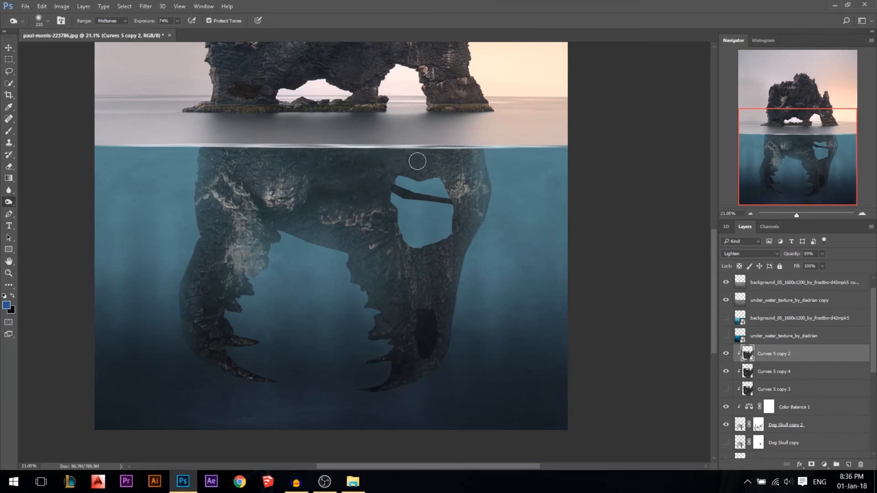
pyautogui.scroll(2, 478, 196)
pyautogui.moveTo(486, 221); pyautogui.dragTo(478, 215)
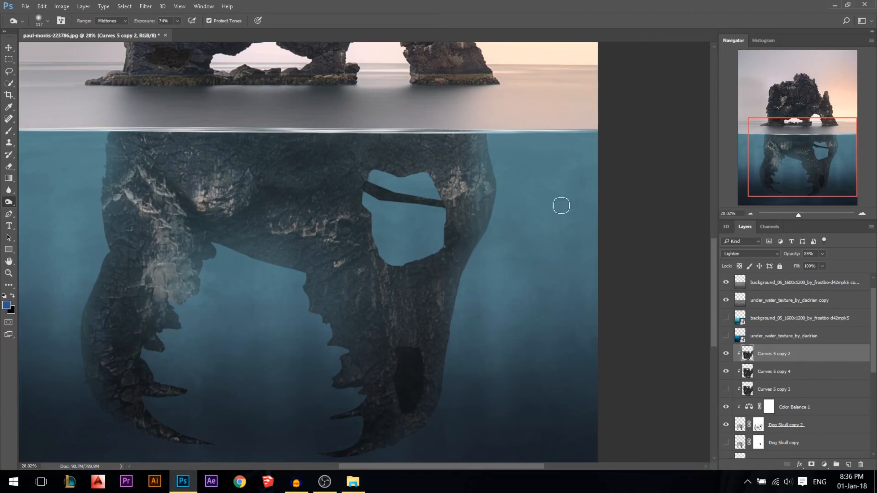
pyautogui.keyDown('alt'); pyautogui.rightClick(472, 211); pyautogui.keyUp('alt')
pyautogui.moveTo(472, 210); pyautogui.dragTo(488, 182)
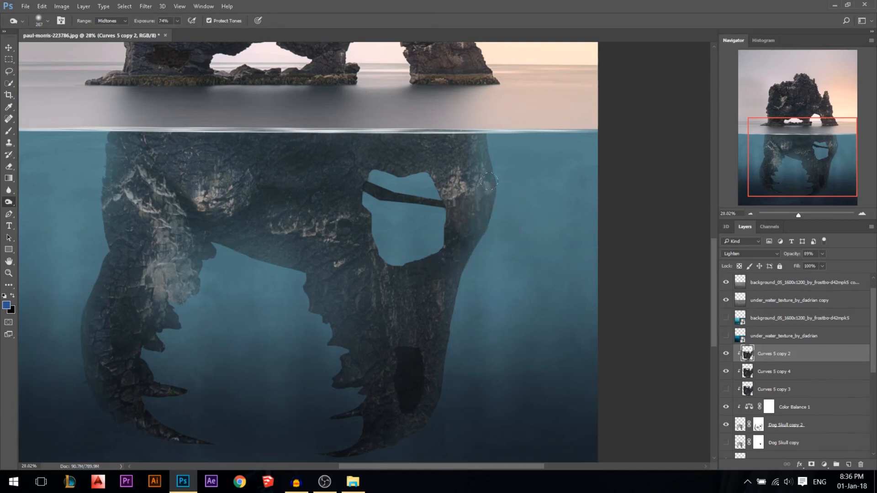
# Burn the rock around the large opening on Curves 5 copy 2, adjusting the brush size and undoing an unwanted stroke.
pyautogui.keyDown('alt'); pyautogui.rightClick(440, 162); pyautogui.keyUp('alt')
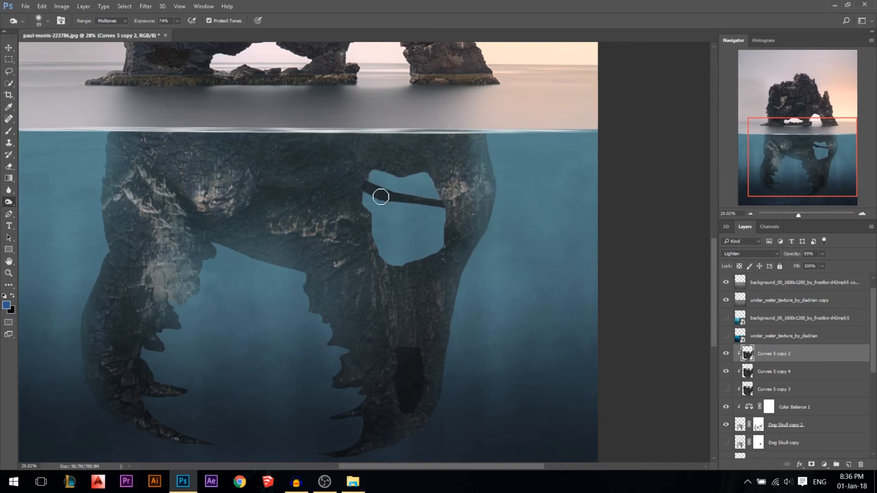
pyautogui.keyDown('alt'); pyautogui.rightClick(405, 133); pyautogui.keyUp('alt')
pyautogui.keyDown('alt'); pyautogui.rightClick(399, 124); pyautogui.keyUp('alt')
pyautogui.keyDown('alt'); pyautogui.rightClick(400, 164); pyautogui.keyUp('alt')
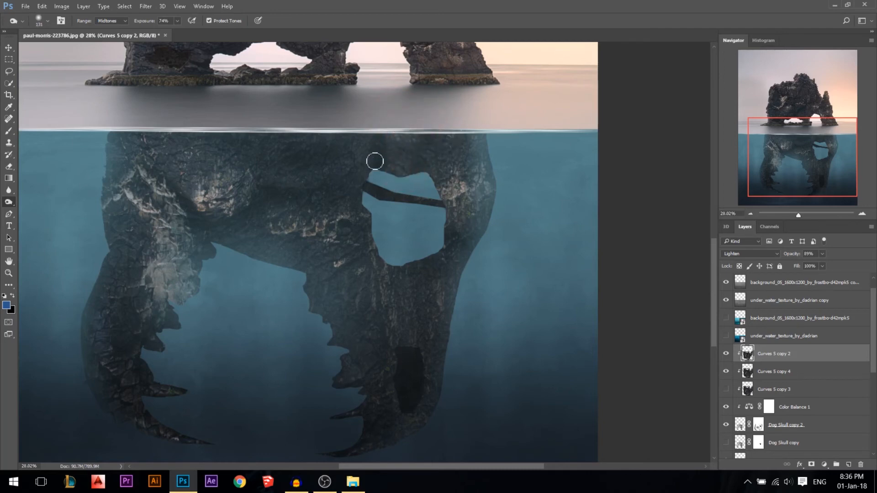
pyautogui.hotkey('ctrl', 'z')
pyautogui.scroll(-3, 346, 178)
pyautogui.scroll(3, 321, 219)
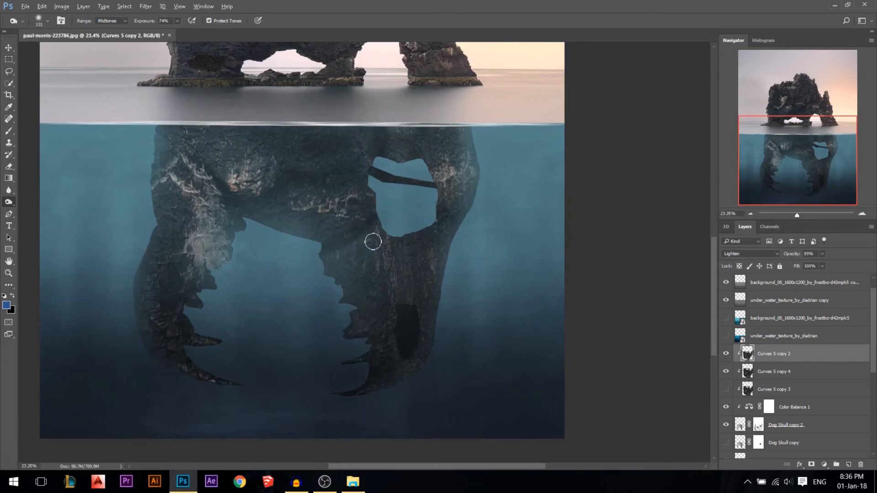
# Compare the whole composite with the Curves 5 copy 3 texture layer shown and hidden.
pyautogui.scroll(-3, 364, 248)
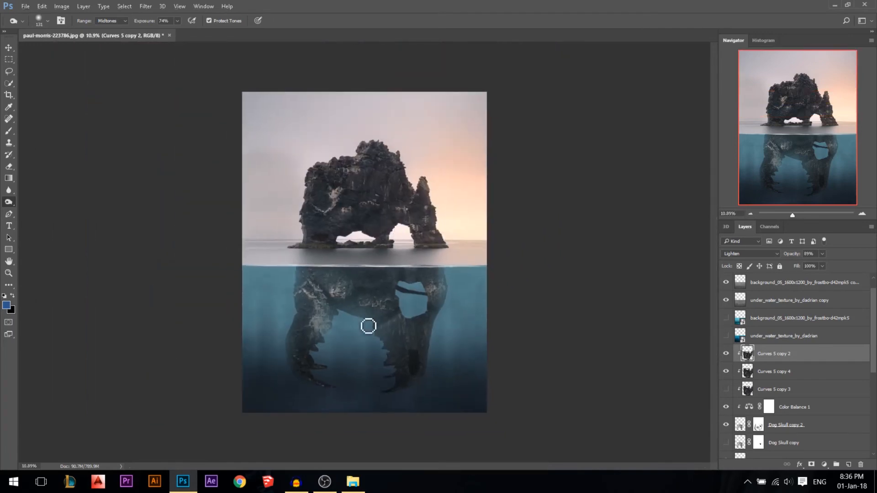
pyautogui.click(726, 389)
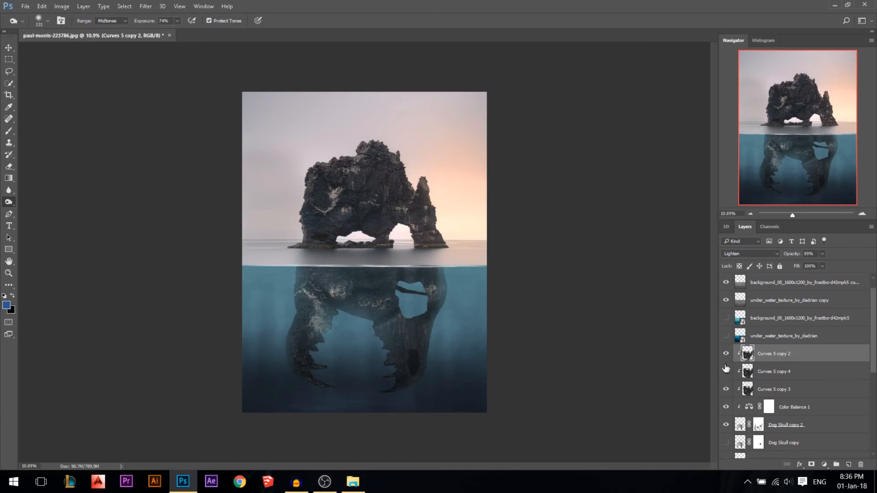
pyautogui.click(726, 390)
pyautogui.click(727, 389)
pyautogui.click(726, 390)
pyautogui.scroll(3, 385, 323)
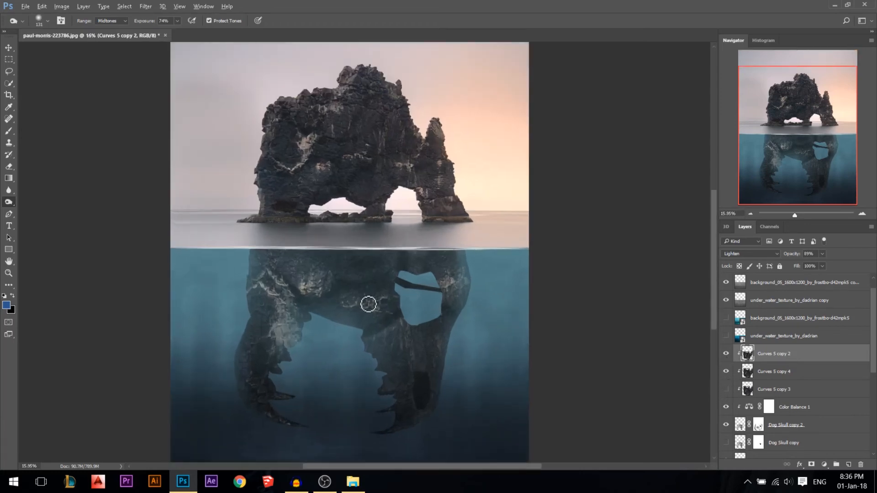
# Outline the dark strip crossing the large opening in the skull with the Lasso tool.
pyautogui.click(8, 48)
pyautogui.scroll(2, 345, 304)
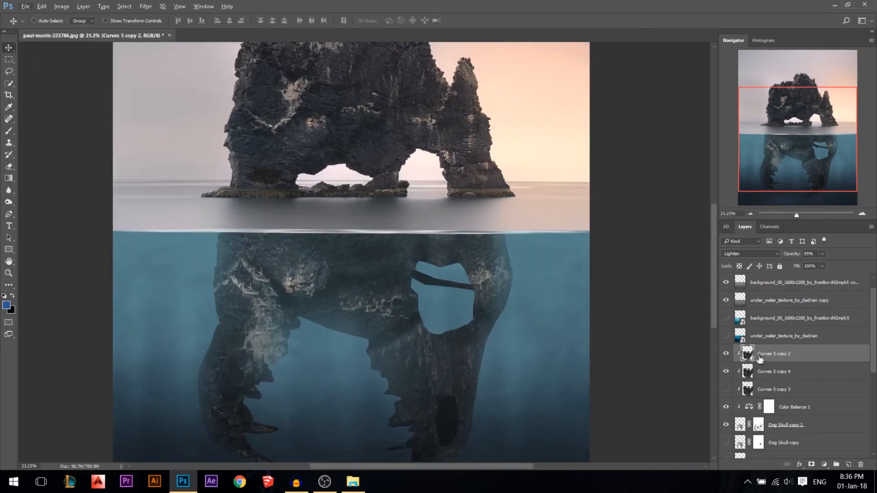
pyautogui.scroll(8, 421, 284)
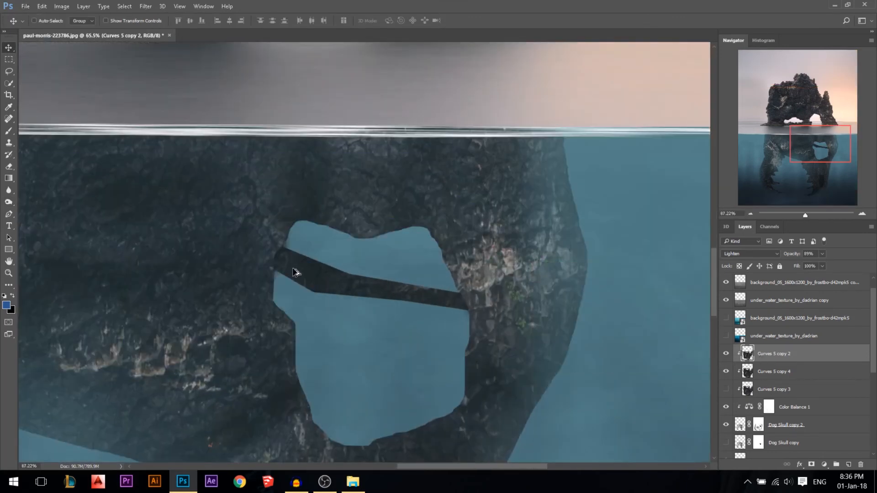
pyautogui.scroll(-2, 309, 264)
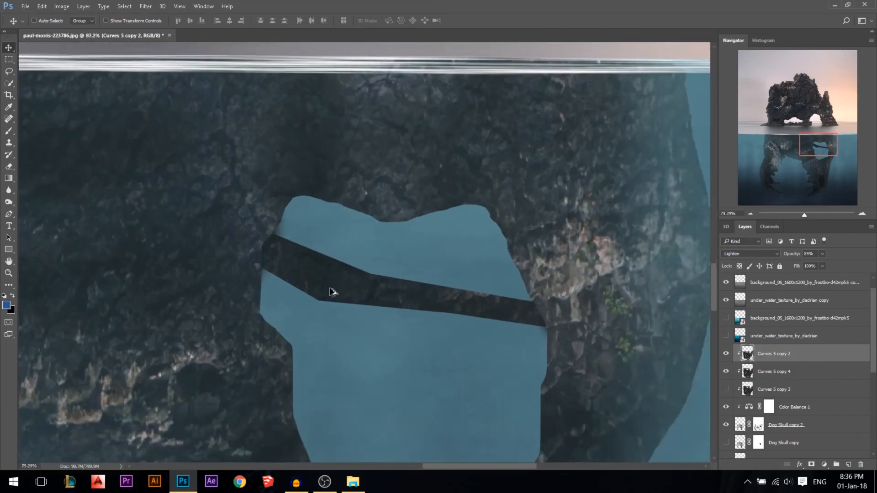
pyautogui.scroll(1, 332, 293)
pyautogui.moveTo(288, 261); pyautogui.dragTo(320, 247)
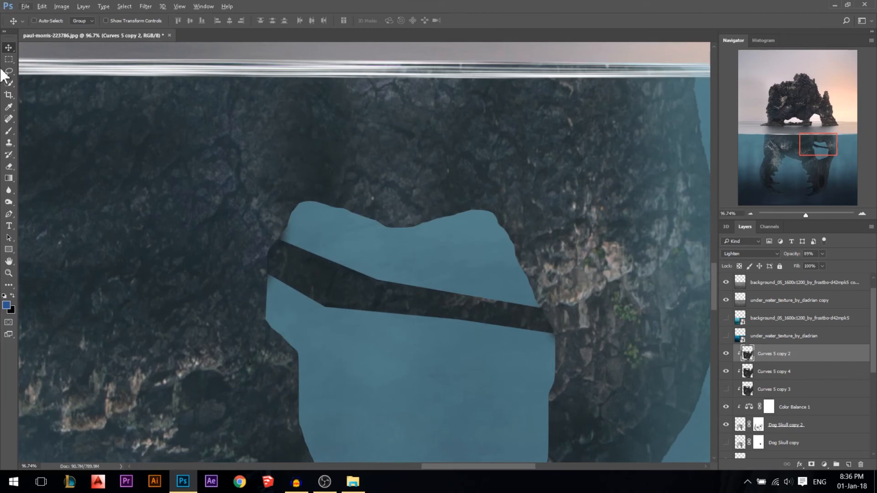
pyautogui.click(9, 71)
pyautogui.moveTo(268, 285)
pyautogui.mouseDown()
pyautogui.moveTo(269, 250)
pyautogui.moveTo(303, 235)
pyautogui.moveTo(540, 307)
pyautogui.moveTo(556, 336)
pyautogui.moveTo(540, 346)
pyautogui.moveTo(373, 325)
pyautogui.moveTo(272, 290)
pyautogui.mouseUp()
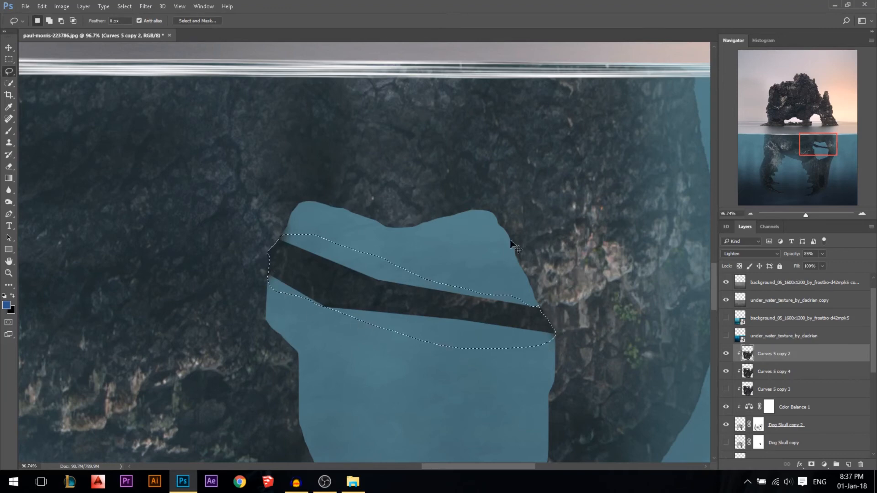
# Darken the selected strip on Curves 5 copy 2 with Brightness/Contrast at brightness -49, and clear the selection.
pyautogui.hotkey('ctrl', 'm')
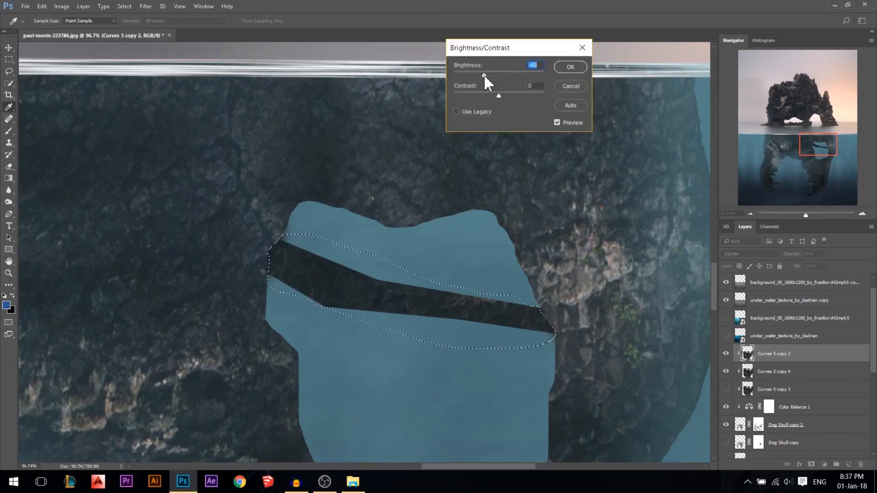
pyautogui.click(570, 67)
pyautogui.scroll(-8, 475, 228)
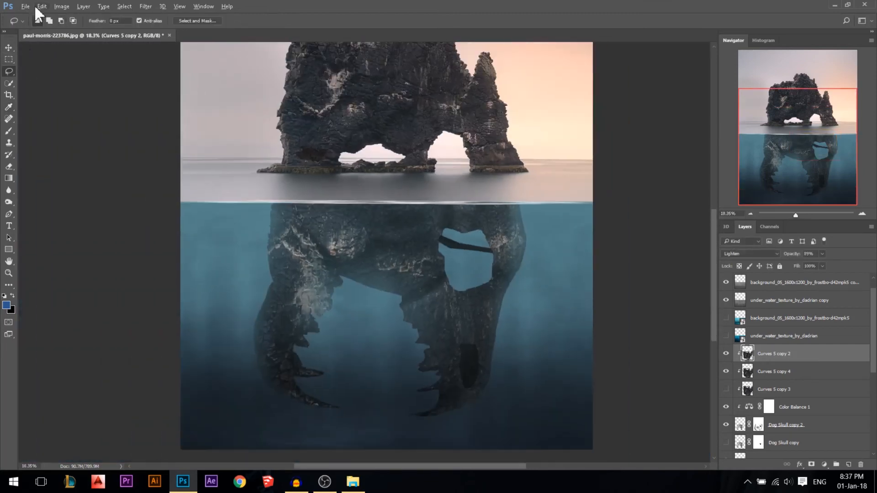
# Look up the keyboard shortcut assigned to Brightness/Contrast among the Image commands, and close the shortcut settings without changing anything.
pyautogui.click(39, 7)
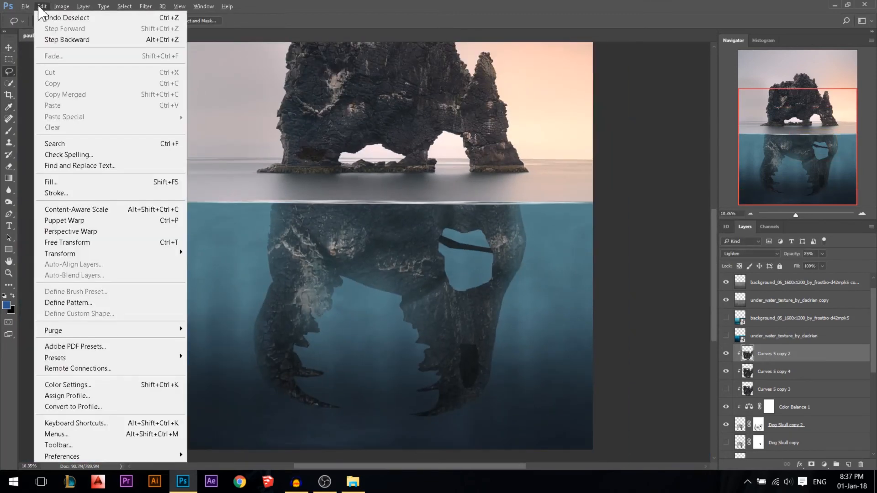
pyautogui.moveTo(76, 458)
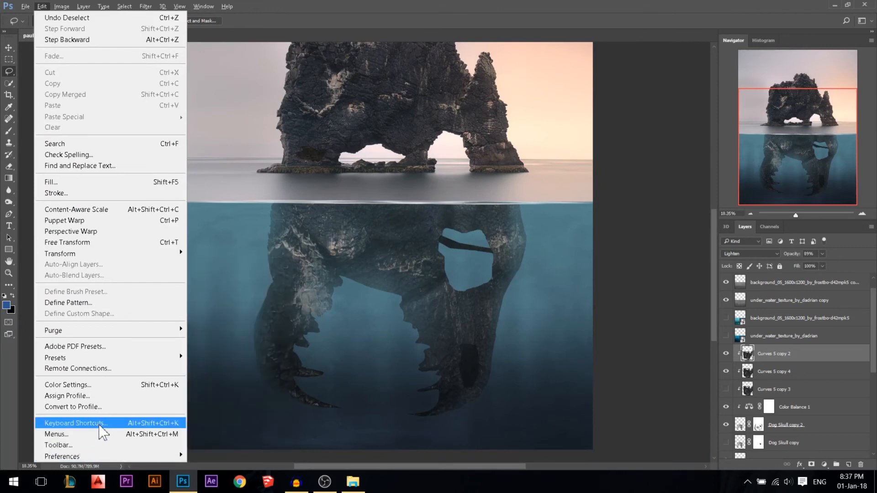
pyautogui.click(99, 426)
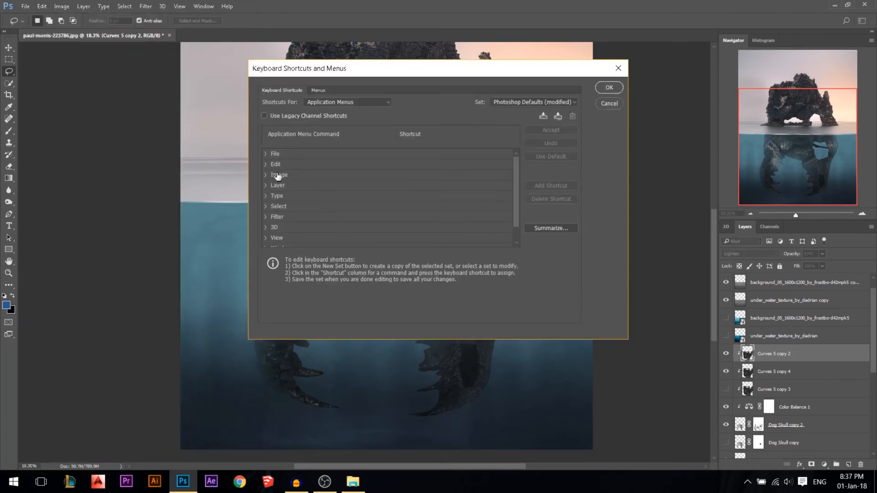
pyautogui.click(275, 174)
pyautogui.scroll(-2, 337, 208)
pyautogui.scroll(-3, 338, 209)
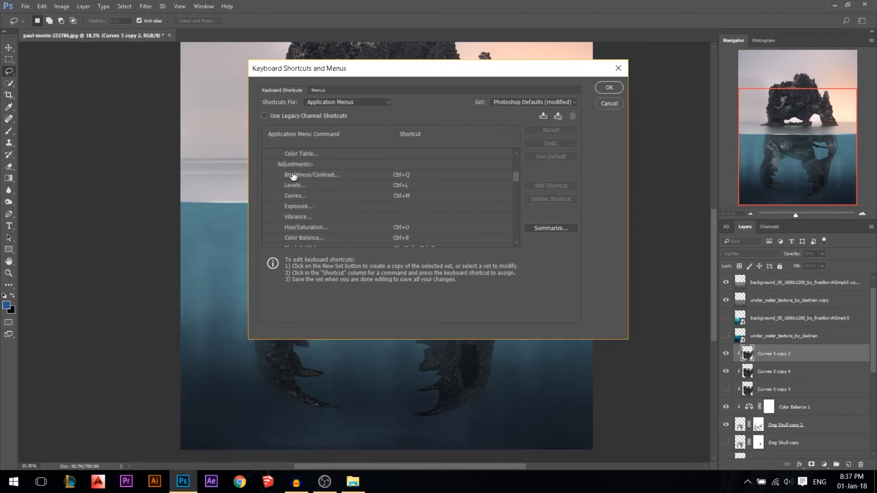
pyautogui.click(402, 176)
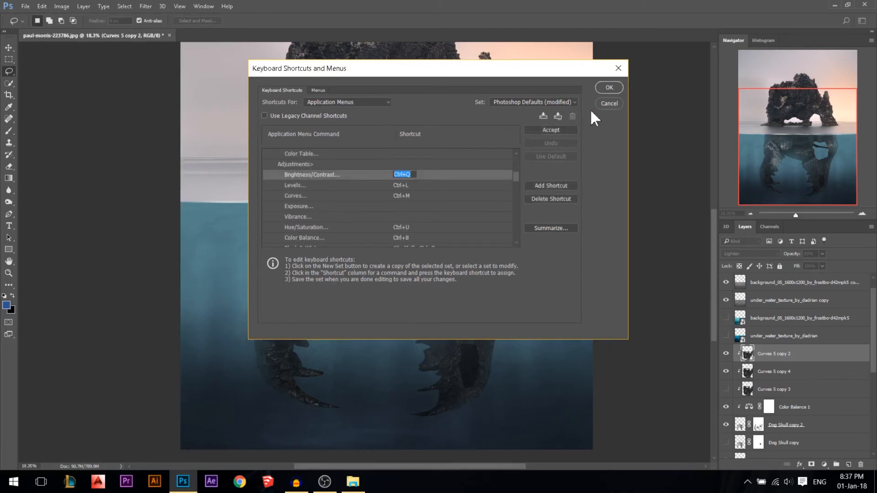
pyautogui.press('Return')
pyautogui.click(609, 103)
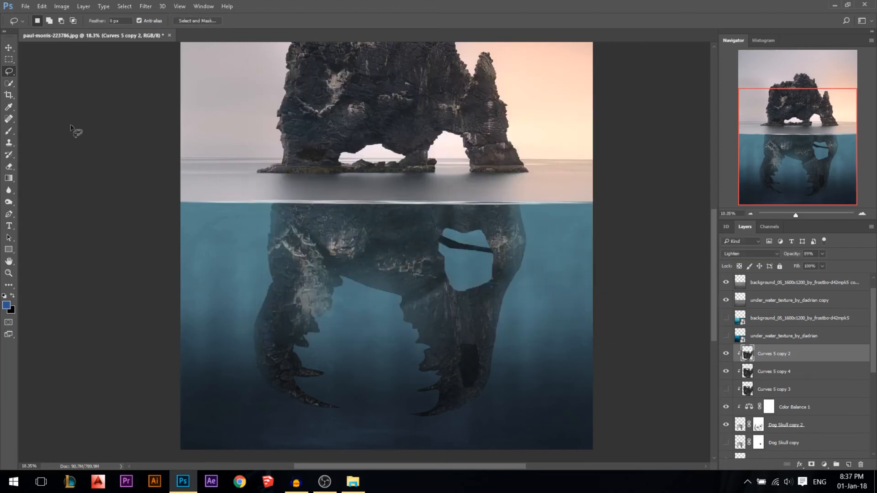
# Duplicate the Curves 5 copy 3 rock layer above Curves 5 copy 2, unclipped, and set it to Normal at 100% opacity.
pyautogui.click(8, 47)
pyautogui.scroll(2, 473, 255)
pyautogui.scroll(-5, 457, 268)
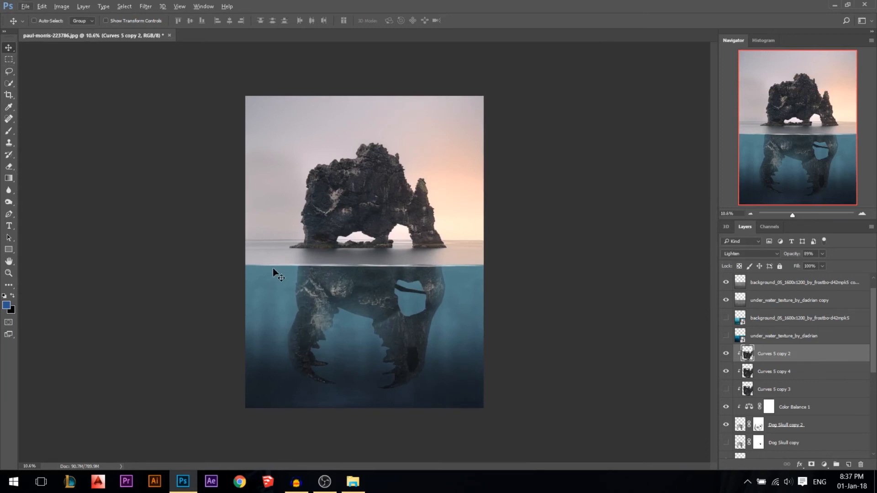
pyautogui.scroll(1, 392, 269)
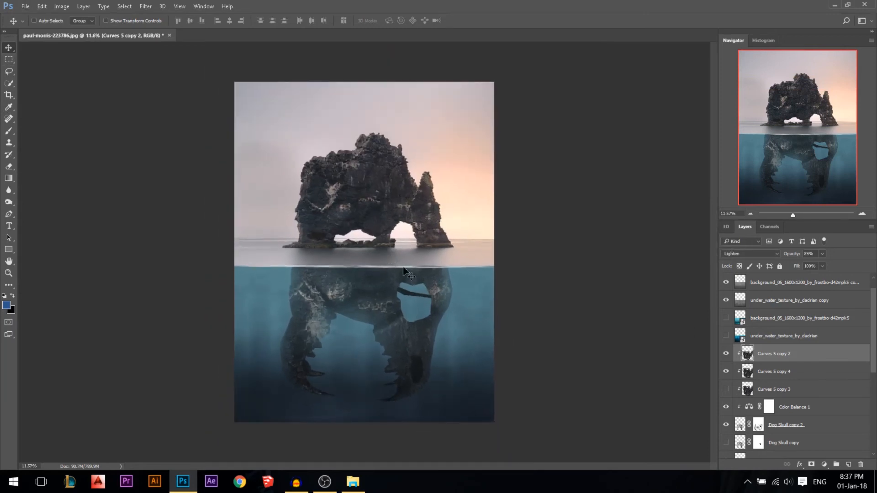
pyautogui.scroll(1, 425, 361)
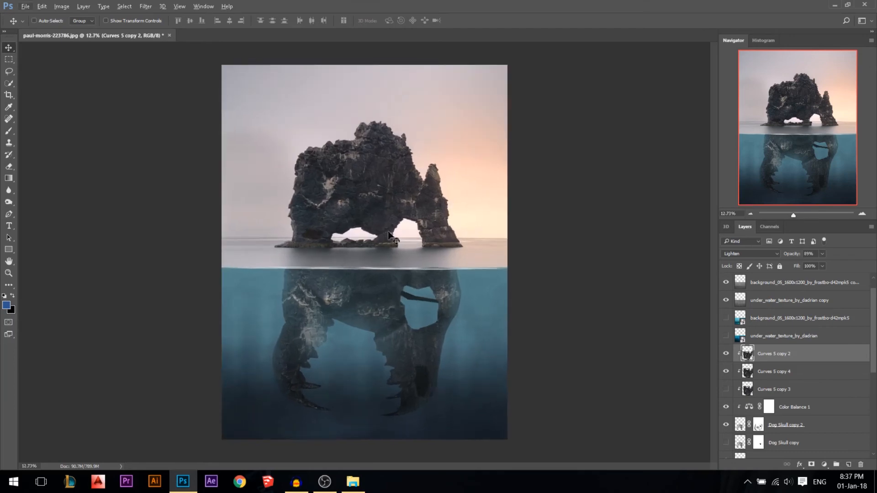
pyautogui.scroll(-1, 789, 332)
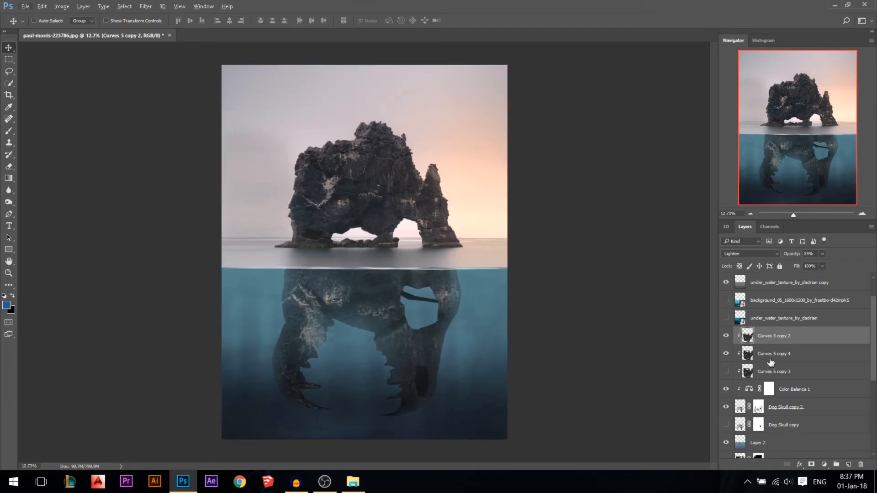
pyautogui.click(777, 372)
pyautogui.moveTo(777, 343); pyautogui.dragTo(777, 320)
pyautogui.moveTo(456, 345); pyautogui.dragTo(458, 278)
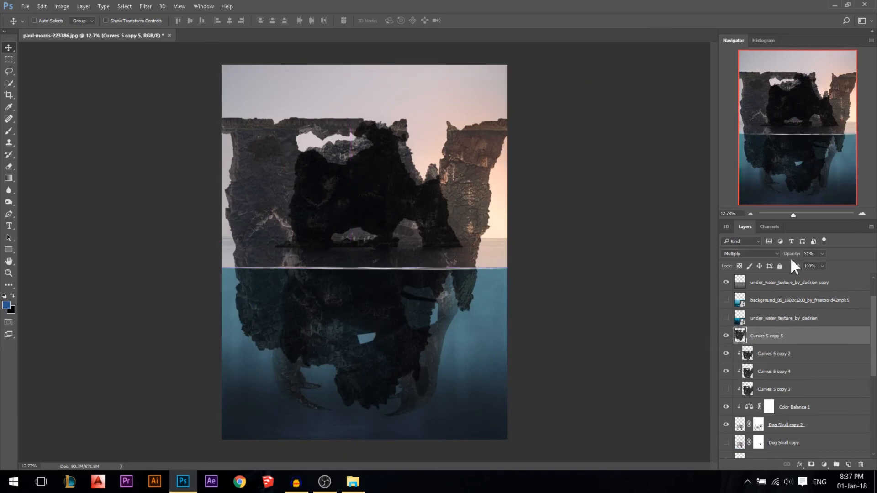
pyautogui.press('0')
pyautogui.click(749, 253)
pyautogui.press('Return')
# Flip the duplicated rock vertically, squash its height to about 42%, and place it in the lower-right corner of the water.
pyautogui.hotkey('ctrl', 't')
pyautogui.rightClick(363, 221)
pyautogui.click(392, 372)
pyautogui.moveTo(418, 245); pyautogui.dragTo(595, 344)
pyautogui.scroll(-2, 359, 112)
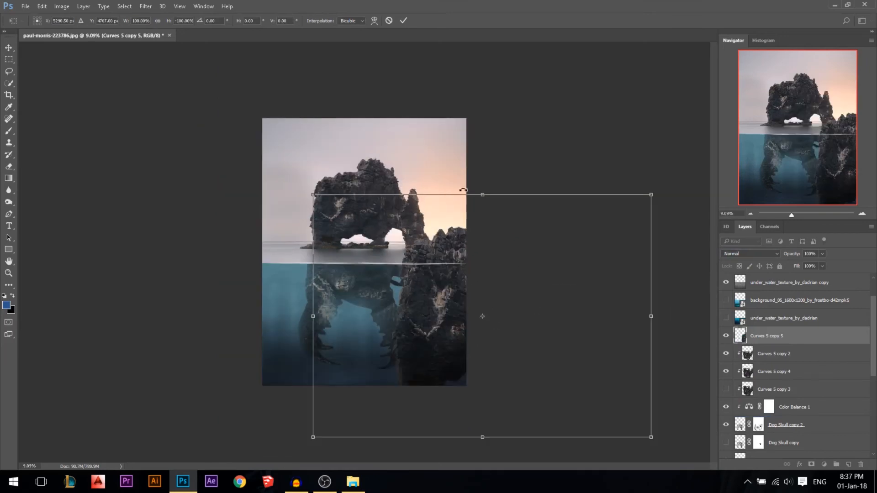
pyautogui.moveTo(482, 194); pyautogui.dragTo(482, 261)
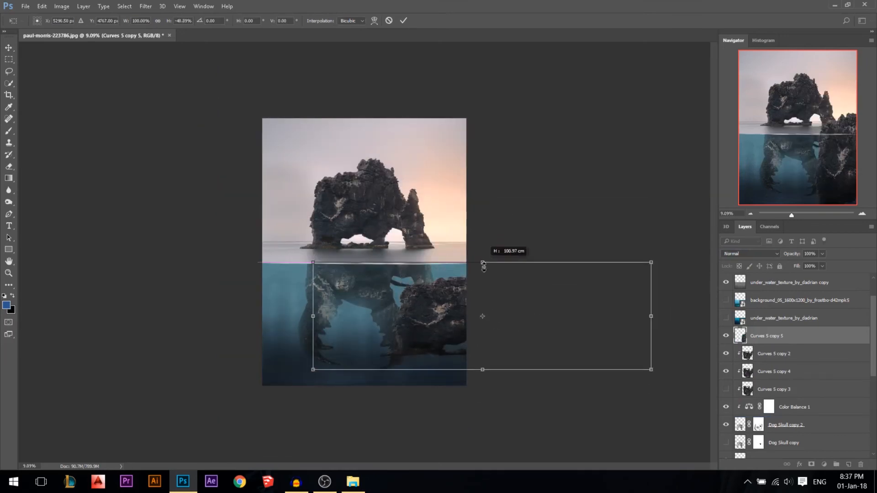
pyautogui.moveTo(437, 306); pyautogui.dragTo(474, 363)
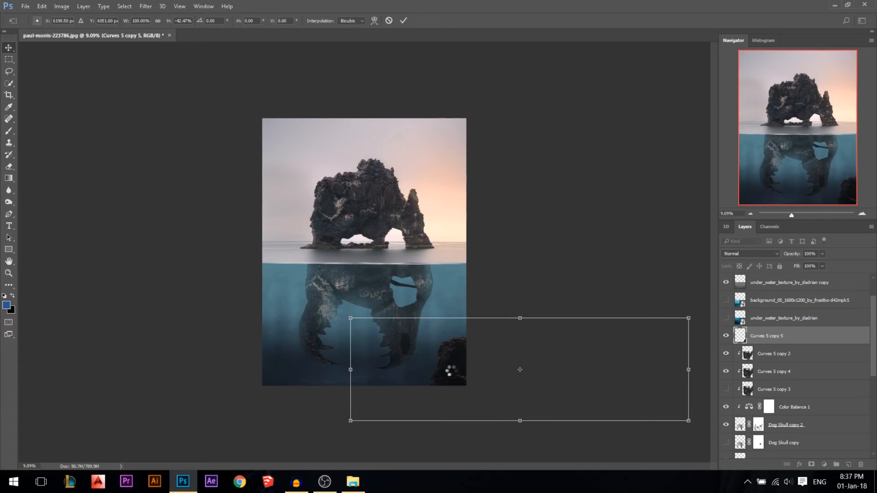
pyautogui.press('Return')
# Duplicate the corner rock into the lower-left corner of the water and merge the two rock layers into one.
pyautogui.moveTo(452, 367); pyautogui.dragTo(140, 364)
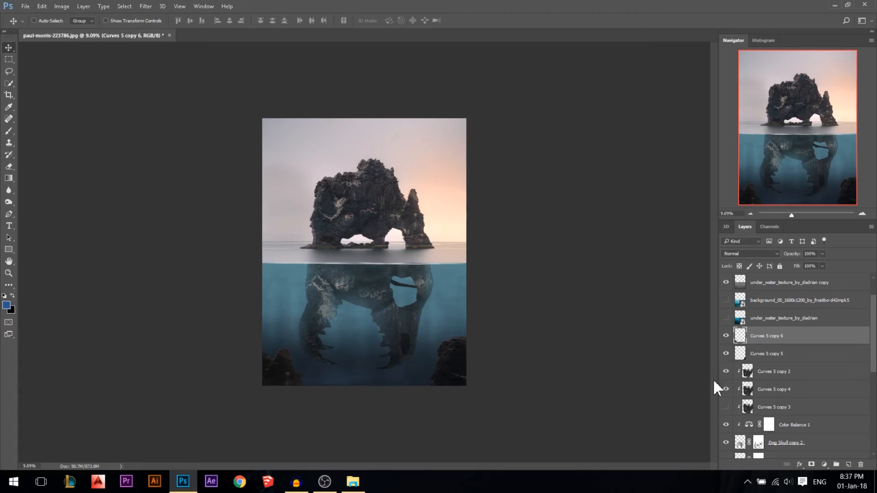
pyautogui.keyDown('shift'); pyautogui.click(766, 353); pyautogui.keyUp('shift')
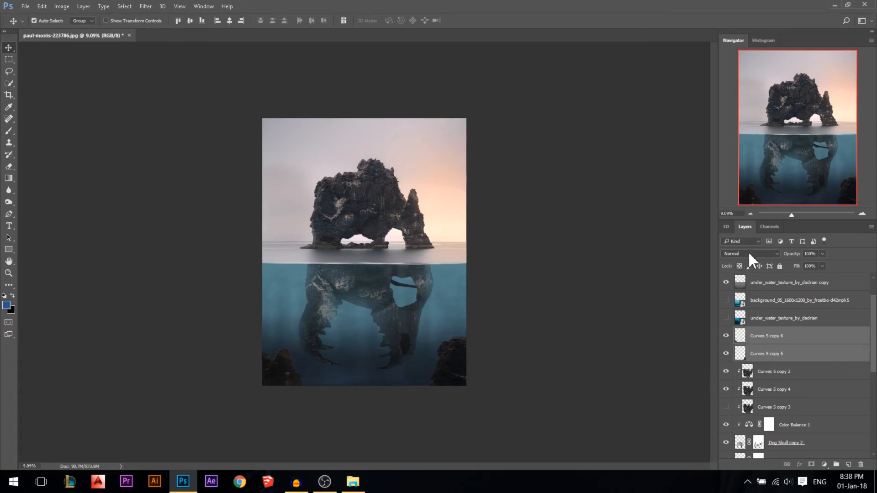
pyautogui.hotkey('ctrl', 'e')
# Set the merged corner rocks to Multiply, lift their Curves black point to output 179, and slightly lower the layer opacity.
pyautogui.click(749, 253)
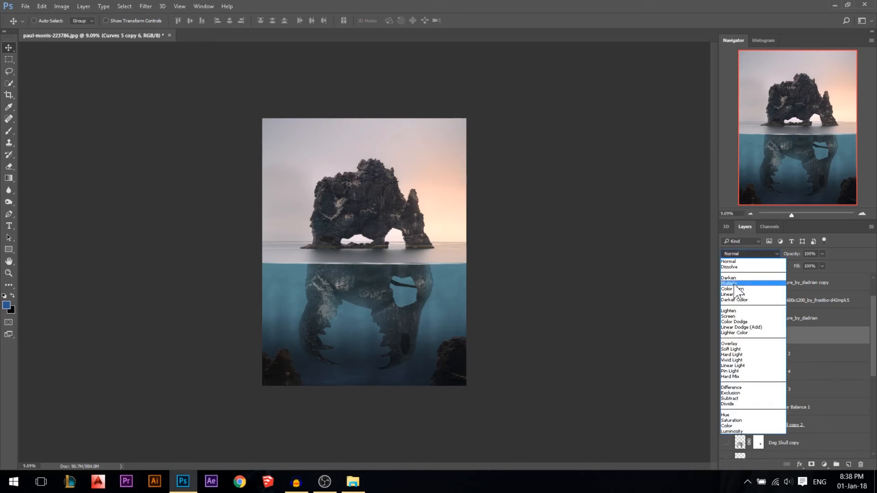
pyautogui.click(730, 283)
pyautogui.hotkey('ctrl', '+')
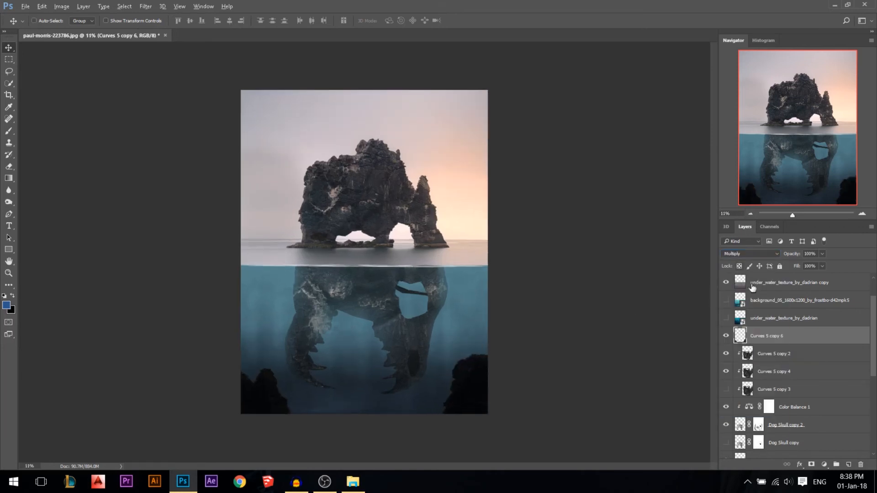
pyautogui.hotkey('ctrl', 'm')
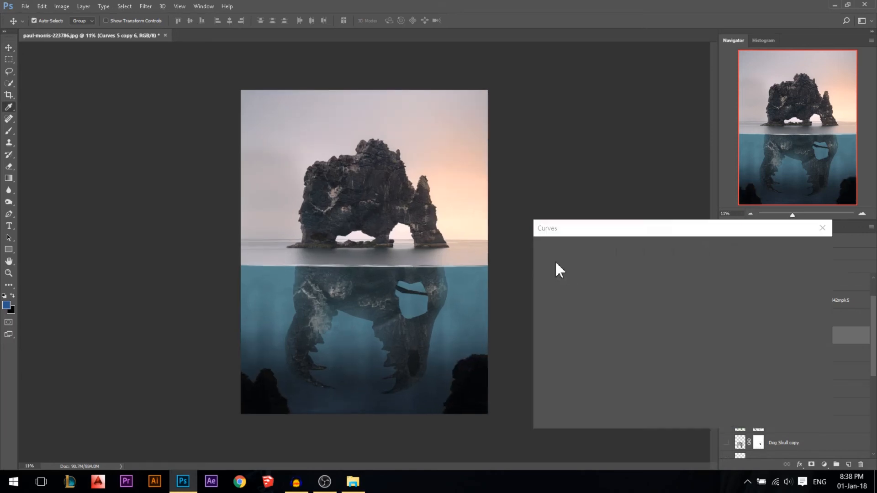
pyautogui.moveTo(580, 388); pyautogui.dragTo(581, 311)
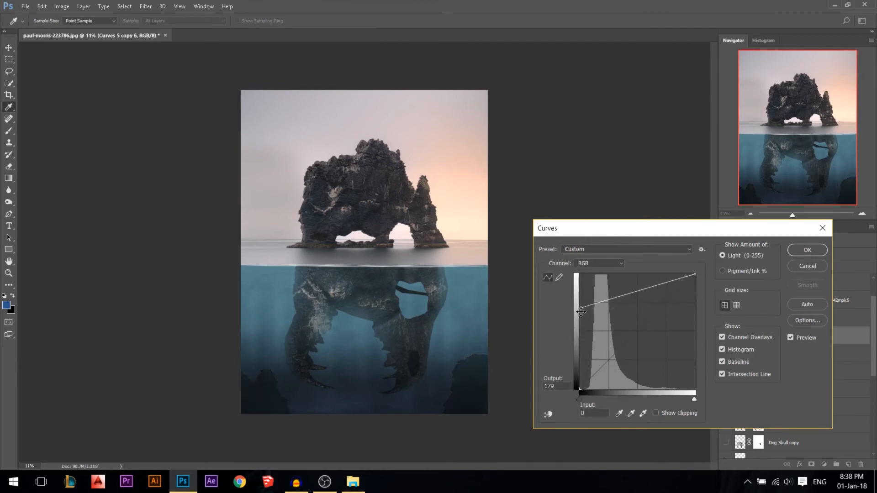
pyautogui.click(807, 250)
pyautogui.moveTo(800, 257); pyautogui.dragTo(795, 256)
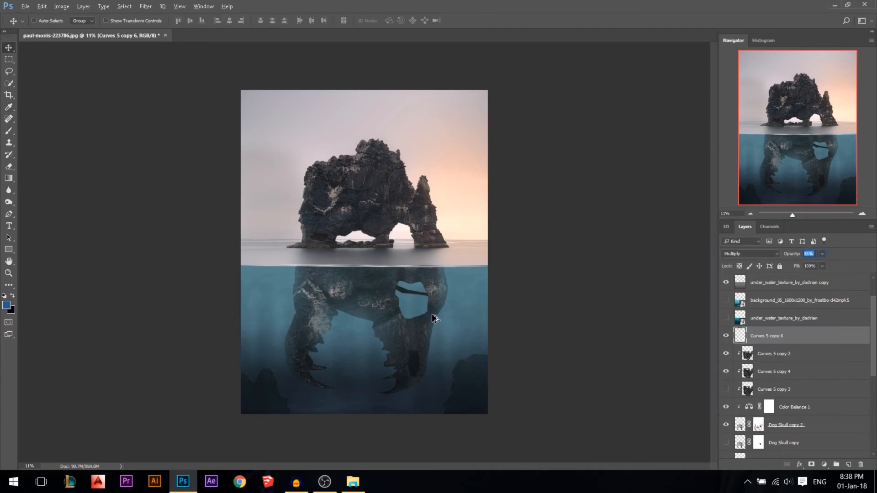
# Examine the submerged skull's jaws up close and compare them with the Curves 5 copy 2 texture hidden and shown.
pyautogui.keyDown('ctrl'); pyautogui.click(421, 319); pyautogui.keyUp('ctrl')
pyautogui.scroll(1, 411, 347)
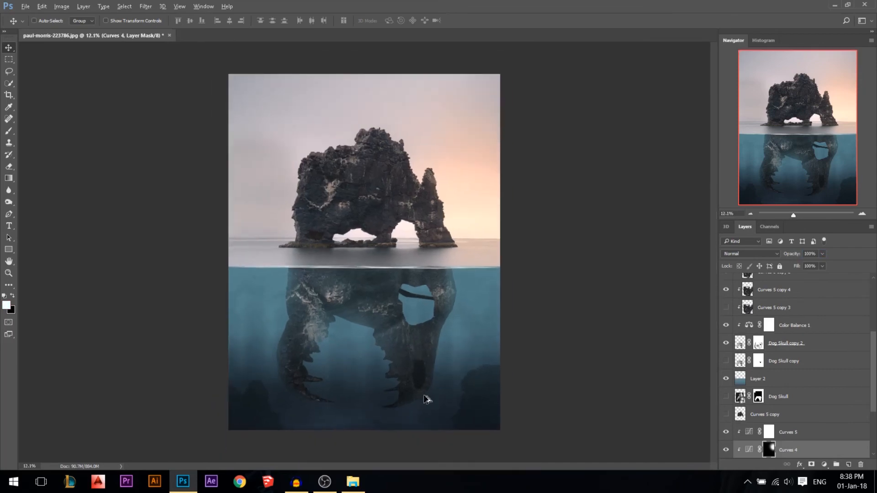
pyautogui.scroll(5, 426, 392)
pyautogui.keyDown('ctrl'); pyautogui.click(427, 366); pyautogui.keyUp('ctrl')
pyautogui.scroll(-1, 548, 361)
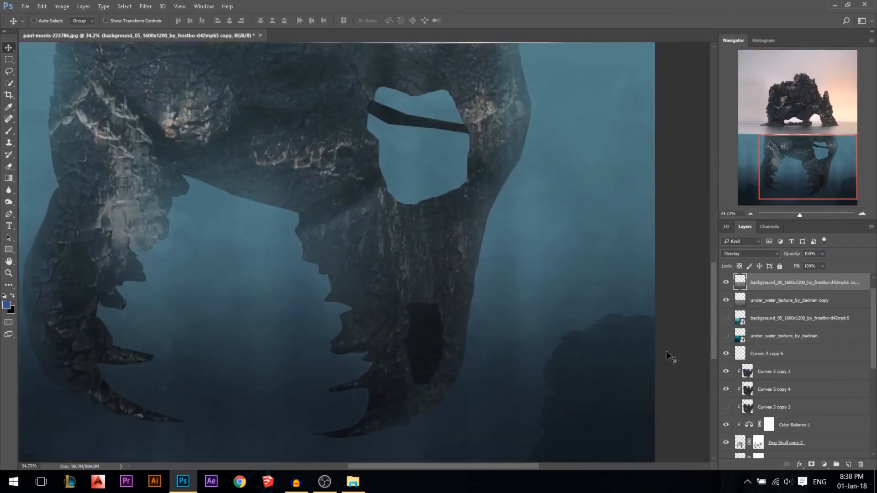
pyautogui.scroll(-1, 427, 354)
pyautogui.scroll(2, 361, 345)
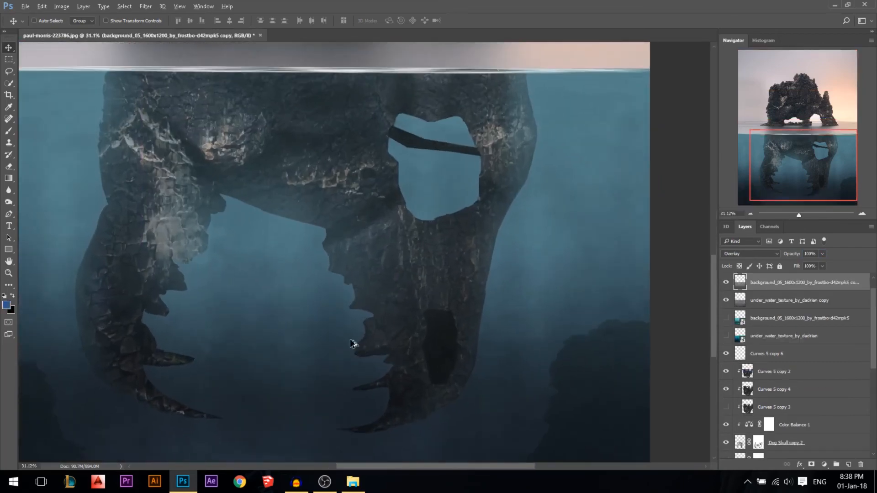
pyautogui.click(725, 371)
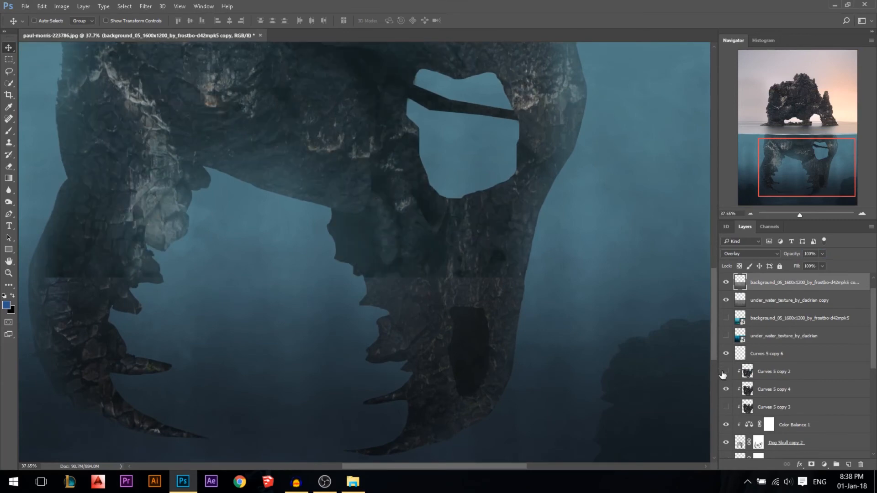
pyautogui.click(726, 371)
# Burn the jagged teeth along the right jaw's inner edge on Curves 5 copy 2, adjusting the brush size.
pyautogui.click(772, 372)
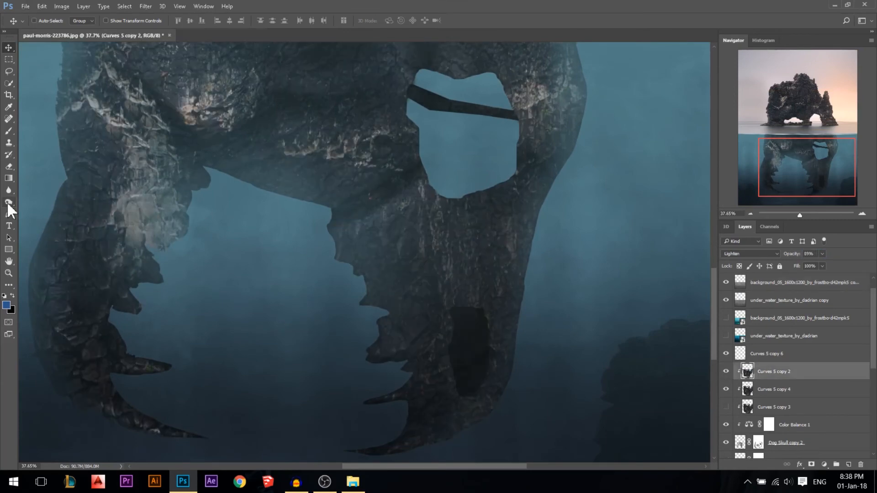
pyautogui.click(9, 202)
pyautogui.scroll(3, 385, 308)
pyautogui.moveTo(386, 309); pyautogui.dragTo(364, 308)
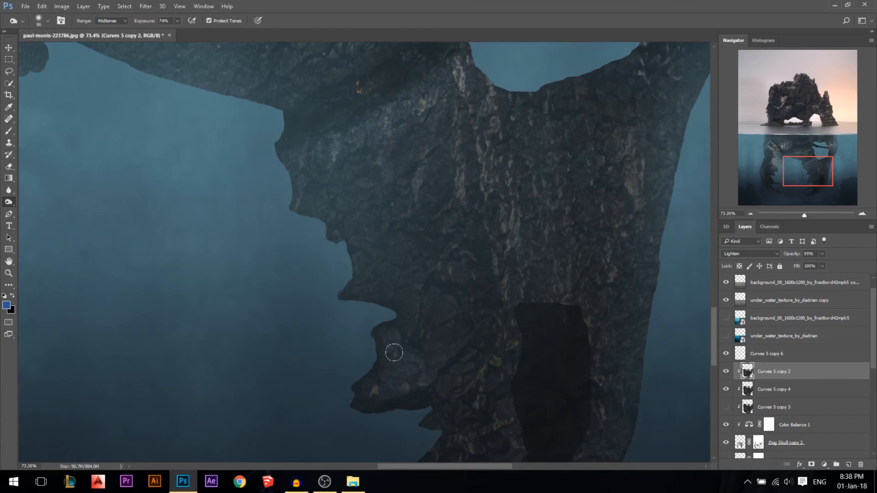
pyautogui.keyDown('alt'); pyautogui.rightClick(356, 291); pyautogui.keyUp('alt')
pyautogui.keyDown('alt'); pyautogui.rightClick(343, 239); pyautogui.keyUp('alt')
pyautogui.keyDown('alt'); pyautogui.rightClick(297, 195); pyautogui.keyUp('alt')
pyautogui.scroll(-6, 409, 241)
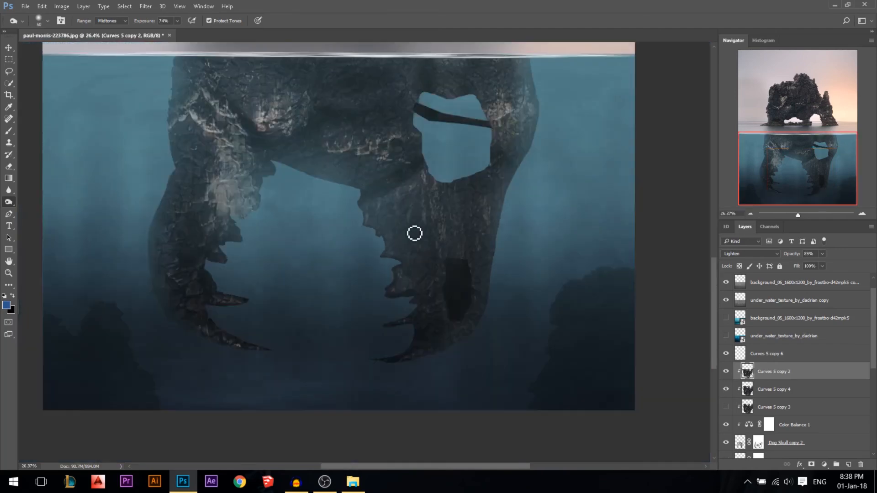
# Inspect the left jaw's lower fangs up close and check them against the whole composite.
pyautogui.scroll(-3, 415, 259)
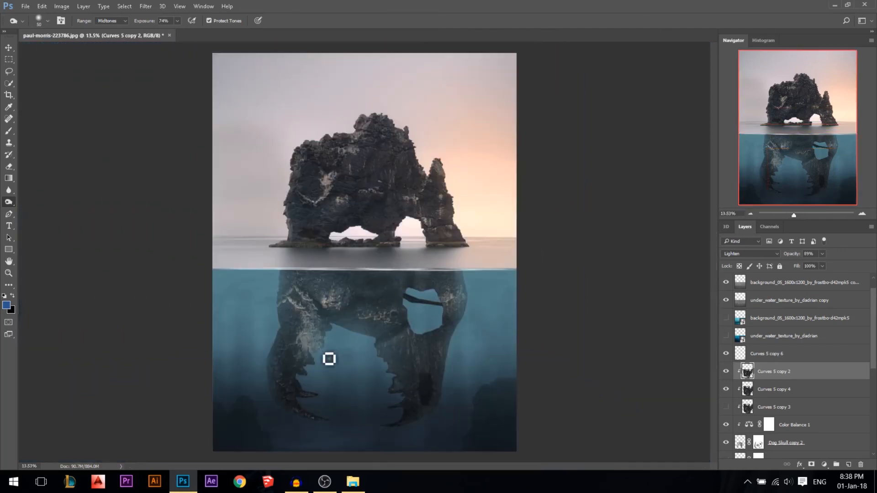
pyautogui.scroll(2, 315, 446)
pyautogui.scroll(6, 315, 445)
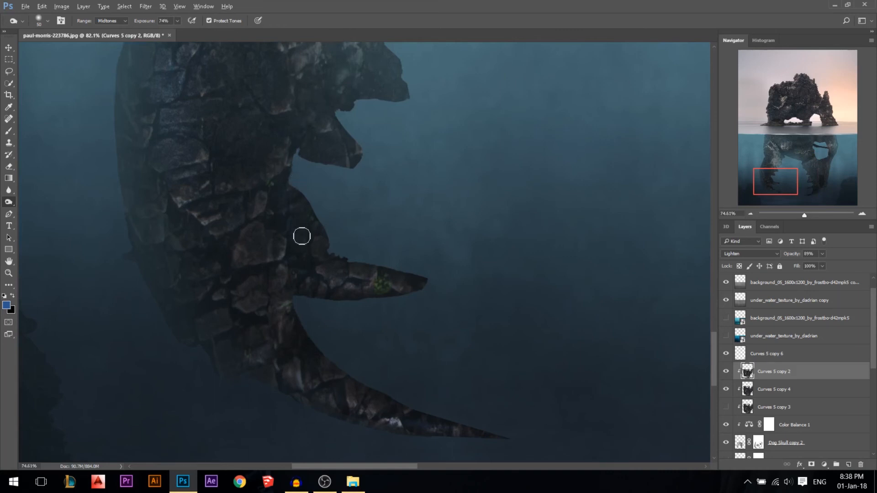
pyautogui.scroll(-1, 282, 325)
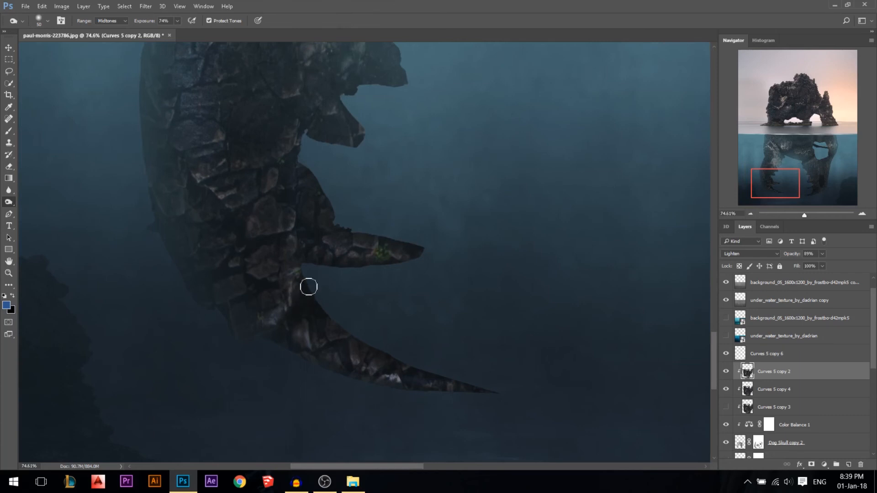
pyautogui.scroll(-3, 307, 287)
pyautogui.scroll(-12, 186, 277)
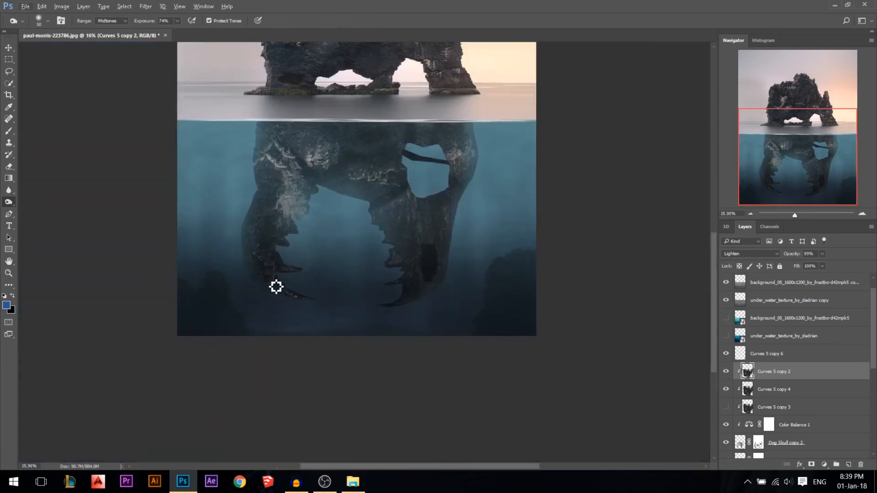
pyautogui.scroll(-3, 307, 310)
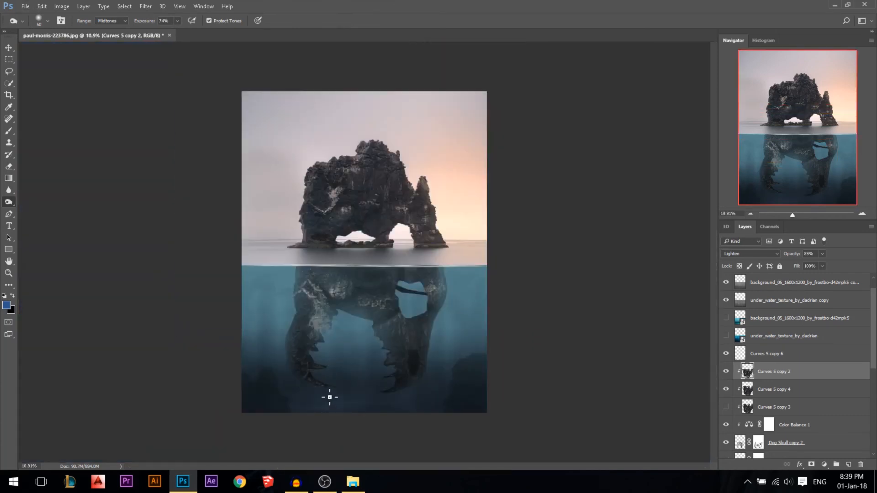
# Compare the skull with Curves 5 copy 2 and Curves 5 copy 4 hidden and shown, and set Curves 5 copy 2's opacity to 61%.
pyautogui.click(9, 47)
pyautogui.scroll(-1, 336, 383)
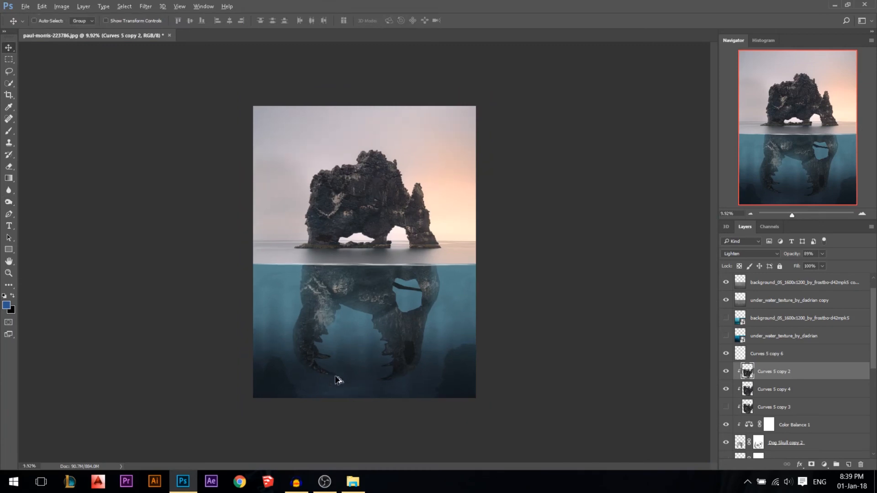
pyautogui.click(724, 372)
pyautogui.click(725, 373)
pyautogui.click(726, 388)
pyautogui.click(726, 388)
pyautogui.click(726, 372)
pyautogui.click(726, 372)
pyautogui.moveTo(798, 257); pyautogui.dragTo(796, 257)
pyautogui.scroll(1, 345, 294)
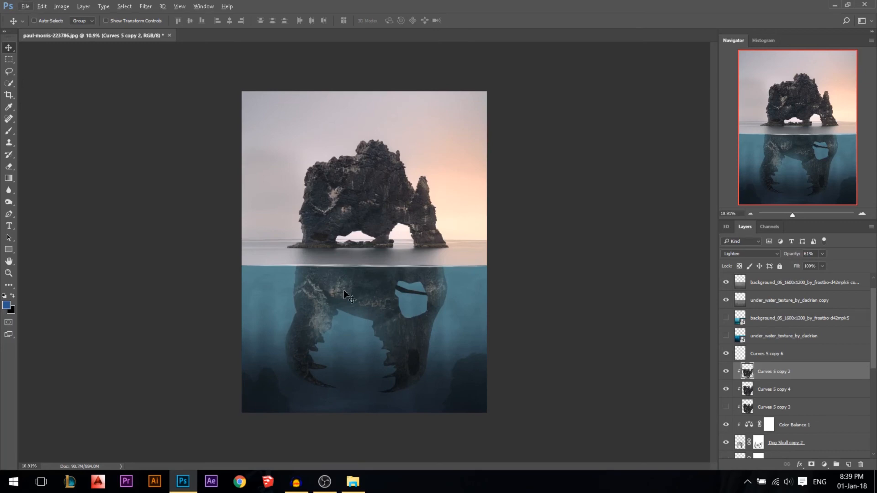
# Add a Curves adjustment above Layer 1, lowering the shadows to output 64 and the upper tones to 176 and pulling the white point slightly inward.
pyautogui.scroll(1, 365, 194)
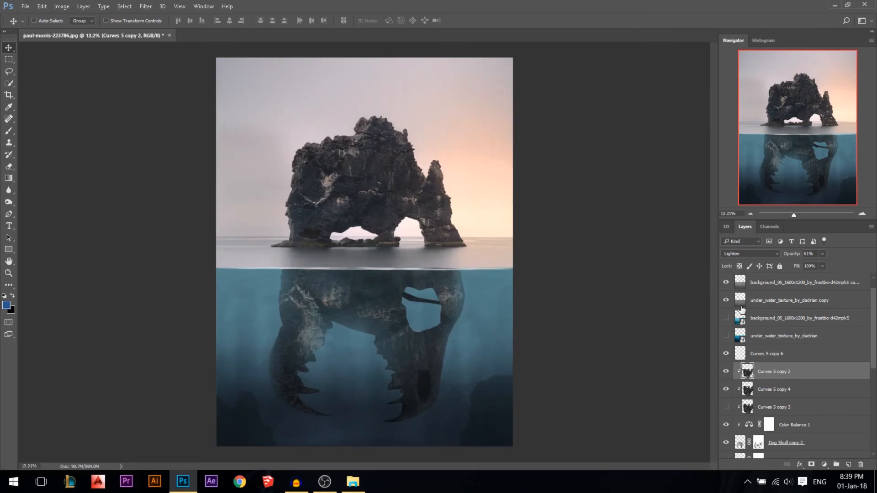
pyautogui.scroll(1, 732, 296)
pyautogui.click(769, 285)
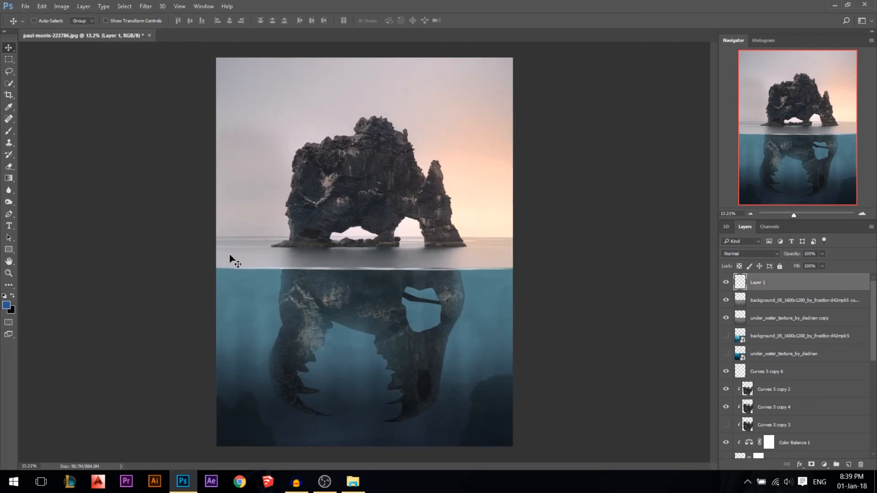
pyautogui.click(825, 465)
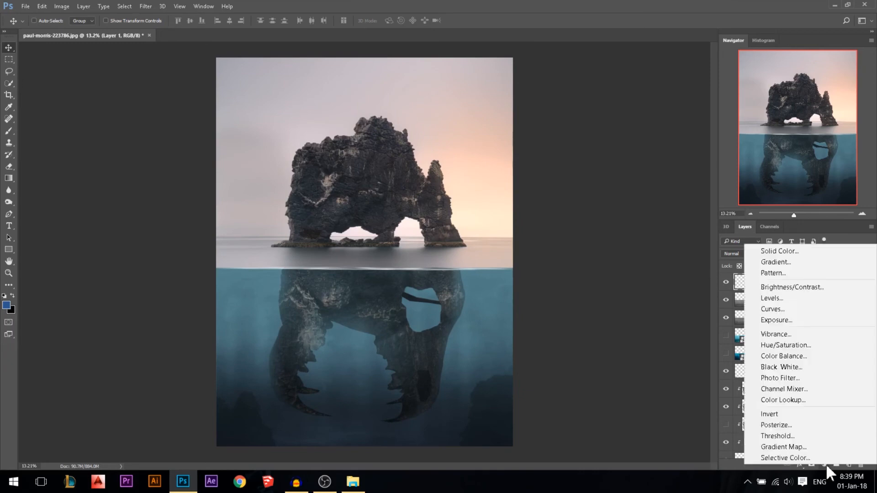
pyautogui.click(768, 307)
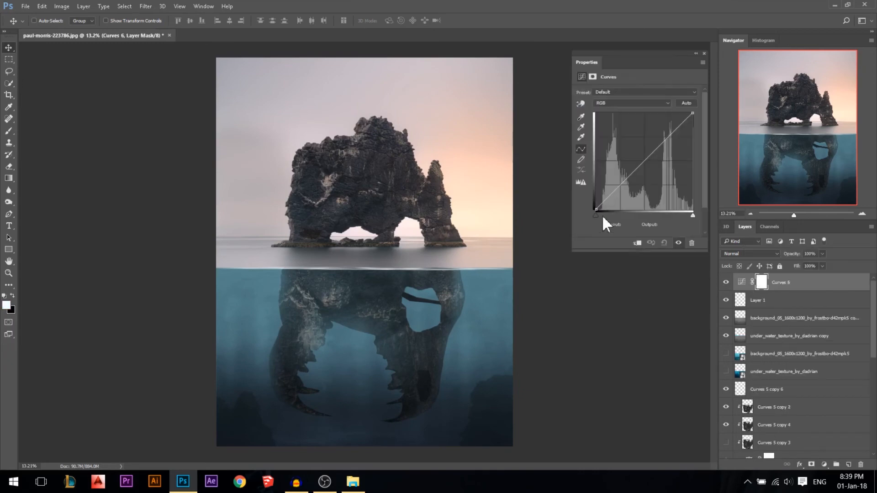
pyautogui.moveTo(596, 211); pyautogui.dragTo(626, 186)
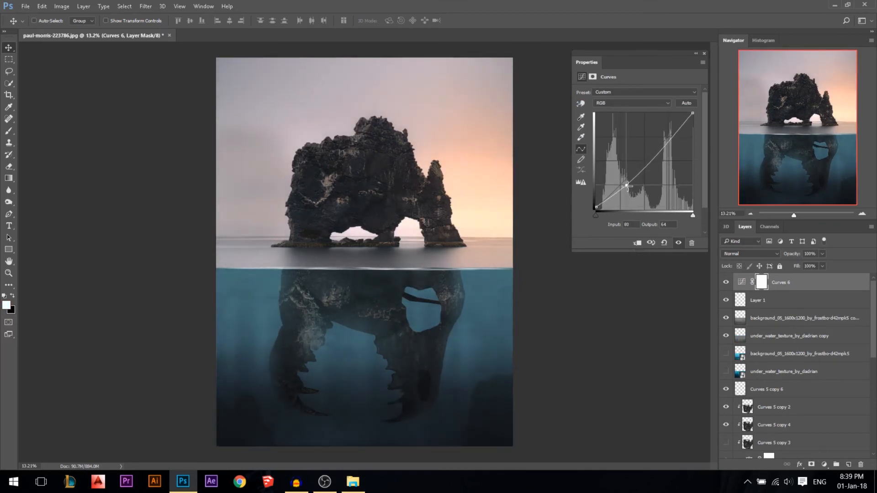
pyautogui.moveTo(669, 142); pyautogui.dragTo(670, 145)
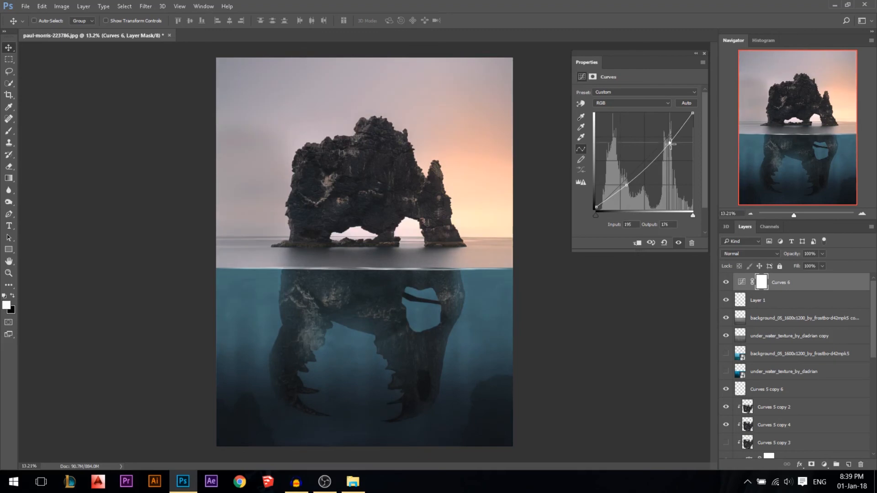
pyautogui.moveTo(693, 114); pyautogui.dragTo(690, 113)
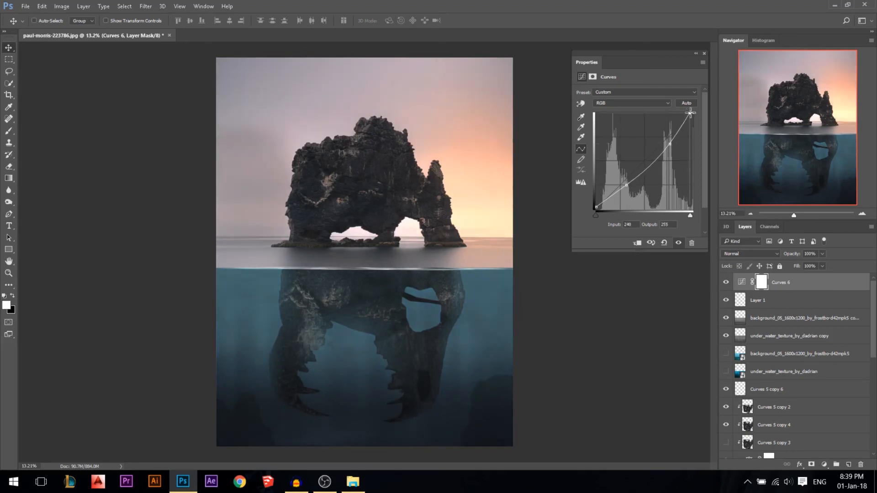
pyautogui.click(704, 53)
pyautogui.scroll(2, 486, 188)
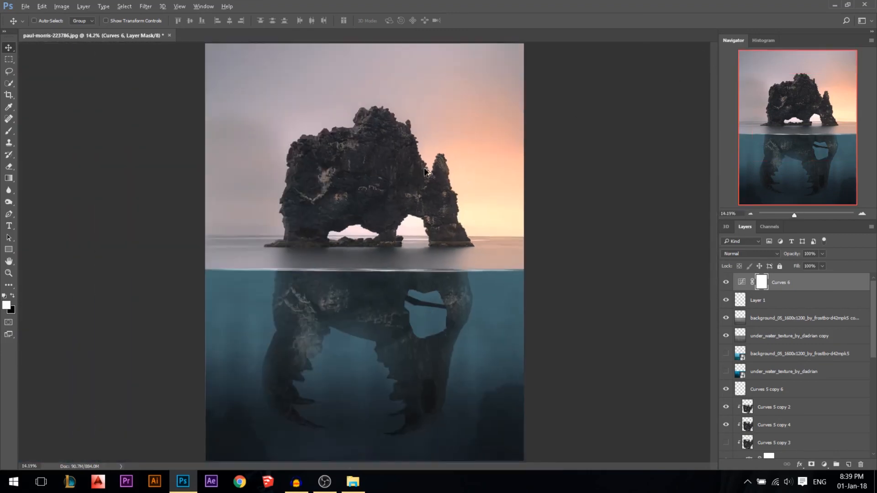
pyautogui.scroll(-3, 466, 256)
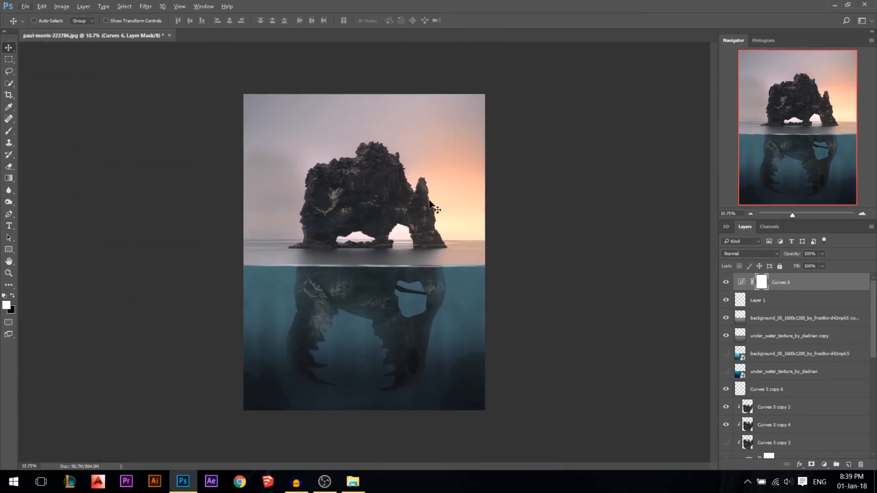
# Create a new top layer and paint one large soft brush dab in orange fd9713 over the rock.
pyautogui.click(848, 466)
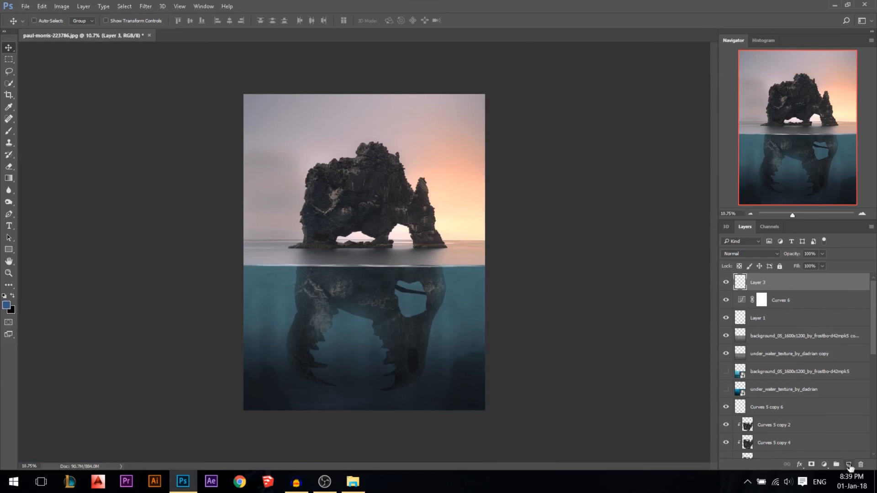
pyautogui.press('b')
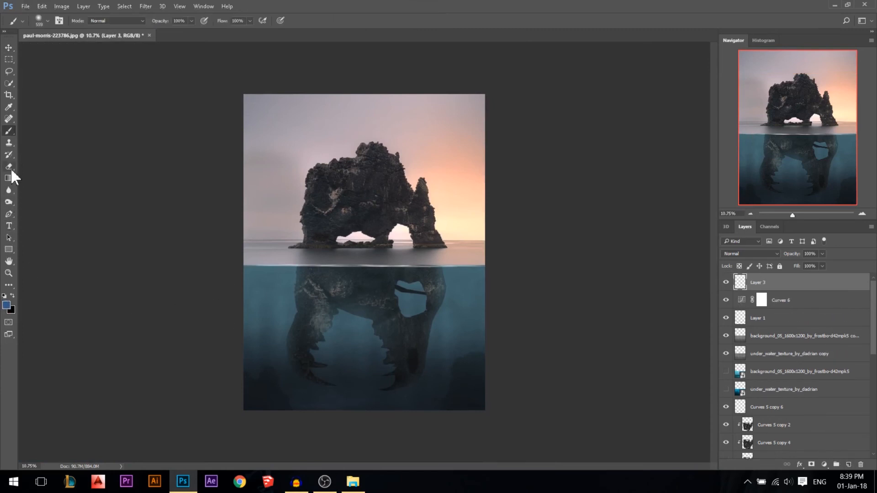
pyautogui.click(6, 304)
pyautogui.moveTo(644, 182); pyautogui.dragTo(643, 208)
pyautogui.click(636, 130)
pyautogui.click(626, 93)
pyautogui.click(646, 198)
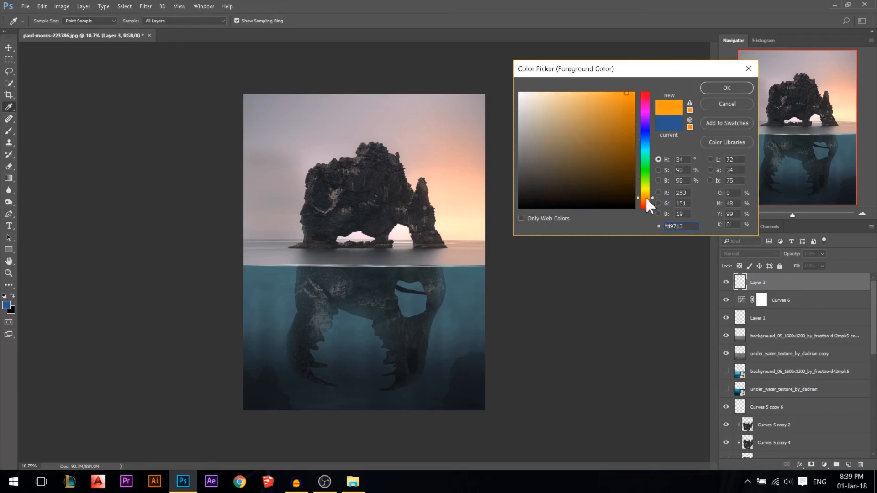
pyautogui.click(715, 90)
pyautogui.click(364, 198)
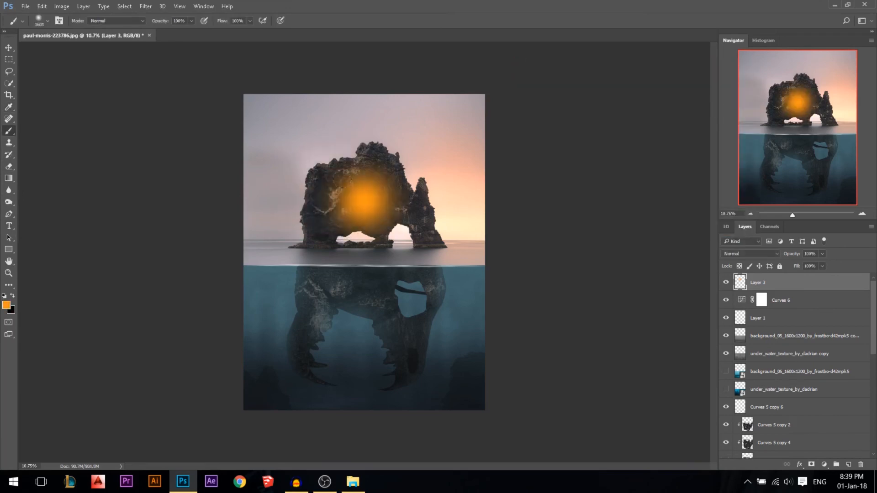
# Scale the orange dab to about 384% and centre it on the sky's upper-right corner as a glow.
pyautogui.hotkey('ctrl', 't')
pyautogui.moveTo(433, 137)
pyautogui.mouseDown()
pyautogui.moveTo(556, 90)
pyautogui.moveTo(525, 54)
pyautogui.mouseUp()
pyautogui.moveTo(473, 176)
pyautogui.mouseDown()
pyautogui.moveTo(551, 173)
pyautogui.moveTo(556, 144)
pyautogui.mouseUp()
pyautogui.moveTo(326, 307); pyautogui.dragTo(240, 389)
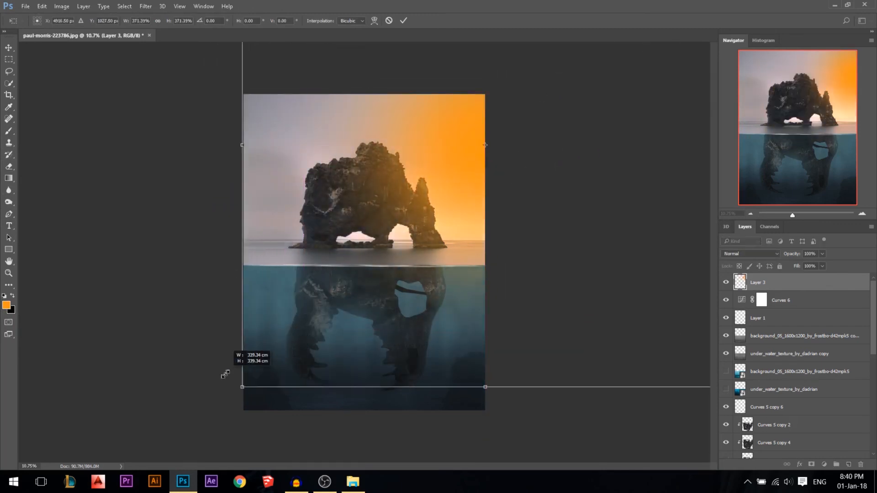
pyautogui.moveTo(454, 317); pyautogui.dragTo(452, 270)
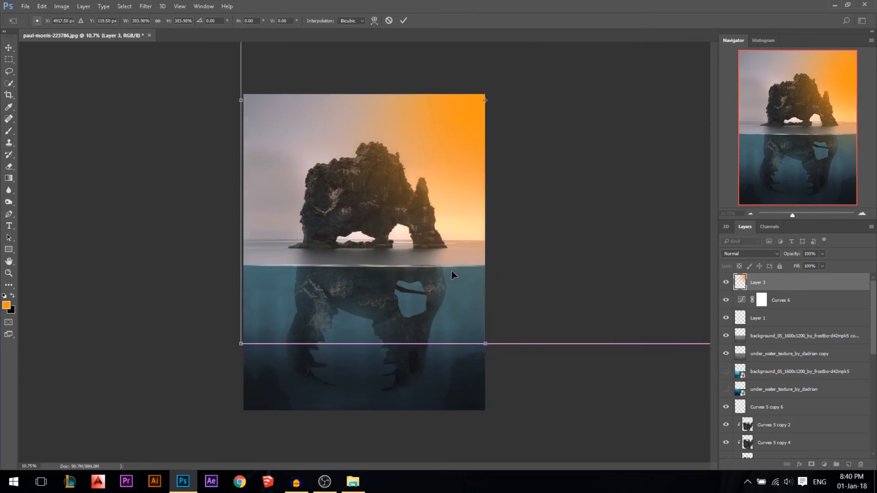
pyautogui.press('b')
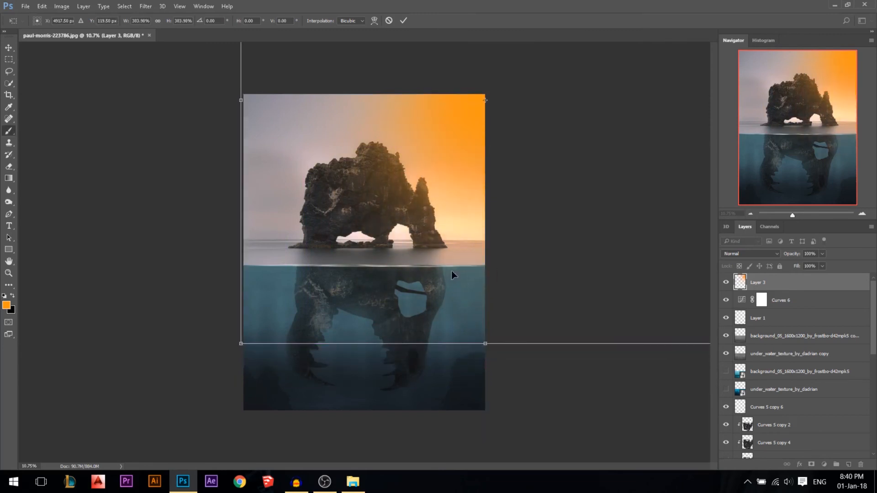
pyautogui.press('Return')
# Blend the orange glow on Layer 3 with Screen, compare it hidden and shown, and set its opacity to 65%.
pyautogui.click(749, 254)
pyautogui.click(736, 308)
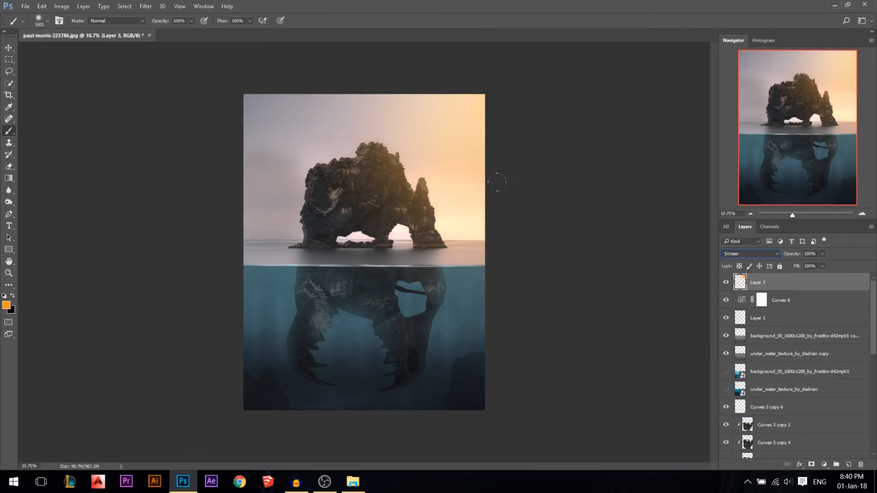
pyautogui.click(725, 282)
pyautogui.click(726, 282)
pyautogui.click(9, 47)
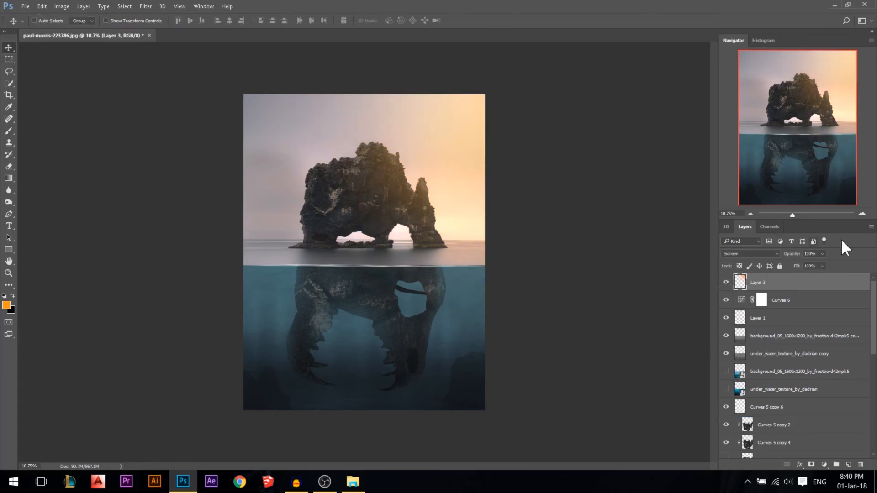
pyautogui.moveTo(797, 258); pyautogui.dragTo(785, 259)
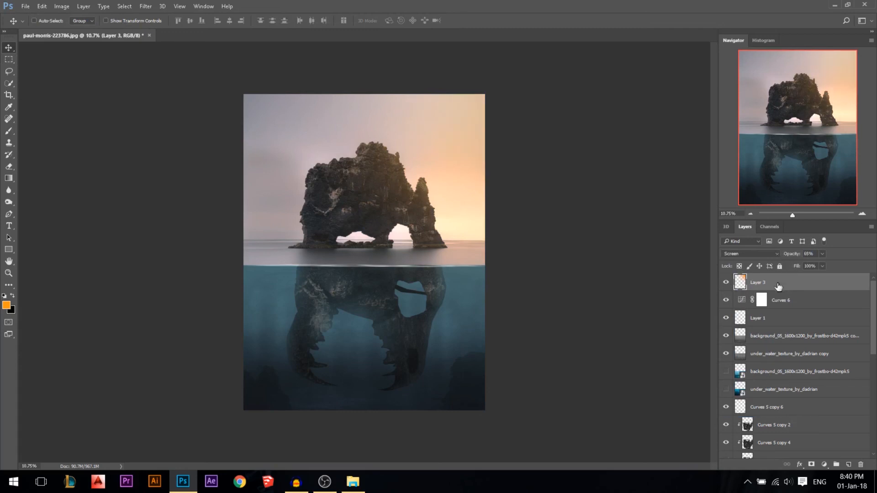
# Duplicate the orange glow layer, set the copy to Soft Light and reduce Layer 3's opacity to 44%.
pyautogui.hotkey('ctrl', 'j')
pyautogui.click(736, 254)
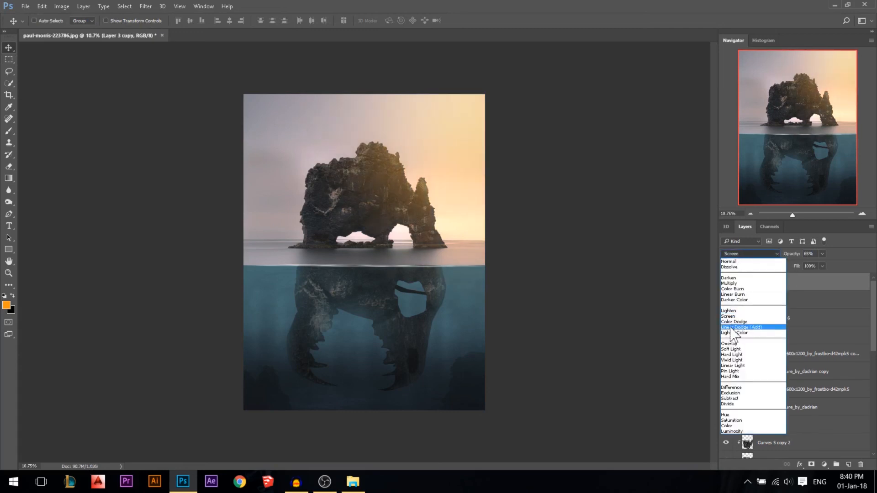
pyautogui.click(732, 349)
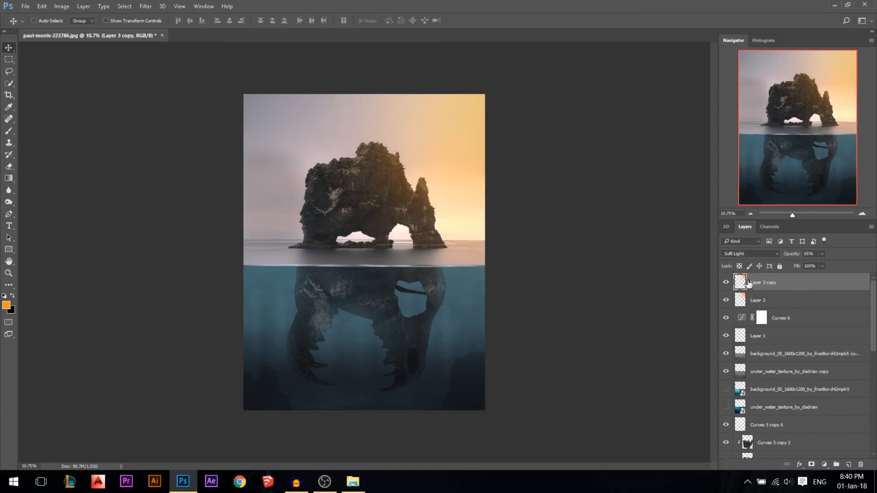
pyautogui.moveTo(794, 254); pyautogui.dragTo(789, 258)
pyautogui.click(775, 301)
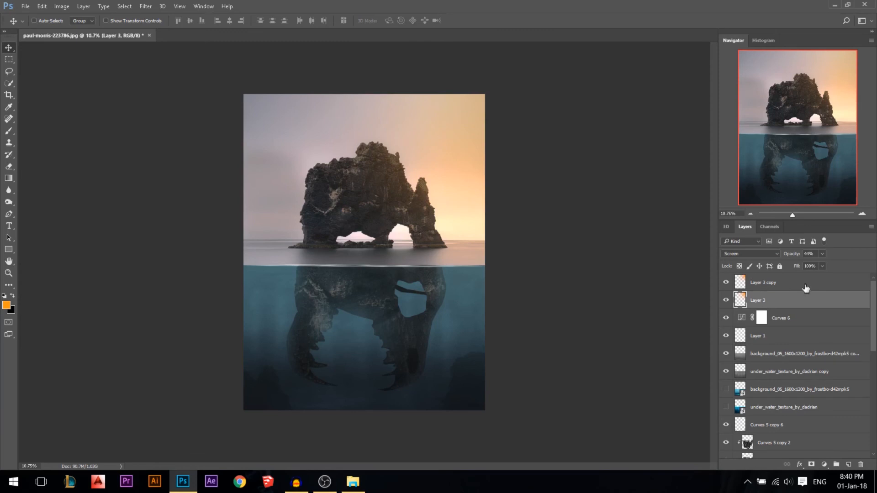
# Set Layer 3 copy to 25% opacity with Overlay blending and check the glow across the composite.
pyautogui.click(777, 283)
pyautogui.moveTo(794, 258); pyautogui.dragTo(786, 258)
pyautogui.click(767, 254)
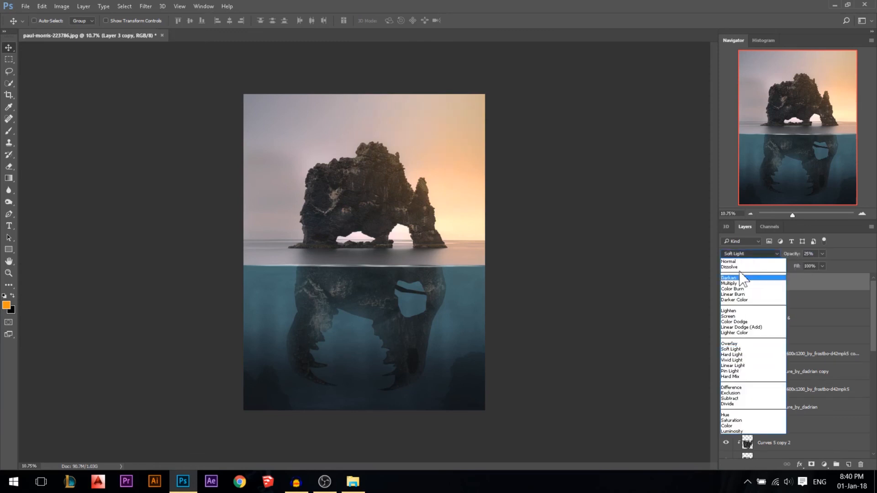
pyautogui.click(731, 344)
pyautogui.scroll(-2, 464, 213)
pyautogui.scroll(3, 392, 258)
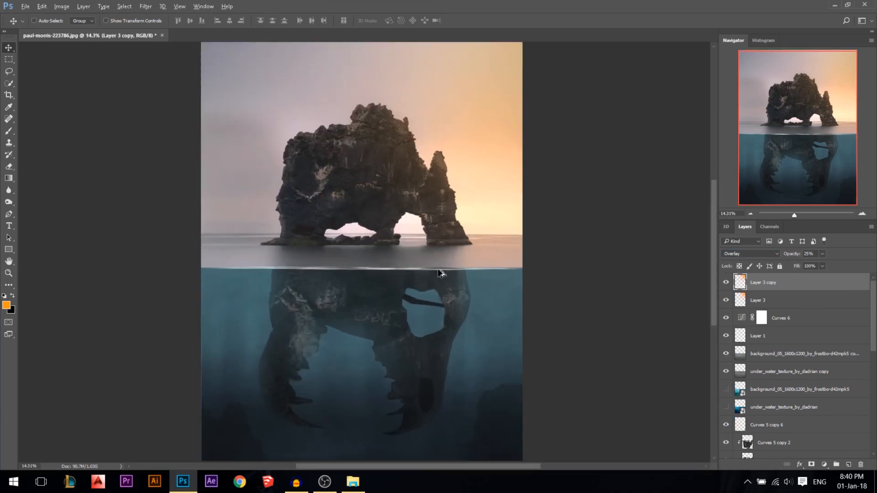
pyautogui.scroll(-3, 422, 274)
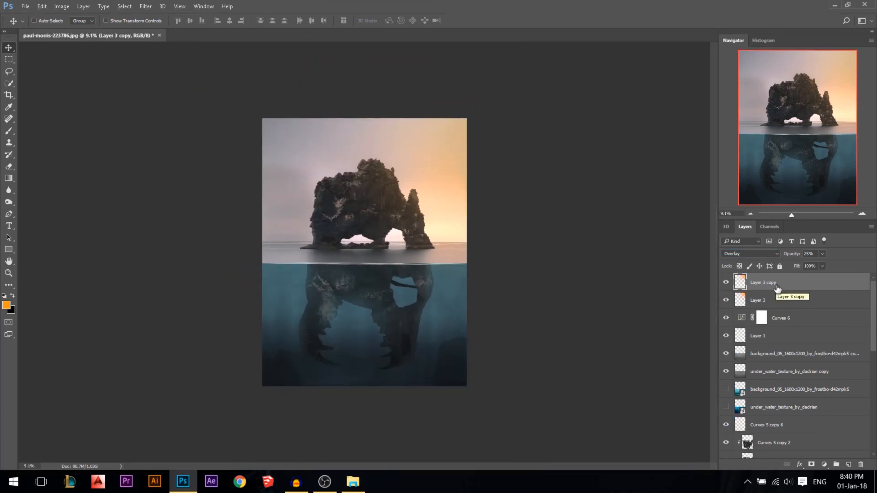
# Add a Gradient Map adjustment from the Violet, Orange preset and recolour its orange end stop to ffa200.
pyautogui.click(825, 465)
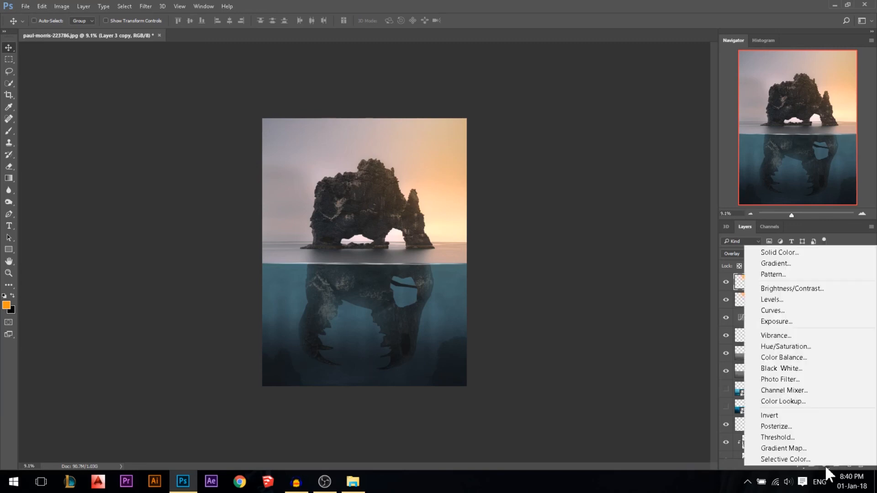
pyautogui.click(820, 446)
pyautogui.click(622, 93)
pyautogui.click(635, 172)
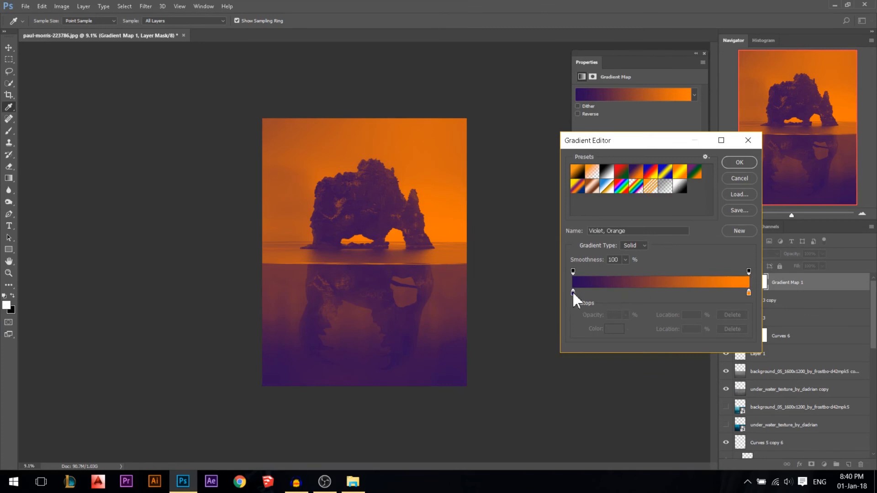
pyautogui.doubleClick(749, 292)
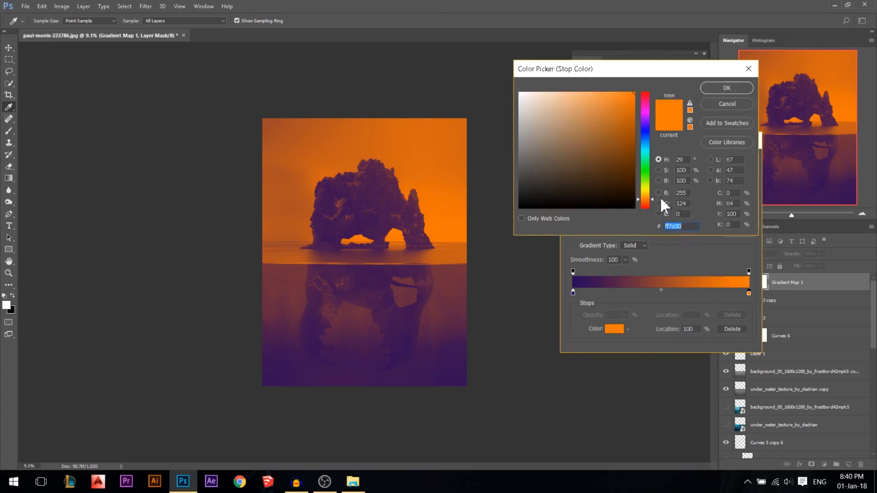
pyautogui.moveTo(648, 193); pyautogui.dragTo(649, 195)
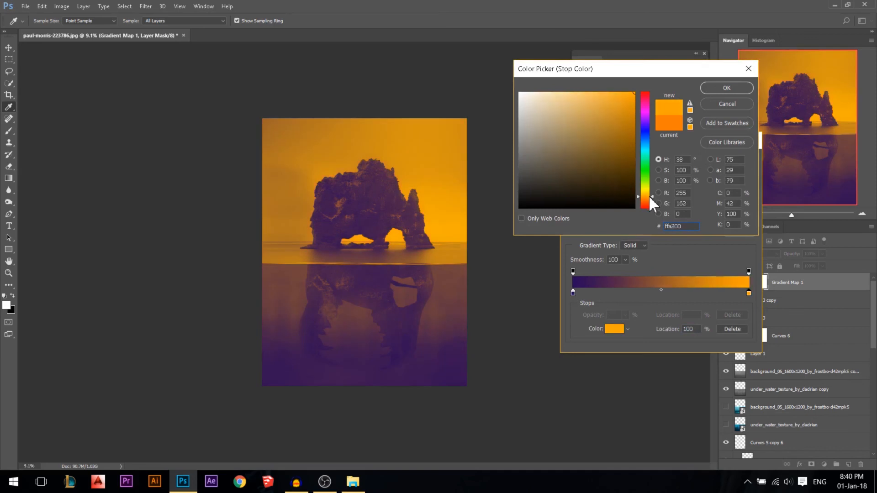
pyautogui.click(716, 90)
# Recolour the gradient map's violet start stop to dark green 126543 and accept the gradient.
pyautogui.doubleClick(573, 292)
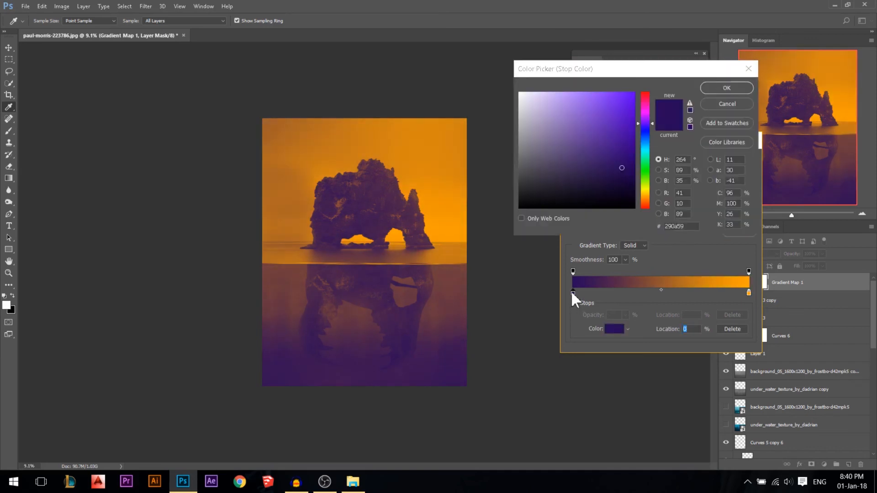
pyautogui.click(645, 149)
pyautogui.moveTo(643, 150); pyautogui.dragTo(643, 159)
pyautogui.click(618, 164)
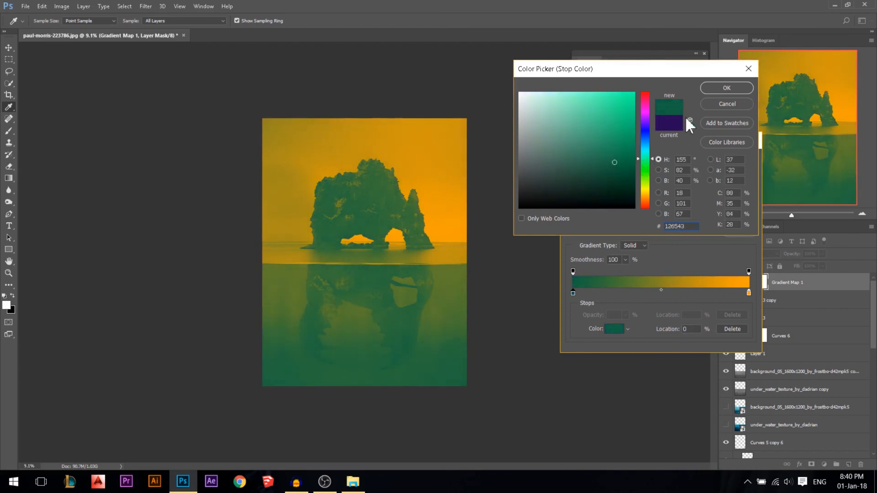
pyautogui.click(702, 87)
pyautogui.click(739, 166)
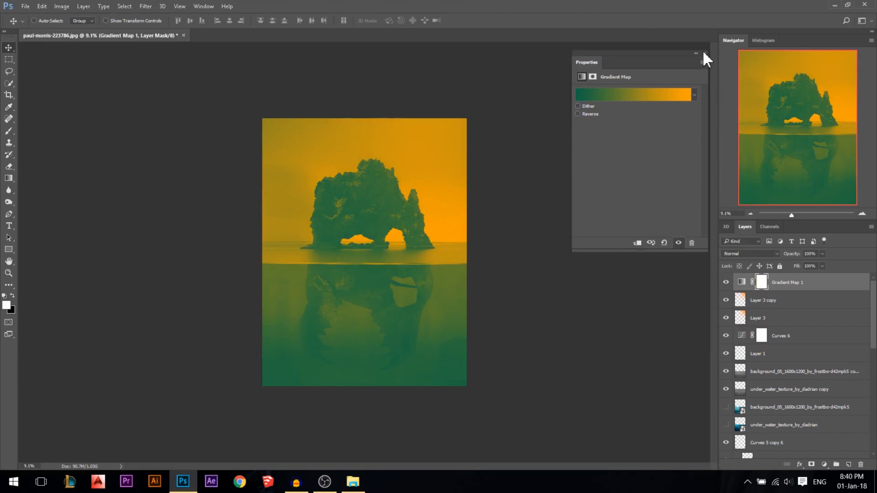
pyautogui.click(703, 53)
# Blend Gradient Map 1 with Soft Light at 33% opacity and compare the composite with it hidden and shown.
pyautogui.click(766, 253)
pyautogui.click(731, 350)
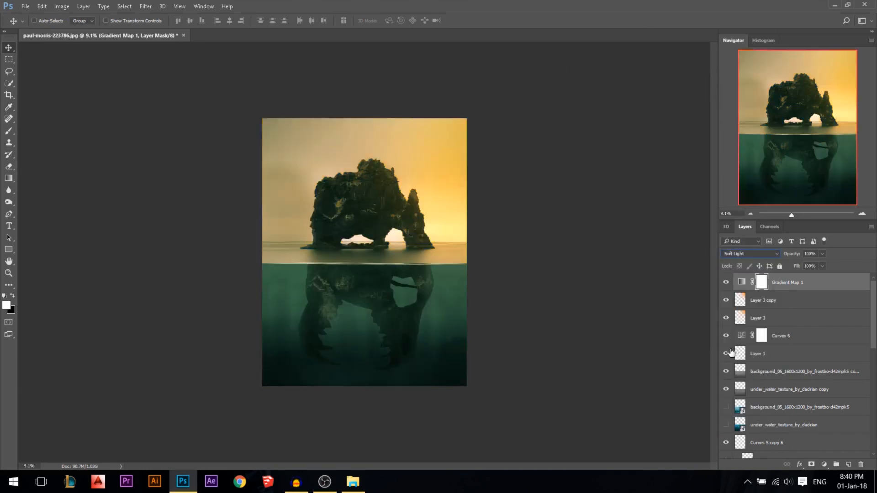
pyautogui.click(725, 283)
pyautogui.click(793, 264)
pyautogui.click(725, 282)
pyautogui.click(725, 283)
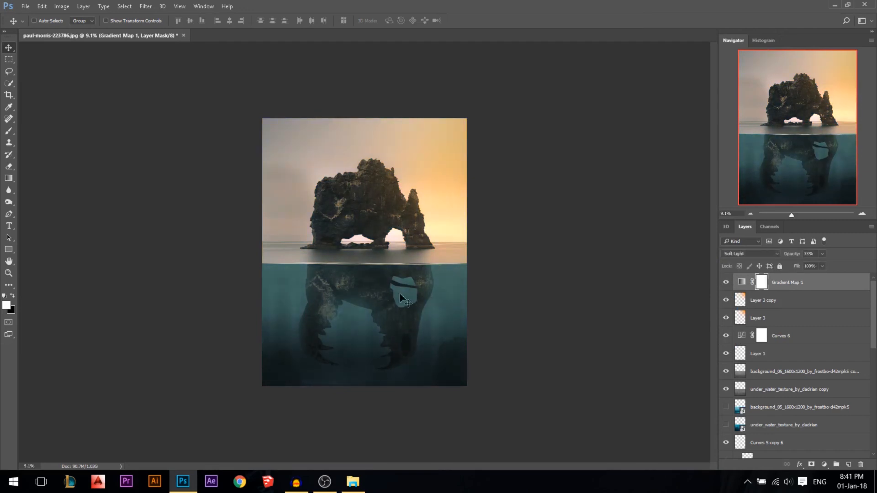
pyautogui.scroll(2, 457, 306)
pyautogui.scroll(-2, 494, 341)
pyautogui.scroll(3, 347, 269)
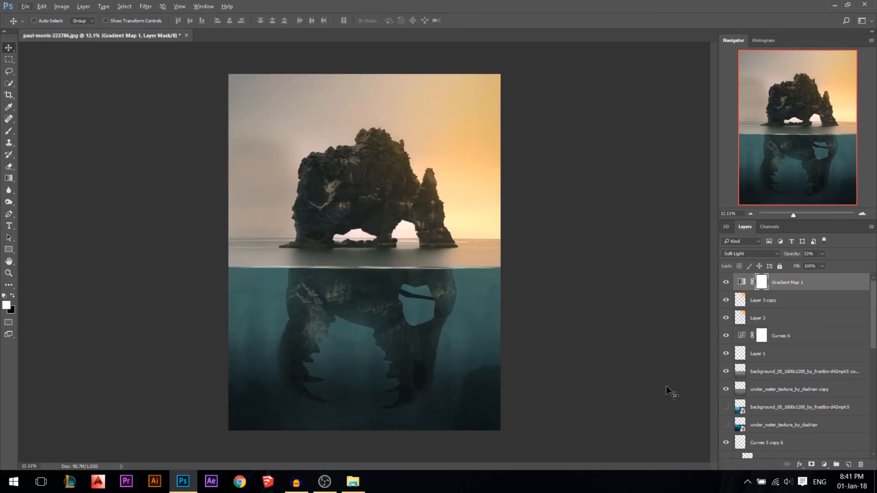
# Add a Brightness/Contrast adjustment above Gradient Map 1 and set its brightness to -41.
pyautogui.scroll(1, 439, 316)
pyautogui.scroll(-2, 440, 316)
pyautogui.click(823, 464)
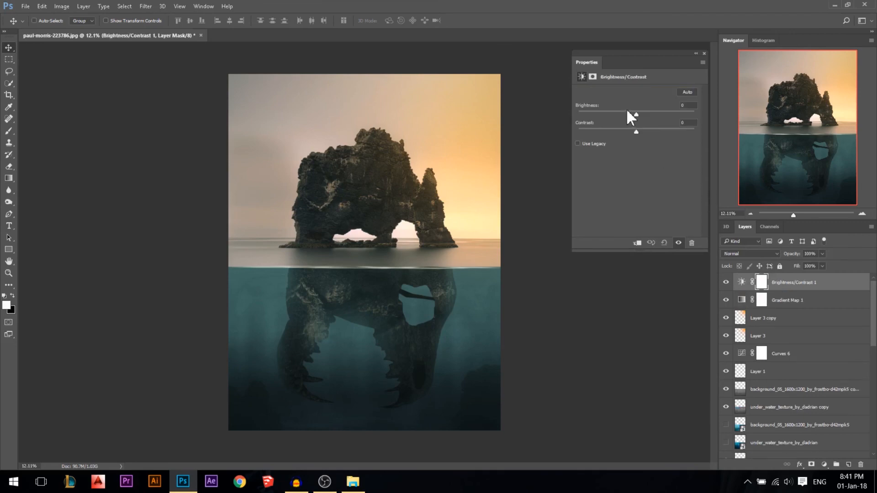
pyautogui.moveTo(627, 113); pyautogui.dragTo(620, 114)
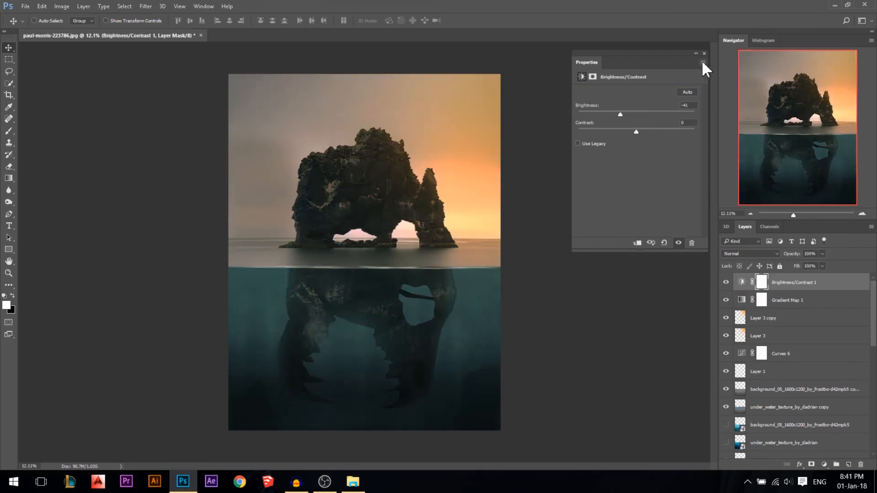
# Duplicate Brightness/Contrast 1, set the copy's brightness to 41 and hide the copy.
pyautogui.hotkey('ctrl', 'j')
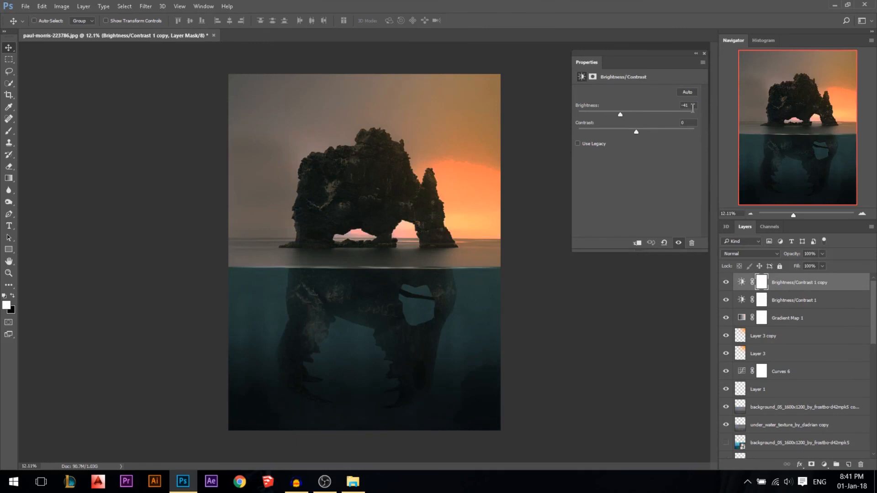
pyautogui.write('41')
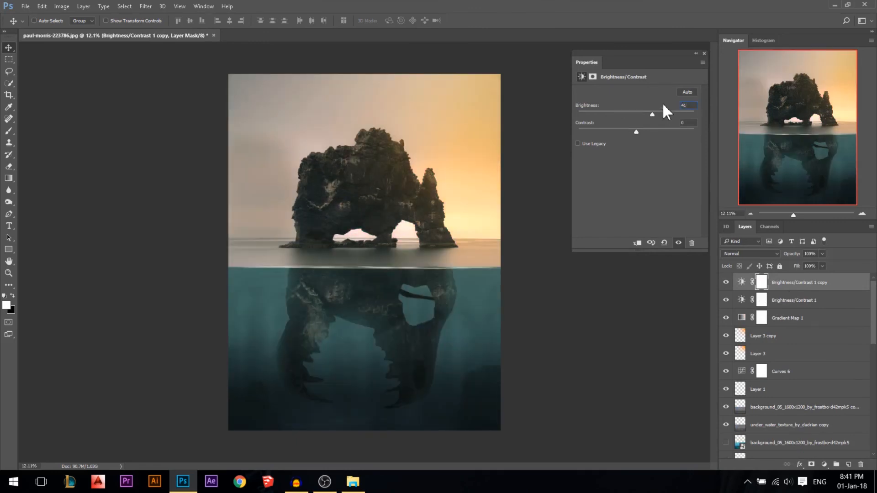
pyautogui.click(704, 54)
pyautogui.click(725, 282)
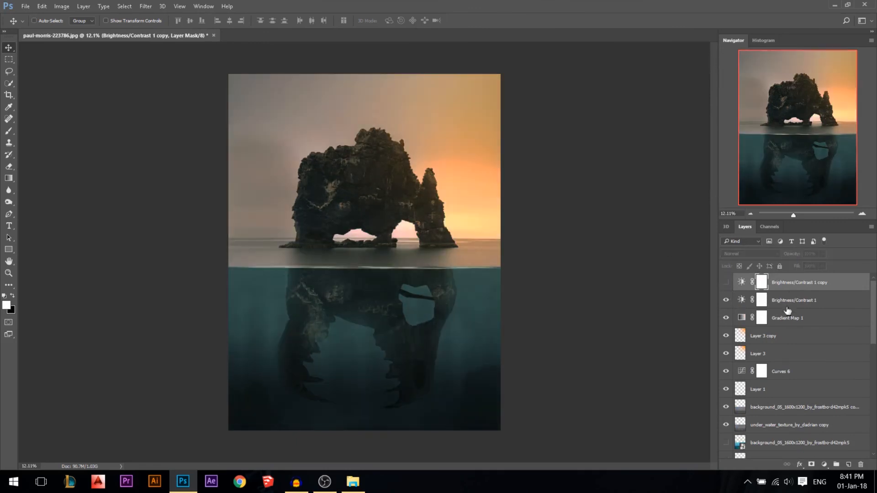
# Paint the Brightness/Contrast 1 mask with a soft black 3302 px brush over the image centre, and show the brightening copy.
pyautogui.click(767, 306)
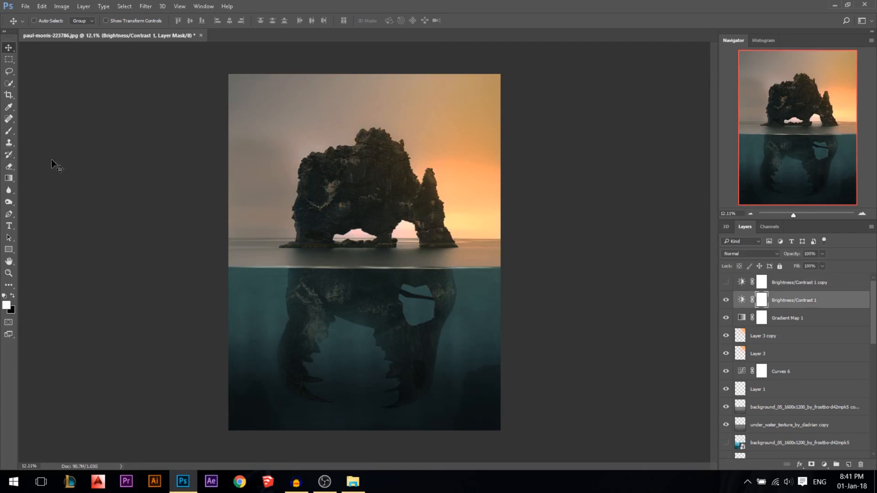
pyautogui.click(9, 132)
pyautogui.press('x')
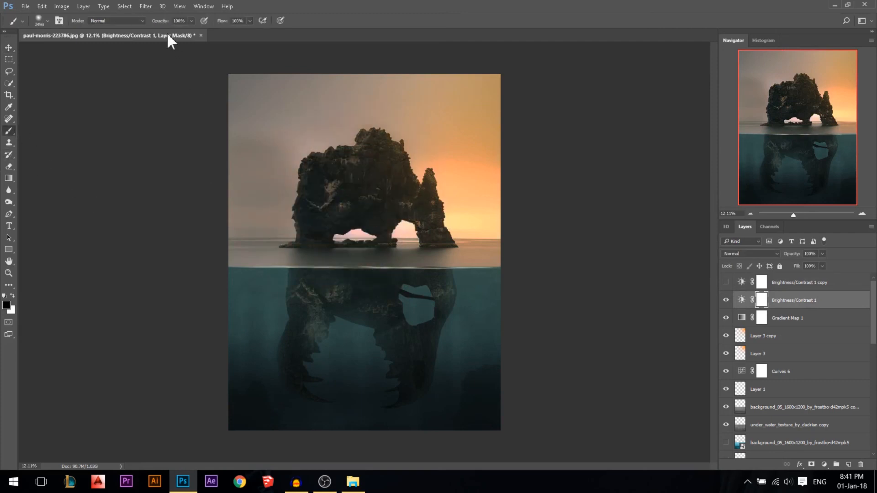
pyautogui.moveTo(320, 180); pyautogui.dragTo(329, 185)
pyautogui.moveTo(286, 123)
pyautogui.mouseDown()
pyautogui.moveTo(413, 163)
pyautogui.moveTo(378, 166)
pyautogui.moveTo(413, 242)
pyautogui.moveTo(342, 171)
pyautogui.mouseUp()
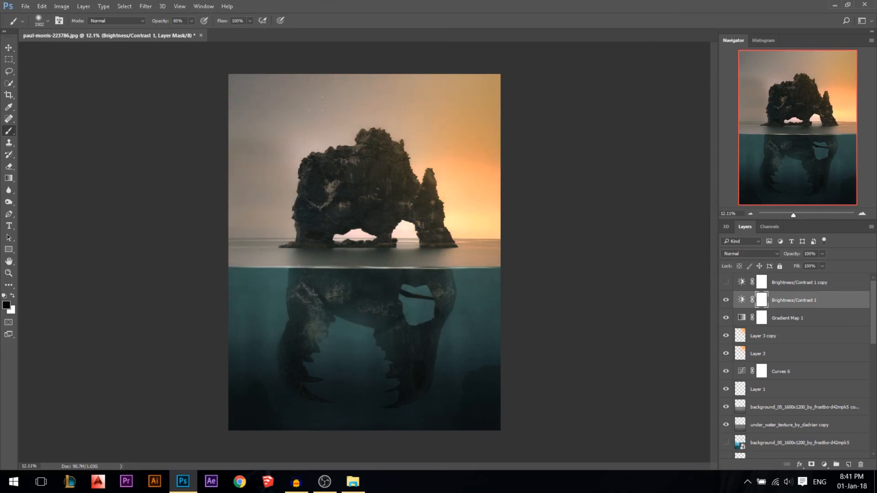
pyautogui.moveTo(313, 103); pyautogui.dragTo(402, 124)
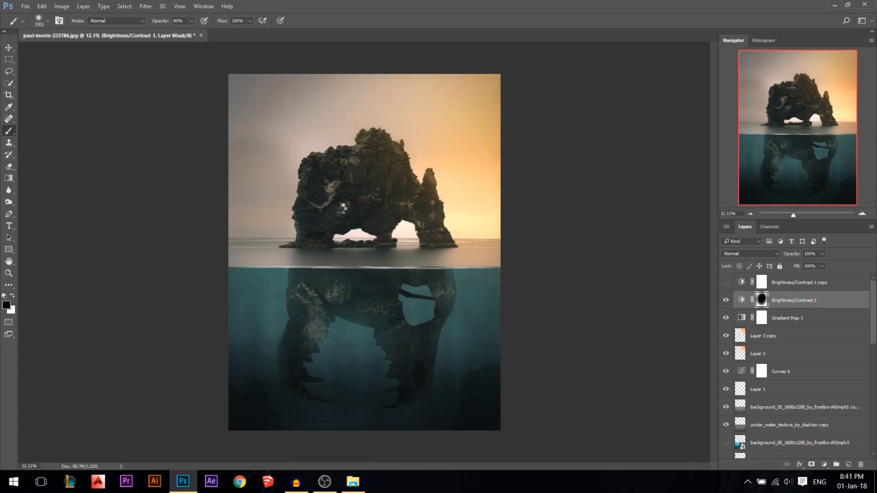
pyautogui.click(726, 283)
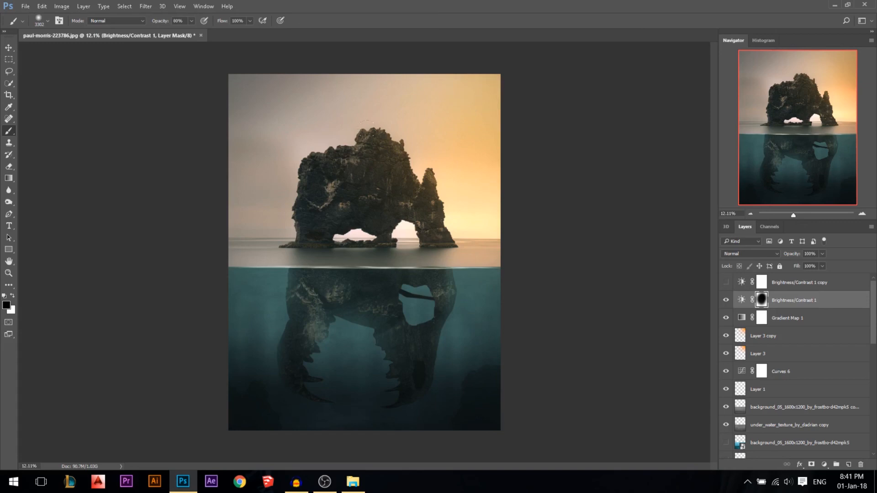
pyautogui.rightClick(386, 197)
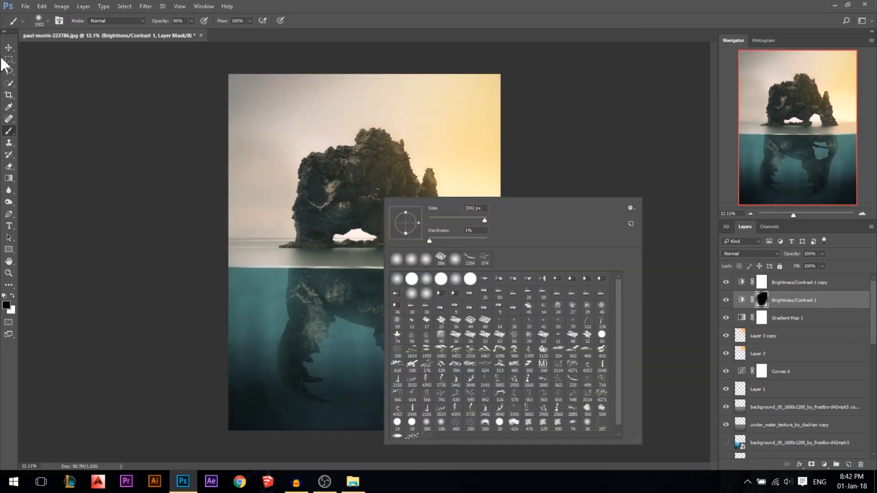
pyautogui.click(9, 47)
# Compare the image with Brightness/Contrast 1 copy hidden and shown, and invert that layer's mask to black.
pyautogui.click(727, 282)
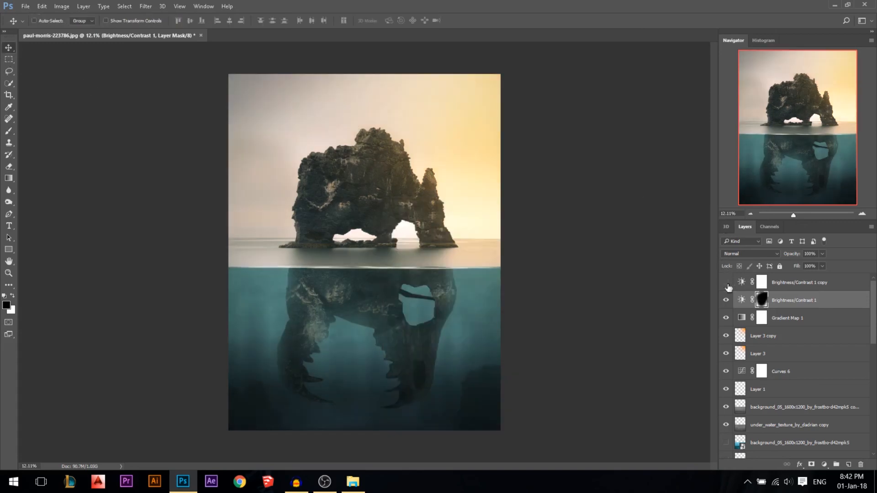
pyautogui.click(762, 283)
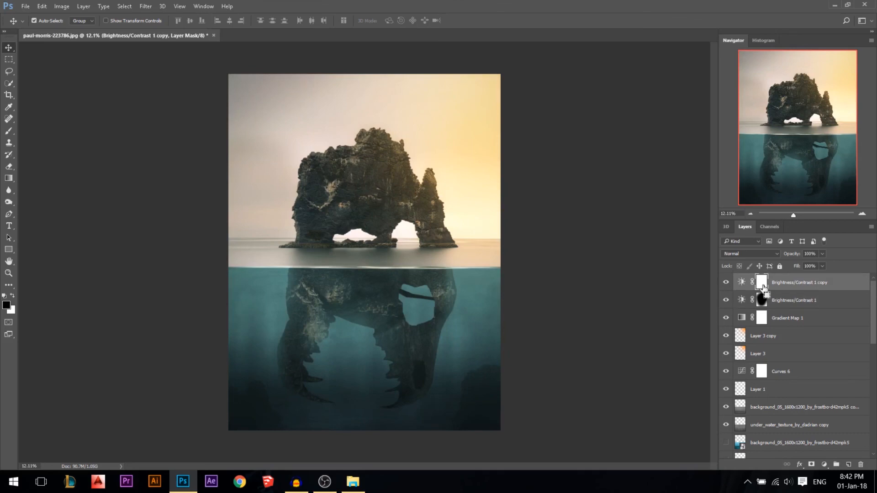
pyautogui.hotkey('ctrl', 'i')
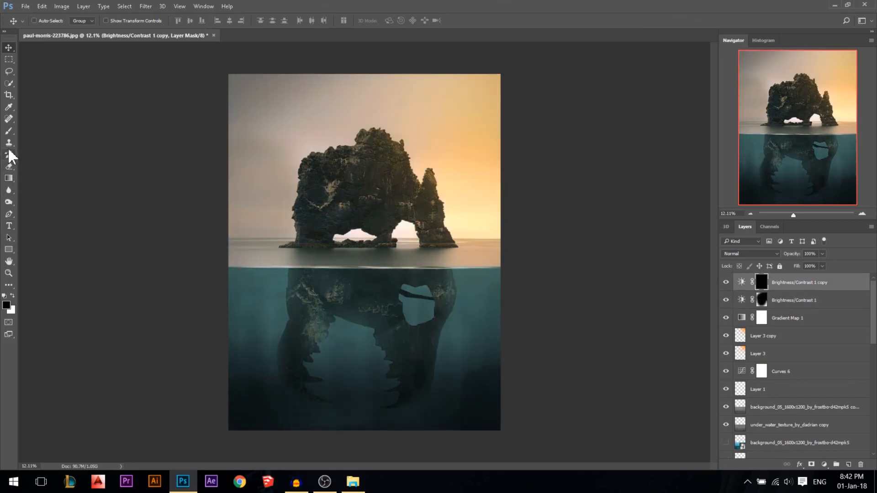
# Paint the Brightness/Contrast 1 copy mask with a soft white 3550 px brush to brighten the rock and the waterline area.
pyautogui.click(8, 130)
pyautogui.click(13, 296)
pyautogui.keyDown('alt'); pyautogui.rightClick(363, 205); pyautogui.keyUp('alt')
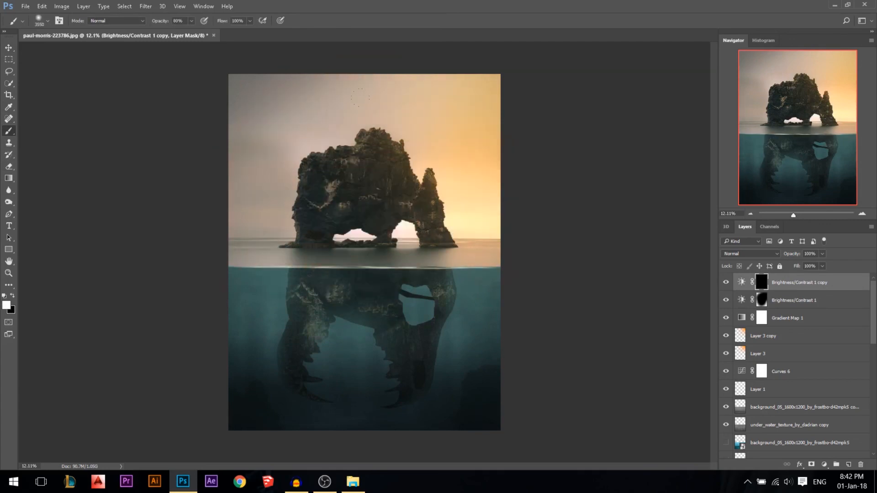
pyautogui.moveTo(341, 112); pyautogui.dragTo(434, 173)
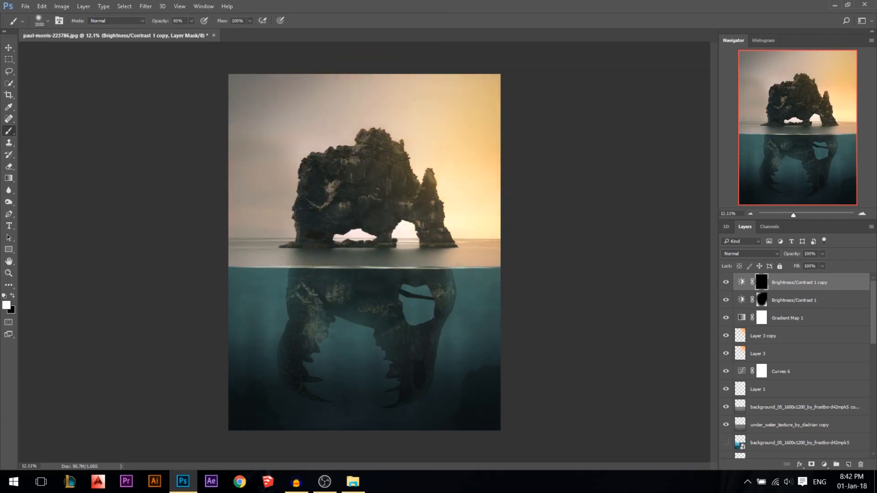
pyautogui.click(363, 279)
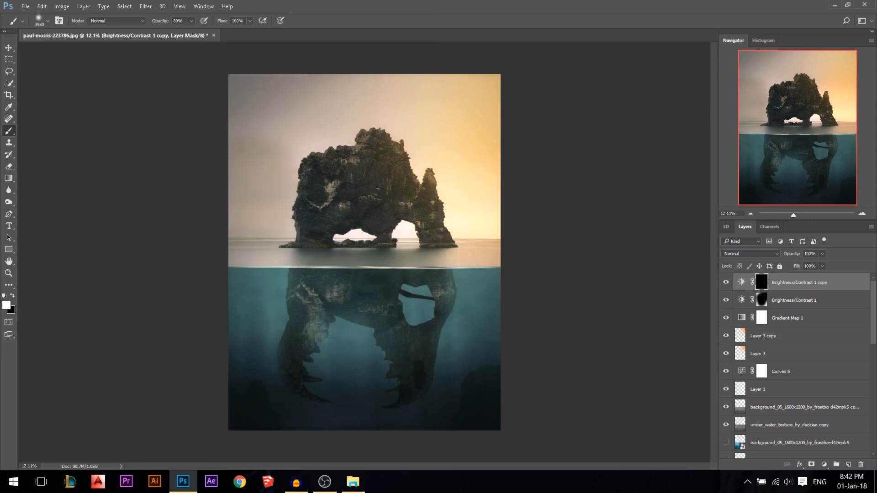
pyautogui.click(8, 47)
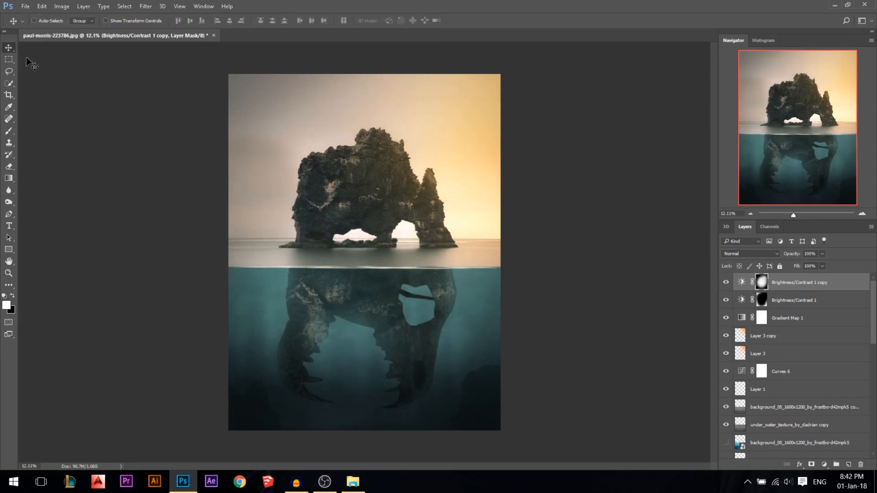
# Stamp all visible layers into a new merged layer on top, and undo the trial shift of that layer.
pyautogui.moveTo(766, 320); pyautogui.dragTo(767, 322)
pyautogui.moveTo(768, 322); pyautogui.dragTo(766, 318)
pyautogui.hotkey('ctrl', 'shift', 'alt', 'e')
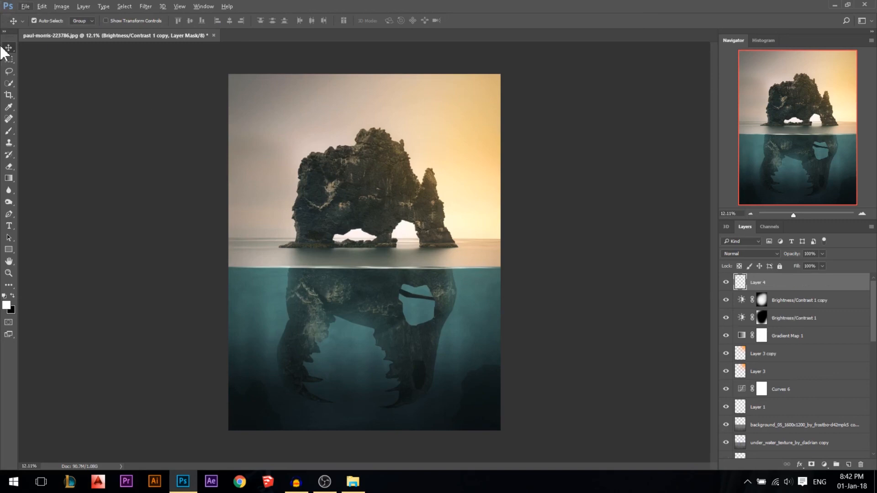
pyautogui.moveTo(341, 198); pyautogui.dragTo(398, 135)
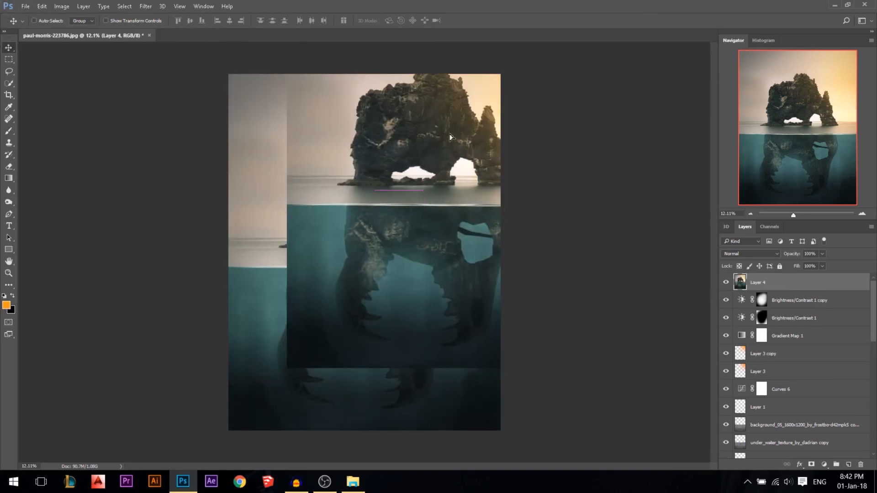
pyautogui.hotkey('ctrl', 'z')
# Open the Camera Raw Filter on Layer 4 and check the highlight clipping warning over the sky.
pyautogui.click(146, 6)
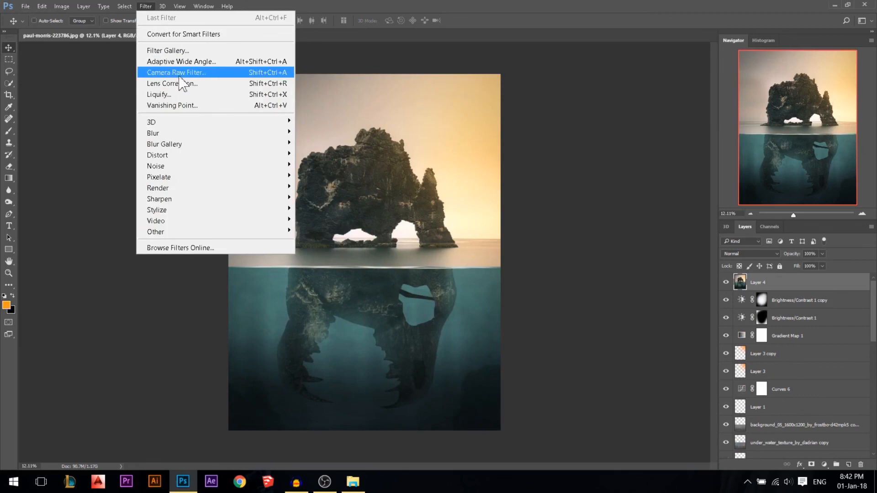
pyautogui.click(179, 72)
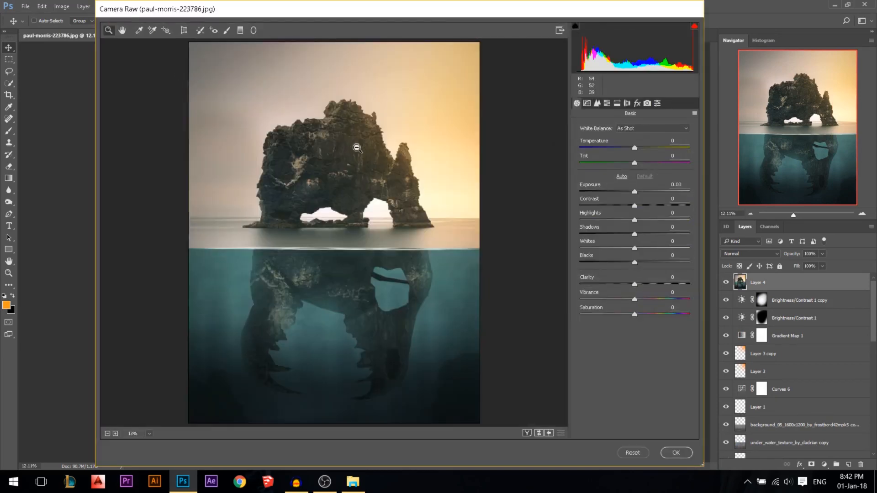
pyautogui.keyDown('alt'); pyautogui.click(358, 149); pyautogui.keyUp('alt')
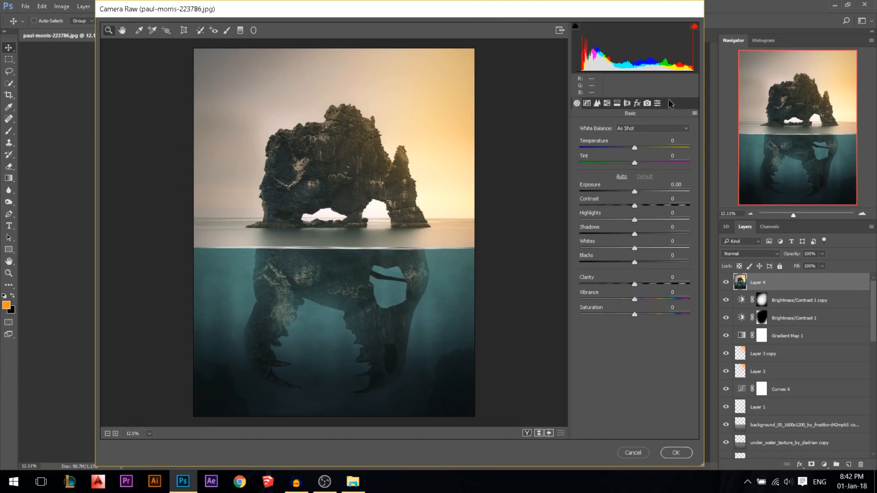
pyautogui.click(696, 28)
pyautogui.click(694, 26)
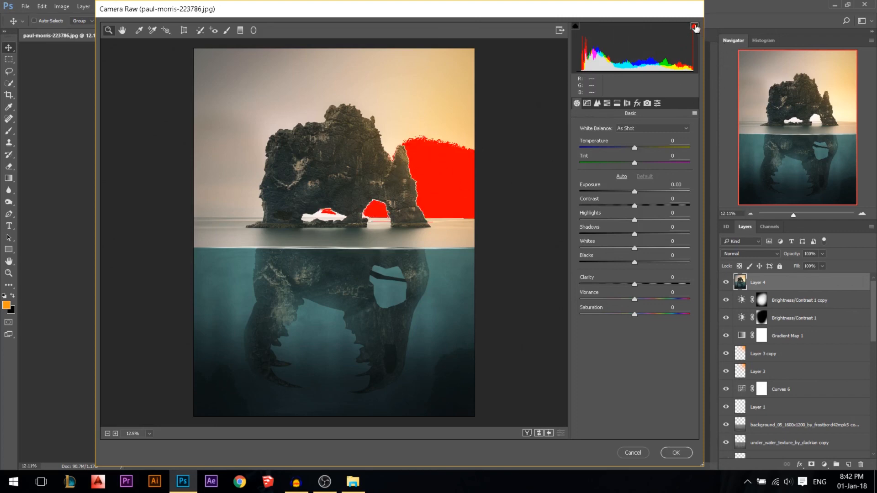
# Set Contrast to +17, Highlights to -8, Whites to -21, Clarity to +22 and Vibrance to +16 in Camera Raw.
pyautogui.moveTo(636, 246); pyautogui.dragTo(632, 219)
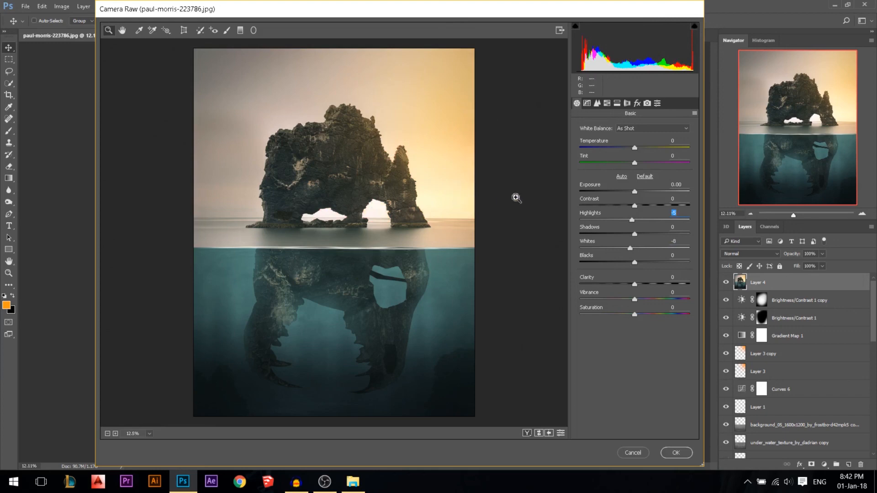
pyautogui.moveTo(630, 248); pyautogui.dragTo(595, 251)
pyautogui.hotkey('ctrl', 'z')
pyautogui.click(629, 219)
pyautogui.moveTo(629, 219); pyautogui.dragTo(642, 202)
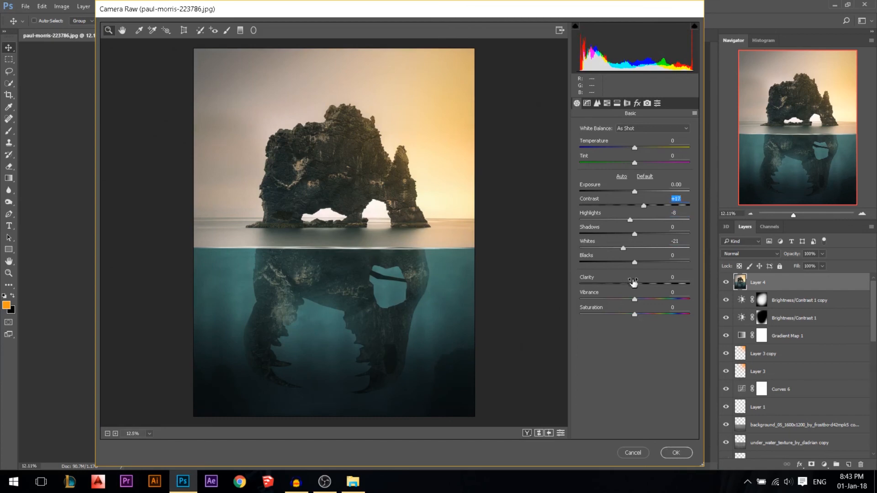
pyautogui.moveTo(633, 282); pyautogui.dragTo(647, 296)
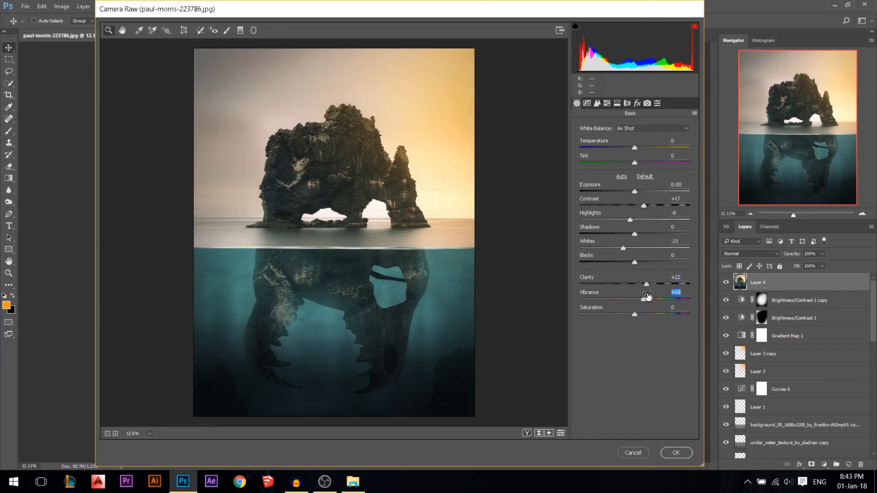
# Set Dehaze to +2 and add a slight dark post-crop vignette with the Highlight Priority style.
pyautogui.click(637, 103)
pyautogui.moveTo(635, 134)
pyautogui.mouseDown()
pyautogui.moveTo(653, 139)
pyautogui.moveTo(628, 137)
pyautogui.moveTo(638, 135)
pyautogui.mouseUp()
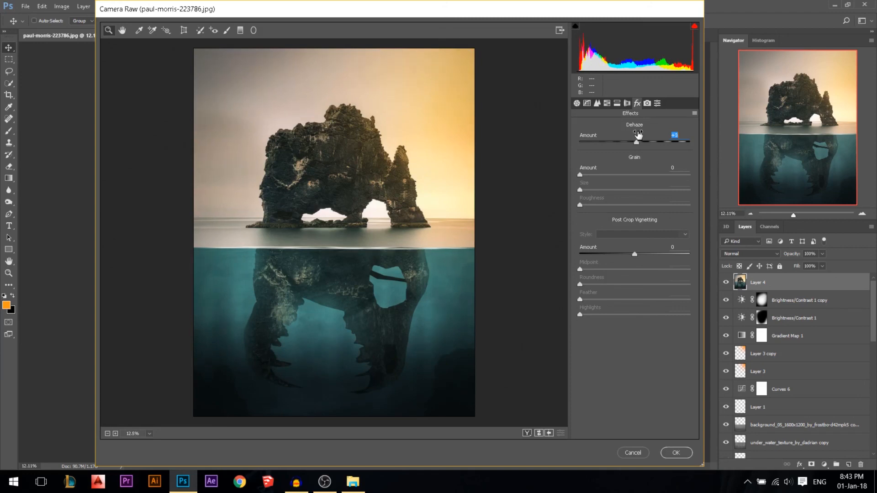
pyautogui.moveTo(647, 247); pyautogui.dragTo(642, 247)
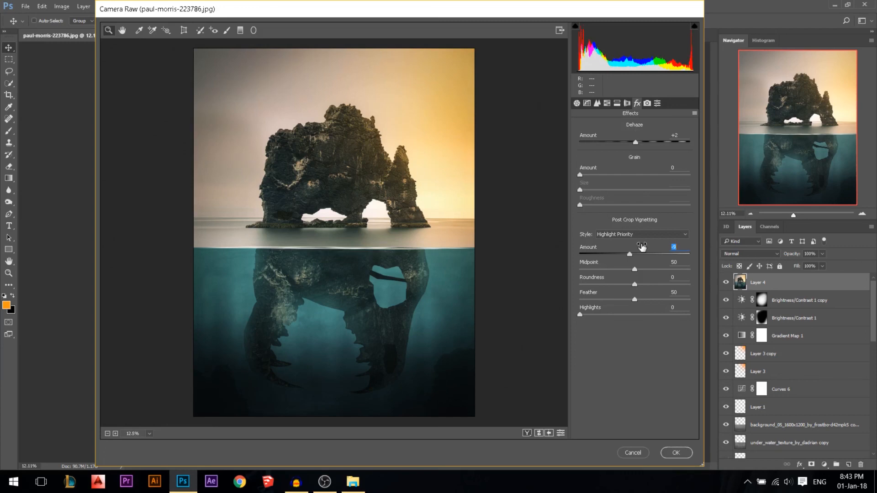
# Set the Blue Primary hue to -21 in Camera Calibration and apply the Camera Raw filter to Layer 4.
pyautogui.click(647, 103)
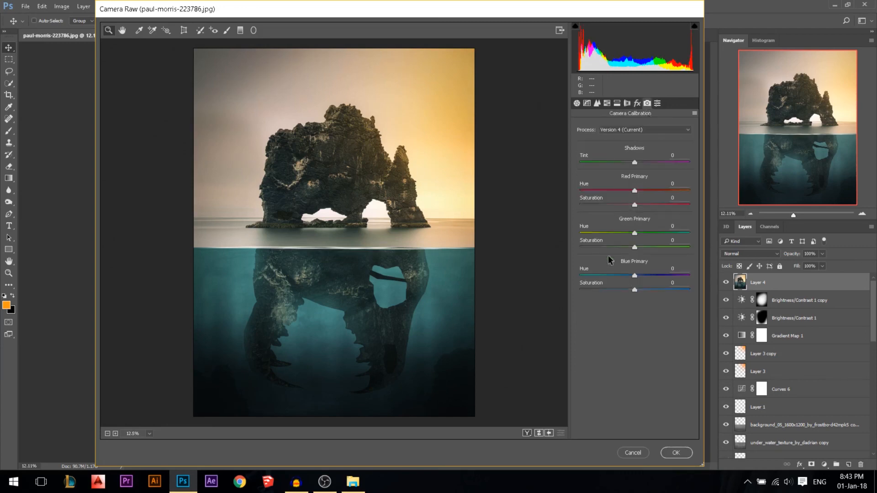
pyautogui.moveTo(635, 275)
pyautogui.mouseDown()
pyautogui.moveTo(658, 270)
pyautogui.moveTo(625, 267)
pyautogui.mouseUp()
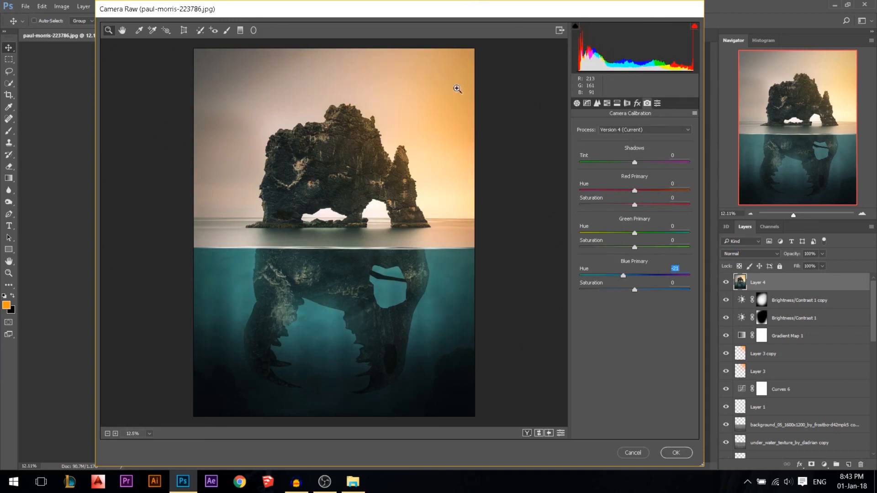
pyautogui.click(674, 452)
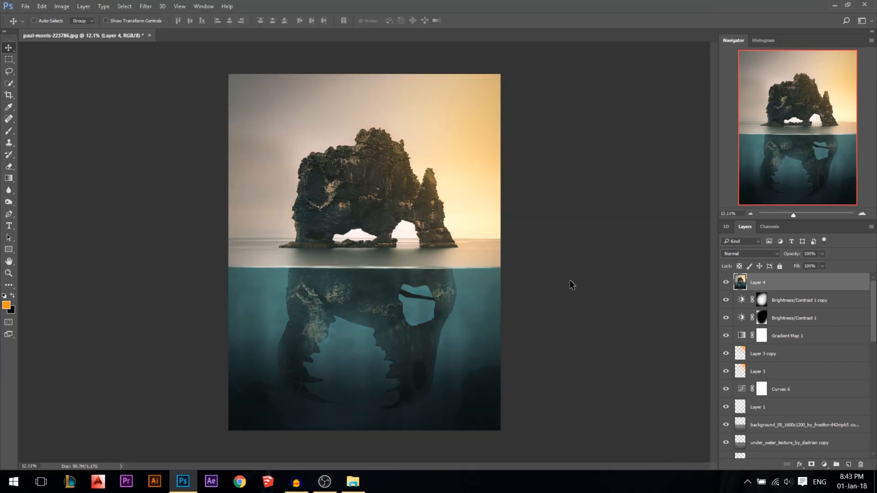